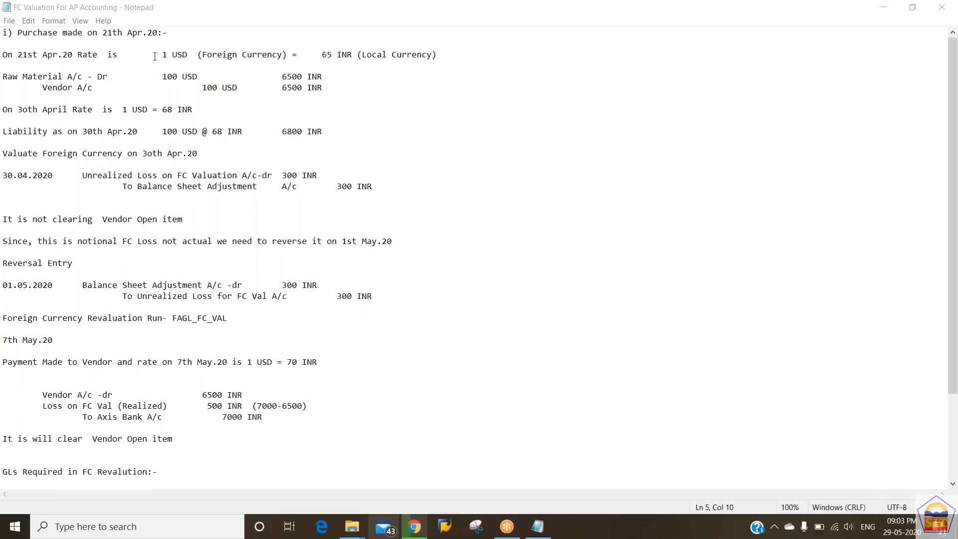
Step: Highlight the 21st April purchase heading, then the exchange rate line for that date
click(47, 48)
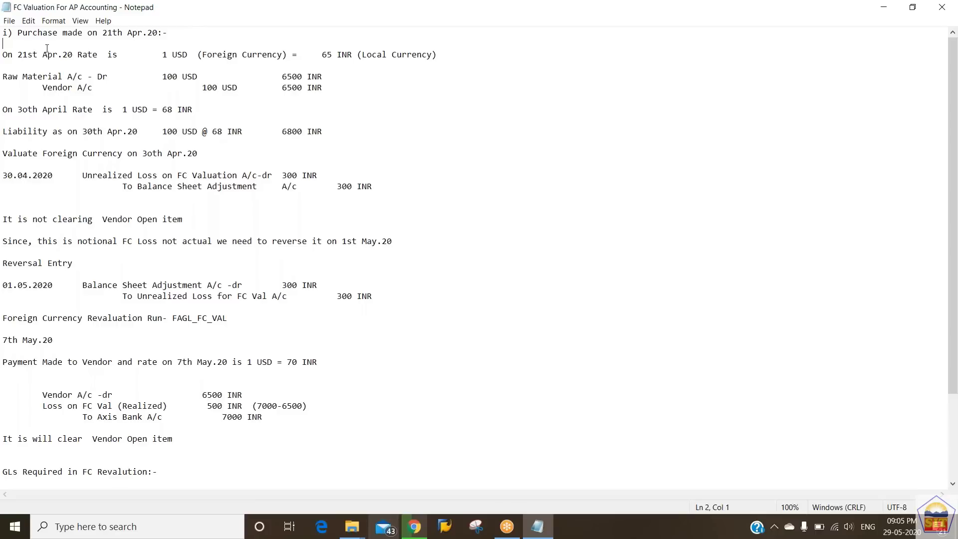
key(Up)
key(shift+Down)
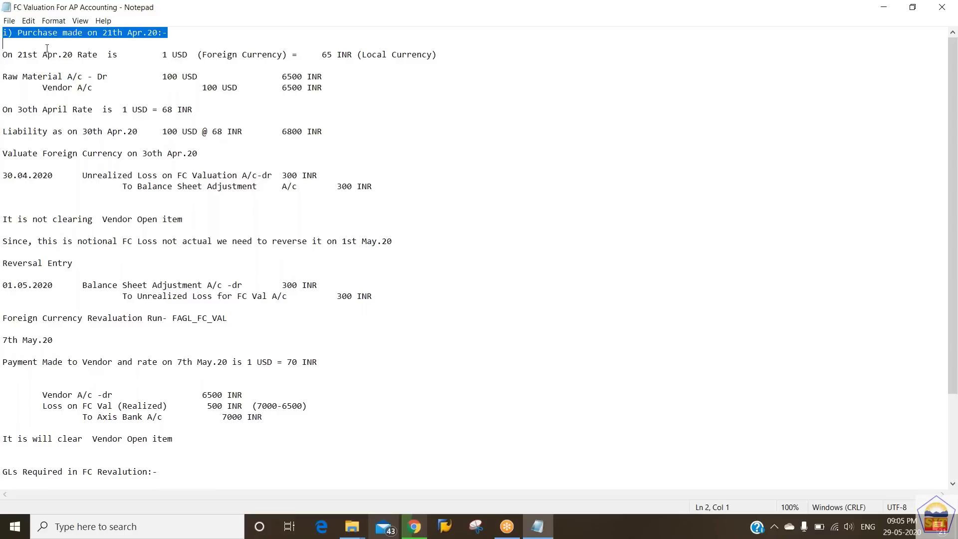
key(Down)
key(shift+Down)
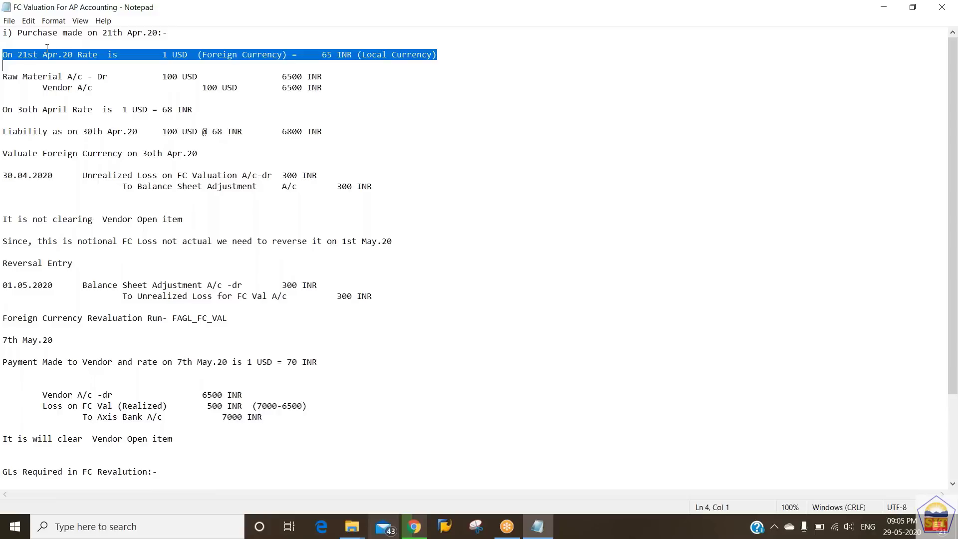
Step: Review the 21st April rate line and highlight both lines of the raw material and vendor purchase entry
key(Down)
key(Up)
key(Up)
key(shift+Down)
key(Down)
key(shift+Down)
key(Down)
key(shift+Down)
key(shift+Down)
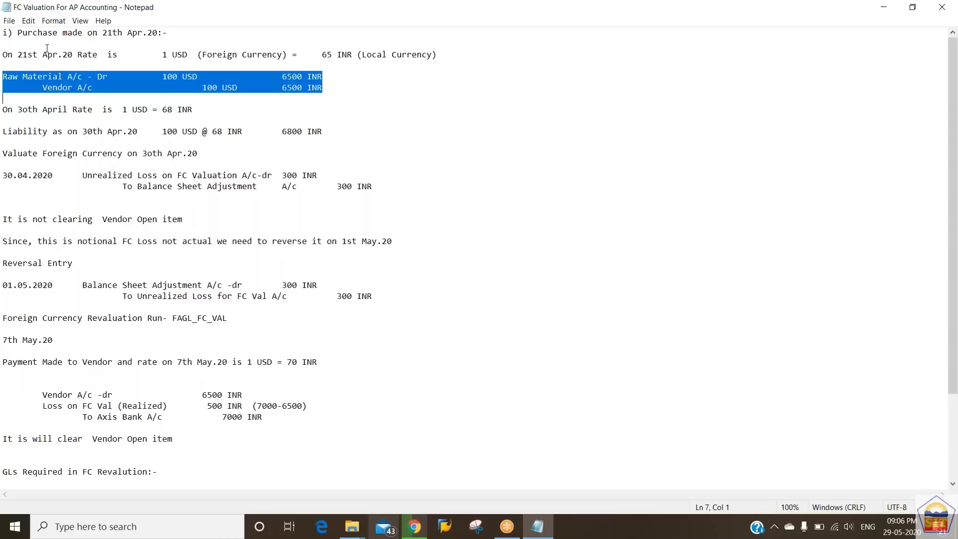
Step: Highlight the Raw Material debit line on its own, then the Vendor A/c credit line of the purchase entry
key(Up)
key(Up)
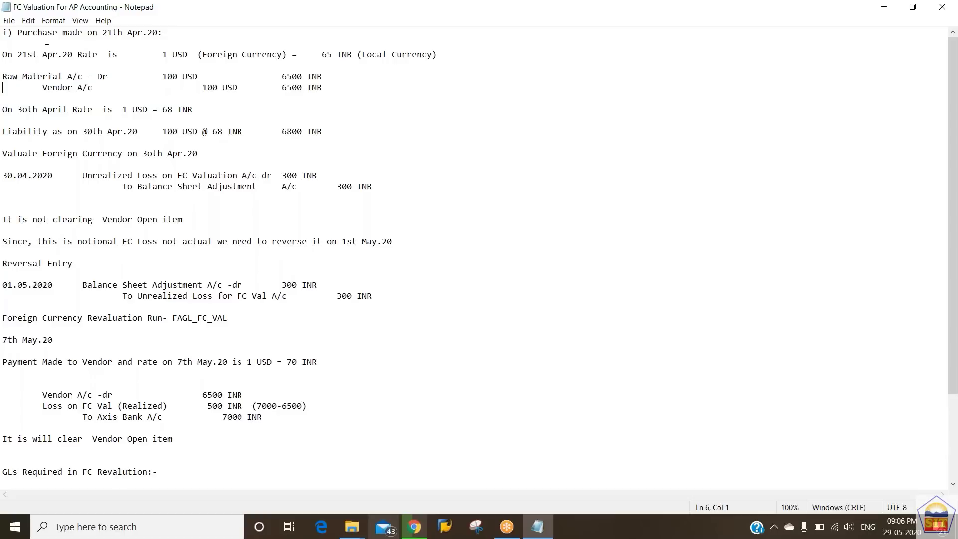
key(shift+Down)
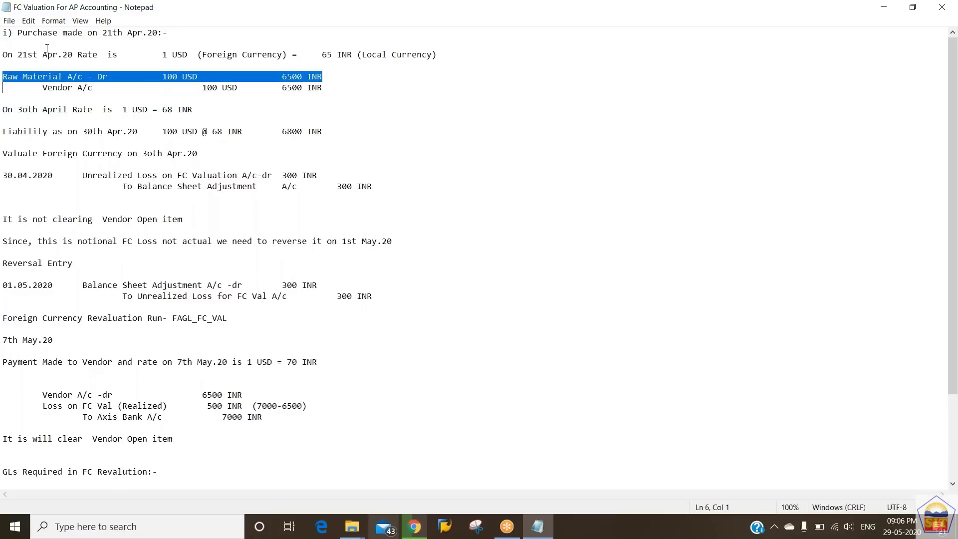
key(Right)
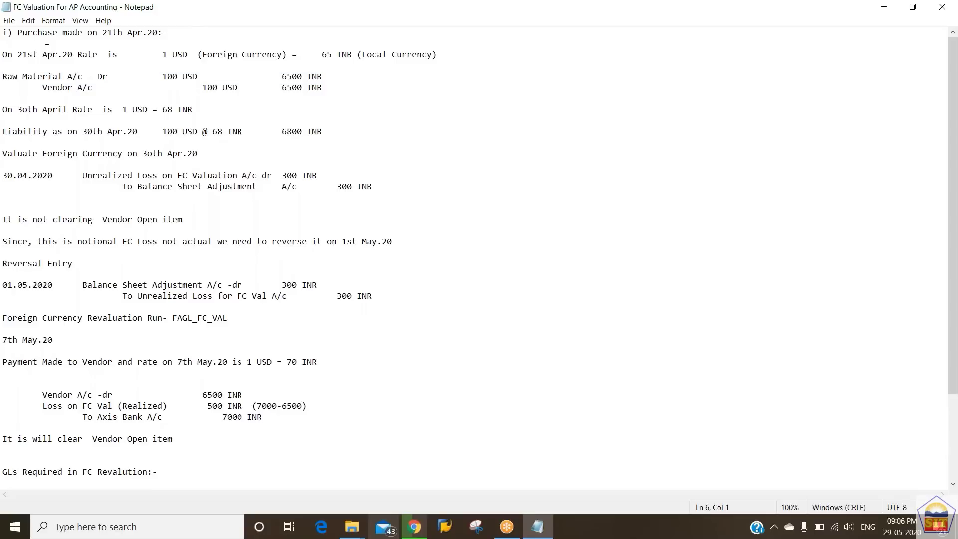
key(shift+Down)
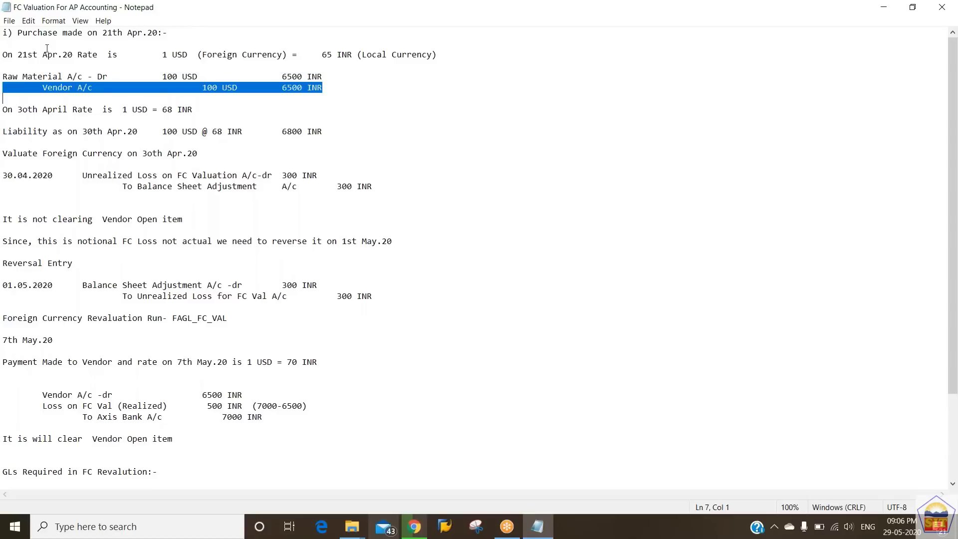
key(shift+Up)
key(Down)
key(Down)
key(Down)
key(Up)
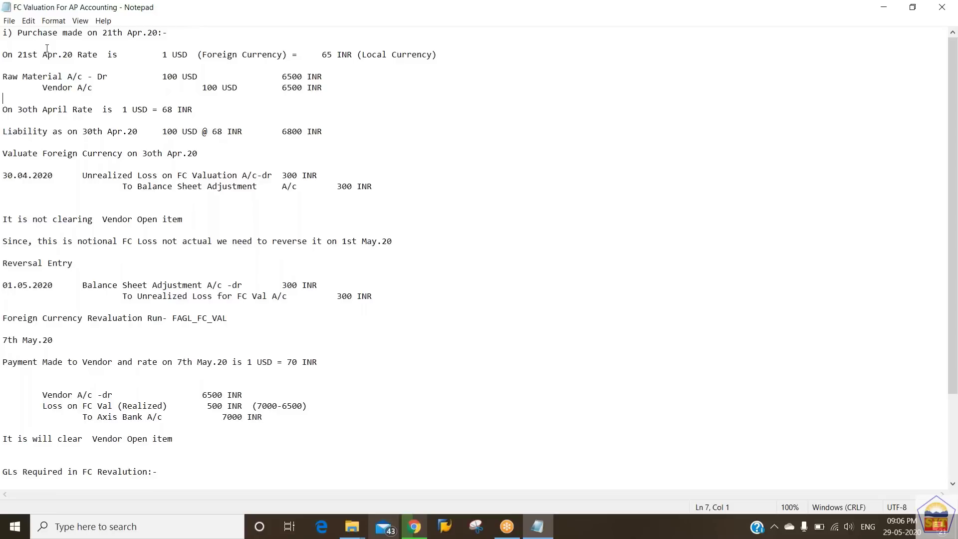
key(shift+Down)
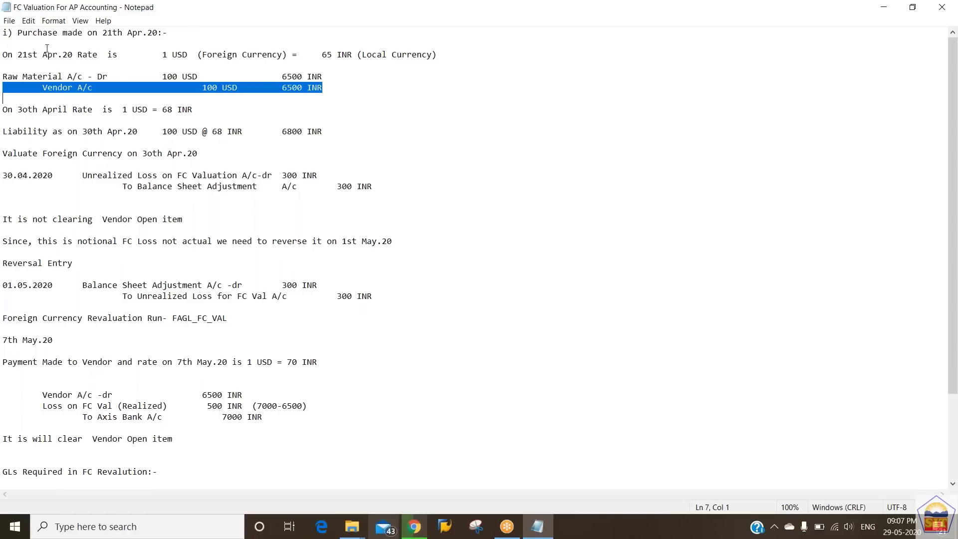
Step: Compare the 30th April rate line with the Raw Material line of the purchase entry by highlighting them alternately
key(Down)
key(shift+Down)
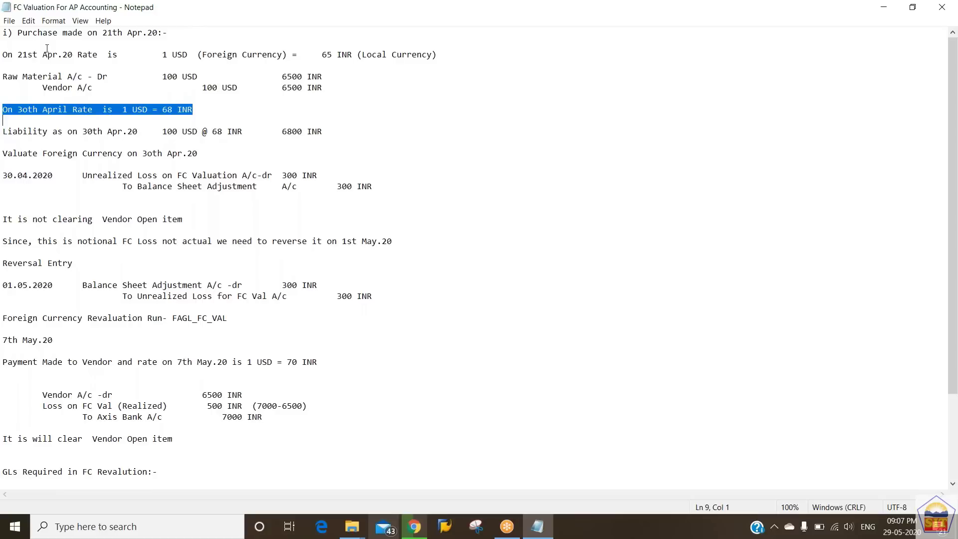
key(Up)
key(Up)
key(Up)
key(Up)
key(Up)
key(Up)
key(Up)
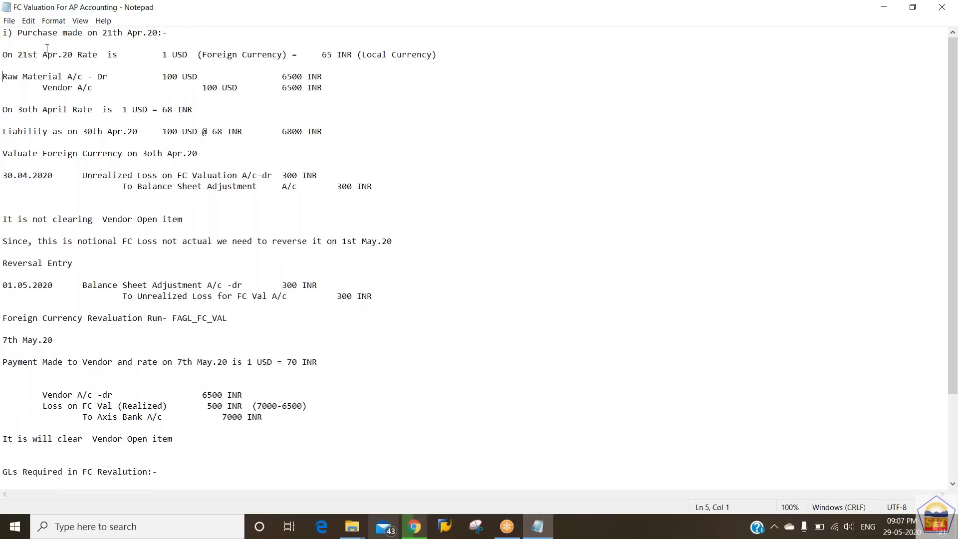
key(shift+Down)
key(Down)
key(Down)
key(Down)
key(shift+Down)
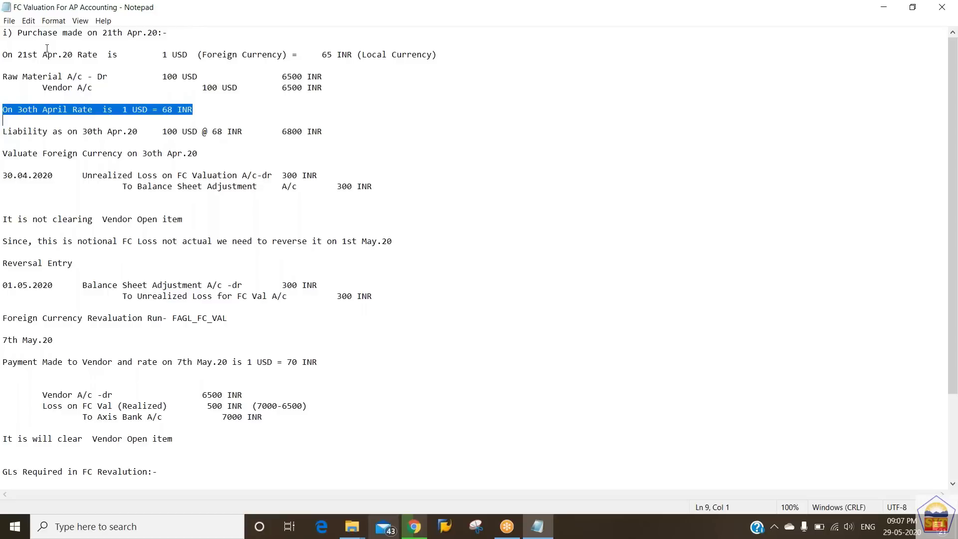
Step: Compare the 21st April exchange rate line with the 30th April rate line by highlighting each one
key(Up)
key(Up)
key(Up)
key(Up)
key(Up)
key(Up)
key(shift+Down)
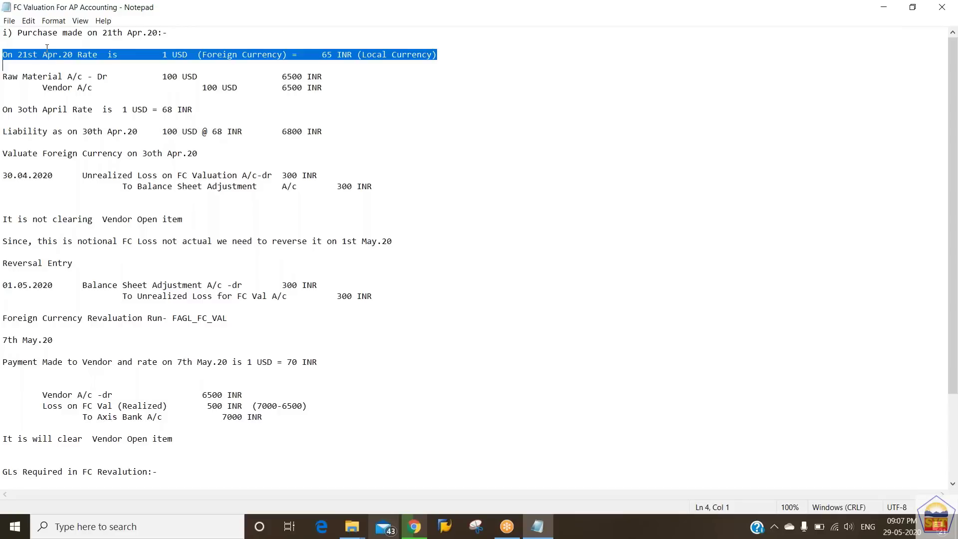
key(Down)
key(Down)
key(Down)
key(shift+Down)
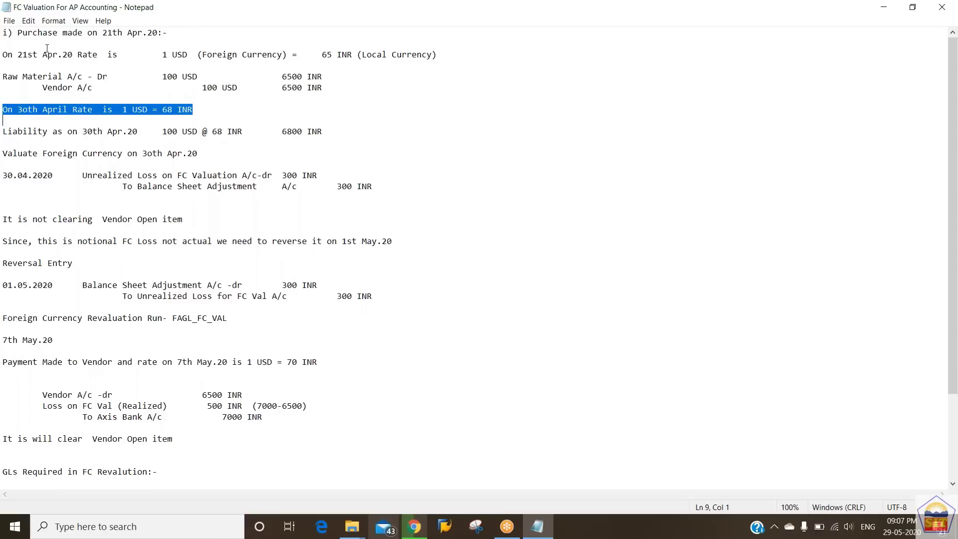
Step: Highlight the line stating the liability as on 30th Apr.20
key(Down)
key(Up)
key(Up)
key(shift+Down)
key(Down)
key(shift+Down)
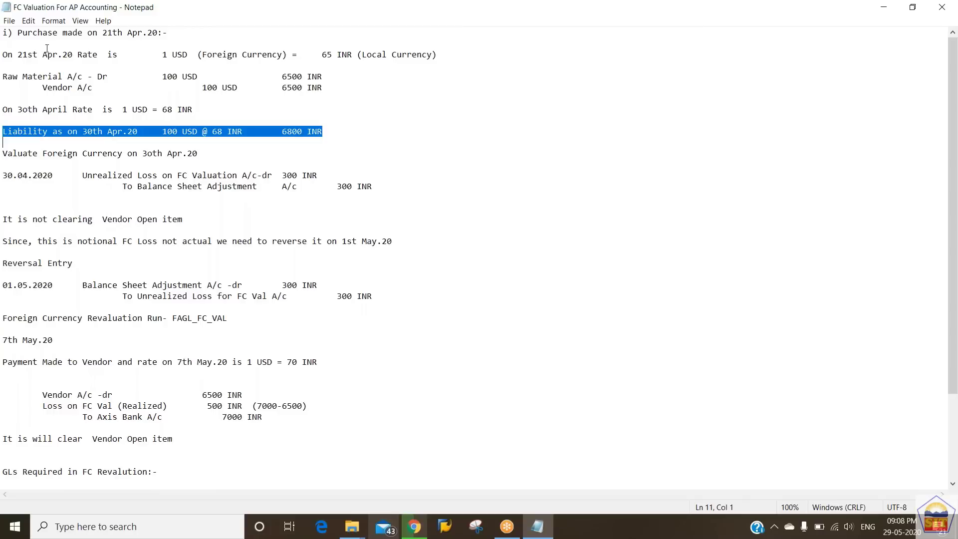
Step: Compare the Vendor A/c line of the purchase entry with the 30th Apr.20 liability line by highlighting them alternately
key(Up)
key(Up)
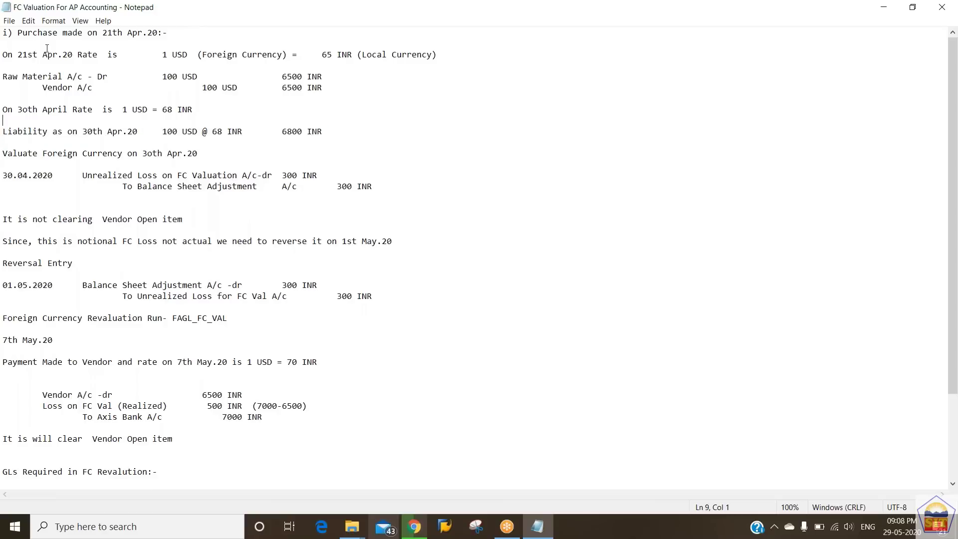
key(shift+Down)
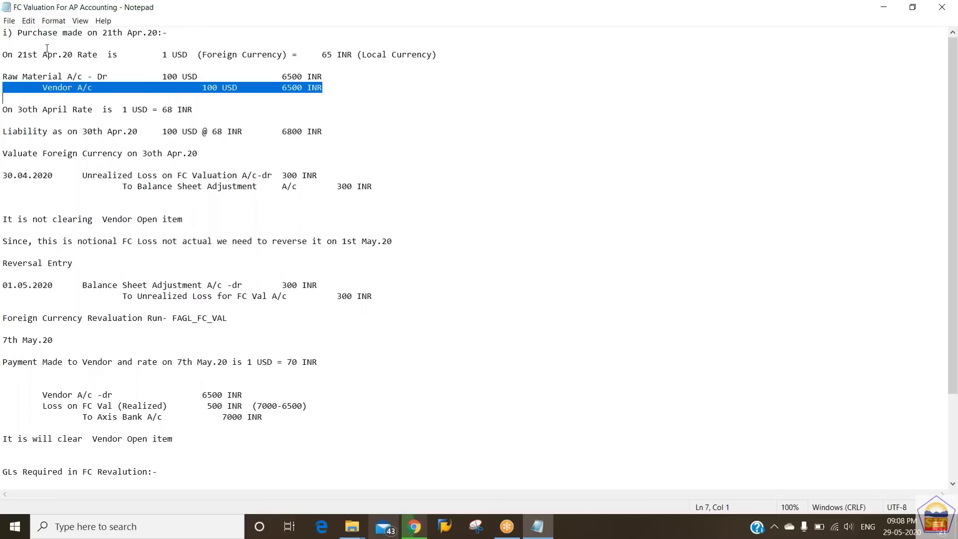
key(Down)
key(Down)
key(Down)
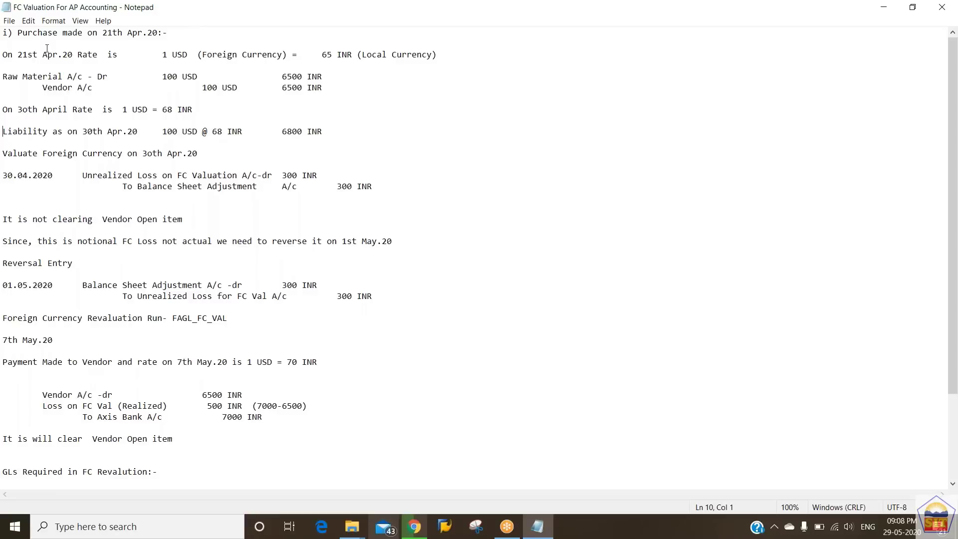
key(shift+Down)
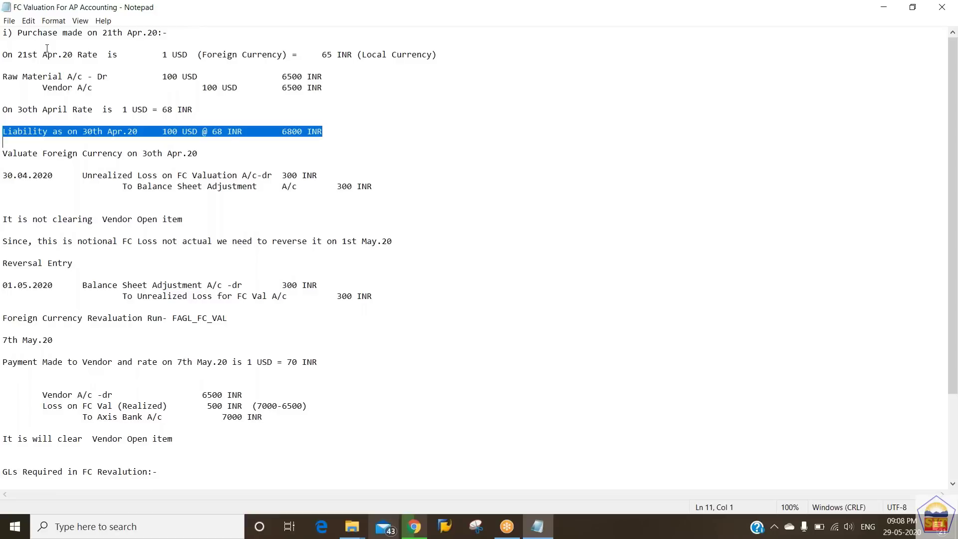
key(Up)
key(Up)
key(Up)
key(Up)
key(Up)
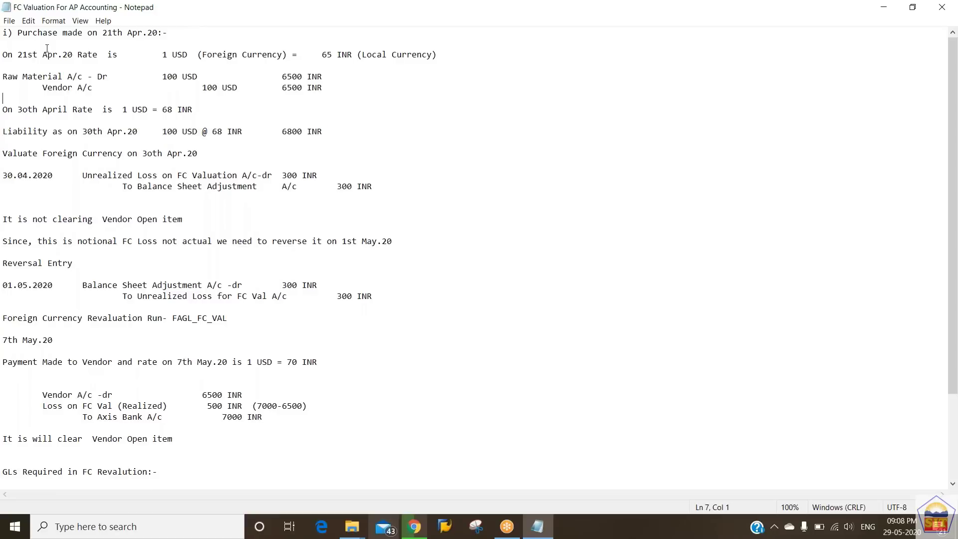
key(shift+Down)
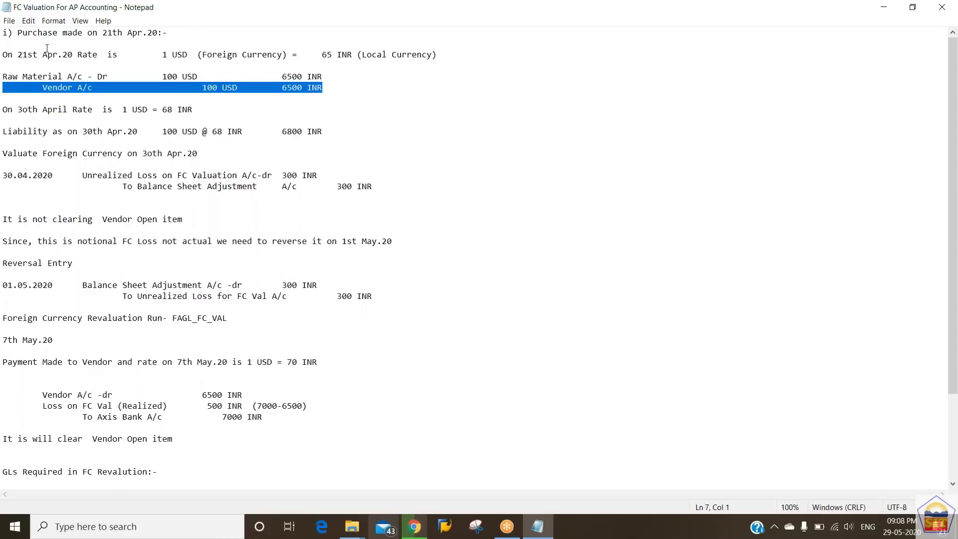
key(Down)
key(Down)
key(Down)
key(shift+Down)
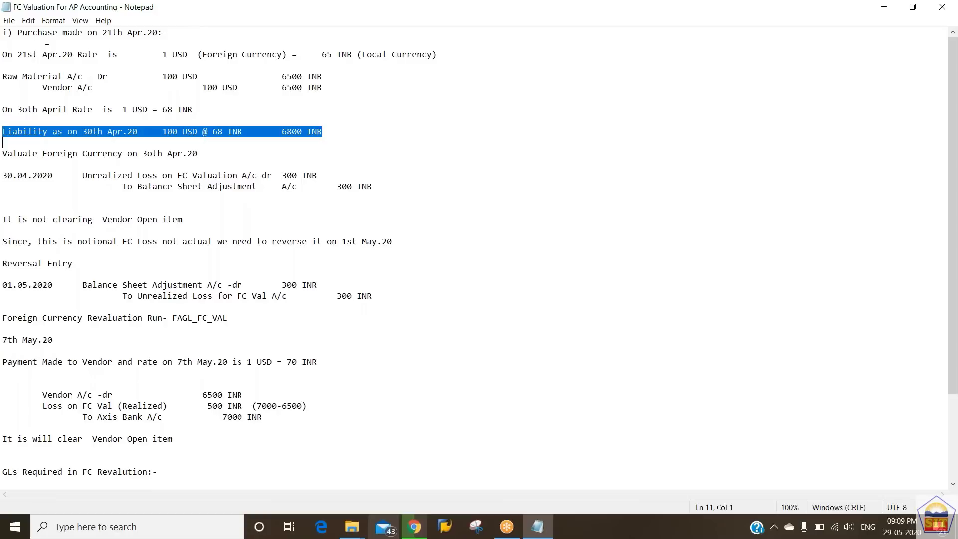
key(Down)
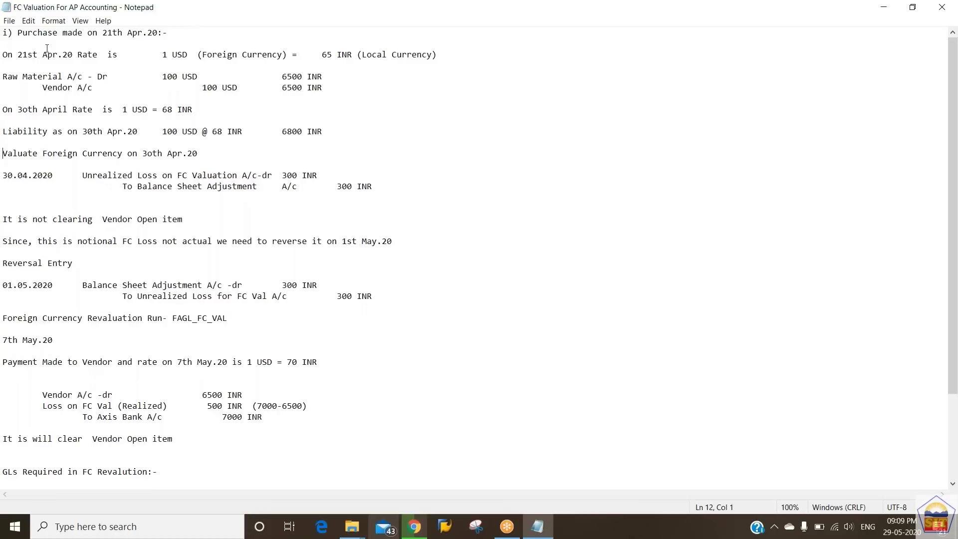
key(Up)
key(shift+Down)
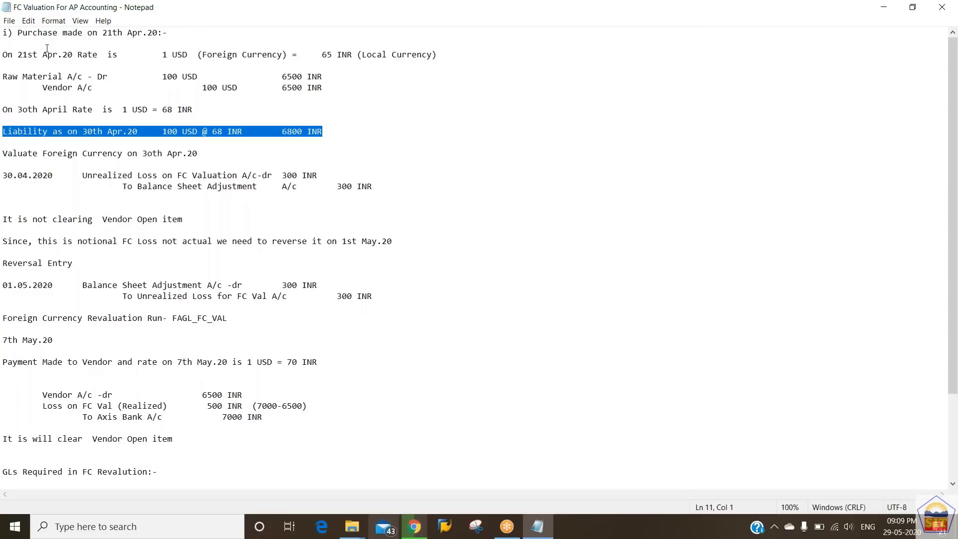
Step: Highlight the foreign currency valuation heading with its entry, then only the unrealized loss entry dated 30.04.2020
key(Down)
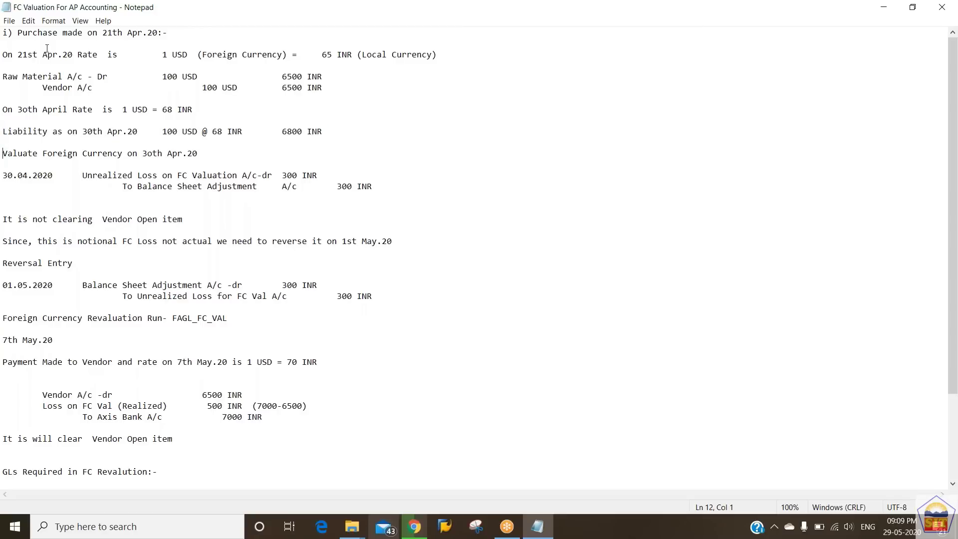
key(shift+Down)
key(shift+Down)
key(shift+Down)
key(shift+Down)
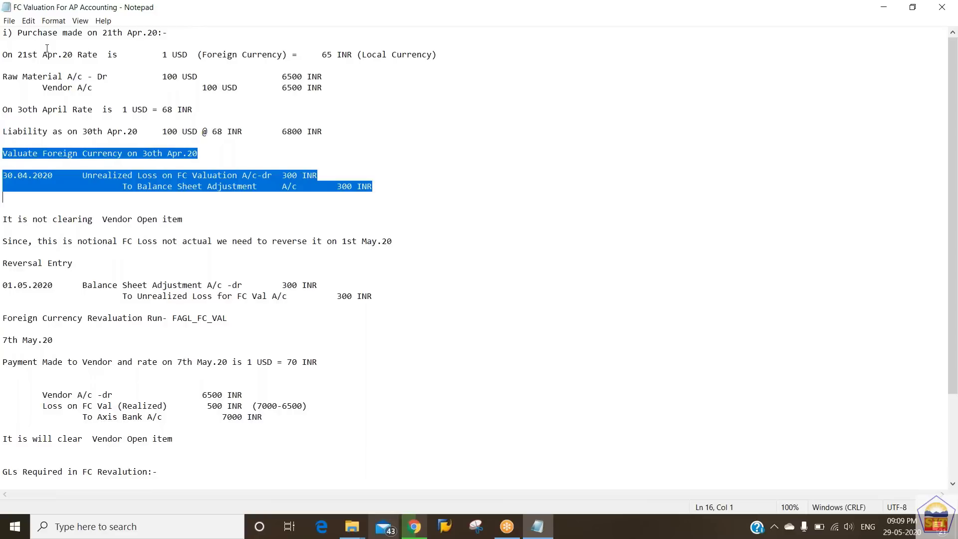
key(Up)
key(Up)
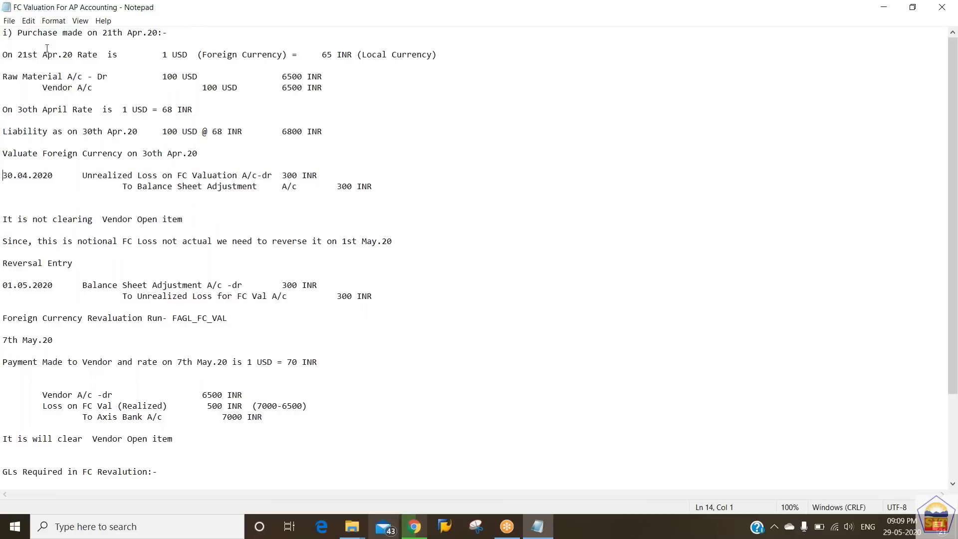
key(shift+Down)
key(shift+Down)
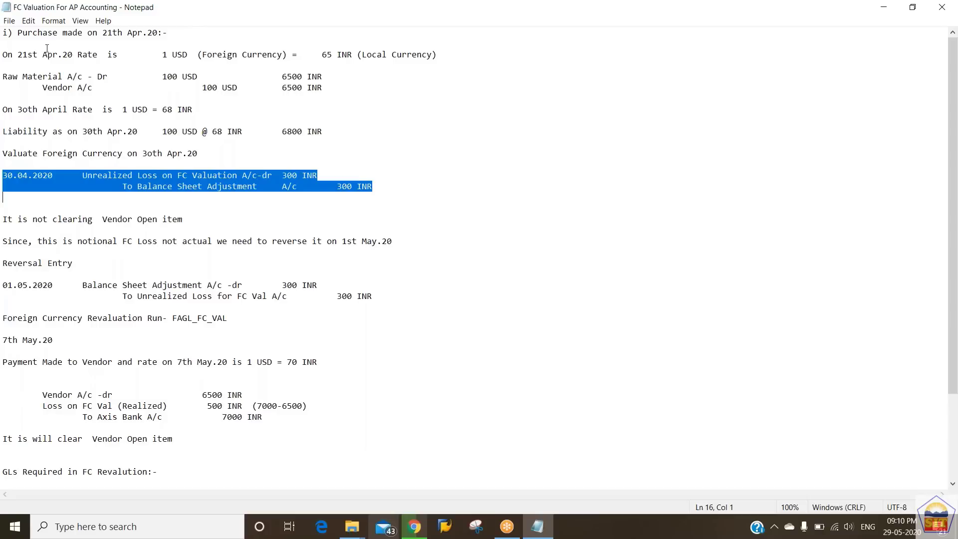
Step: Highlight the note on not clearing the vendor open item, then the note on reversing the notional FC loss
key(Down)
key(Down)
key(shift+Down)
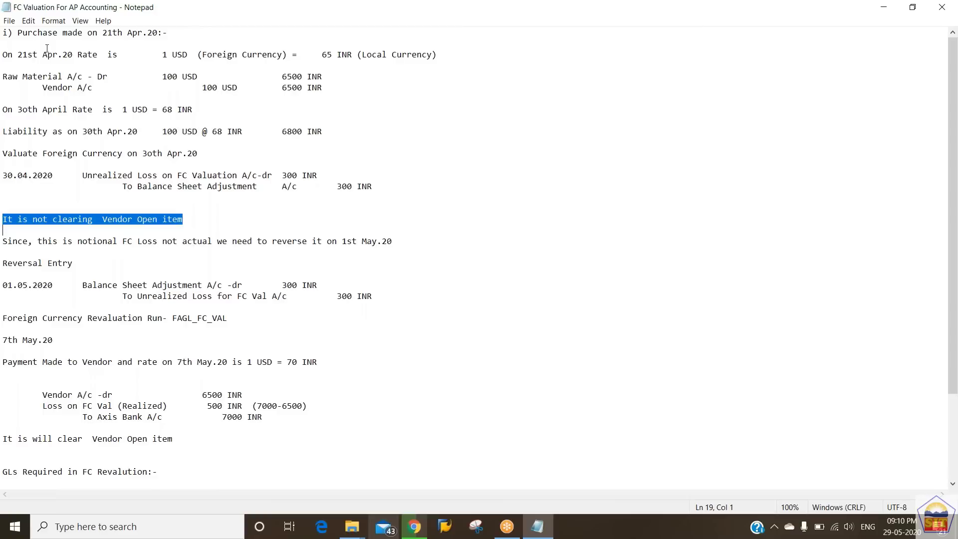
key(Down)
key(shift+Down)
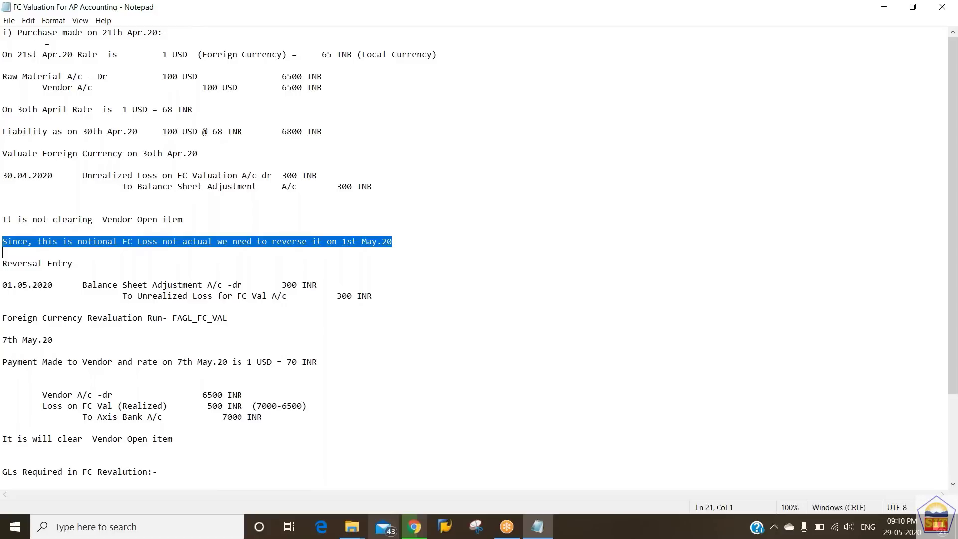
Step: Return to the unrealized loss entry dated 30.04.2020 and highlight both of its lines
key(Up)
key(Up)
key(Up)
key(Up)
key(Up)
key(Up)
key(Up)
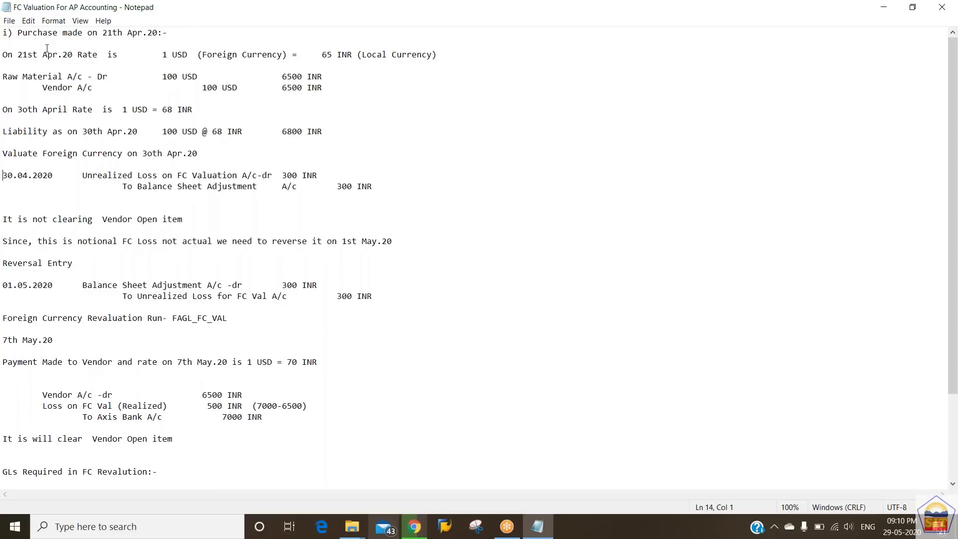
key(shift+Down)
key(shift+Down)
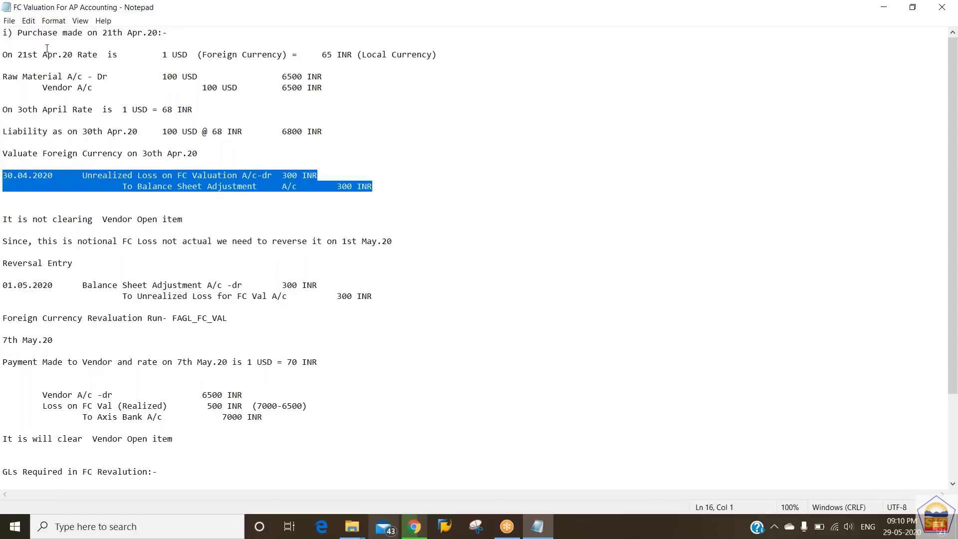
Step: Highlight the note about reversing the notional FC loss on 1st May.20 again
key(Down)
key(Down)
key(Down)
key(Down)
key(shift+Down)
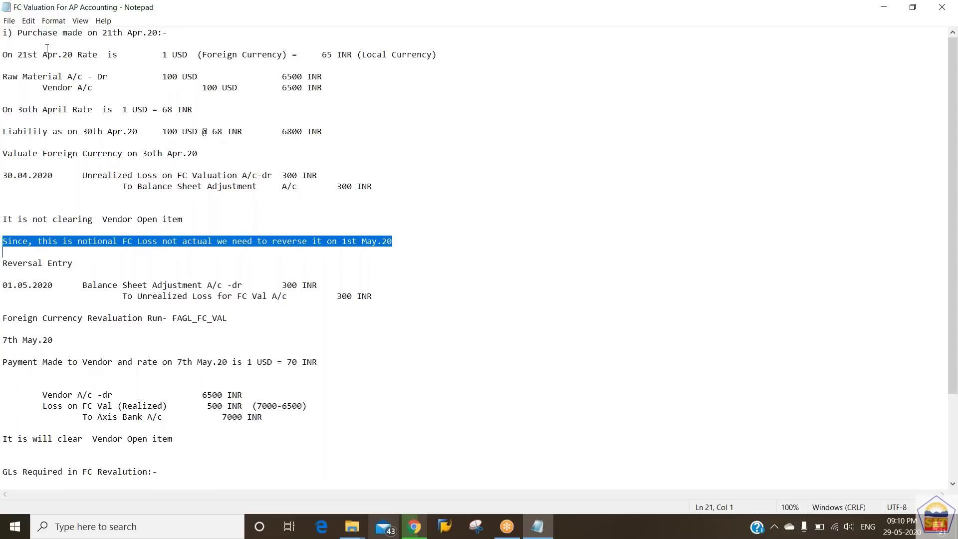
key(Down)
key(Up)
key(Up)
key(shift+Down)
key(Up)
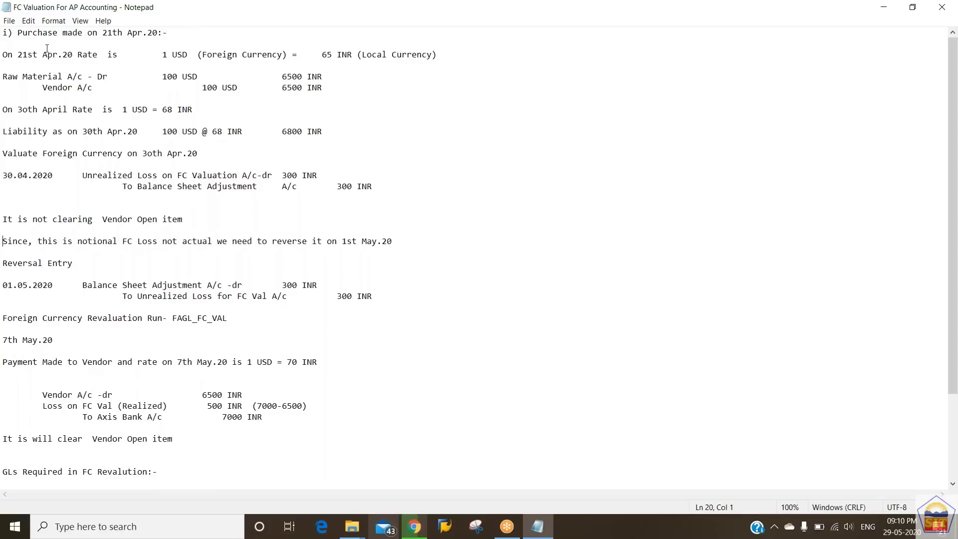
Step: Highlight the note on reversing the notional FC loss, then both lines of the unrealized loss entry dated 30.04.2020
key(shift+Down)
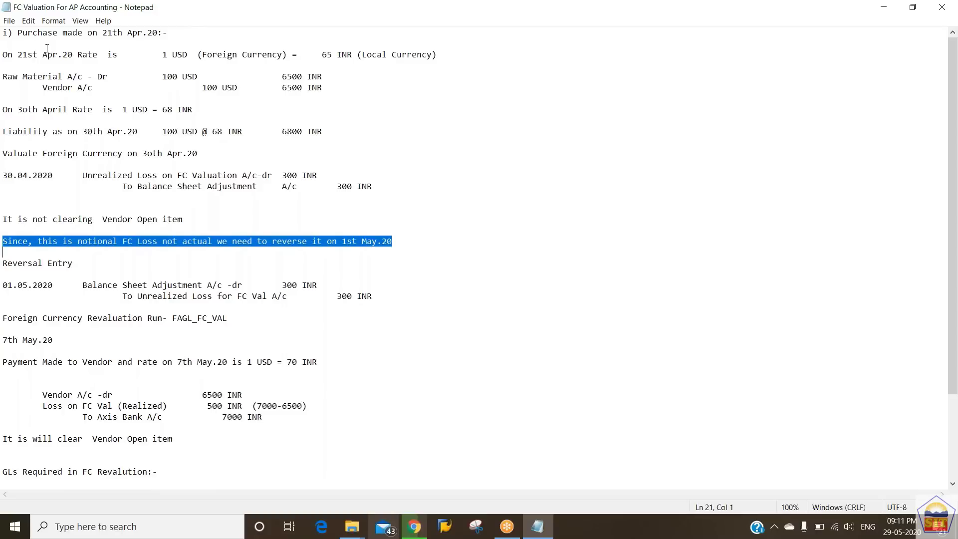
key(Down)
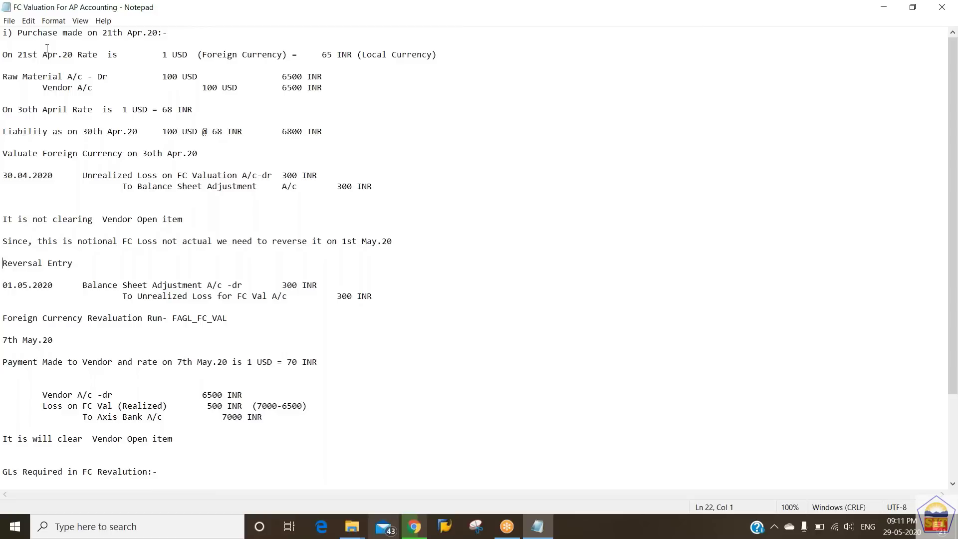
key(Up)
key(Up)
key(Up)
key(Up)
key(Up)
key(Up)
key(Up)
key(Up)
key(shift+Down)
key(shift+Down)
key(shift+Down)
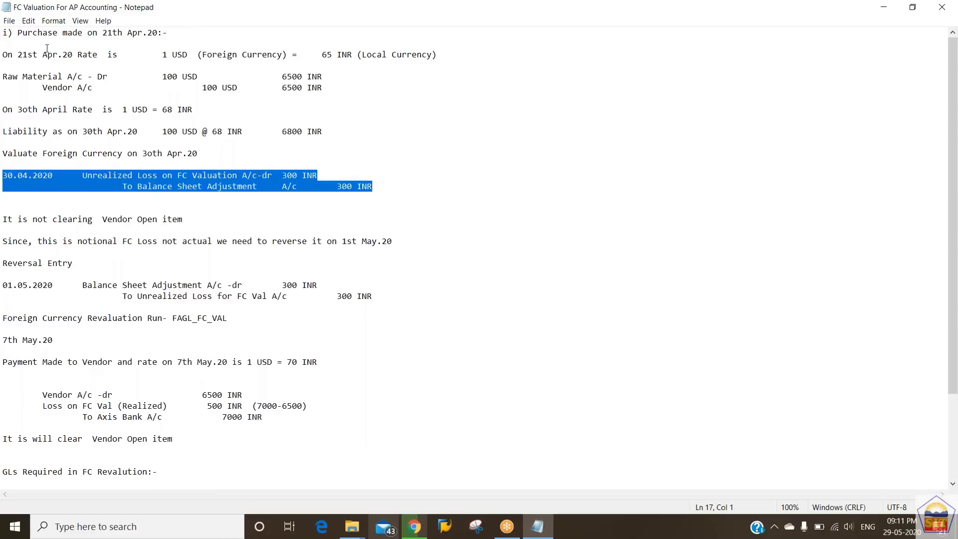
Step: Highlight both lines of the reversal entry dated 01.05.2020
key(Down)
key(Down)
key(Down)
key(Down)
key(Down)
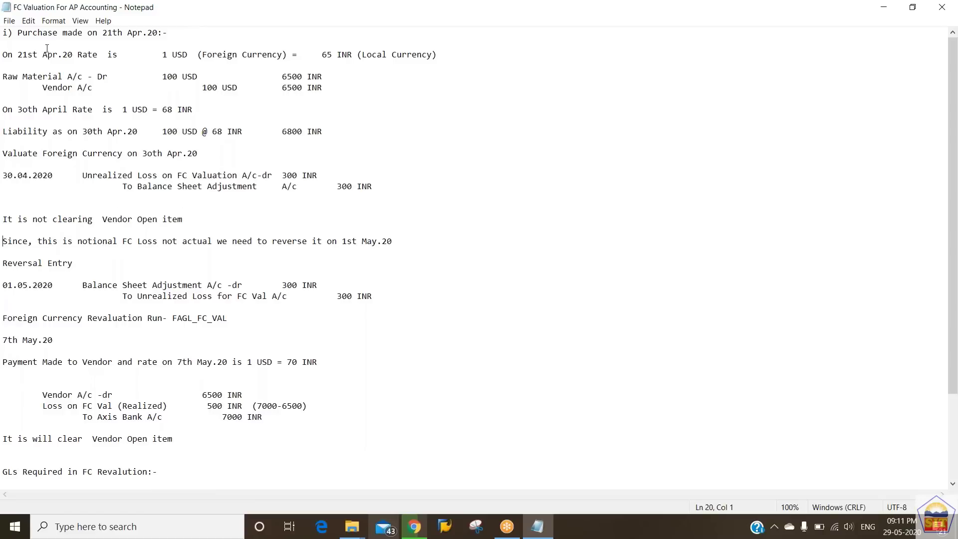
key(Down)
key(Down)
key(shift+Down)
key(shift+Down)
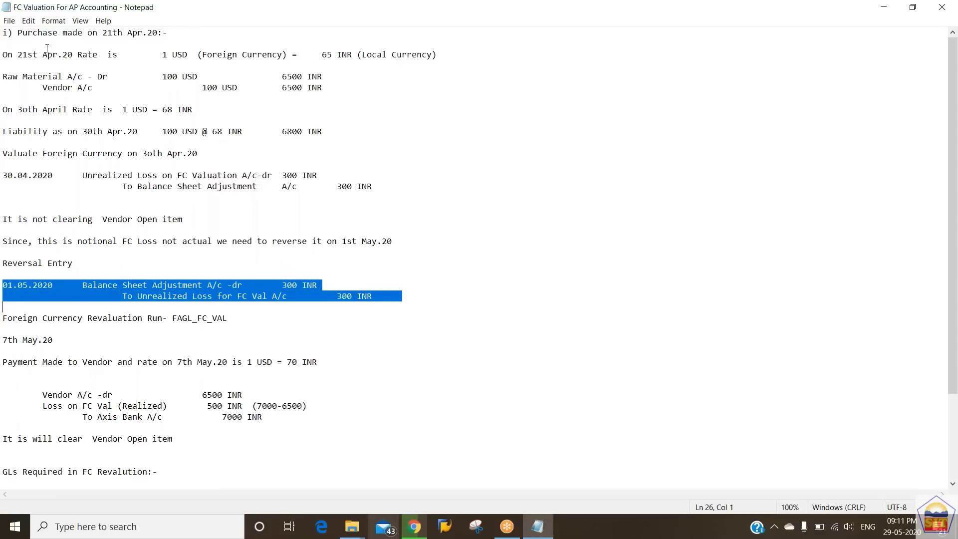
Step: Highlight the 7th May.20 date line, then the vendor payment line with the rate 1 USD = 70 INR
key(Down)
key(Down)
key(Down)
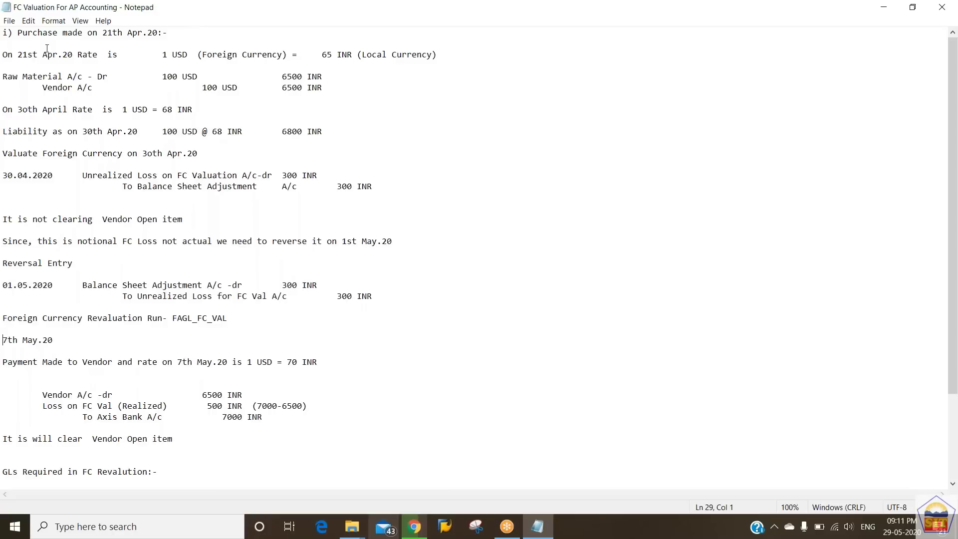
key(shift+Down)
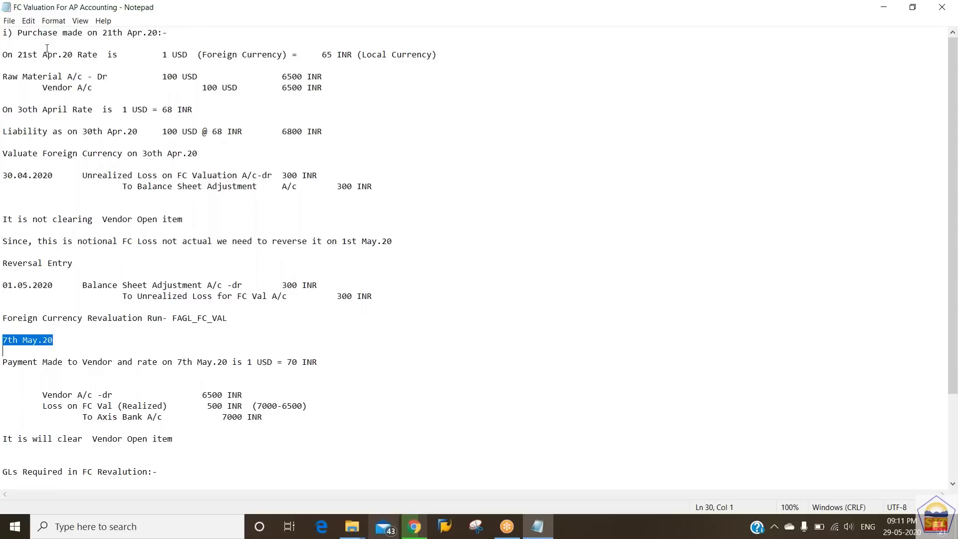
key(Down)
key(shift+Down)
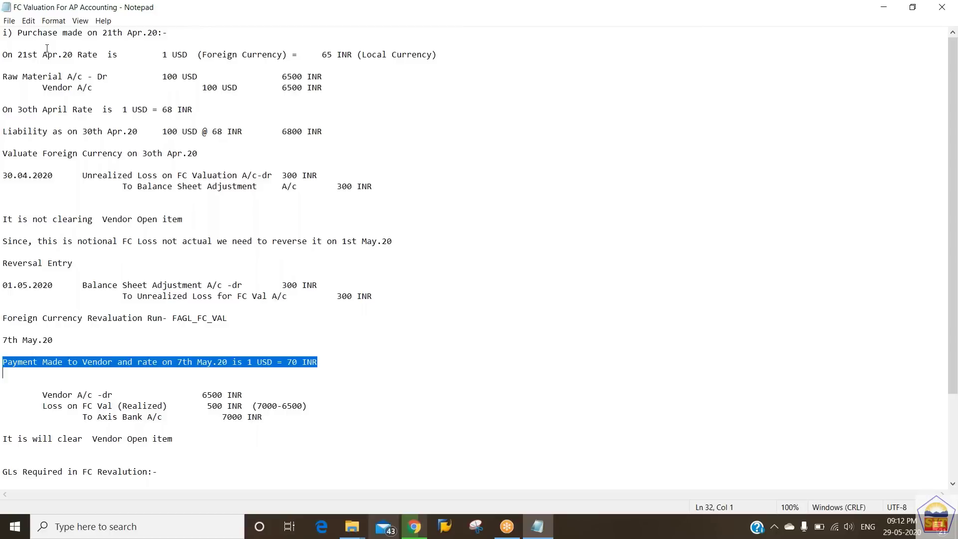
key(Down)
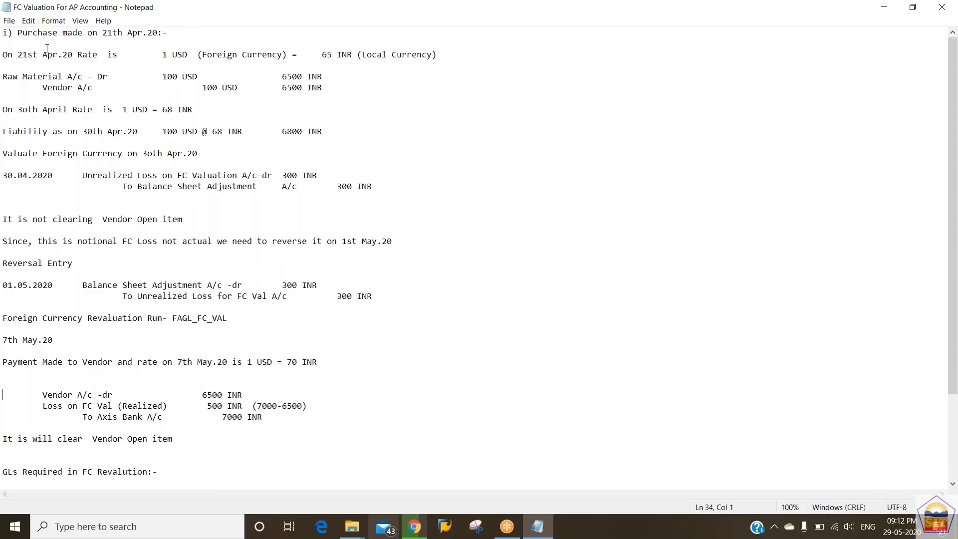
Step: Return to the purchase entry and highlight its Vendor A/c line
key(Up)
key(Up)
key(Up)
key(Up)
key(Up)
key(Up)
key(Up)
key(Up)
key(Up)
key(Up)
key(Up)
key(Up)
key(Up)
key(Up)
key(Up)
key(Up)
key(Up)
key(Up)
key(Up)
key(Up)
key(Up)
key(Up)
key(Up)
key(shift+Down)
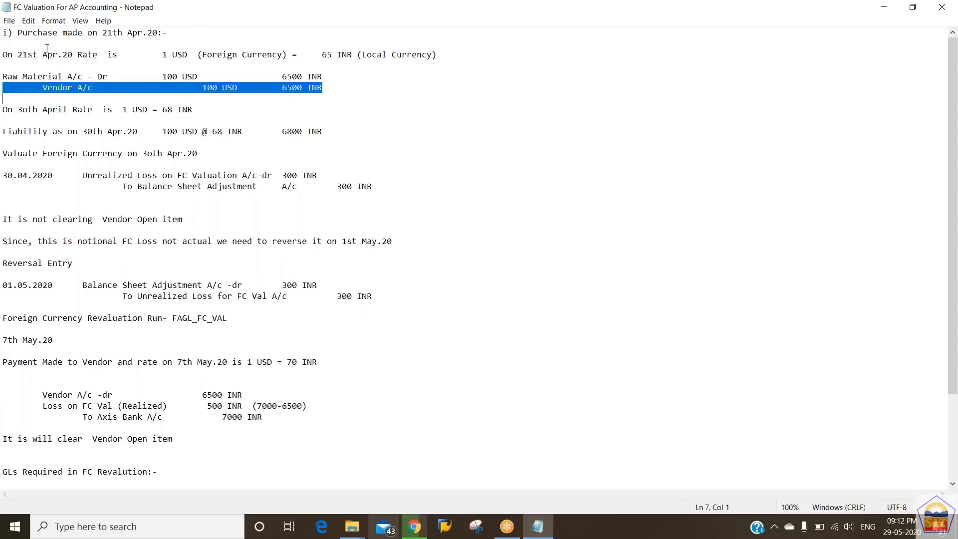
Step: Highlight the Vendor A/c -dr line in the 7th May.20 payment entry
key(Down)
key(Down)
key(Down)
key(Down)
key(Down)
key(Down)
key(Down)
key(Down)
key(Down)
key(Down)
key(Down)
key(Down)
key(Down)
key(Down)
key(Down)
key(Down)
key(Down)
key(Down)
key(Down)
key(Down)
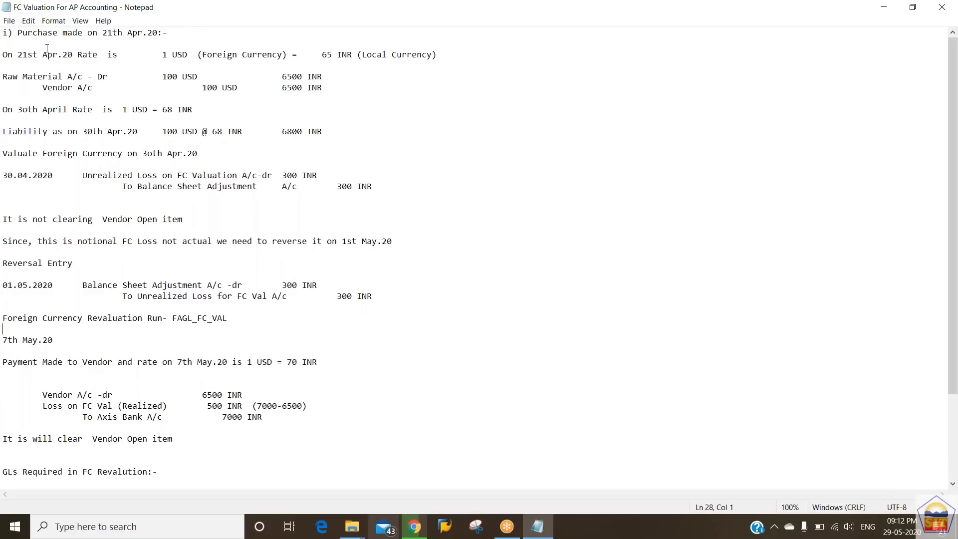
key(Down)
key(Down)
key(Down)
key(Down)
key(shift+Down)
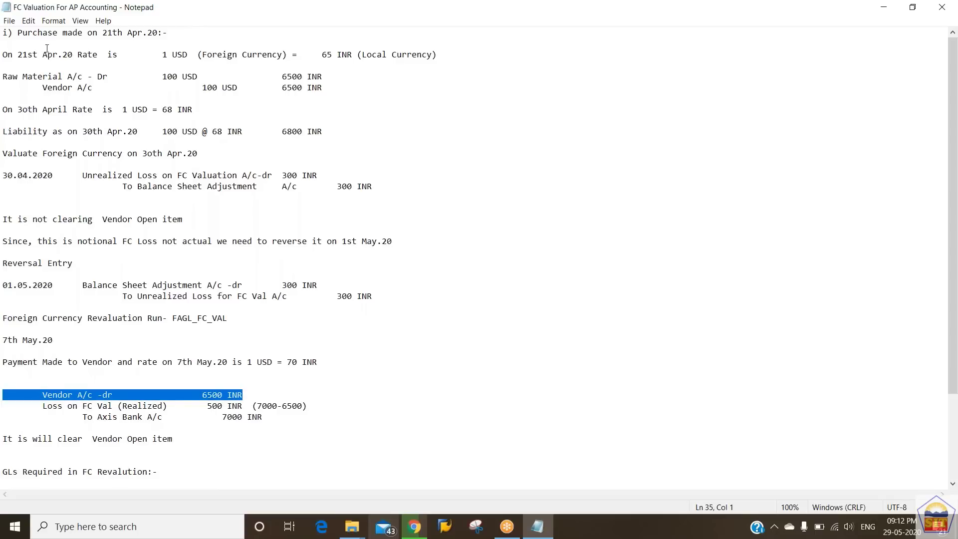
Step: Highlight the Loss on FC Val (Realized) line of the payment entry, then its To Axis Bank A/c line
key(Right)
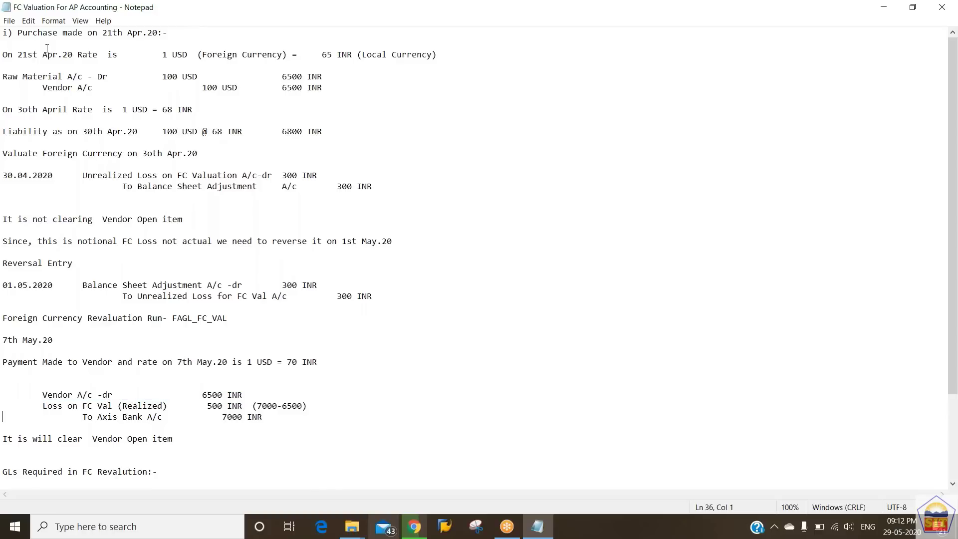
key(shift+Down)
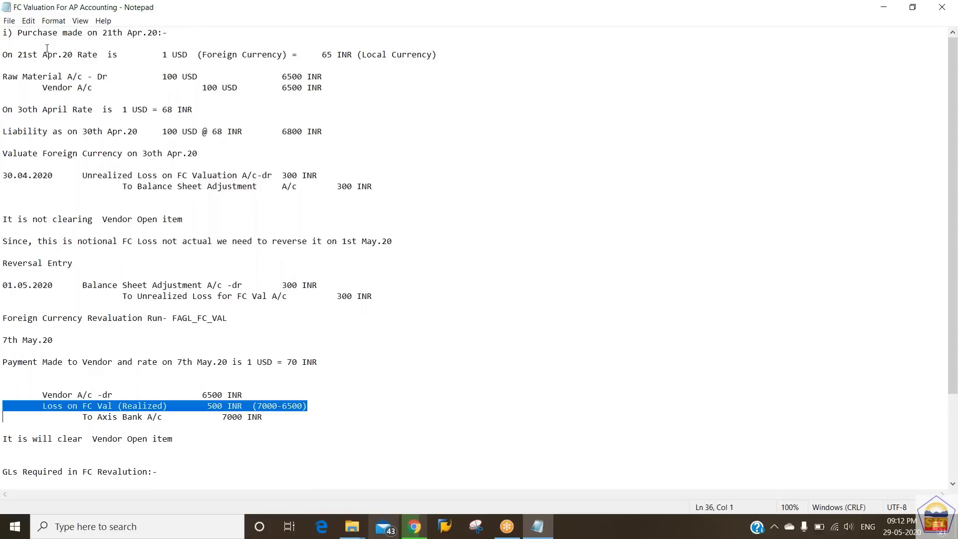
key(Right)
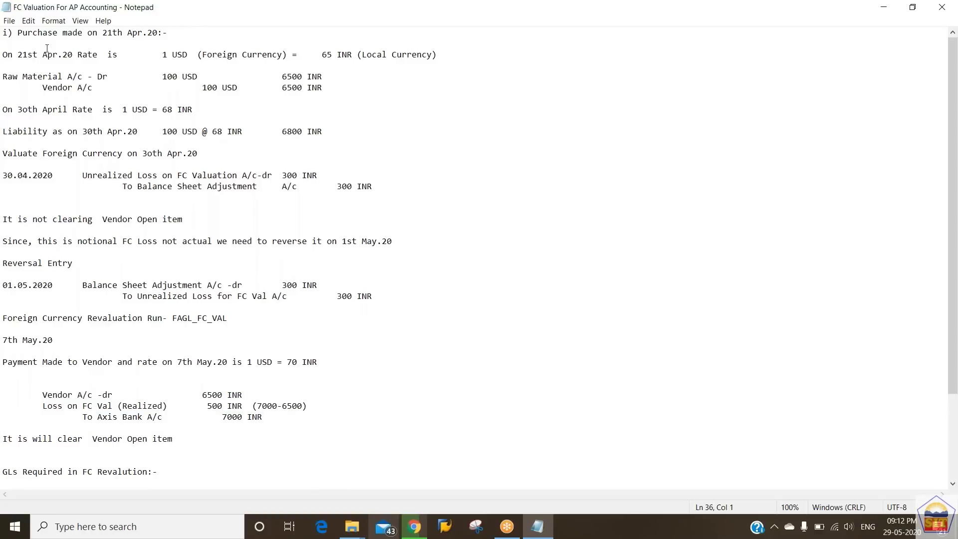
key(shift+Down)
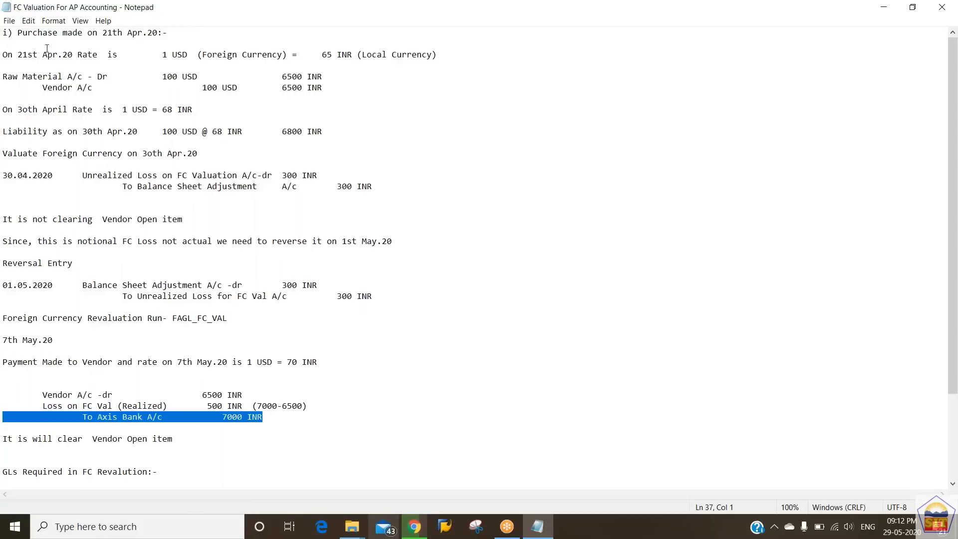
Step: Highlight the note below the payment entry about clearing the vendor open item
key(Right)
key(Down)
key(shift+Down)
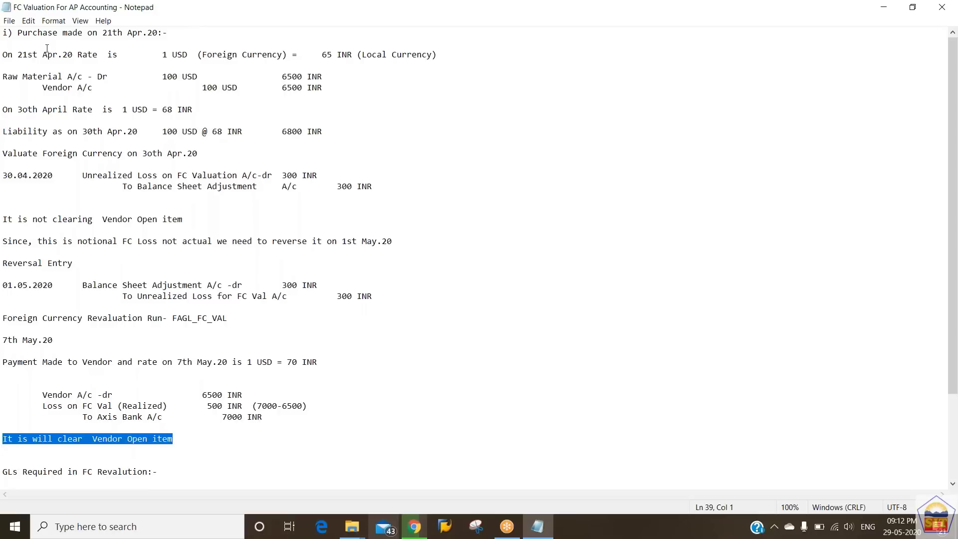
Step: Return to the start of the notes, then highlight the Reconciliation Account (Cr/Dr) line in the list of required GLs
key(Up)
key(Up)
key(Up)
key(Up)
key(Up)
key(Up)
key(Up)
key(Up)
key(Up)
key(Up)
key(Up)
key(Up)
key(Up)
key(Up)
key(Up)
key(Up)
key(Up)
key(Up)
key(Up)
key(Up)
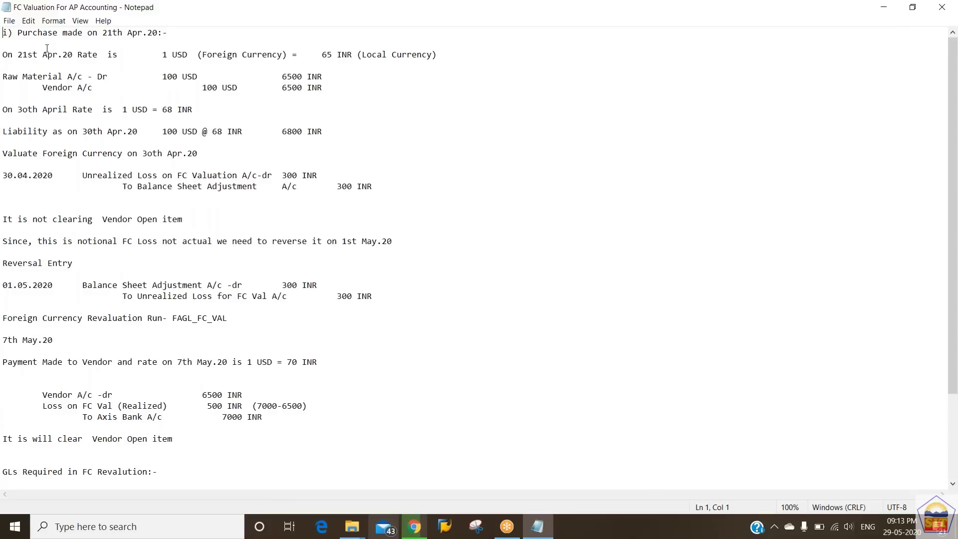
key(Down)
key(Down)
key(Down)
key(Down)
key(Down)
key(Down)
key(Down)
key(Down)
key(Down)
key(Down)
key(Down)
key(Down)
key(Down)
key(Down)
key(Down)
key(Down)
key(Down)
key(Down)
key(Down)
key(Down)
key(Down)
key(Down)
key(Down)
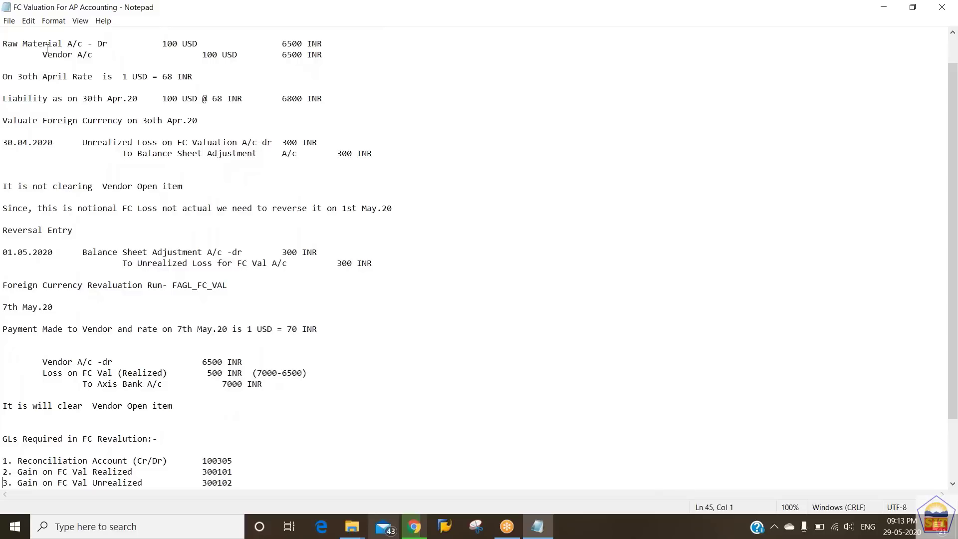
key(Up)
key(Up)
key(shift+Down)
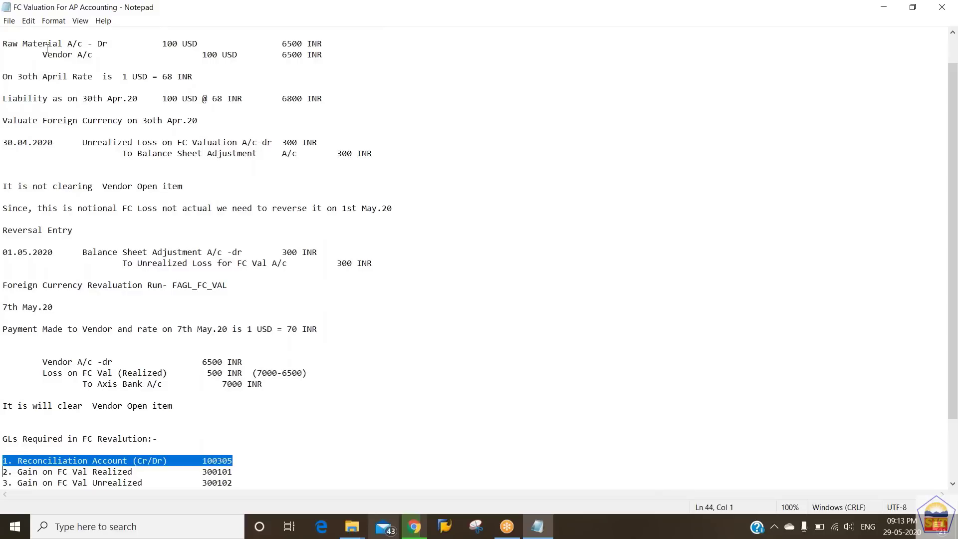
Step: Highlight the whole purchase section, from the 21st April heading through the rate line to the raw material and vendor entry
key(Up)
key(Up)
key(Up)
key(Up)
key(Up)
key(Up)
key(Up)
key(Up)
key(Up)
key(Up)
key(Up)
key(Up)
key(Up)
key(Up)
key(Up)
key(Up)
key(Up)
key(Up)
key(Up)
key(Up)
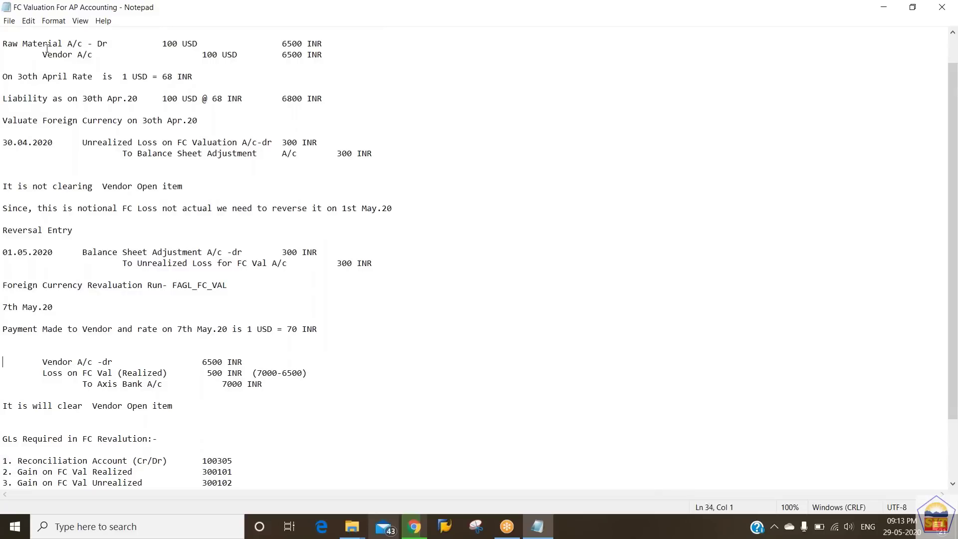
key(Up)
key(Up)
key(Up)
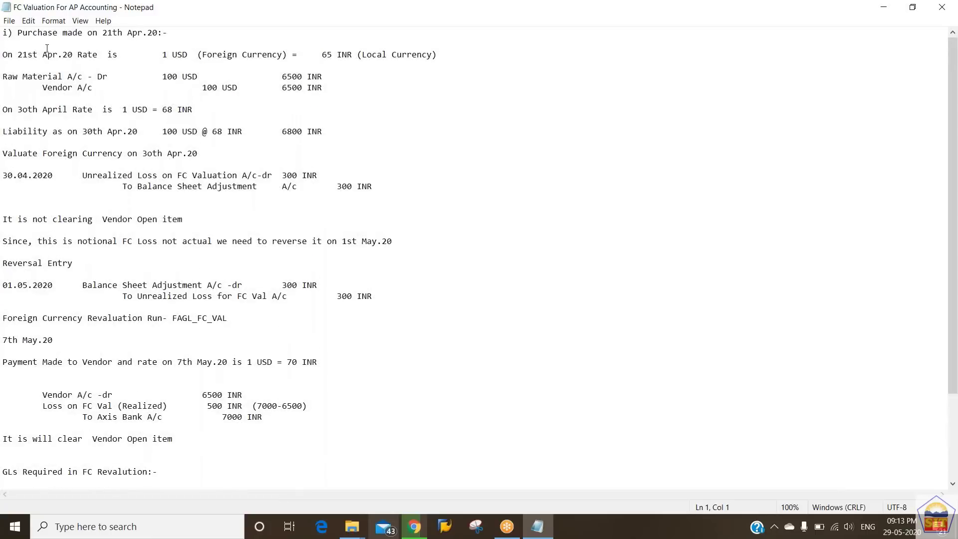
key(shift+Down)
key(shift+Down)
key(shift+Down)
key(shift+Down)
key(shift+Down)
key(shift+Down)
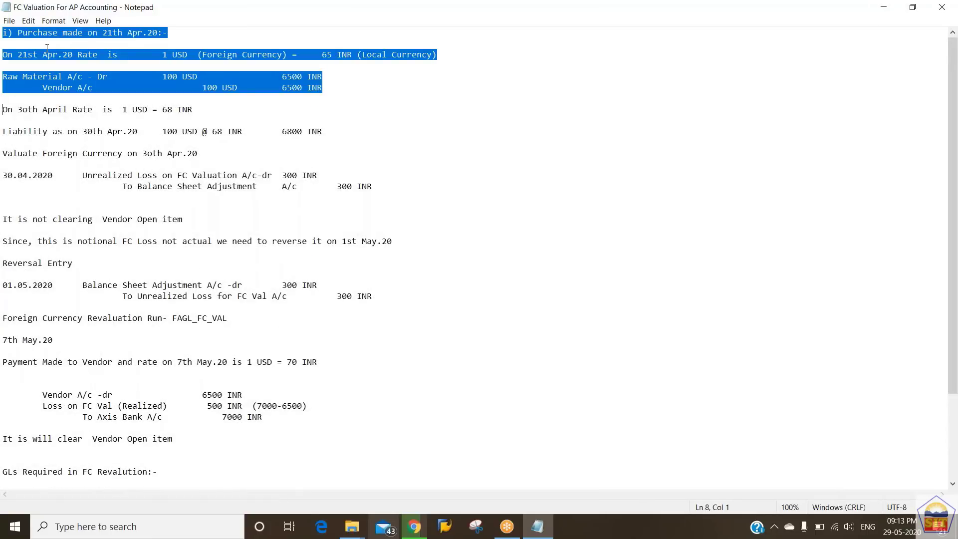
Step: Extend the highlight from the purchase section down through the 30th April valuation entry and the vendor open item note
key(shift+Down)
key(shift+Down)
key(shift+Down)
key(shift+Down)
key(shift+Down)
key(shift+Down)
key(shift+Down)
key(shift+Down)
key(shift+Down)
key(shift+Down)
key(shift+Down)
key(Down)
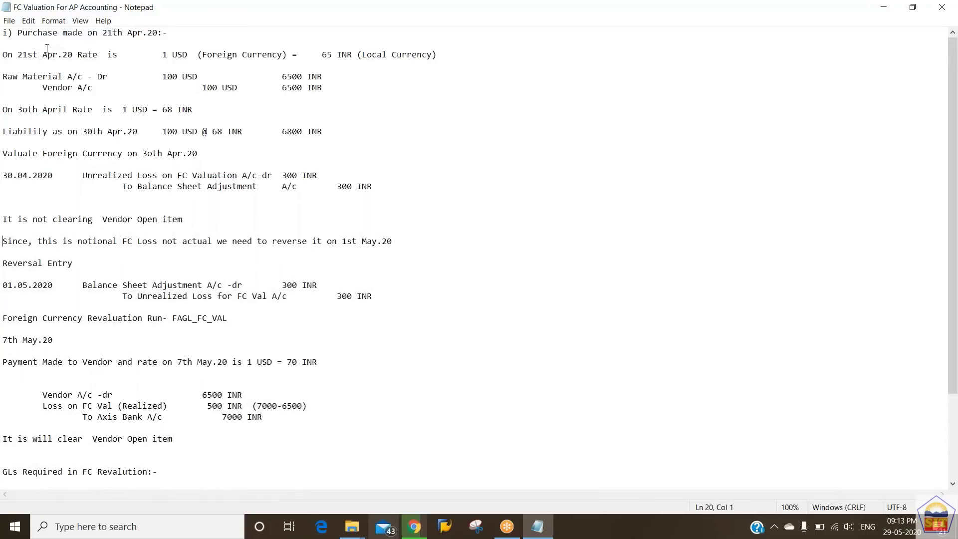
Step: Highlight the 21st April rate line together with the raw material and vendor purchase entry below it
key(Up)
key(Up)
key(Up)
key(Up)
key(Up)
key(Up)
key(Up)
key(Up)
key(Up)
key(Up)
key(Up)
key(Up)
key(Up)
key(Down)
key(Down)
key(shift+Down)
key(shift+Down)
key(shift+Down)
key(shift+Down)
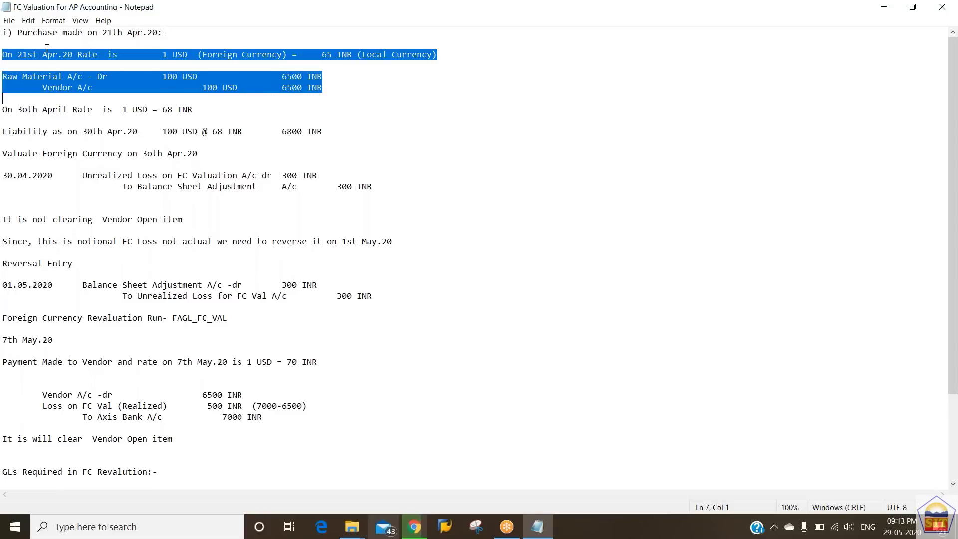
Step: Highlight the 30.04.2020 valuation entry, covering its Unrealized Loss and Balance Sheet Adjustment lines
key(Down)
key(Down)
key(Down)
key(Up)
key(Up)
key(Up)
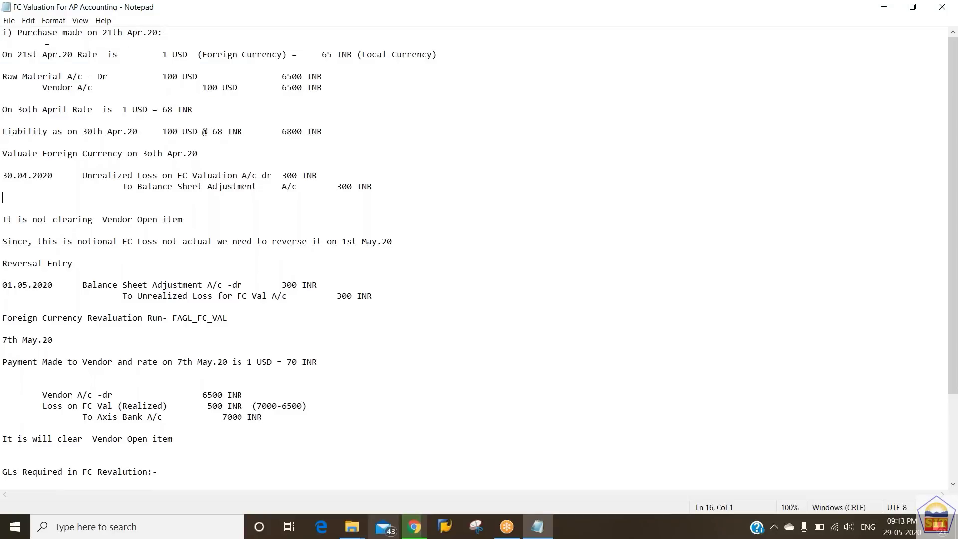
key(shift+Down)
key(shift+Down)
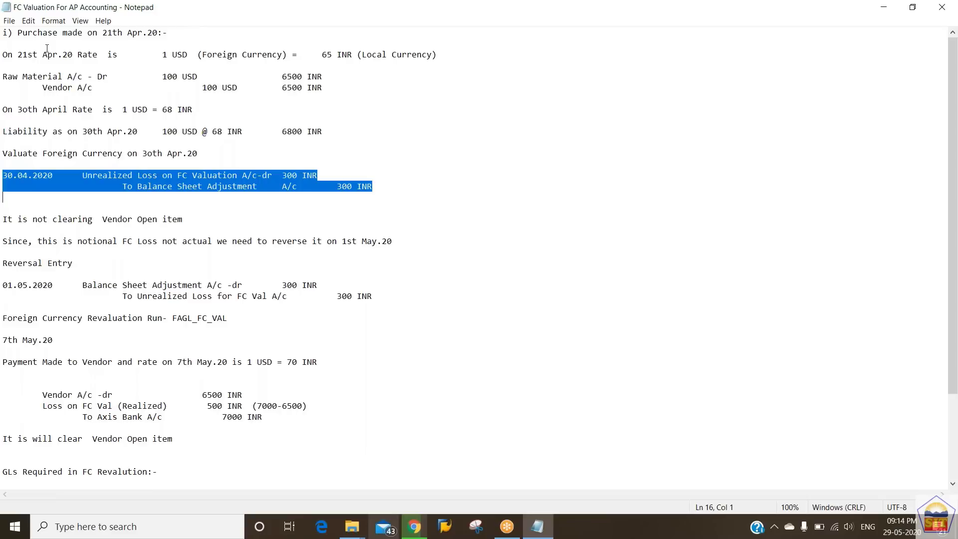
Step: Highlight the Reversal Entry part below the note about reversing the notional loss on 1st May
key(Down)
key(Down)
key(Down)
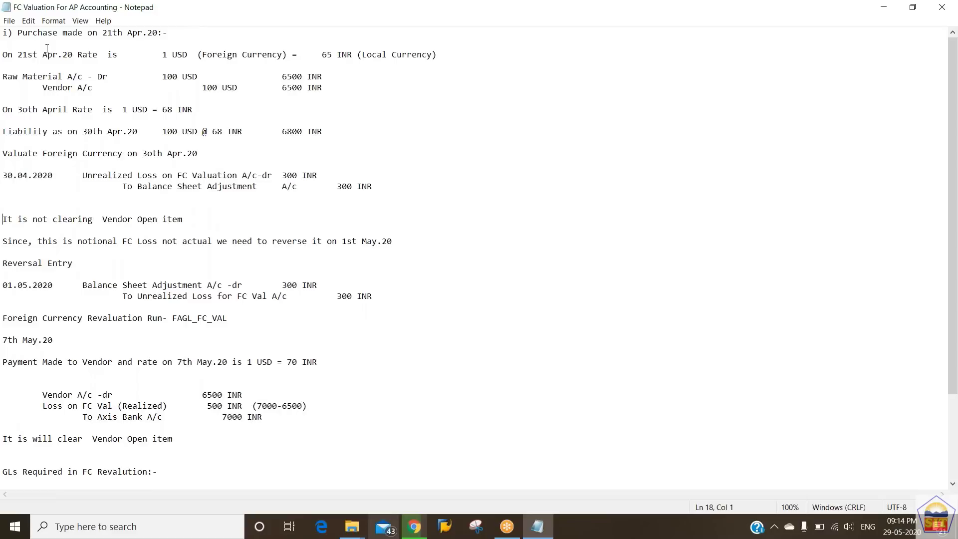
key(Down)
key(Down)
key(Down)
key(Down)
key(shift+Down)
key(shift+Down)
Step: Highlight the whole payment section, from the 7th May.20 heading through the To Axis Bank A/c line
key(Down)
key(Down)
key(Down)
key(Down)
key(Down)
key(shift+Down)
key(shift+Down)
key(shift+Down)
key(shift+Down)
key(shift+Down)
key(shift+Down)
key(shift+Down)
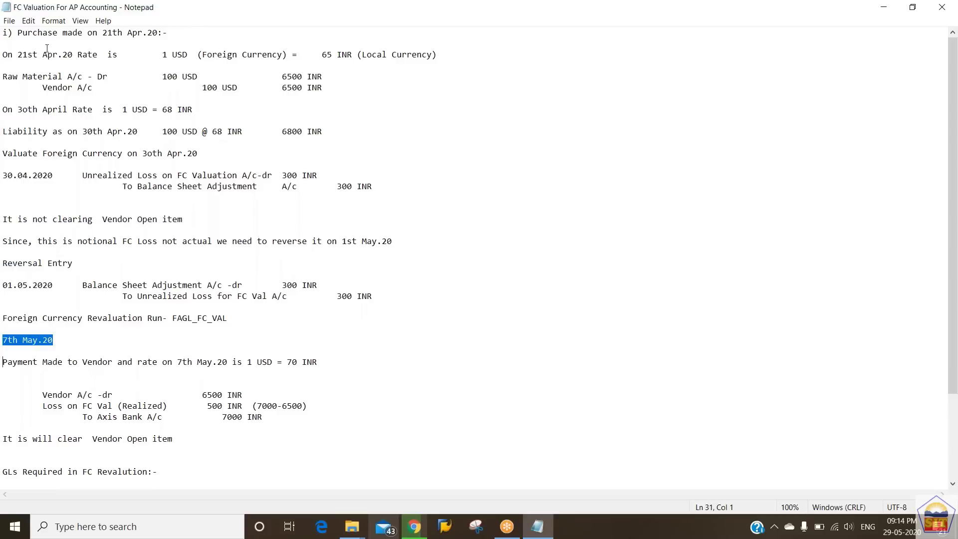
key(shift+Down)
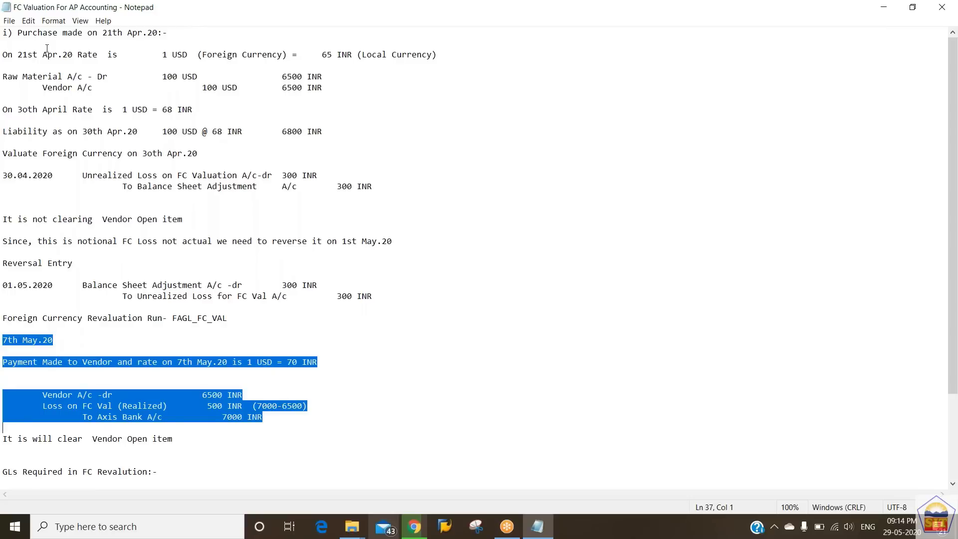
Step: Highlight only the Vendor A/c -dr line of the 7th May payment entry
key(Down)
key(Down)
key(Down)
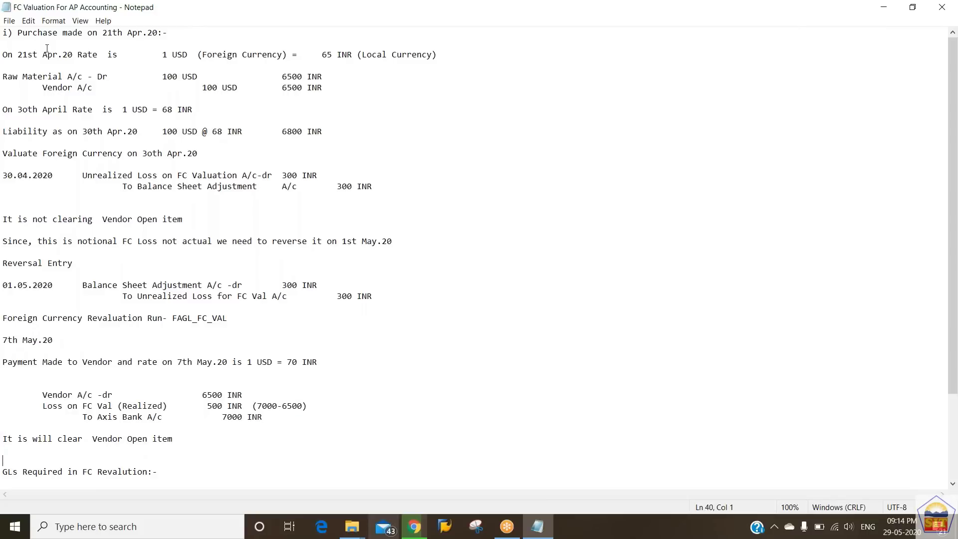
key(Up)
key(Up)
key(Up)
key(shift+Down)
key(shift+Up)
key(shift+Down)
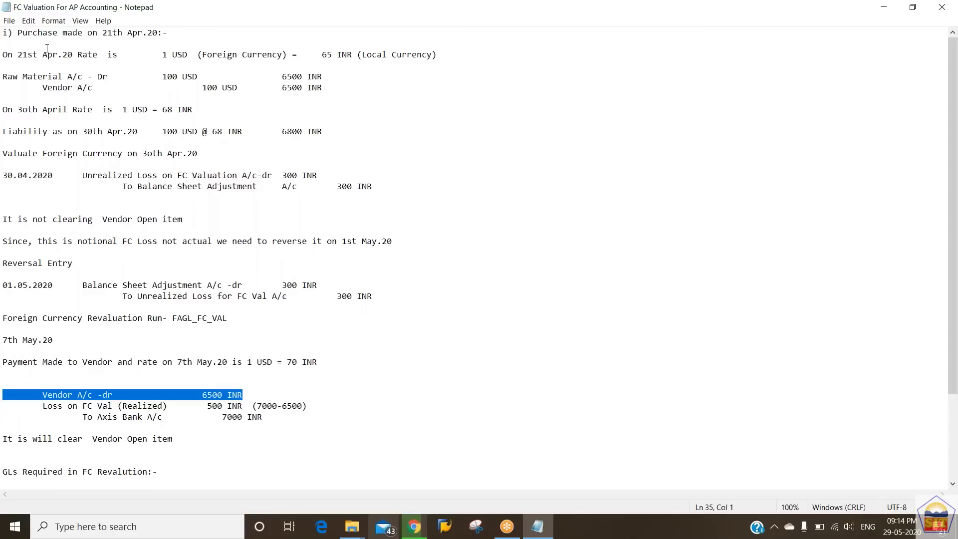
Step: Highlight the To Axis Bank A/c line of the payment entry
key(Down)
key(Down)
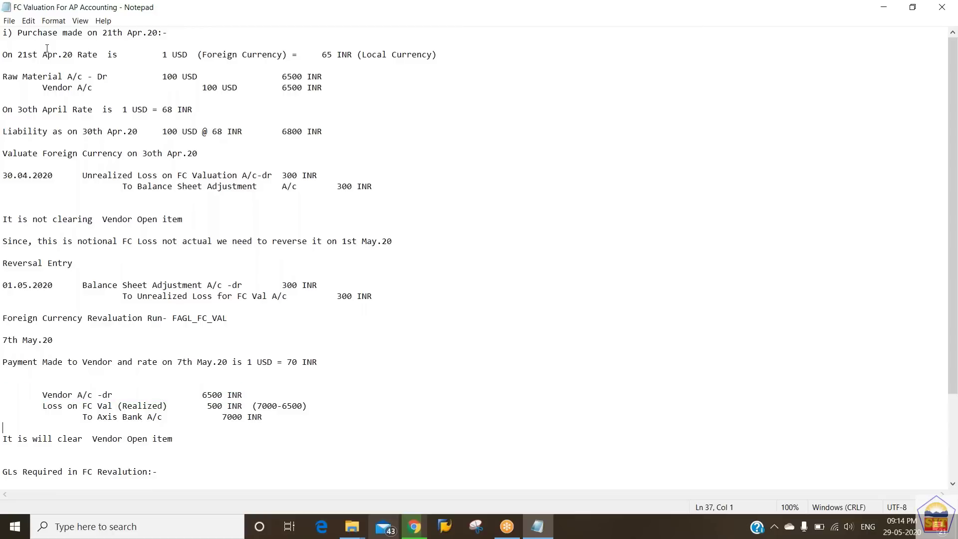
key(Down)
key(Up)
key(shift+Up)
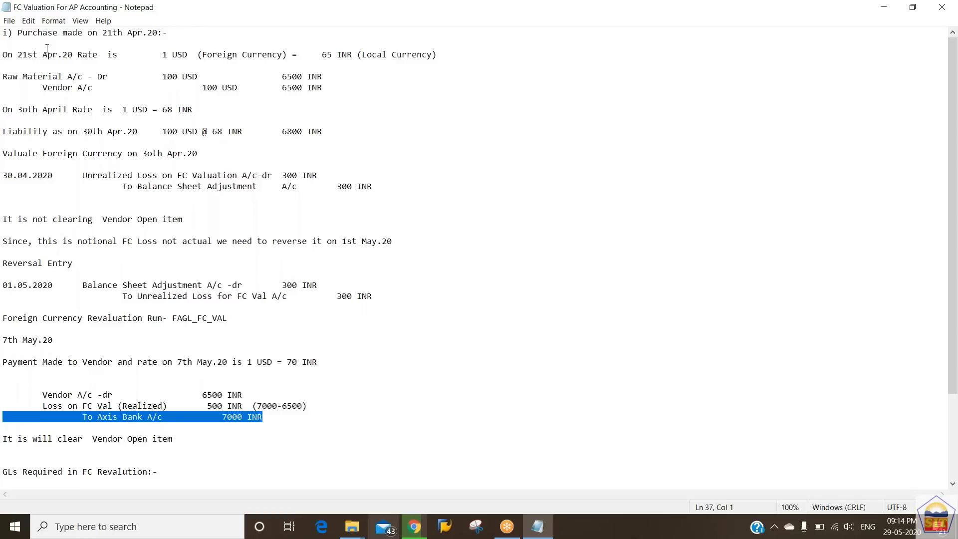
Step: Review the list of GLs required in FC revaluation at the end of the notes
key(Down)
key(Down)
key(Down)
key(Down)
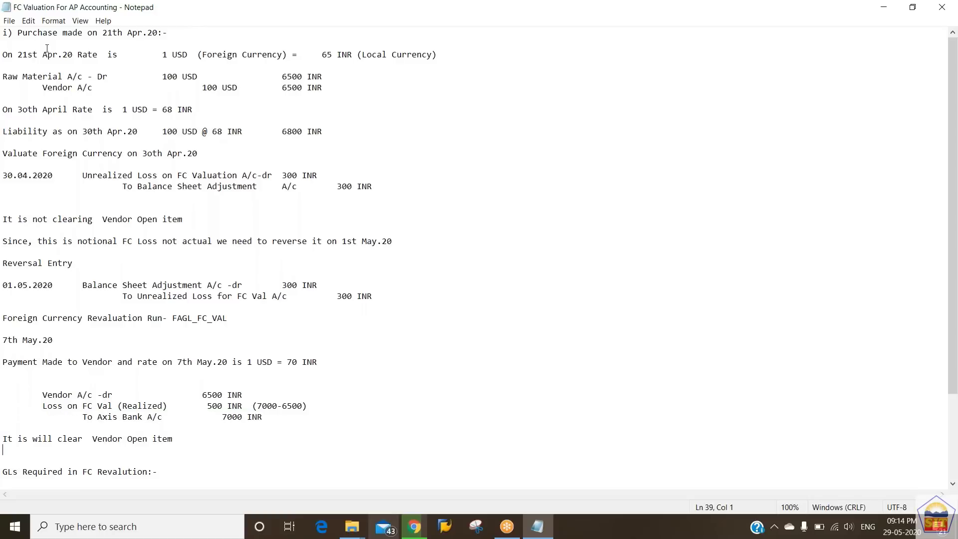
key(Down)
key(Down)
key(Down)
key(Down)
key(Down)
key(Down)
key(Down)
key(Down)
key(Down)
key(Down)
key(Down)
Step: Highlight the notes from the purchase heading at the start through the 7th May.20 heading
key(Up)
key(Up)
key(Up)
key(Up)
key(Up)
key(Up)
key(Up)
key(Up)
key(Up)
key(Up)
key(Up)
key(Up)
key(Up)
key(Up)
key(Up)
key(Up)
key(Up)
key(Up)
key(Up)
key(Up)
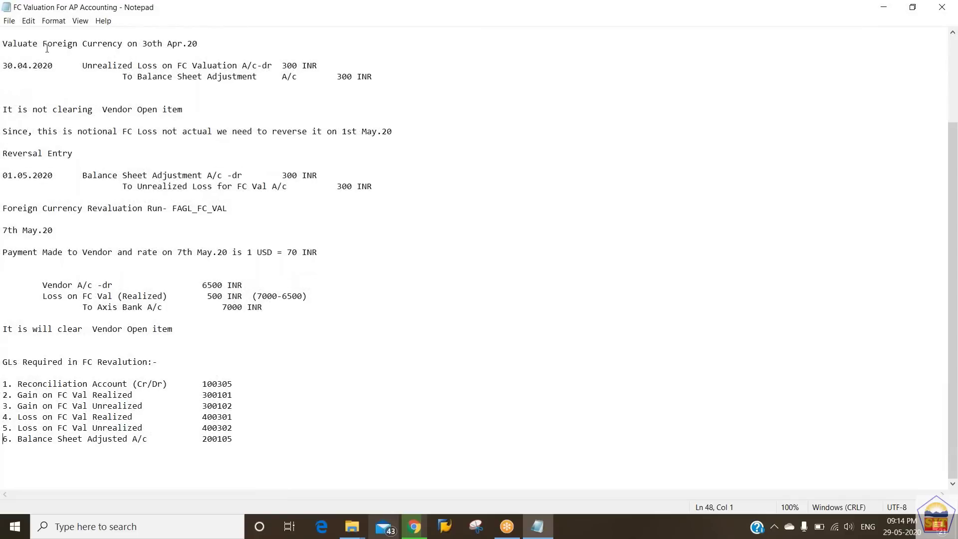
key(Up)
key(Up)
key(Up)
key(Up)
key(Up)
key(Up)
key(Up)
key(Up)
key(Up)
key(Up)
key(Up)
key(Up)
key(Up)
key(Up)
key(Up)
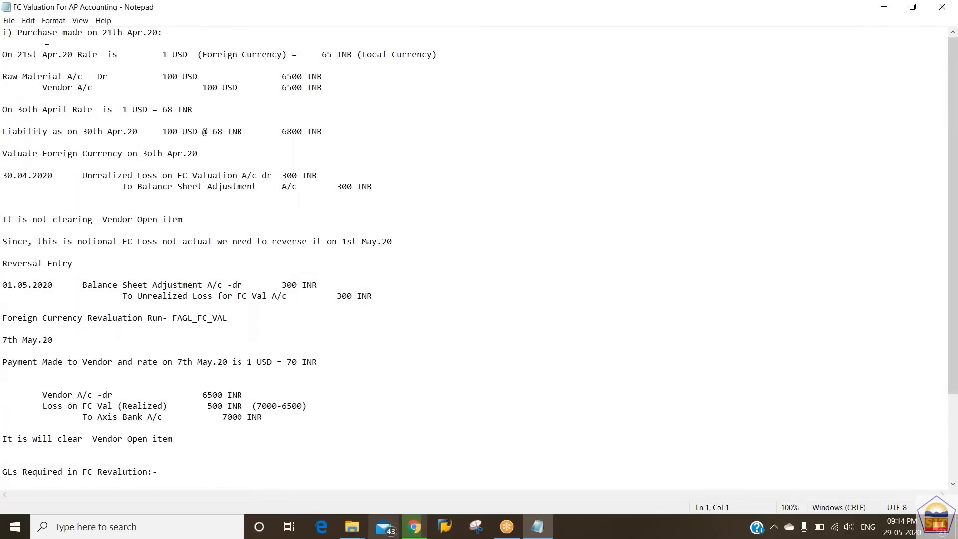
key(shift+Down)
key(shift+Down)
key(shift+Down)
key(shift+Down)
key(shift+Down)
key(shift+Down)
key(shift+Down)
key(shift+Down)
key(shift+Down)
key(shift+Down)
key(shift+Down)
key(shift+Down)
key(shift+Down)
key(shift+Down)
key(shift+Down)
key(shift+Down)
key(shift+Down)
key(shift+Down)
key(shift+Down)
key(shift+Down)
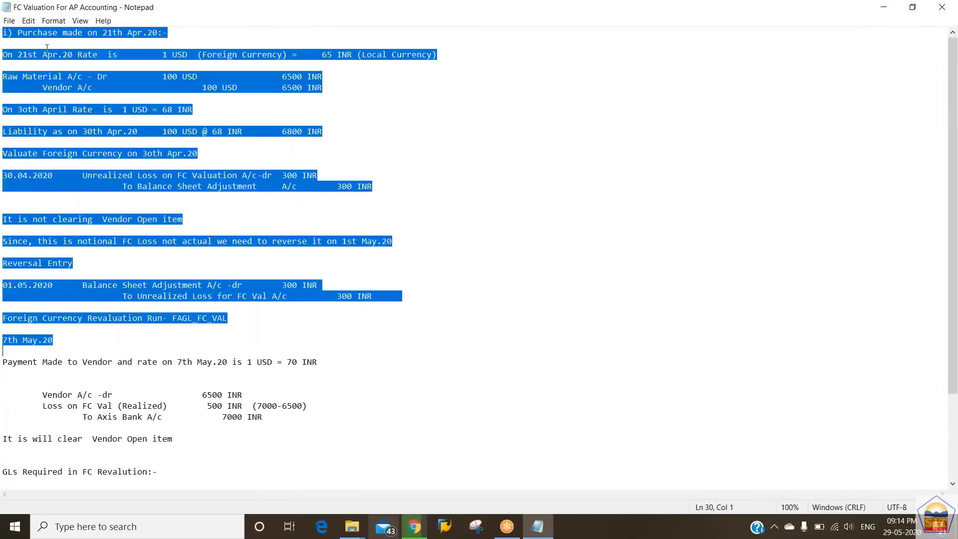
Step: Highlight the Reconciliation Account (Cr/Dr) line in the list of GLs required in FC revaluation
key(Down)
key(Down)
key(Down)
key(Down)
key(Down)
key(Down)
key(Down)
key(Down)
key(Down)
key(Down)
key(Down)
key(Down)
key(Down)
key(Down)
key(Down)
key(Down)
key(Down)
key(Down)
key(Down)
key(Down)
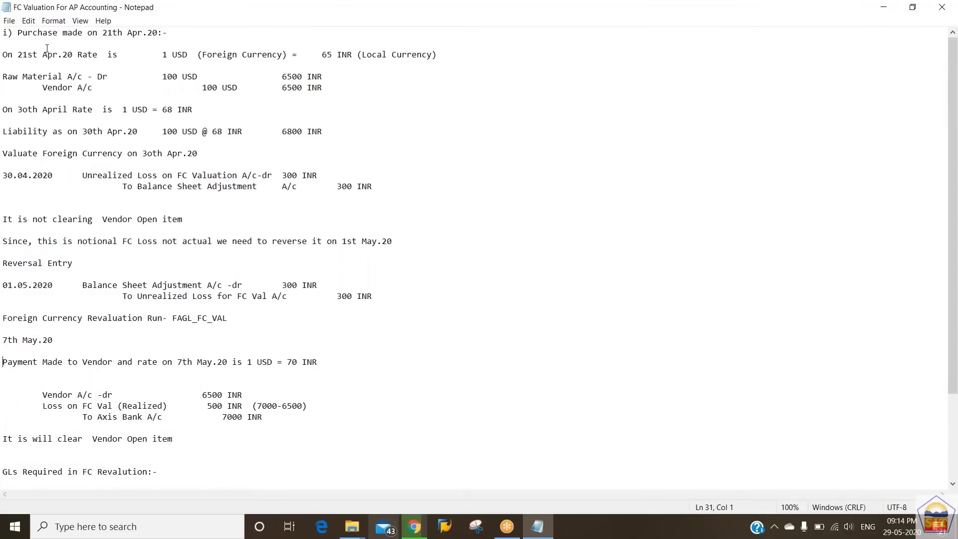
key(Up)
key(Up)
key(Up)
key(Up)
key(Up)
key(Up)
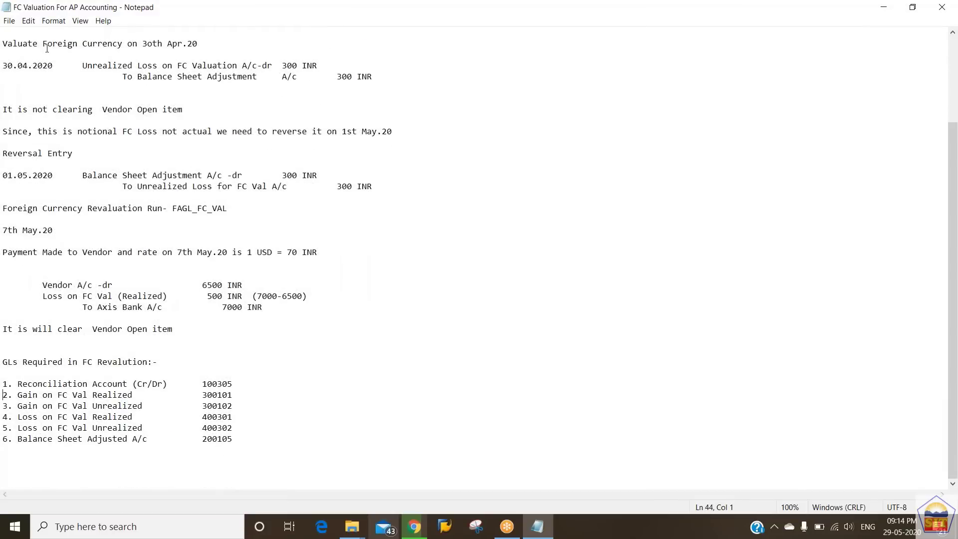
key(Up)
key(shift+Down)
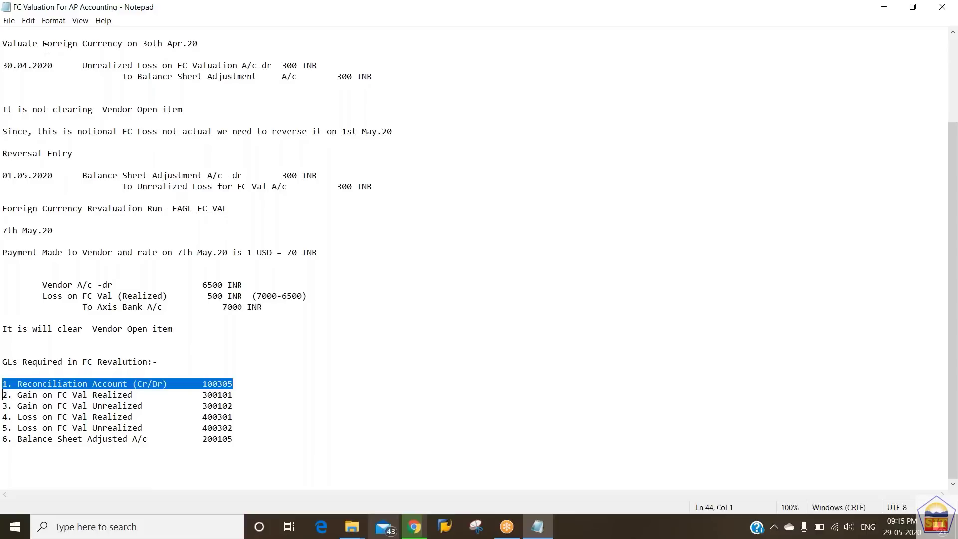
Step: Highlight GL lines 2 through 6, from Gain on FC Val Realized to Balance Sheet Adjusted A/c
key(Down)
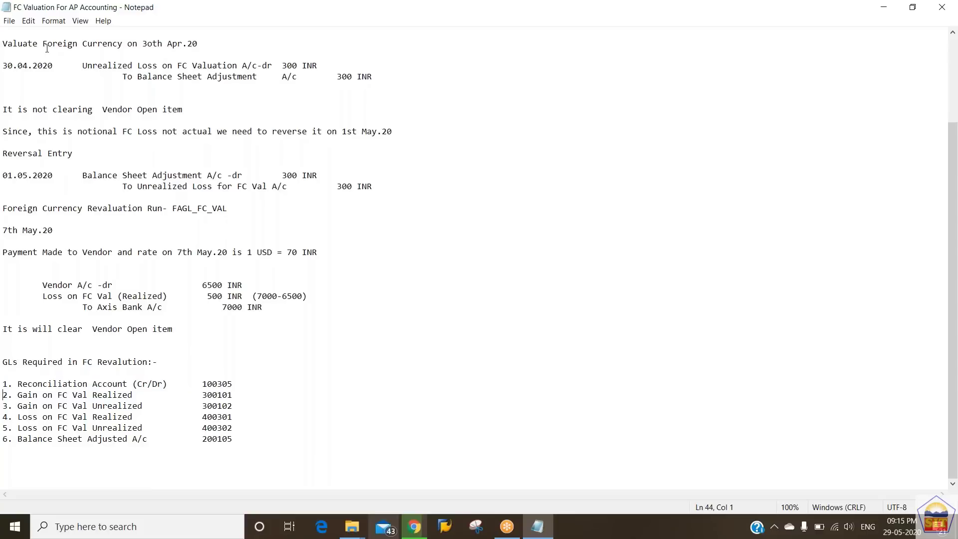
key(shift+Down)
key(shift+Down)
key(shift+Down)
key(shift+Down)
key(shift+Down)
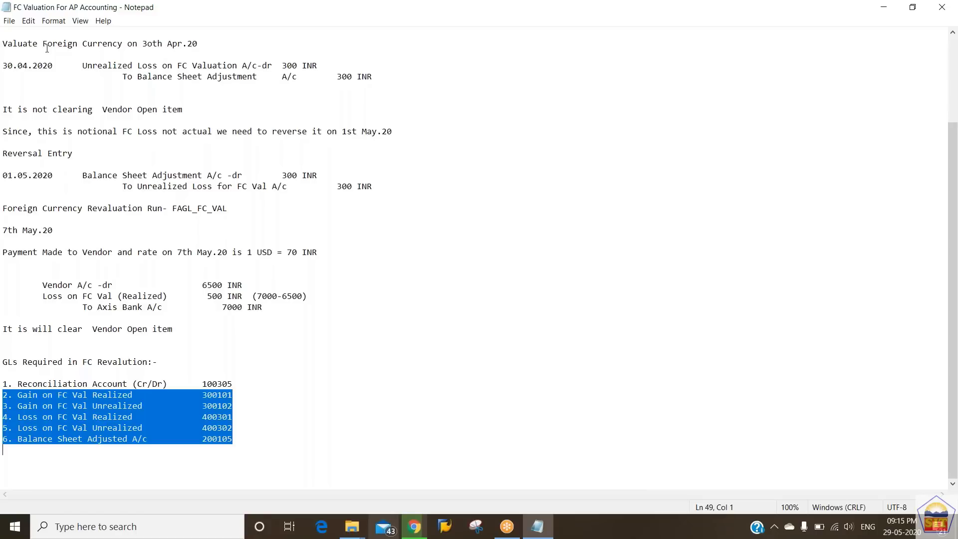
Step: Highlight the realized and unrealized Loss on FC Val lines, followed by the Balance Sheet Adjusted A/c line alone
key(Up)
key(Up)
key(Up)
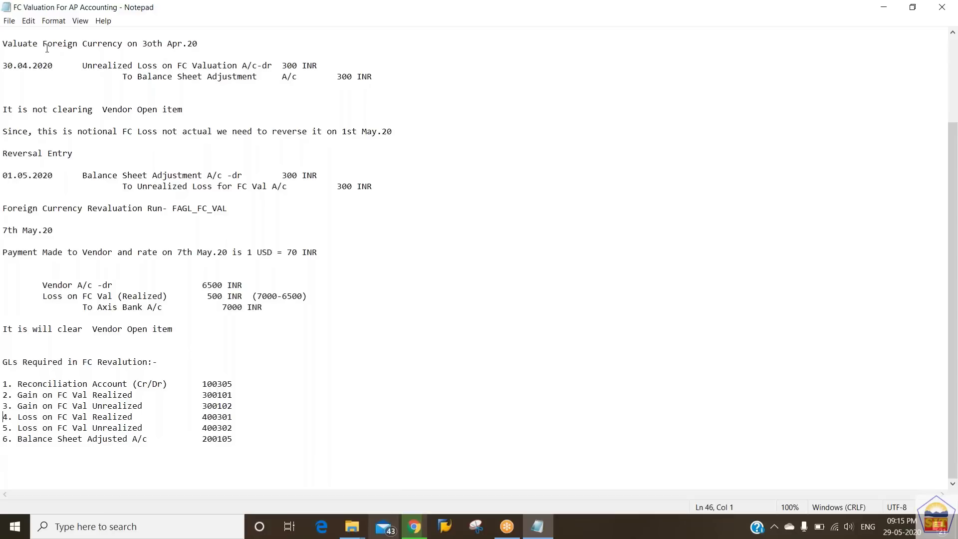
key(shift+Down)
key(shift+Down)
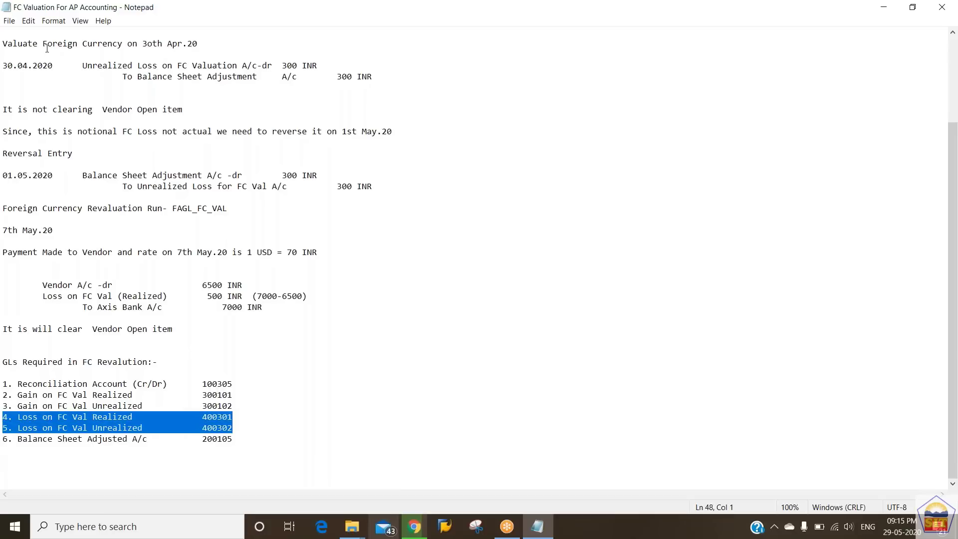
key(Down)
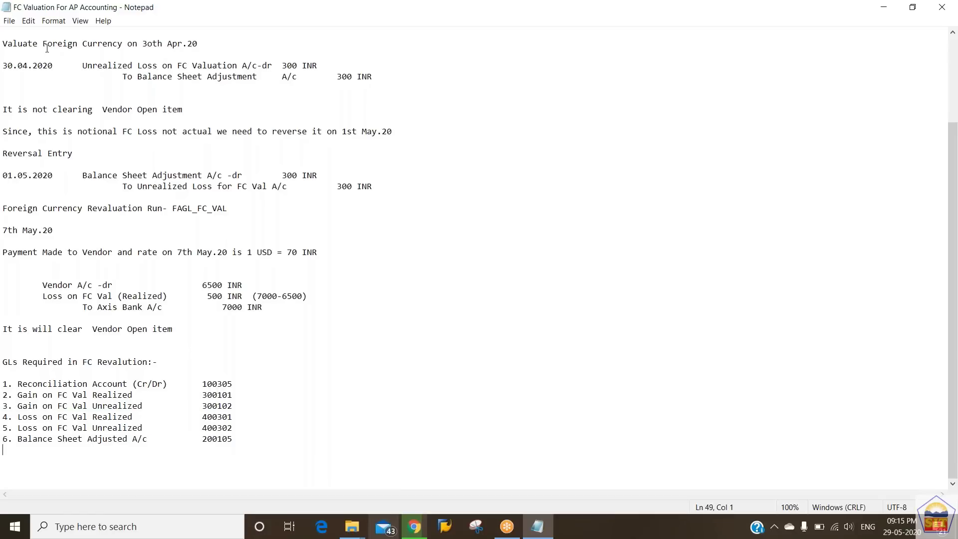
key(shift+Down)
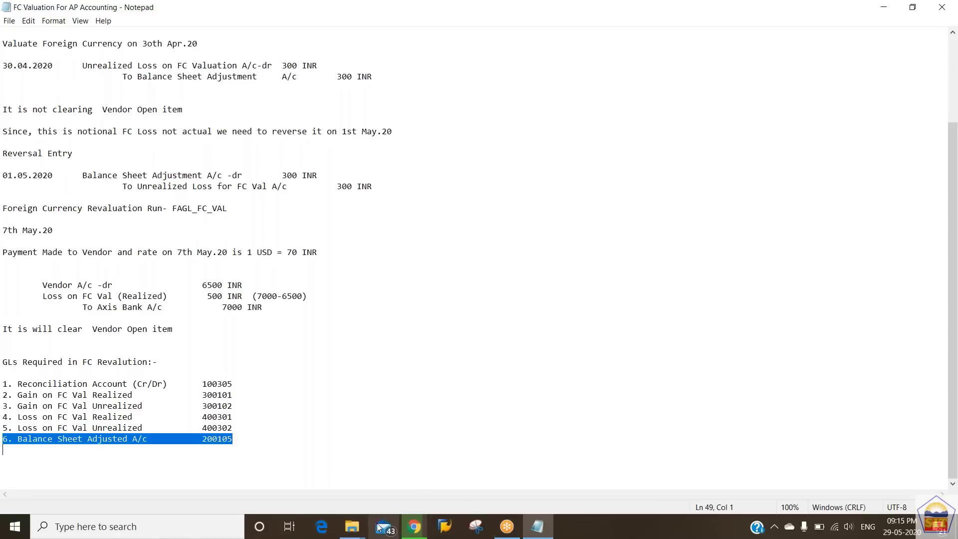
Step: Open the Foreign Currency Valuation and IDOC document from the AP Accounting folder and review its first configuration steps
click(352, 526)
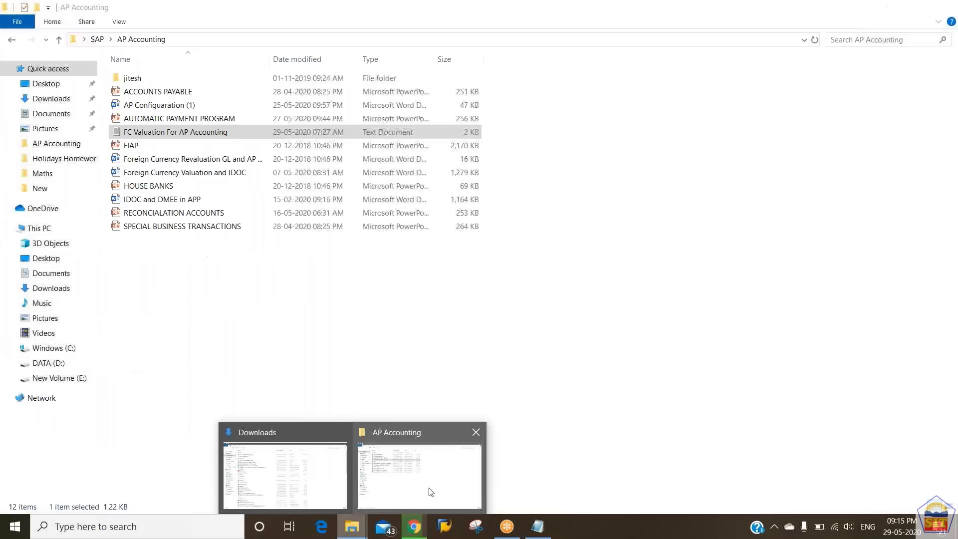
click(429, 491)
double_click(214, 172)
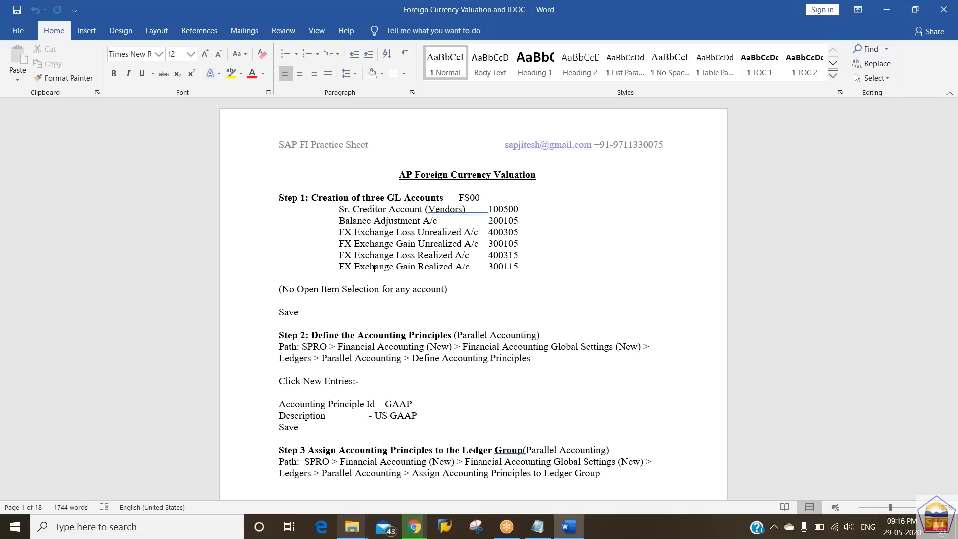
scroll(374, 268, down, 2)
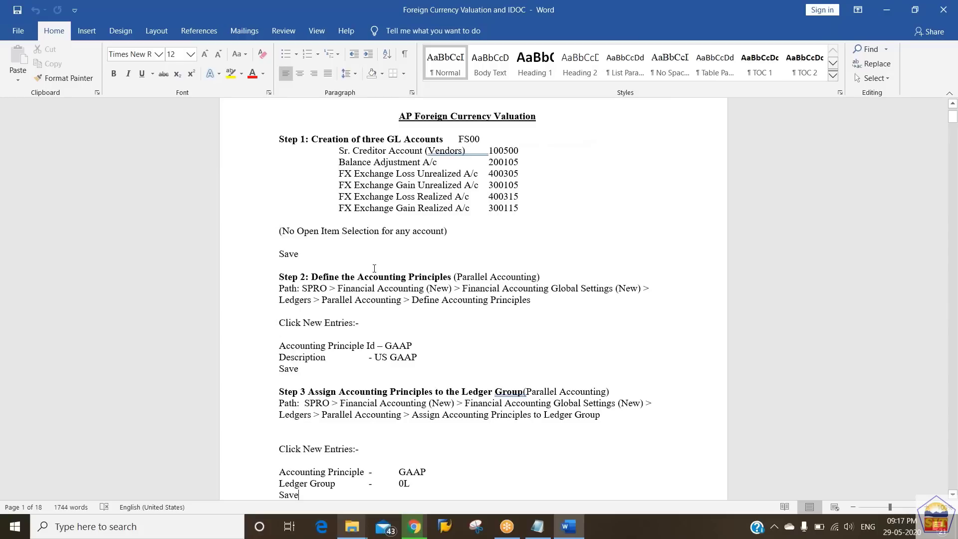
Step: Switch to SAP and display G/L account 100500 for company code 2184 in FS00
mouse_move(352, 526)
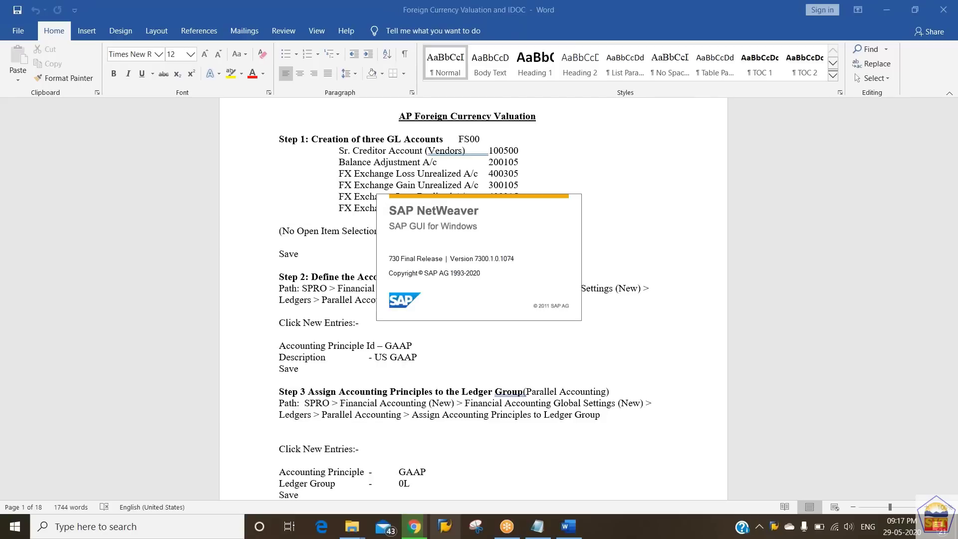
text(100500)
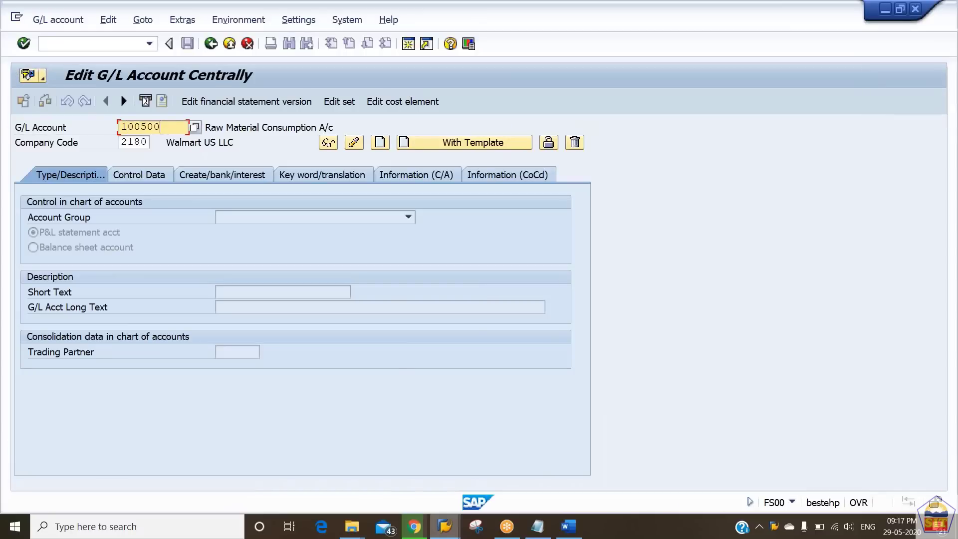
key(Tab)
text(2184)
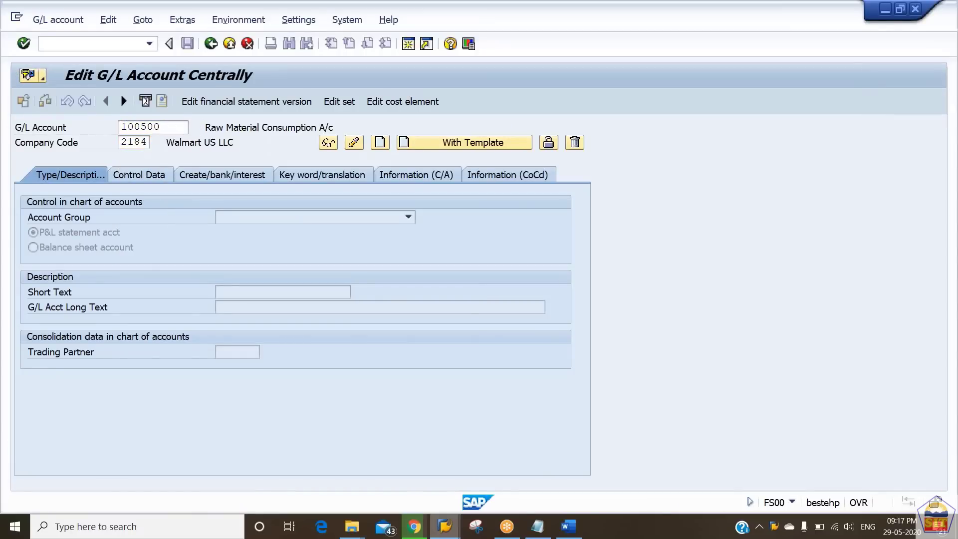
key(Return)
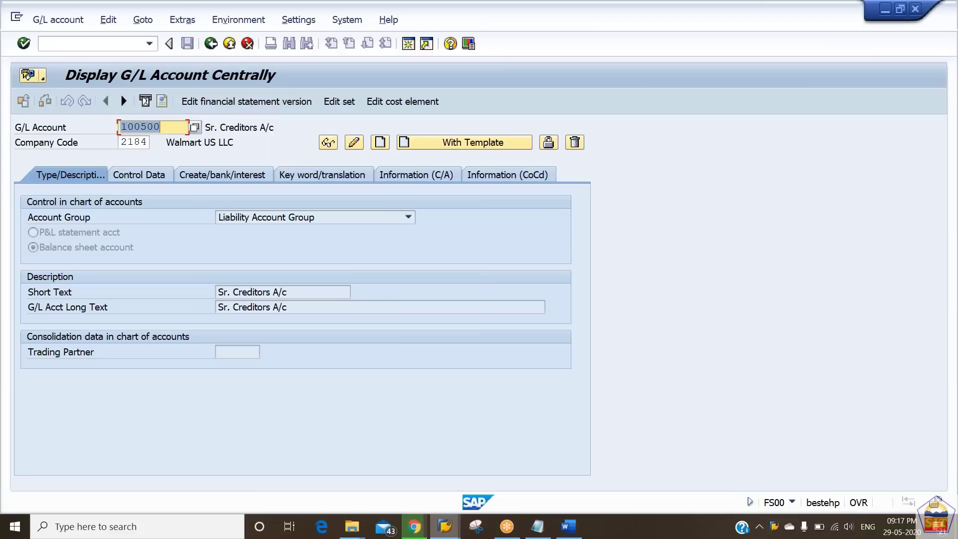
Step: Switch to the FC Valuation notes in Notepad and highlight the realized and unrealized Gain on FC Val lines
key(alt+Tab)
key(Tab)
key(Tab)
key(Tab)
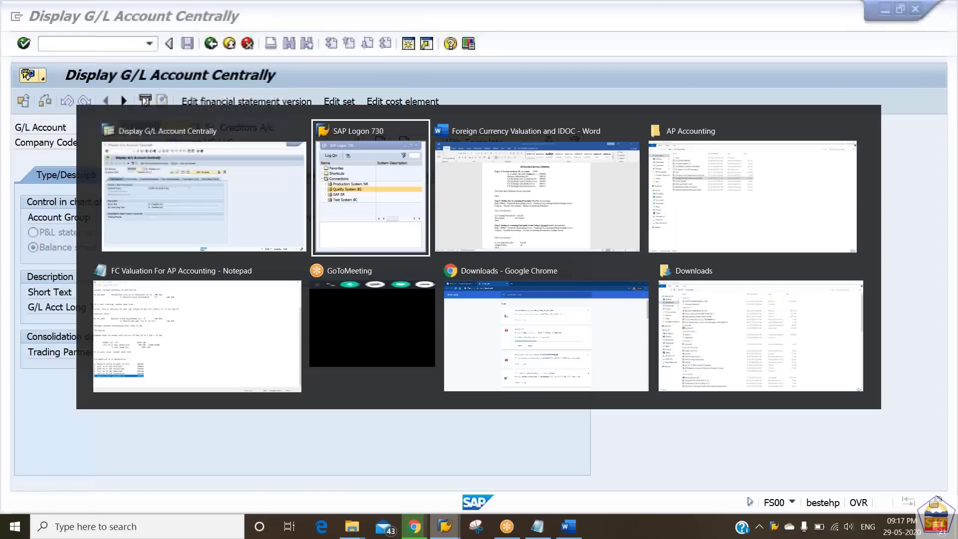
key(Down)
key(Up)
key(Up)
key(Up)
key(Up)
key(Up)
key(Up)
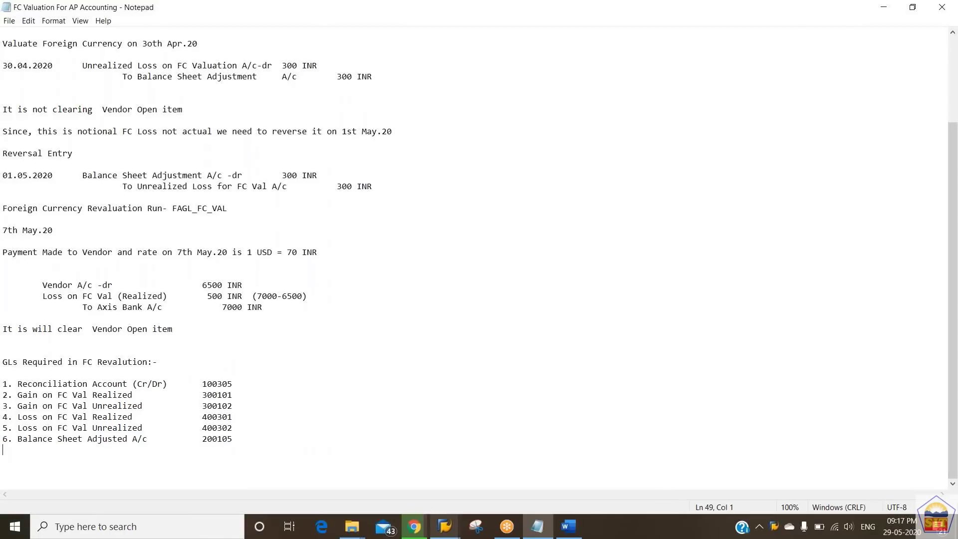
key(Down)
key(shift+Up)
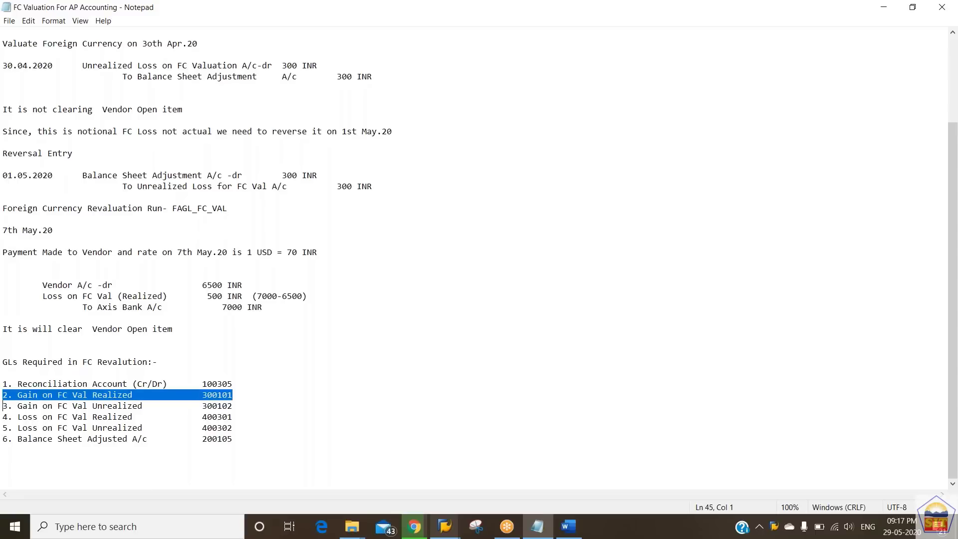
key(shift+Down)
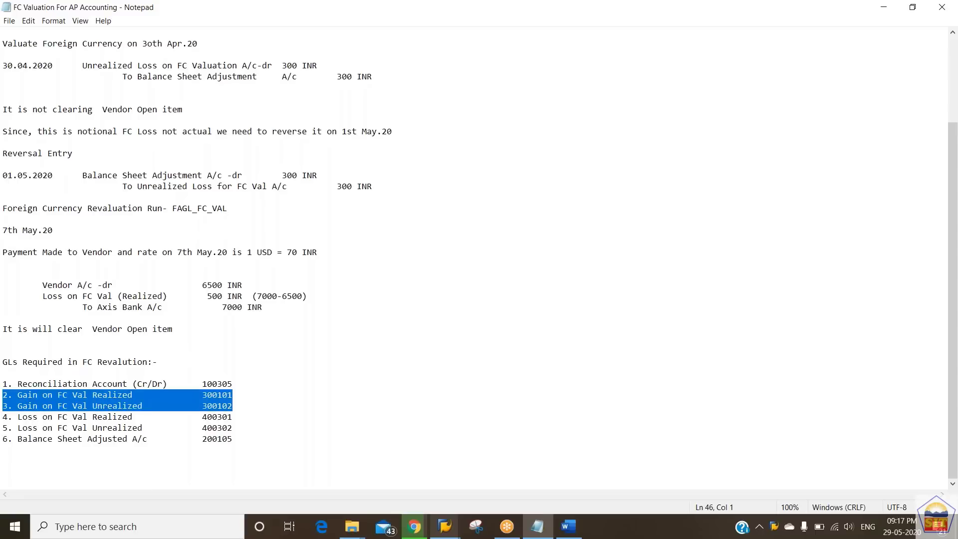
Step: Switch back to SAP and start creating G/L account 300101 in company code 2184 with the Income Account Group
key(alt+Tab)
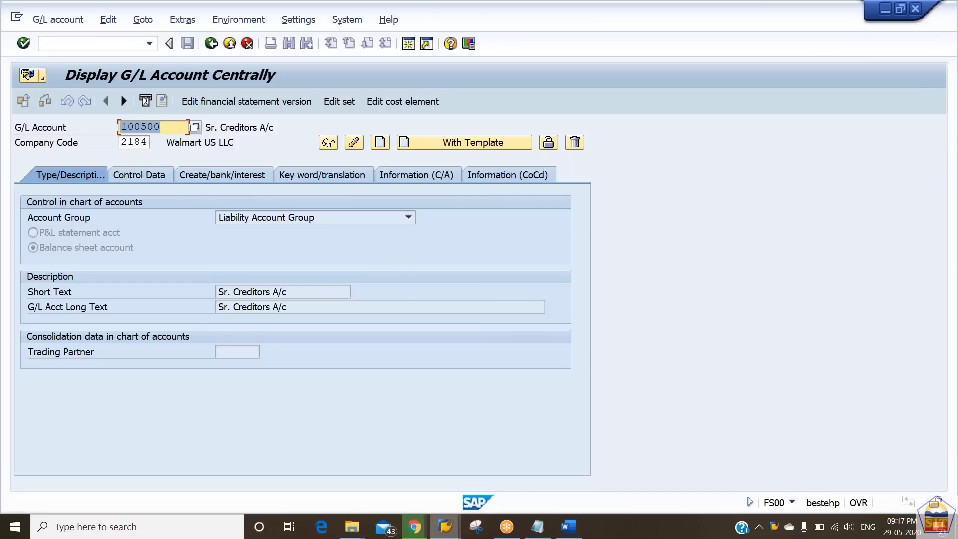
text(300101)
key(Tab)
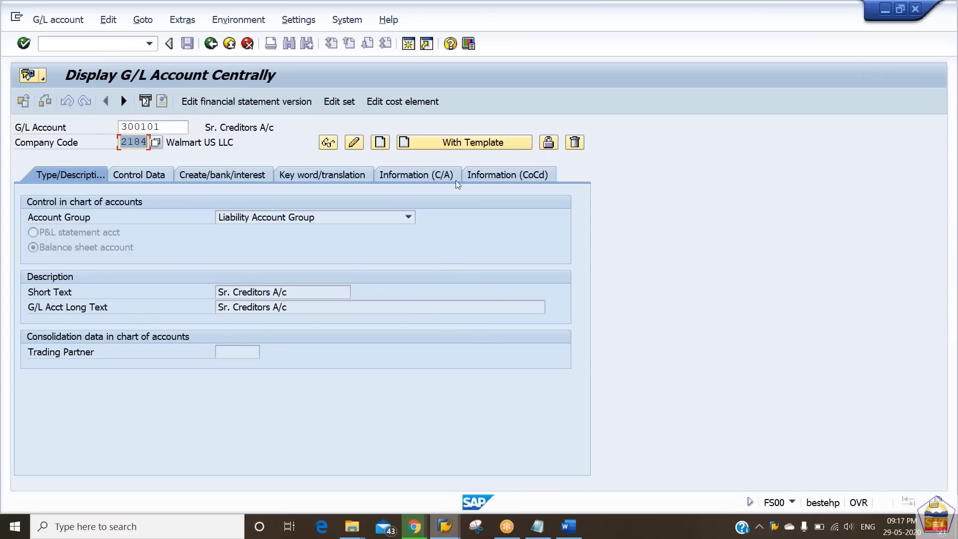
click(457, 142)
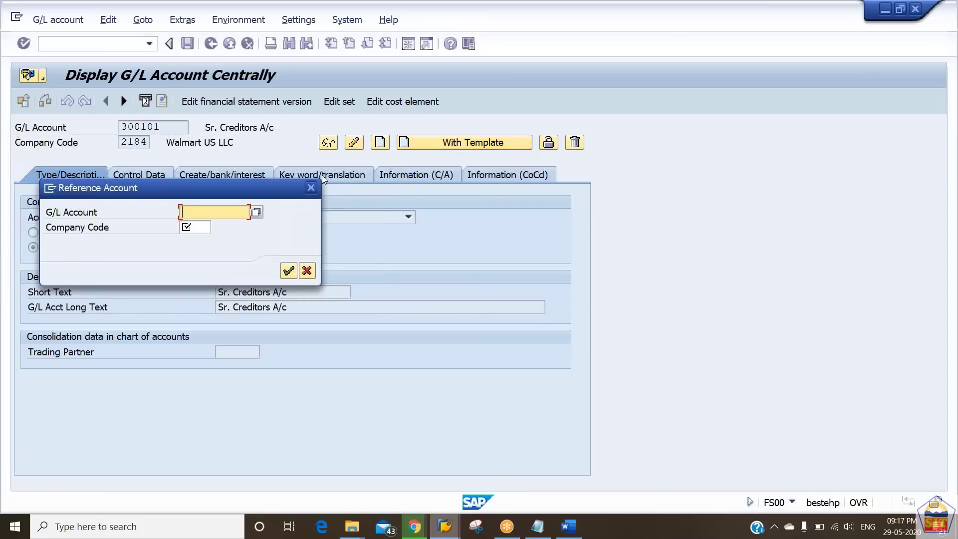
click(313, 187)
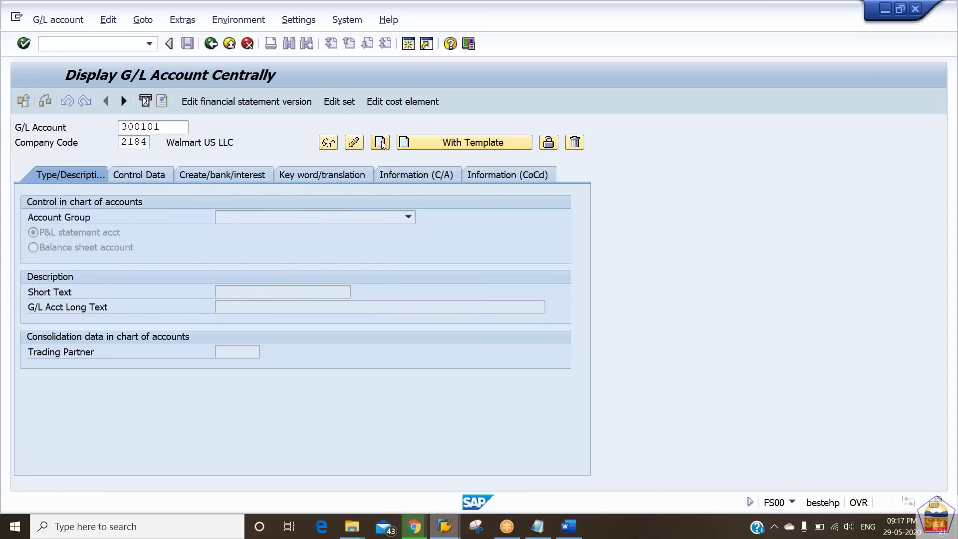
click(339, 216)
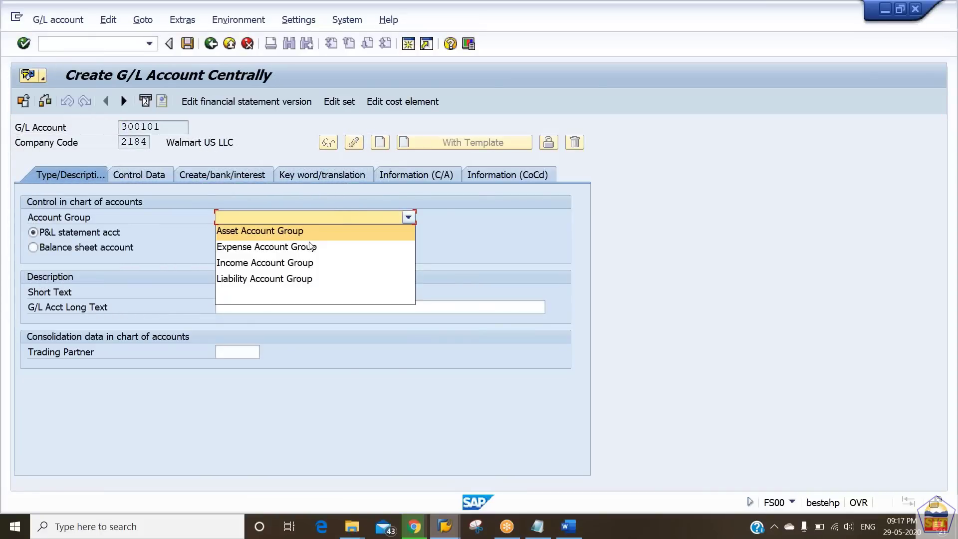
click(295, 268)
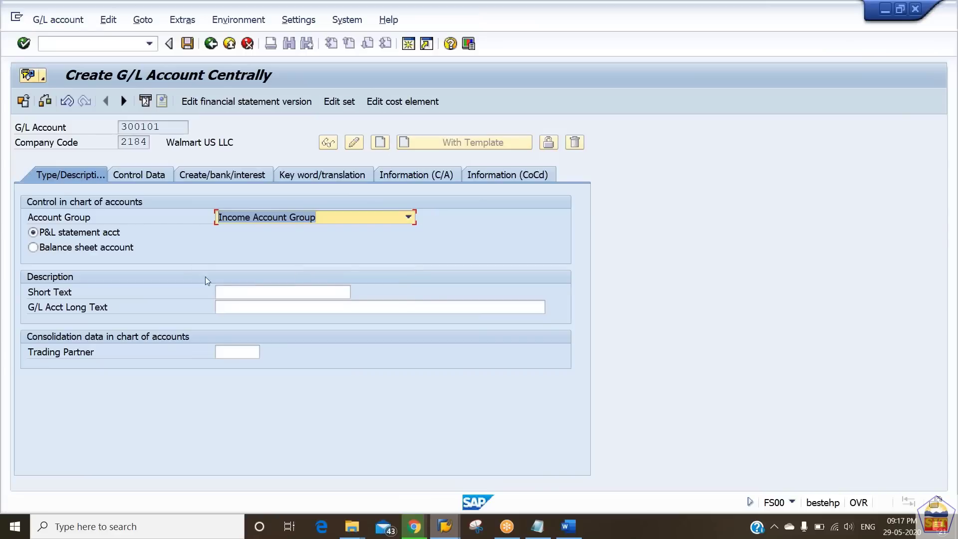
Step: Enter the short text Unrealized Gain FCV and the long text Unrealized Gain FCV A/c for the new account
click(247, 294)
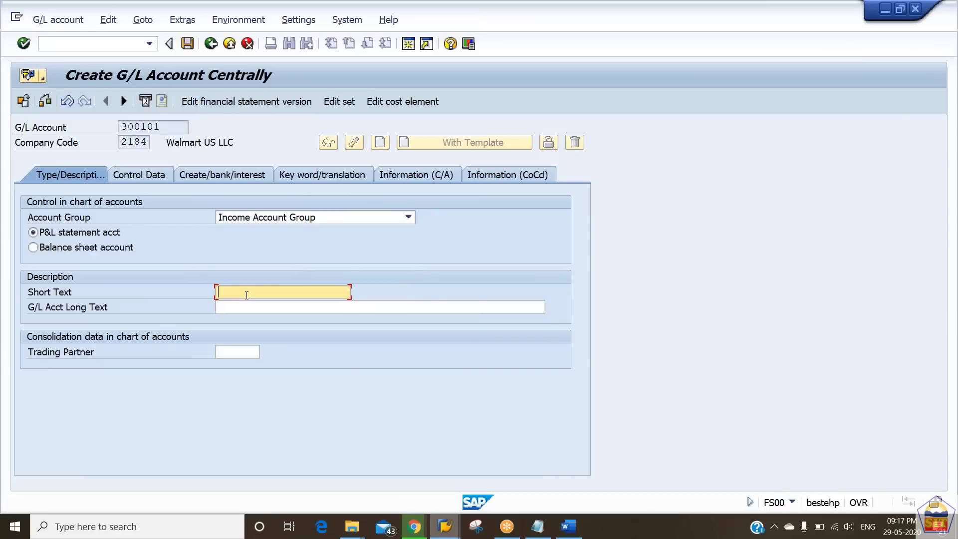
text(Unrealized Gain FCB)
key(BackSpace)
text(V)
key(ctrl+a)
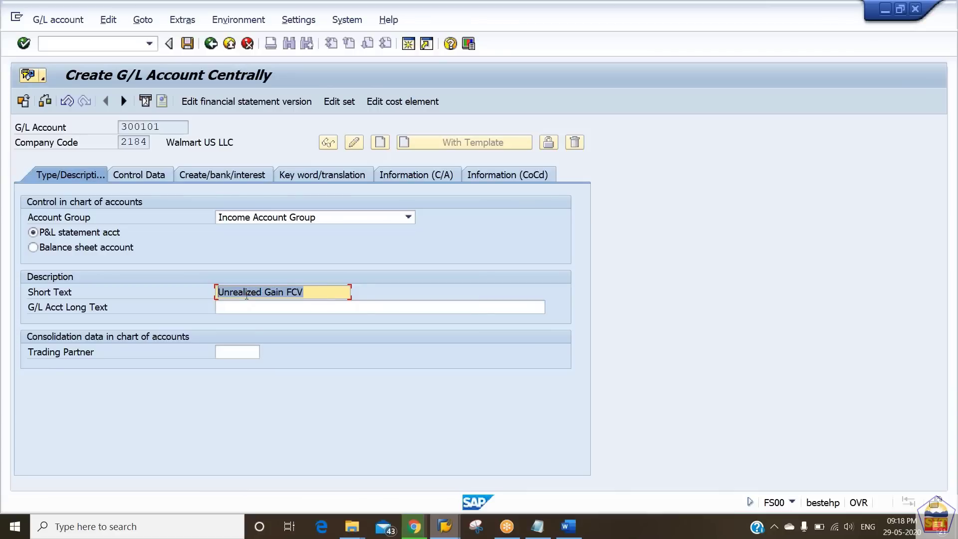
key(ctrl+c)
key(Tab)
key(ctrl+v)
text(A/c)
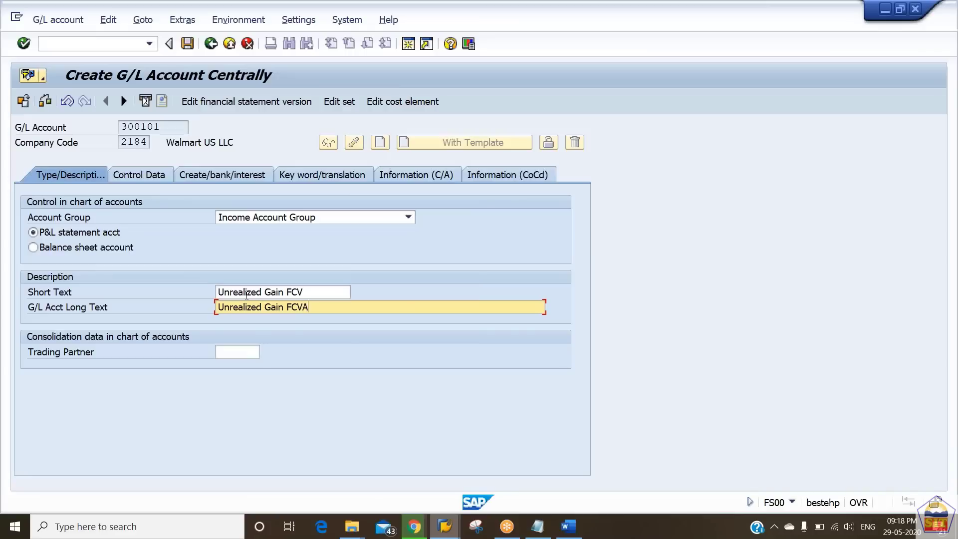
key(BackSpace)
key(BackSpace)
key(BackSpace)
text(A/c)
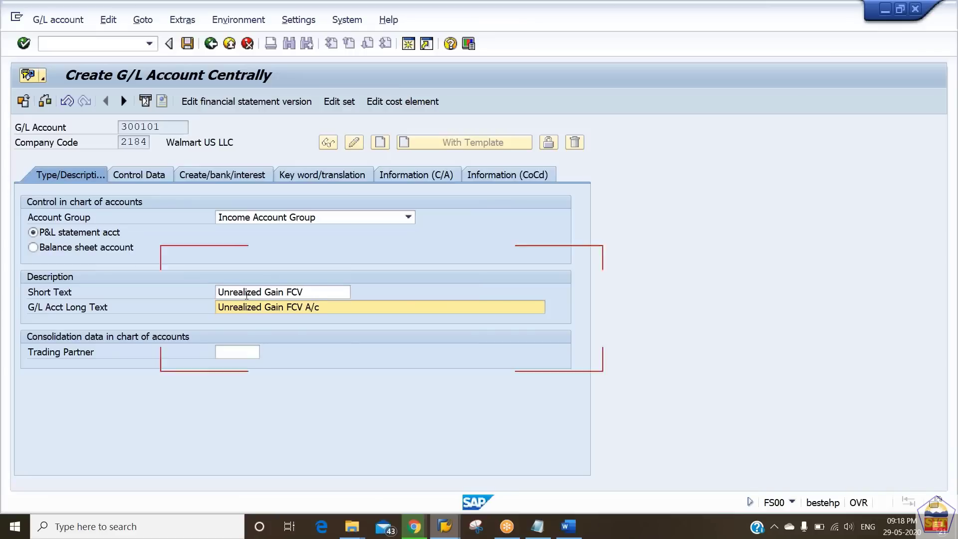
Step: In the control data of G/L account 300101, enable Only balances in local crcy and Line item display, and set sort key 001
click(135, 175)
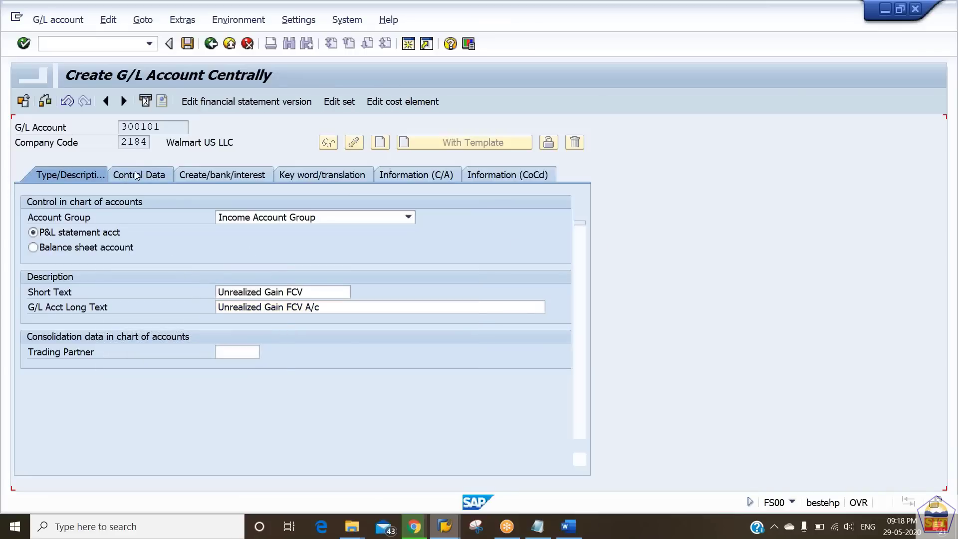
click(89, 233)
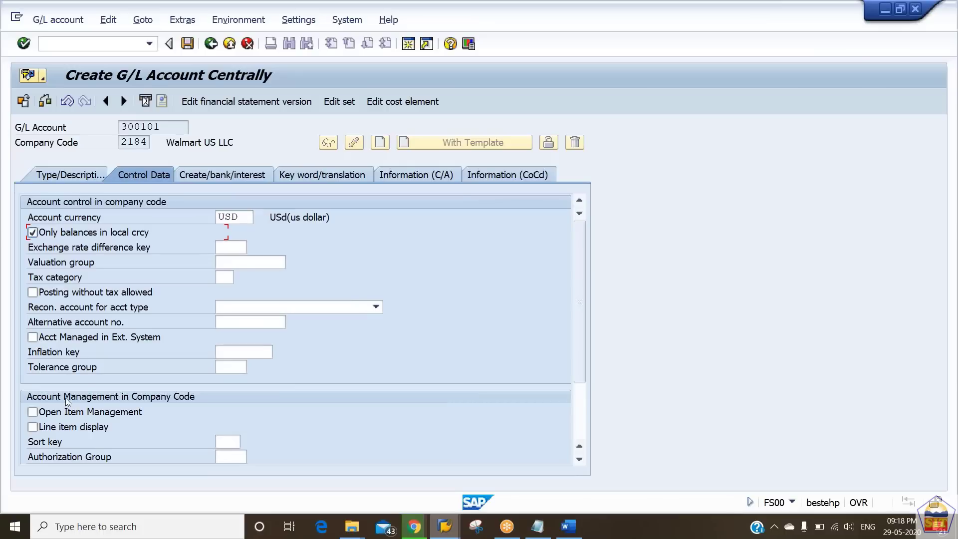
click(69, 425)
click(230, 439)
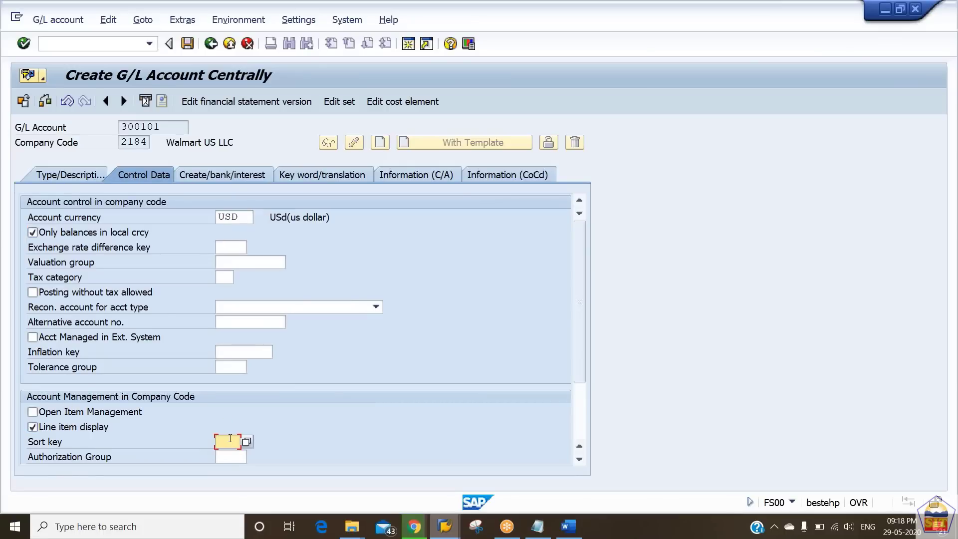
text(001)
key(Return)
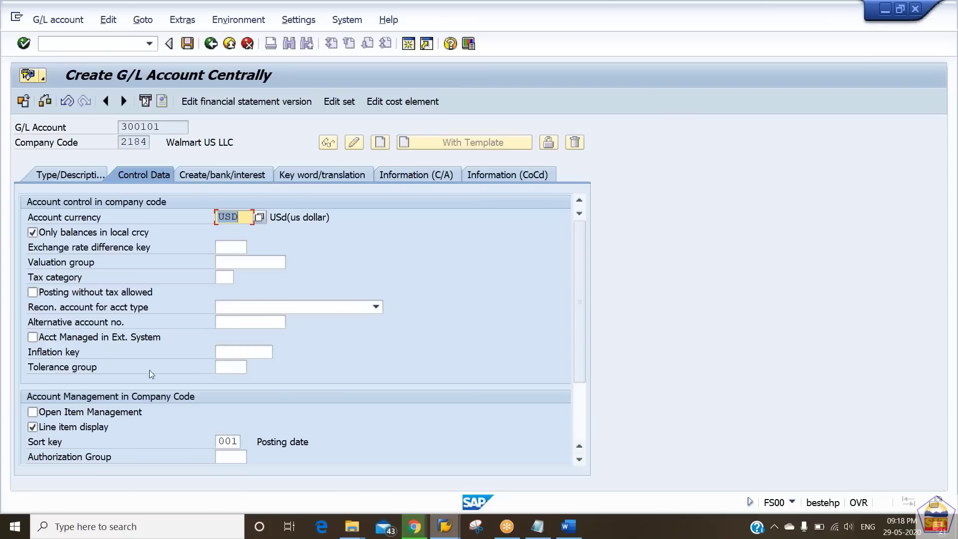
Step: Set the field status group of account 300101 to G001 and save the account
click(221, 177)
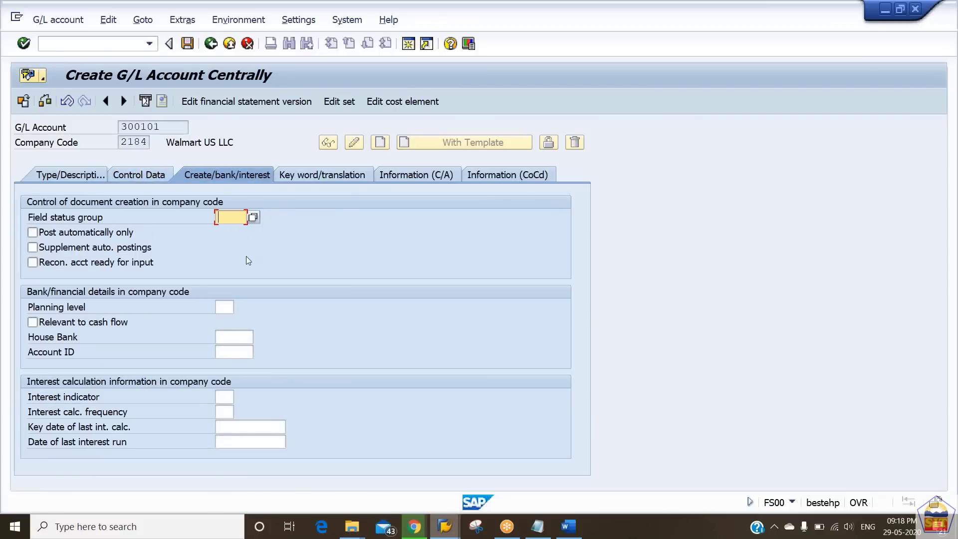
text(g001)
key(Return)
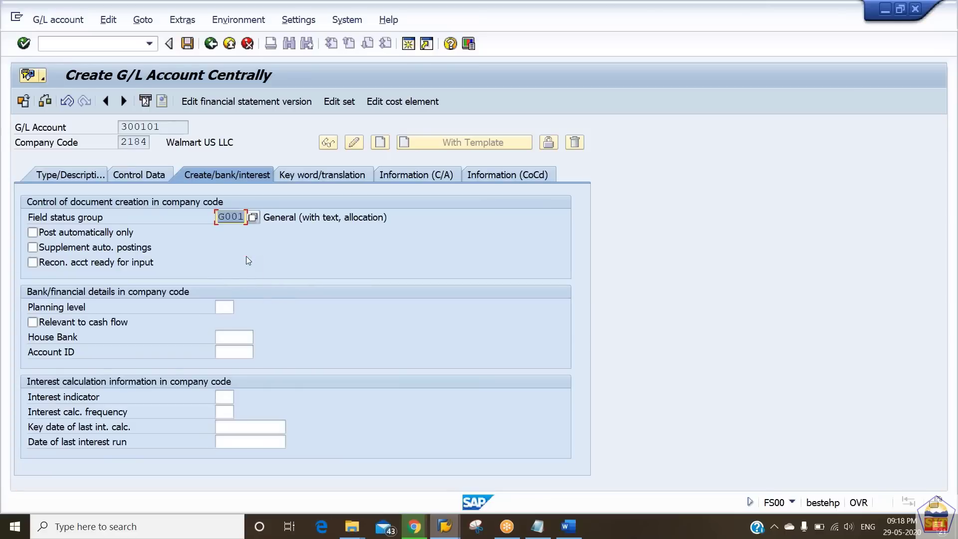
key(ctrl+s)
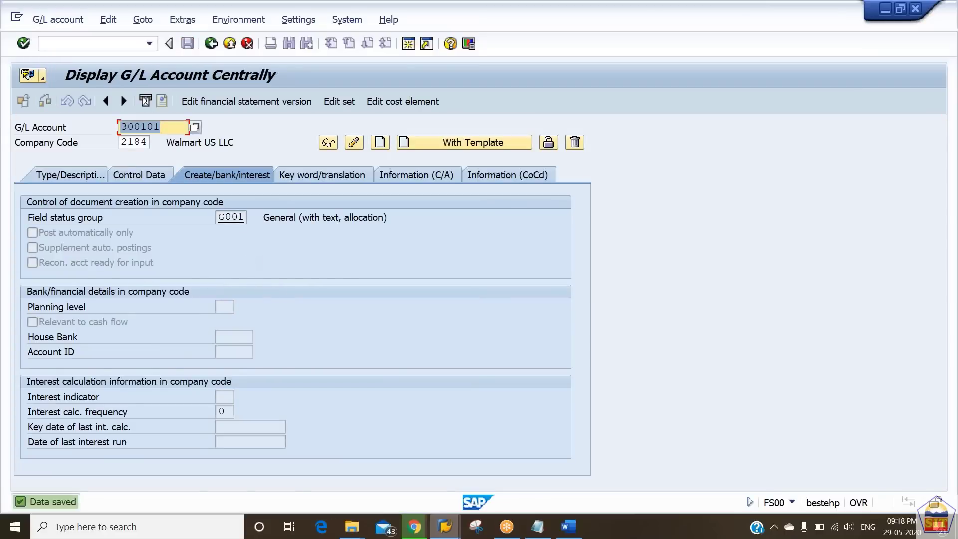
Step: Start creating G/L account 300102 with account 300101 in company code 2184 as the template
click(170, 129)
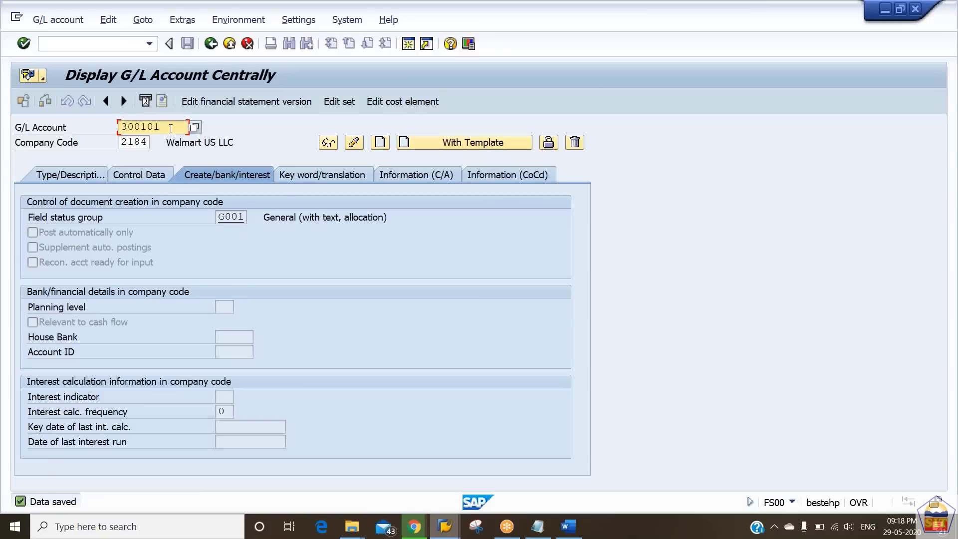
text(2)
click(451, 145)
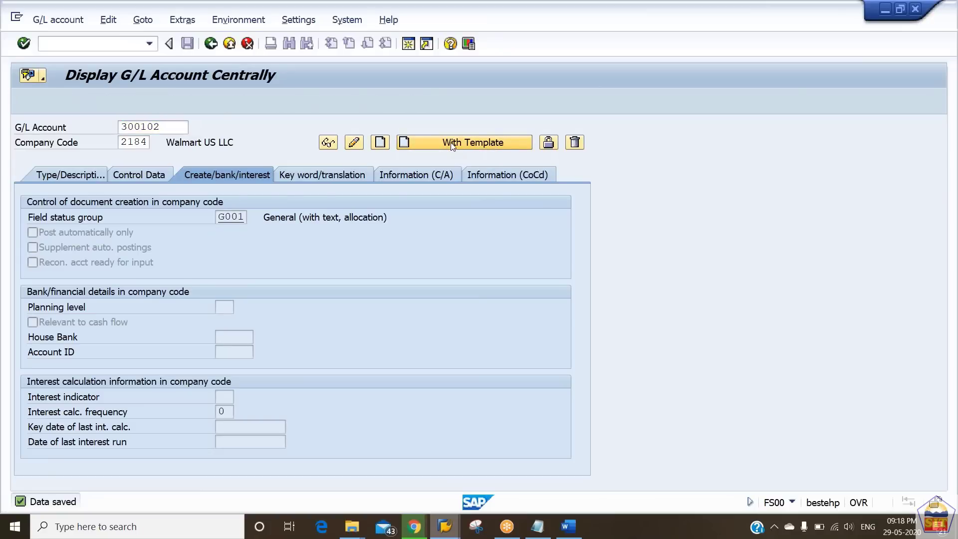
text(30)
key(Down)
key(Return)
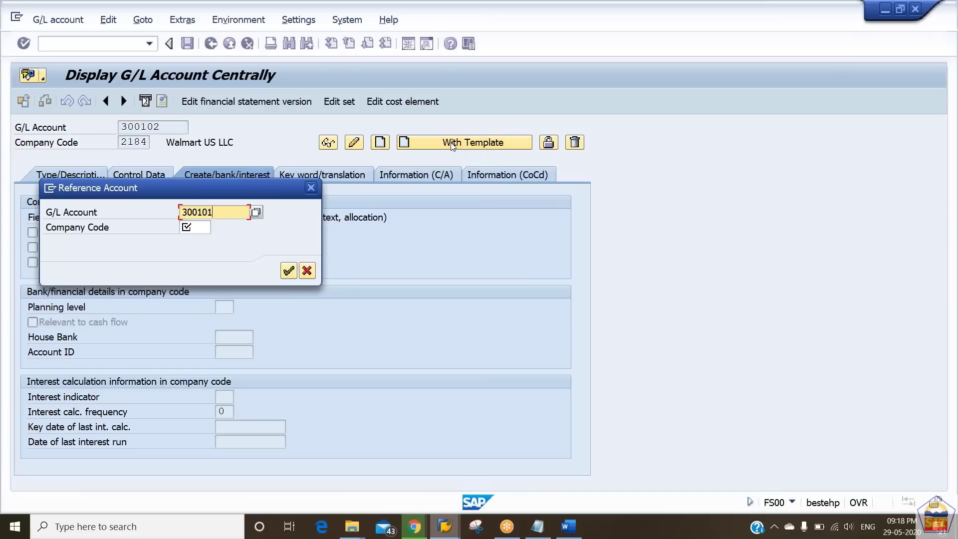
key(Tab)
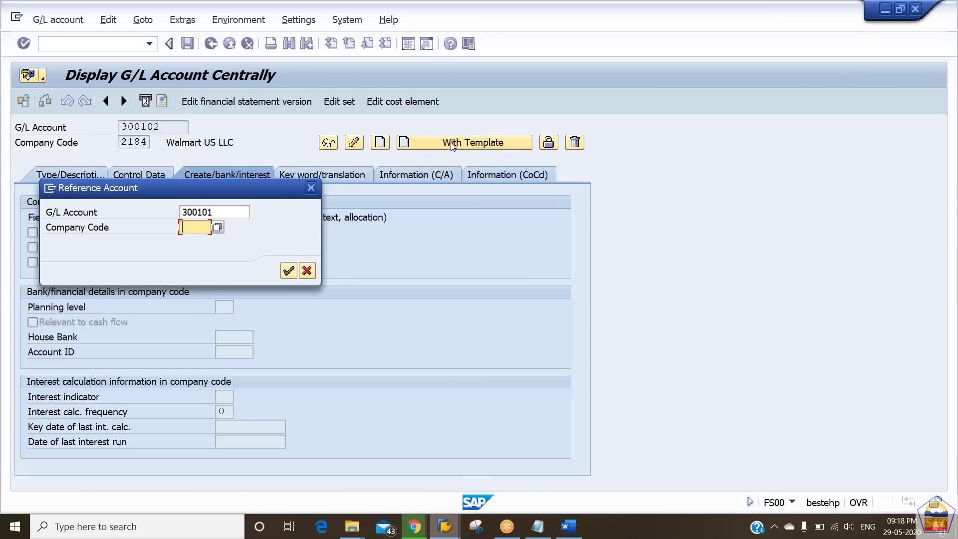
text(2184)
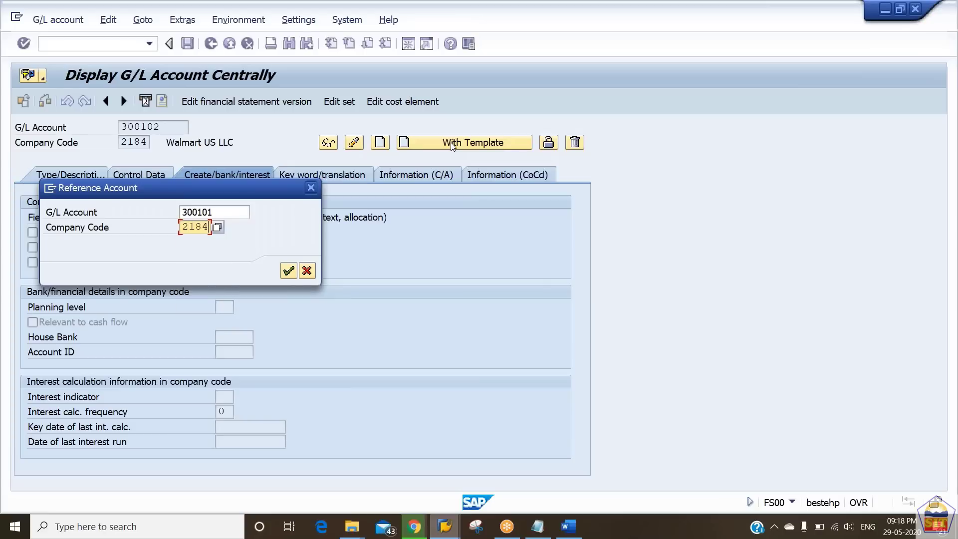
key(Return)
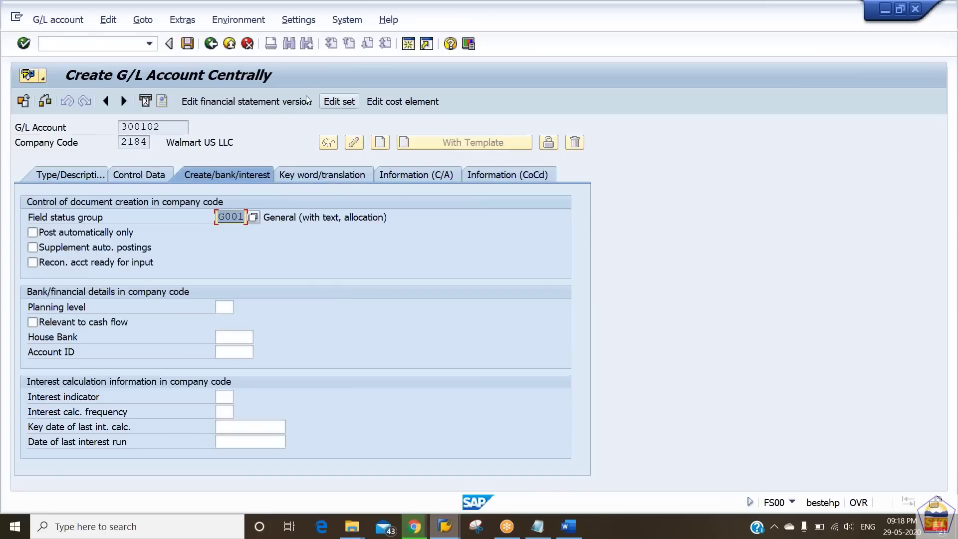
Step: Change the short text to Realized Gain FCV and the long text to Realized Gain FCV A/c, and save account 300102
click(70, 177)
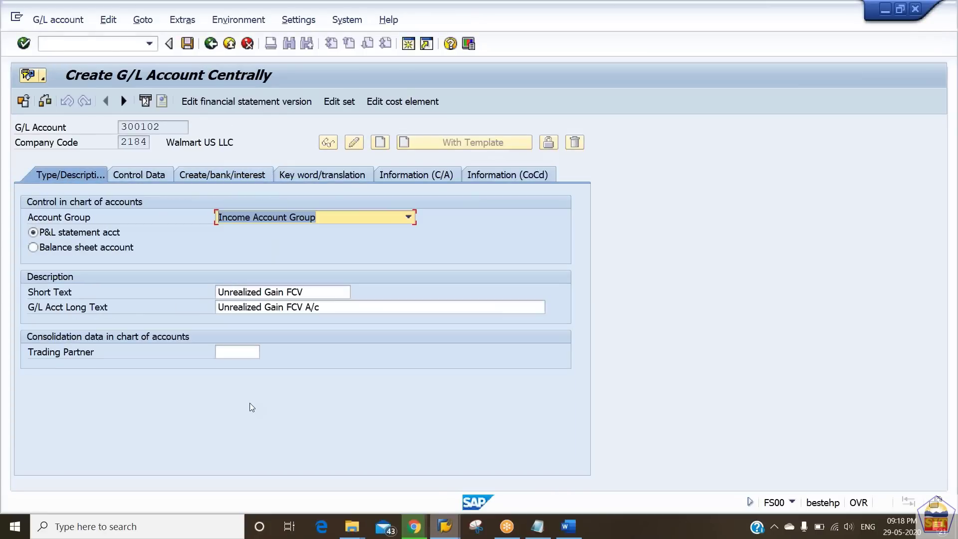
click(220, 292)
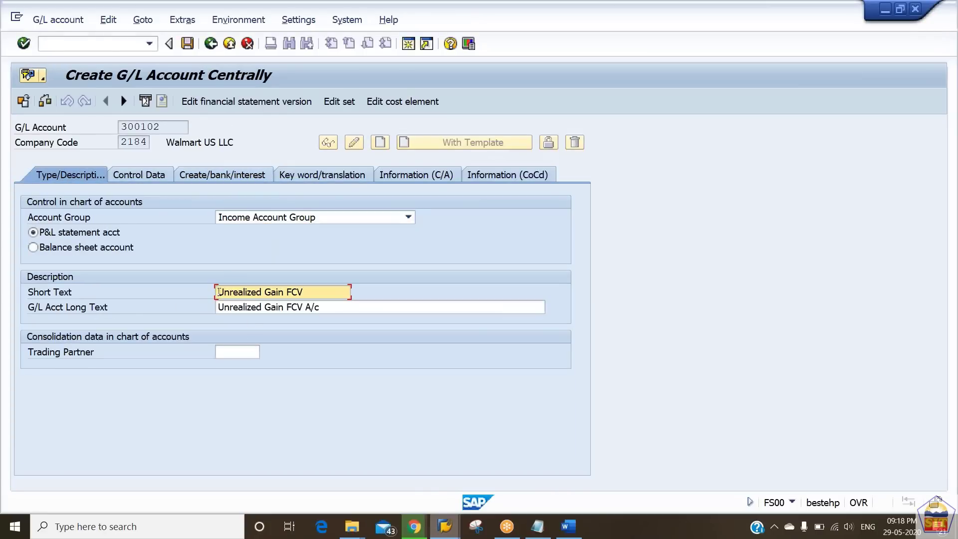
text(Re)
key(Delete)
key(Delete)
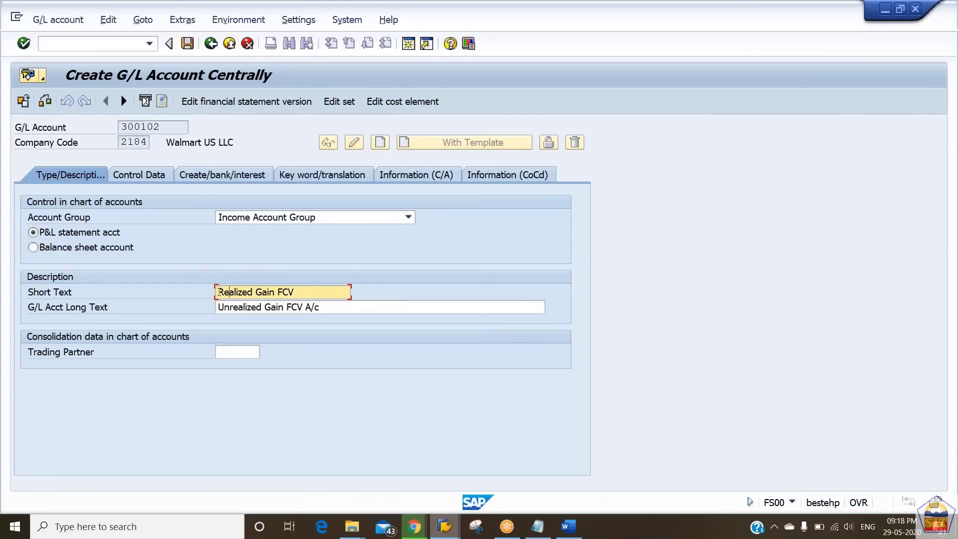
key(Tab)
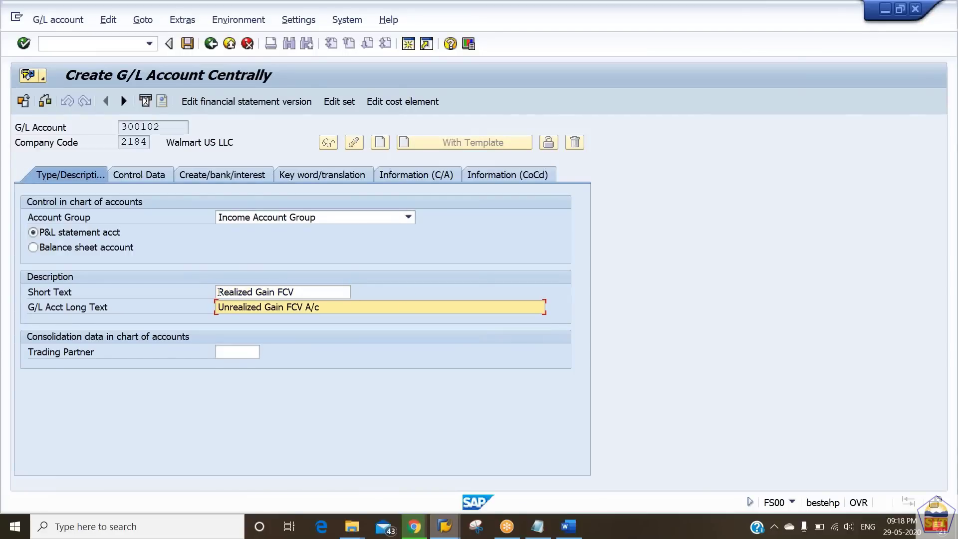
key(Delete)
key(Delete)
text(R)
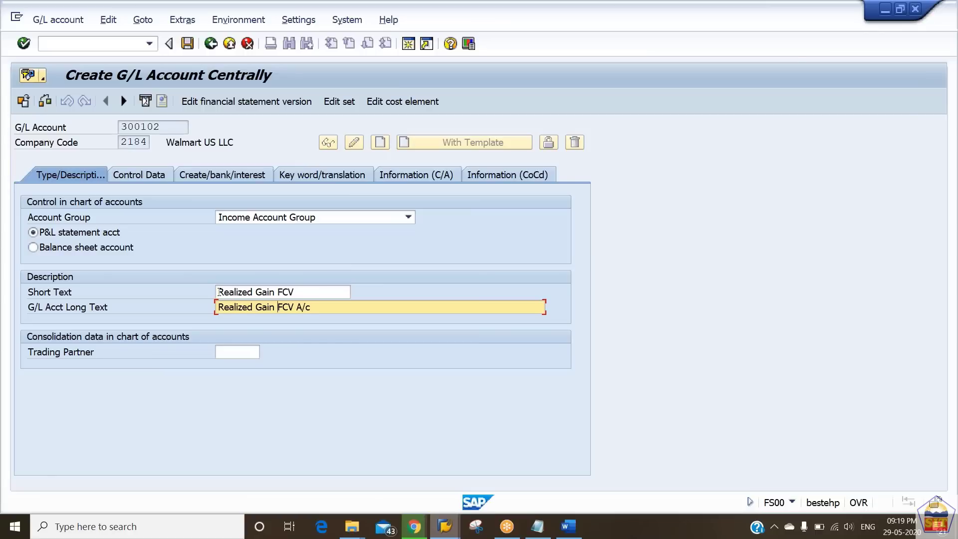
key(ctrl+s)
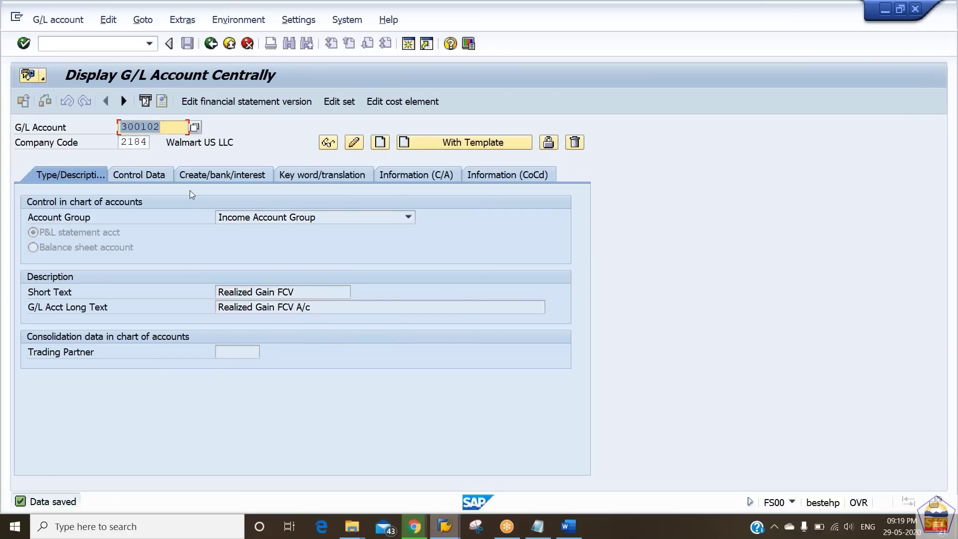
Step: Start creating G/L account 400101 from template account 300101 in company code 2184 and assign it to the Expense Account Group
text(400)
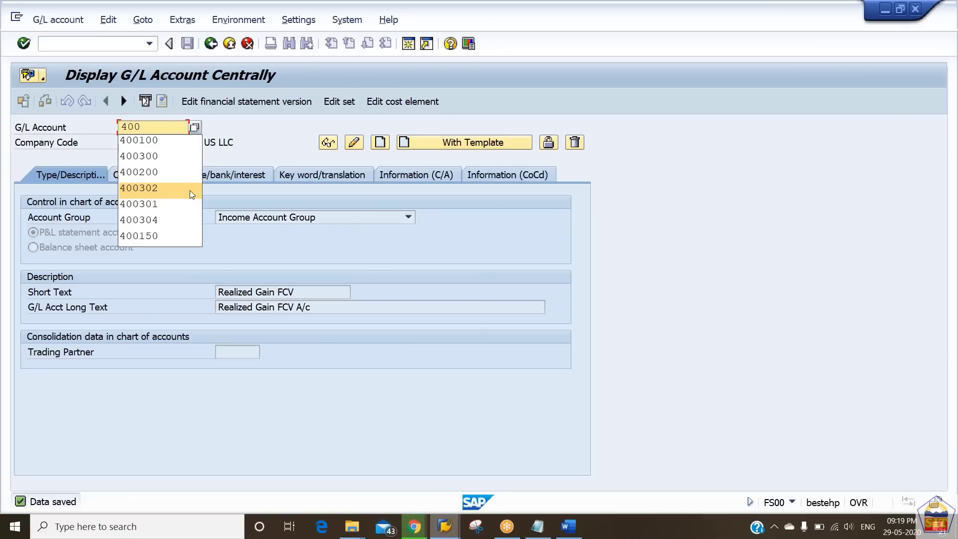
text(102)
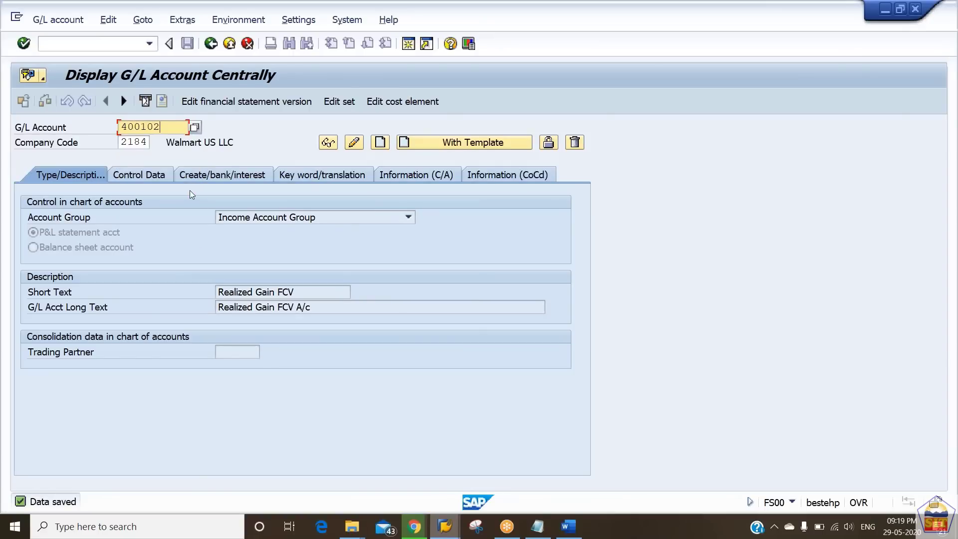
key(BackSpace)
text(1)
click(485, 146)
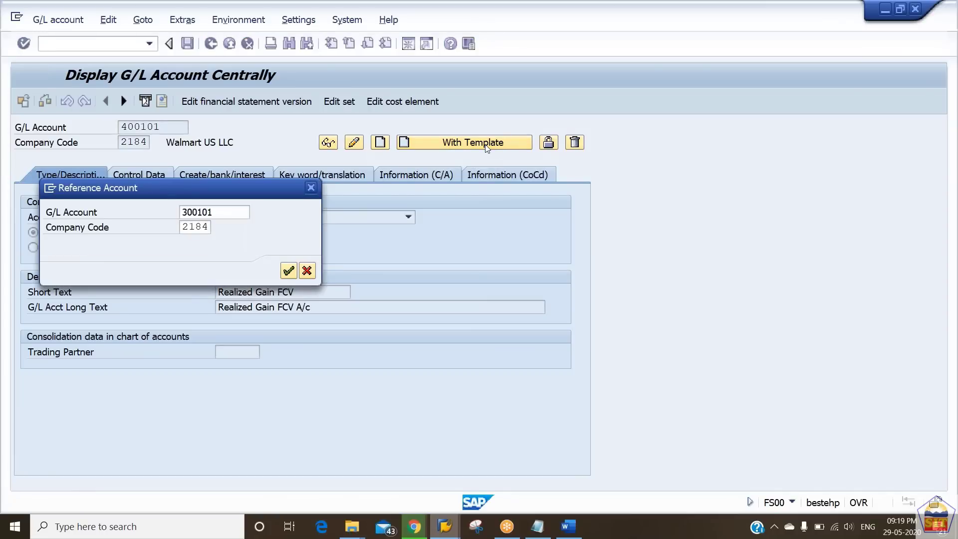
key(Return)
click(263, 218)
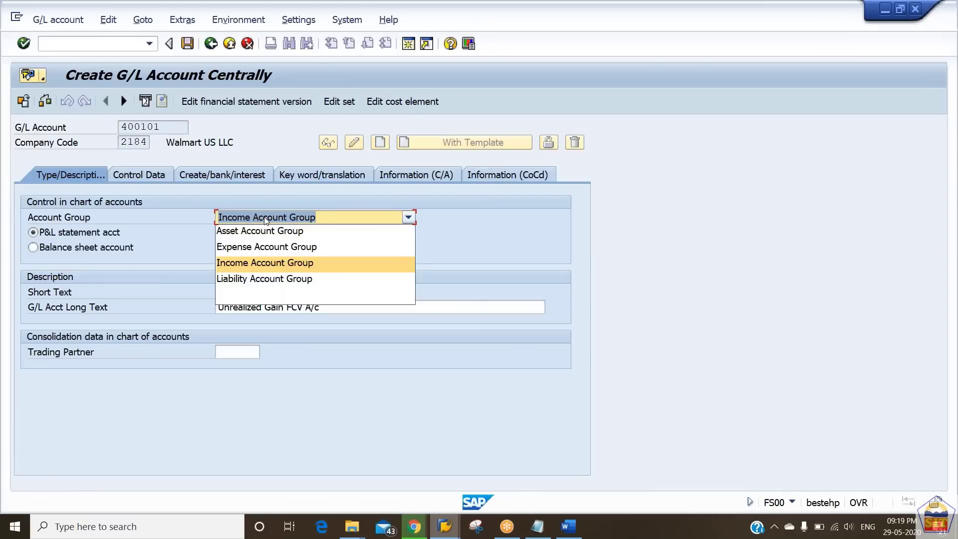
click(256, 248)
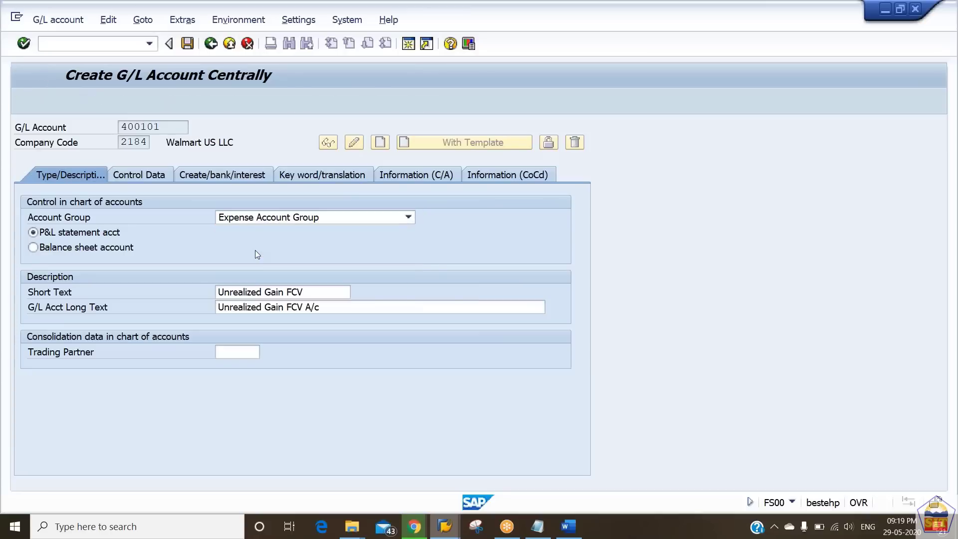
Step: Change the short text to Unrealized Loss FCV and the long text to Unrealized Loss FCV A/c, and save account 400101
click(221, 292)
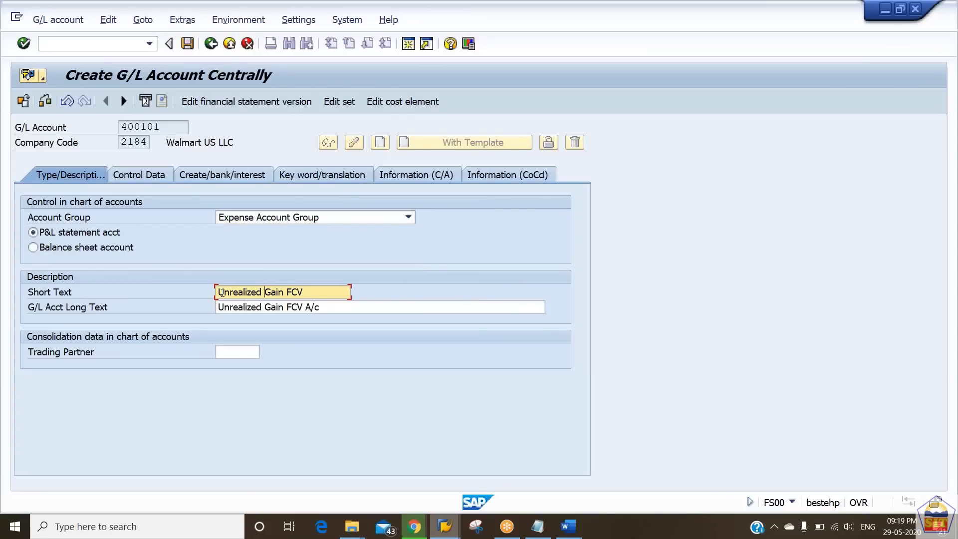
text(Loss)
key(Down)
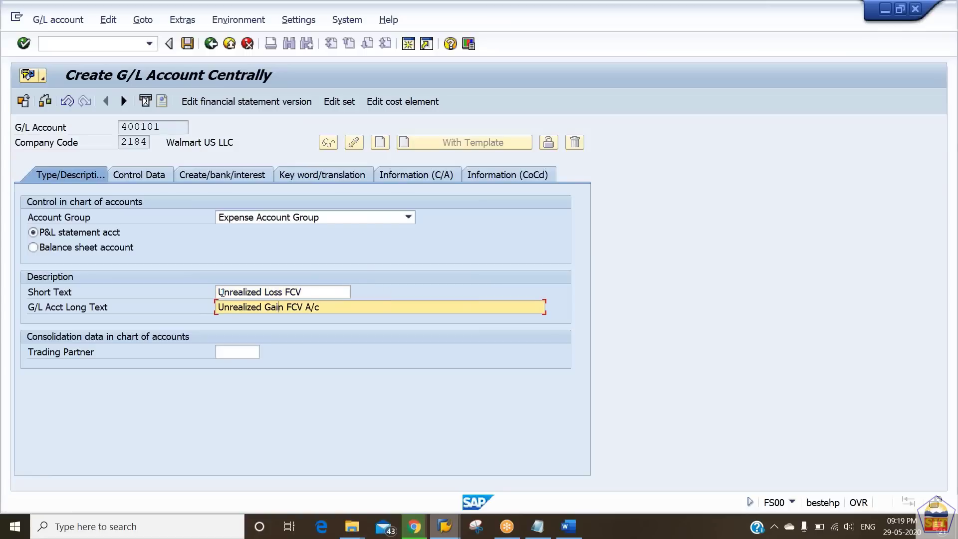
text(Loss)
key(ctrl+s)
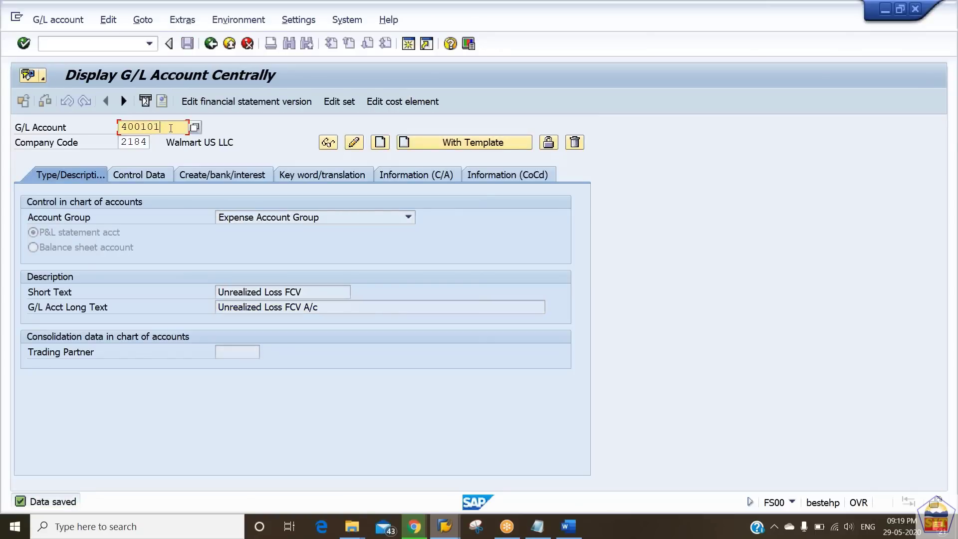
Step: Start creating G/L account 400102 with account 400101 in company code 2184 as the template
key(BackSpace)
text(2)
click(440, 142)
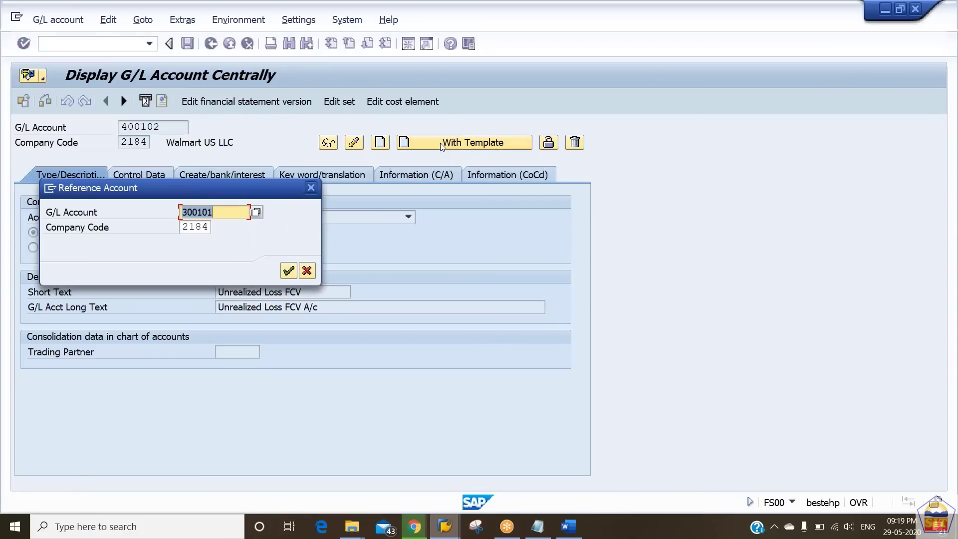
text(400101)
key(Tab)
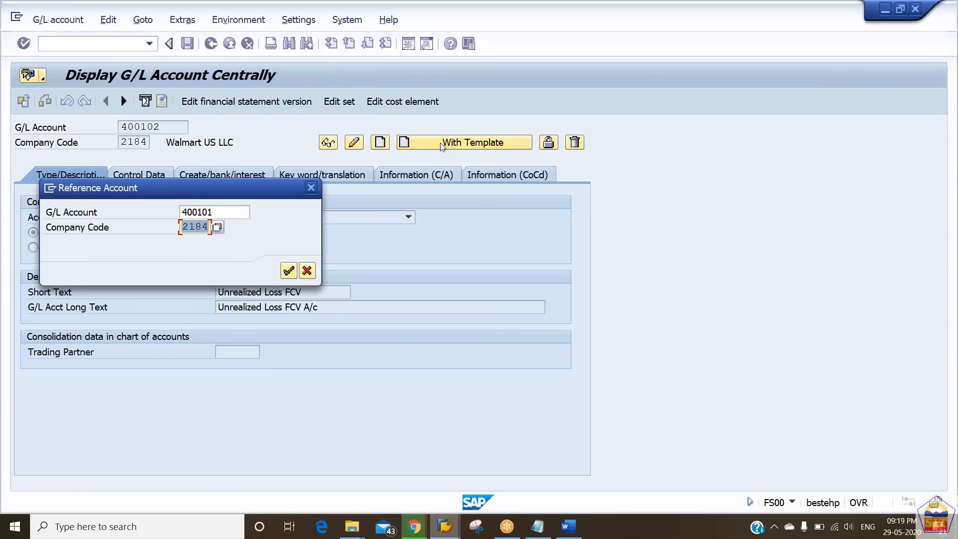
key(Return)
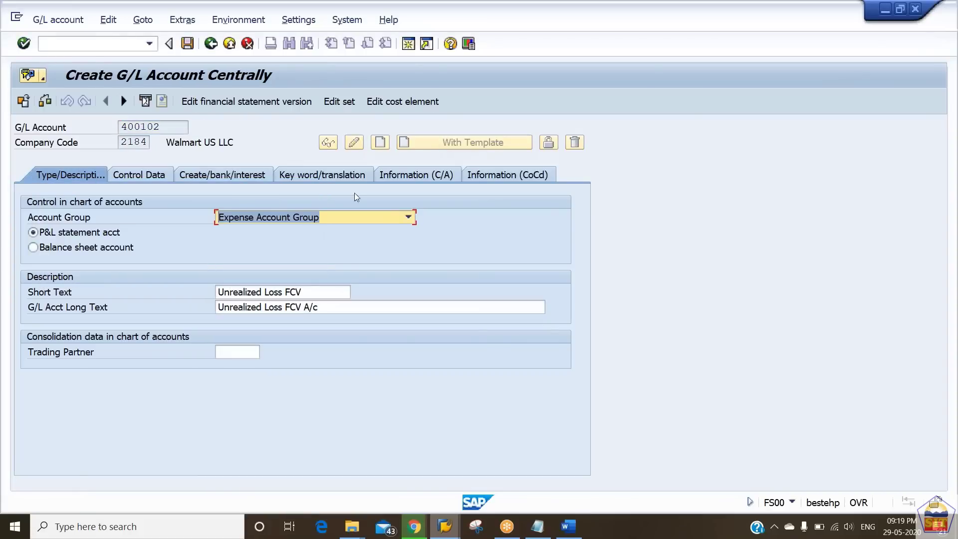
Step: Change the short text to Realized Loss FCV and the long text to Realized Loss FCV A/c, and save account 400102
click(216, 291)
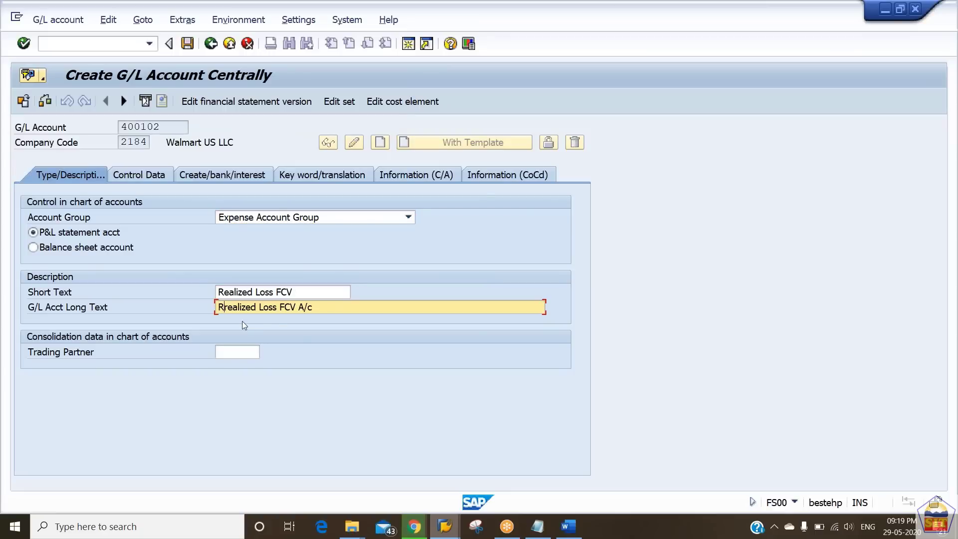
key(Delete)
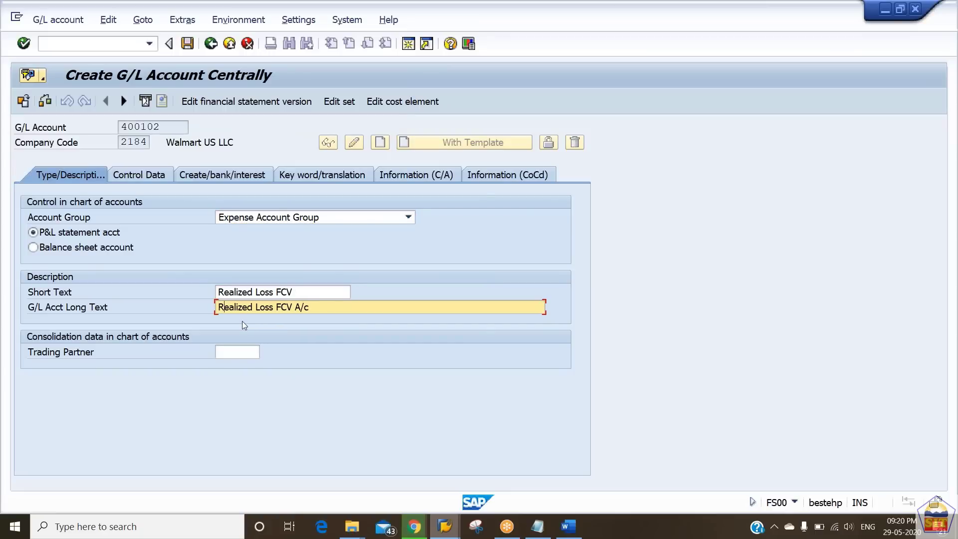
key(ctrl+s)
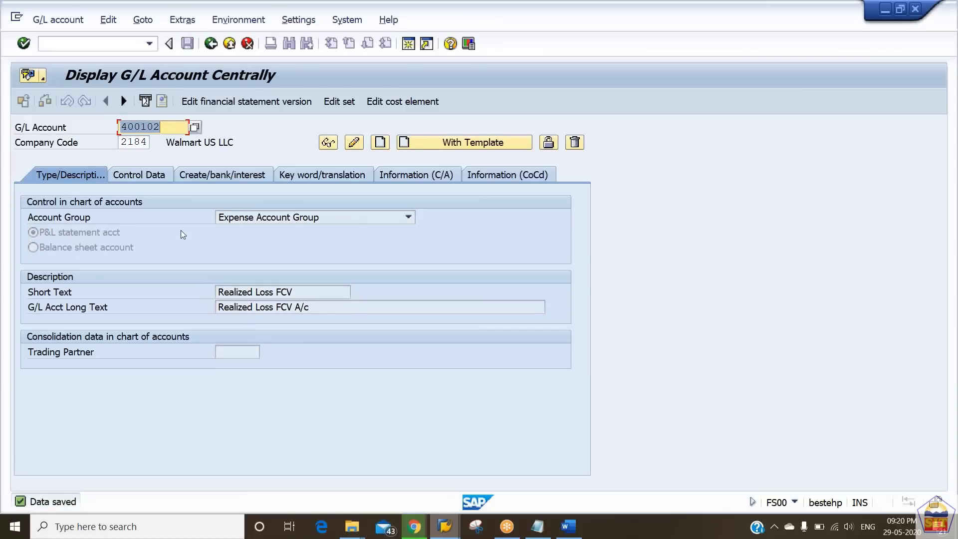
Step: Start creating G/L account 200105 with account 200101 in company code 2184 as the template
text(200105)
key(Tab)
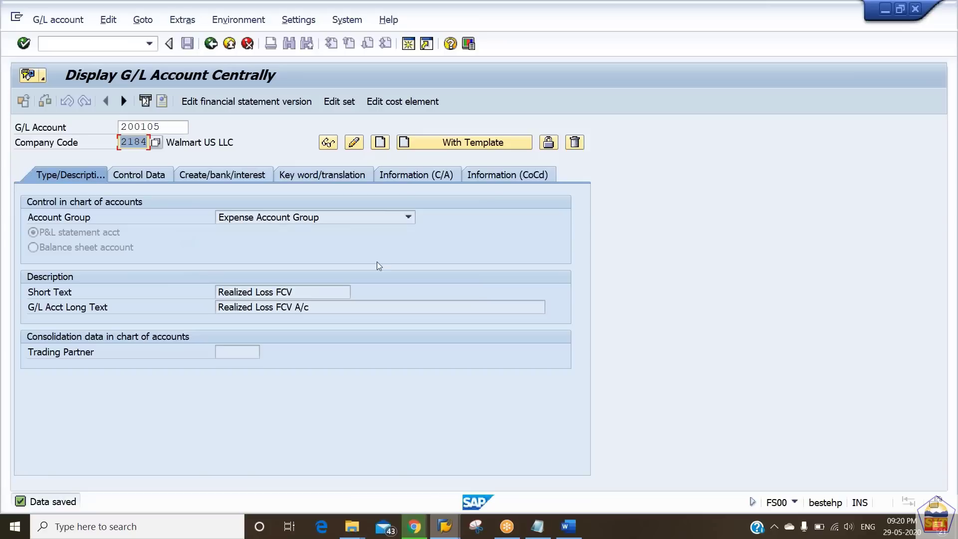
click(483, 146)
text(200101)
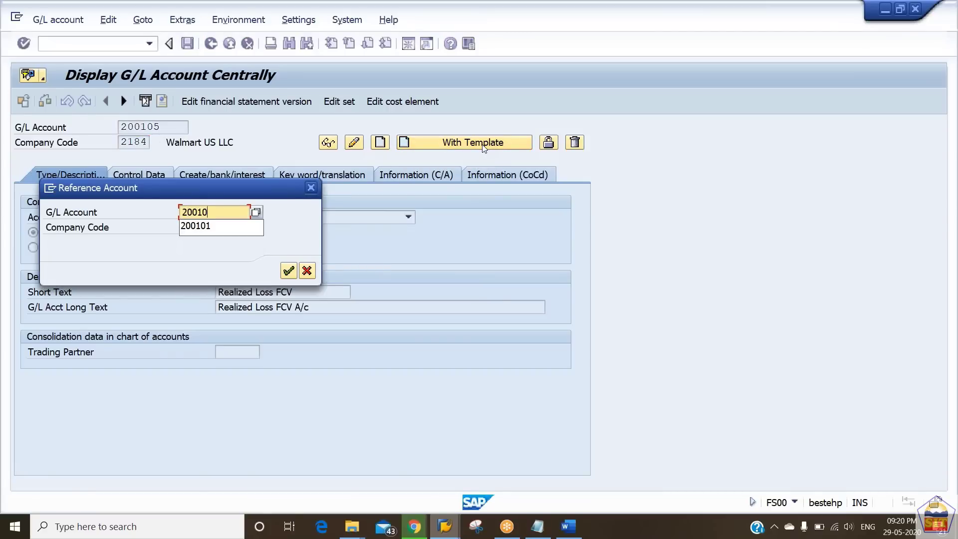
key(Tab)
key(Return)
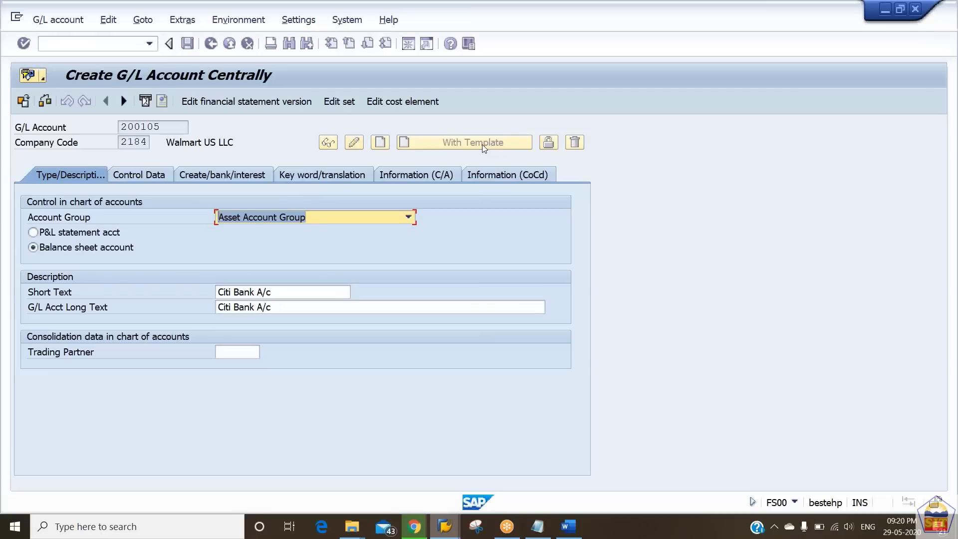
Step: Change the short text to Balance Adj A/c and the long text to Balance Adj for FCV A/c, and save account 200105
click(280, 292)
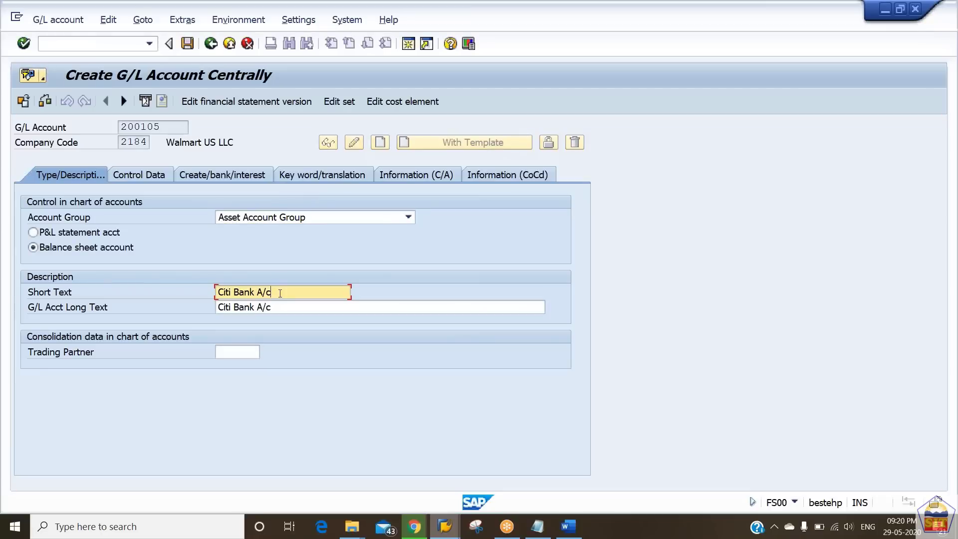
key(ctrl+a)
text(Bala)
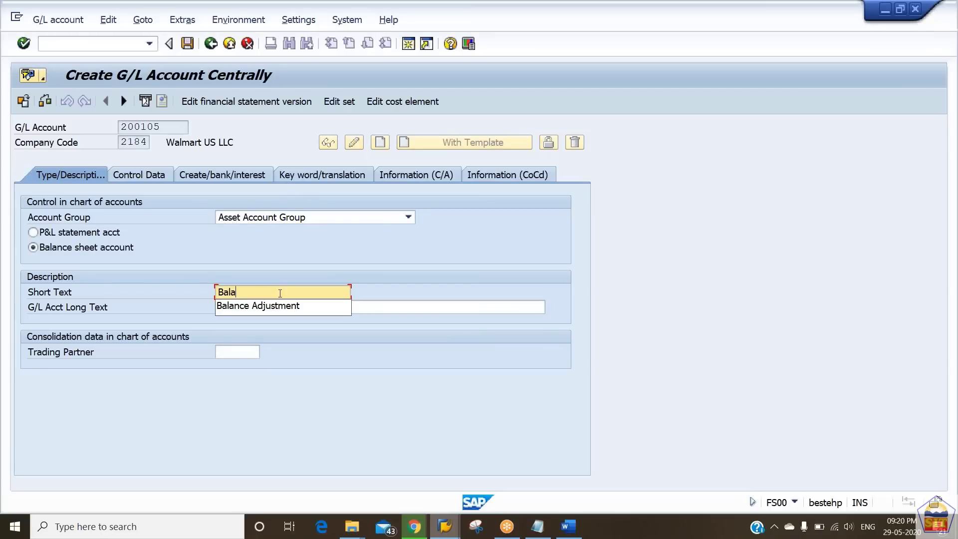
text(nce Adj A/c)
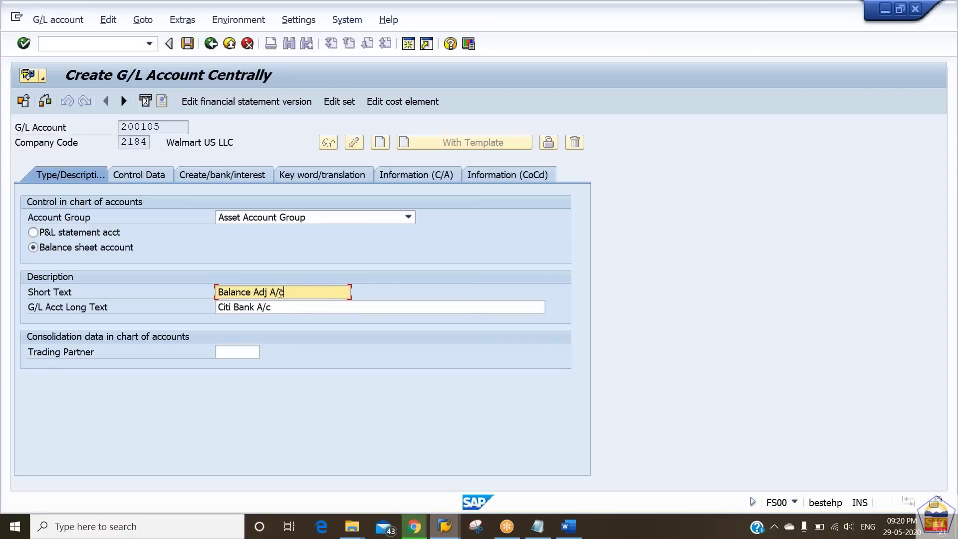
key(shift+Home)
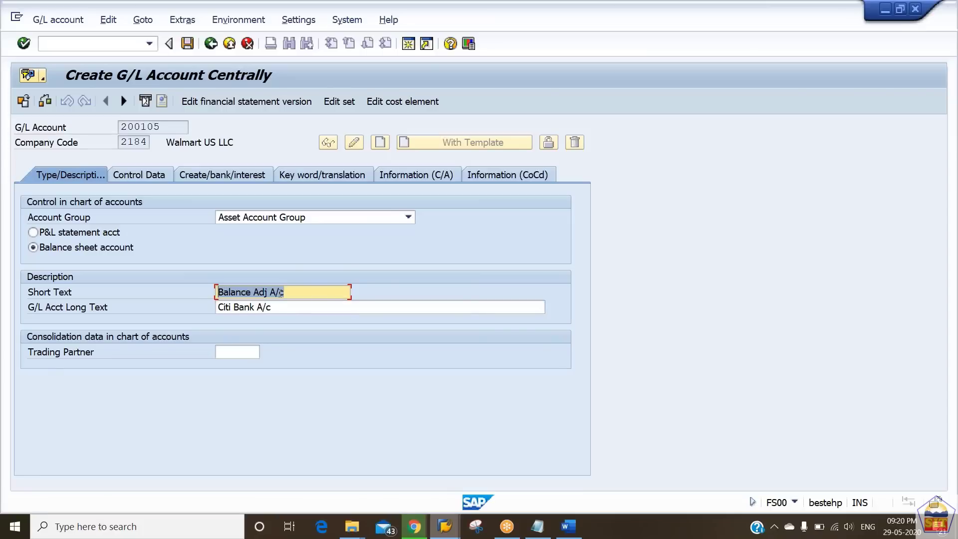
key(ctrl+c)
key(Tab)
key(ctrl+v)
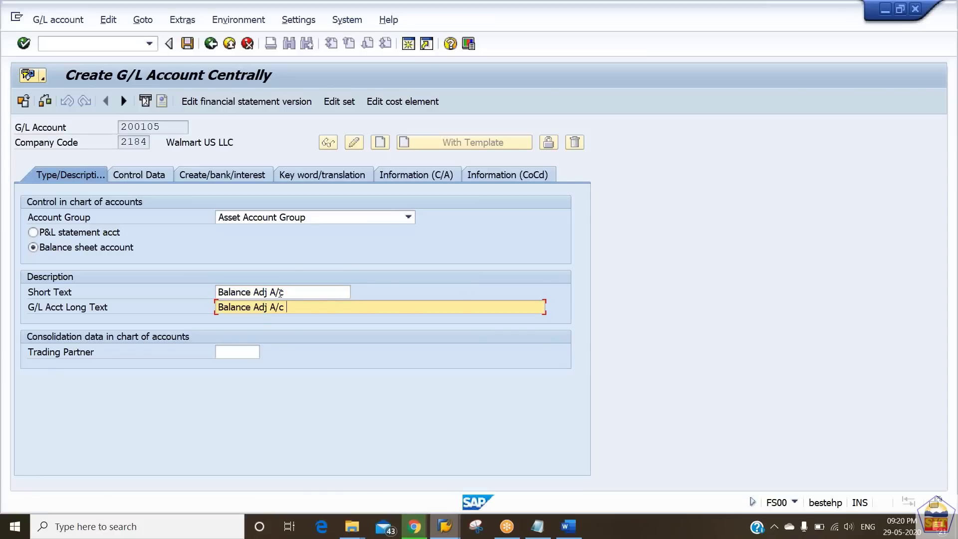
text(for FCV)
key(BackSpace)
key(BackSpace)
key(BackSpace)
key(BackSpace)
key(BackSpace)
key(BackSpace)
key(BackSpace)
key(BackSpace)
key(BackSpace)
key(BackSpace)
key(BackSpace)
text(for FCV A/c)
key(ctrl+s)
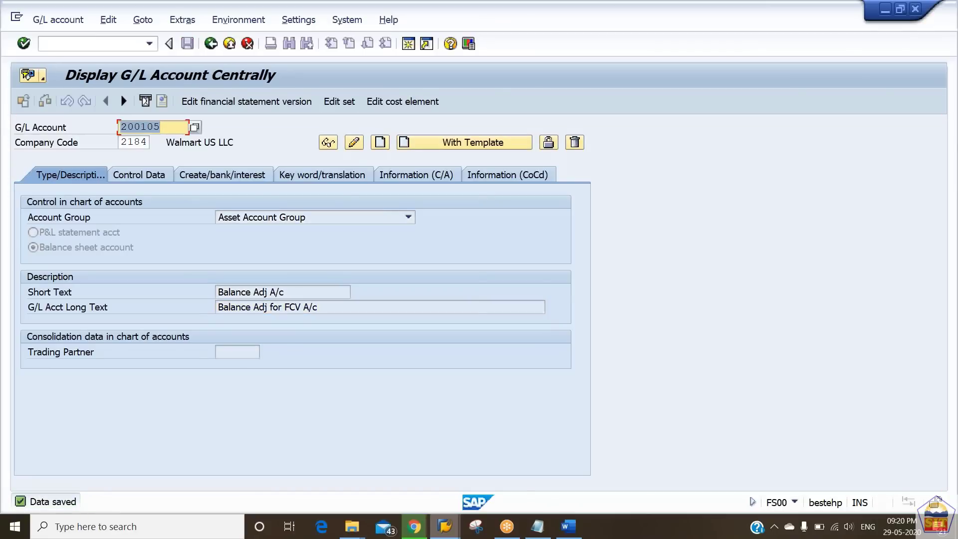
Step: Review the accounting principle steps in the Foreign Currency Valuation and IDOC Word document and return to SAP
key(alt+Tab)
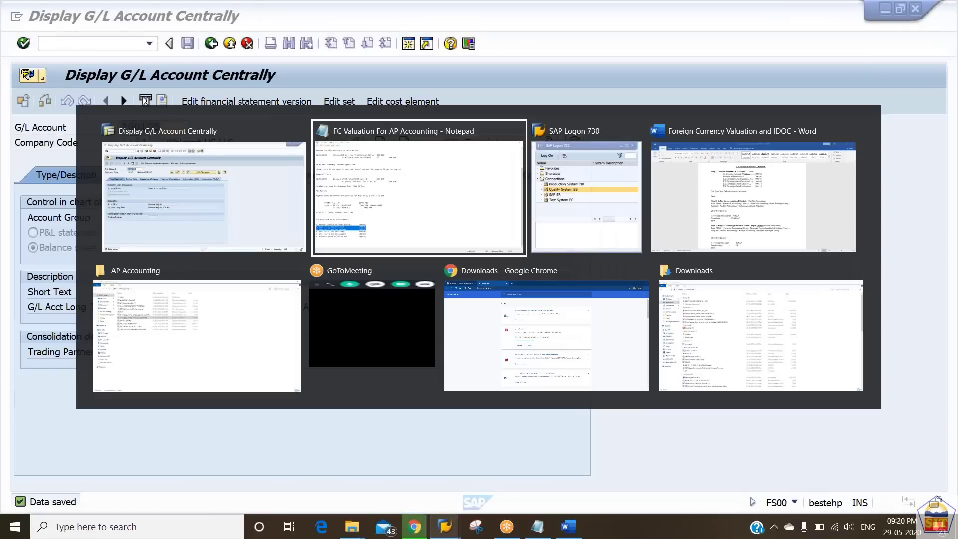
key(alt+Tab)
key(alt+Tab)
key(Down)
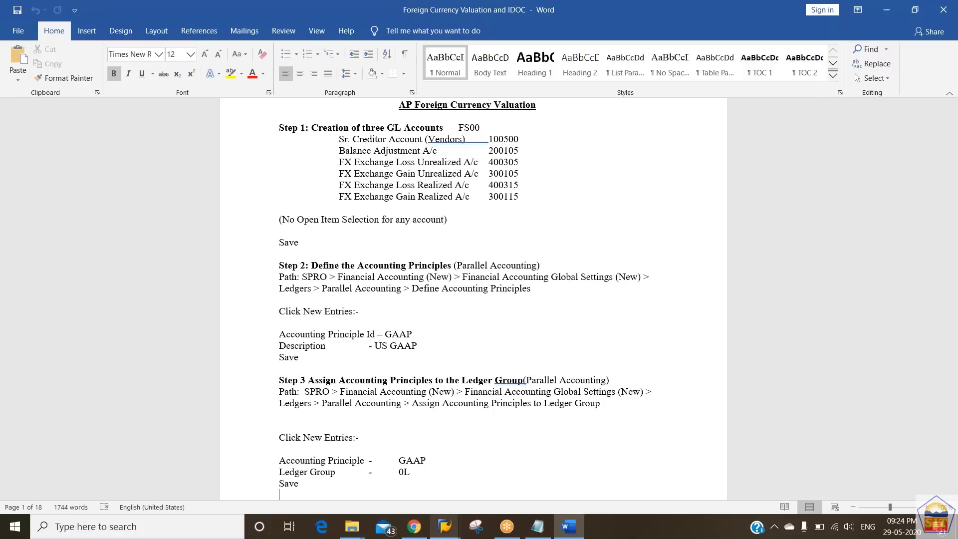
key(alt+Tab)
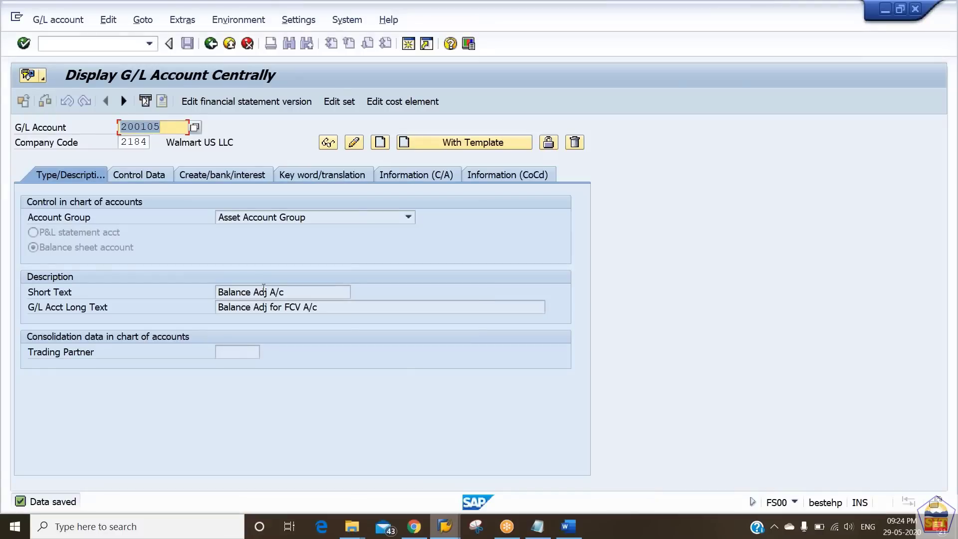
Step: Open the SPRO Implementation Guide and expand Financial Accounting Global Settings (New) under Financial Accounting (New)
click(87, 42)
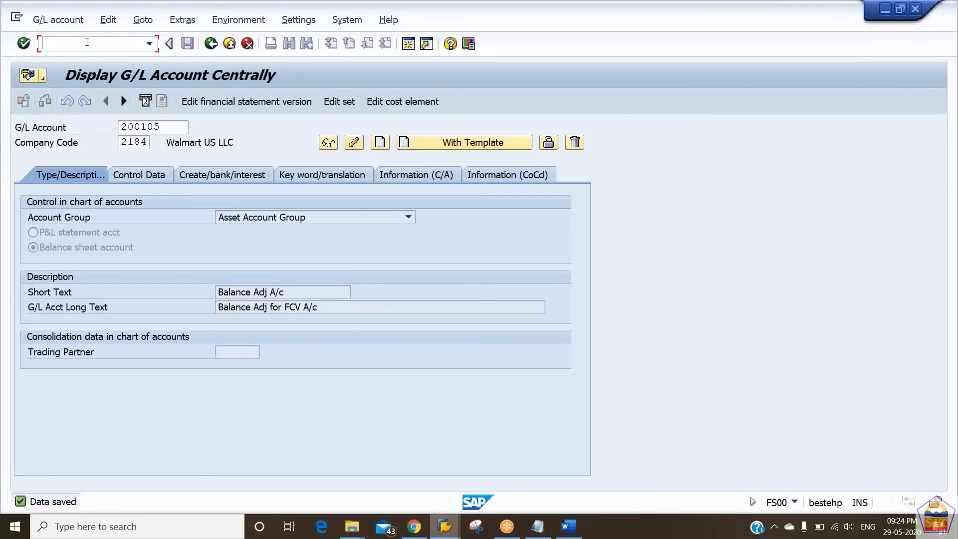
text(/np)
key(BackSpace)
text(sp)
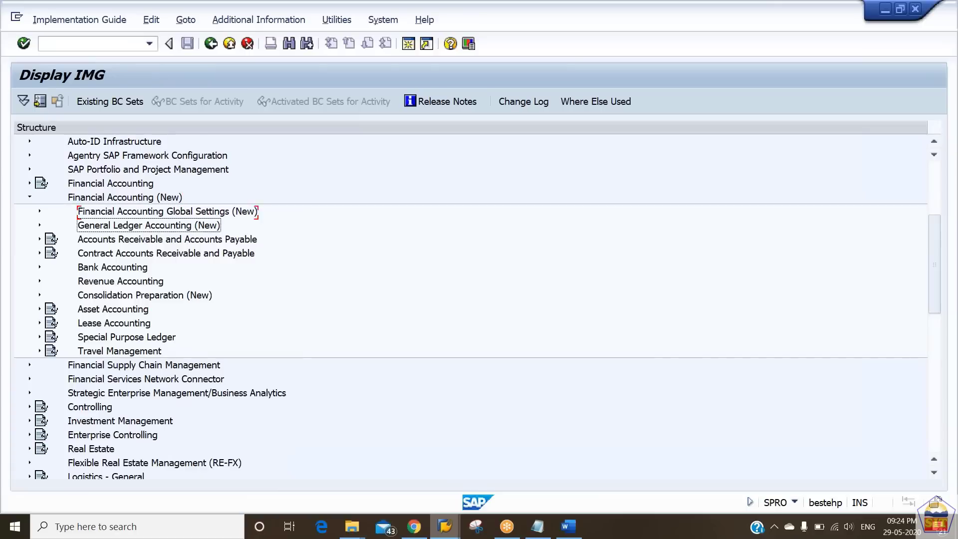
click(39, 225)
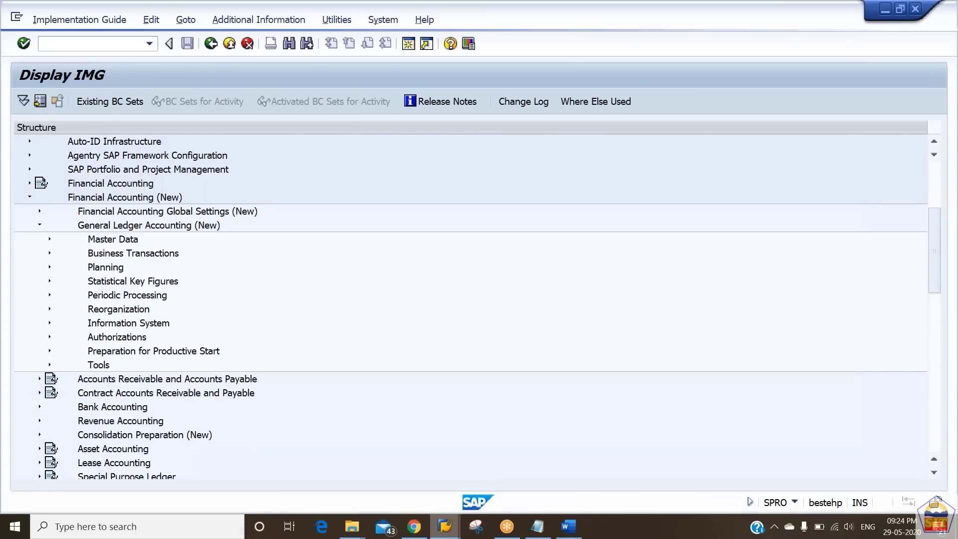
click(40, 225)
click(39, 211)
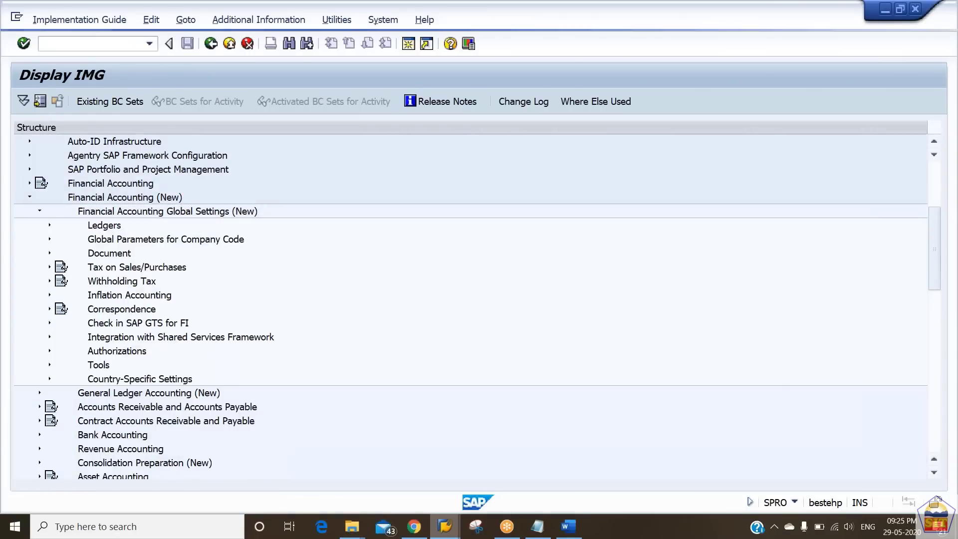
Step: Expand Ledgers and Parallel Accounting, and open the Define Accounting Principles activity
key(Down)
key(Down)
key(Up)
key(Right)
key(Down)
key(Down)
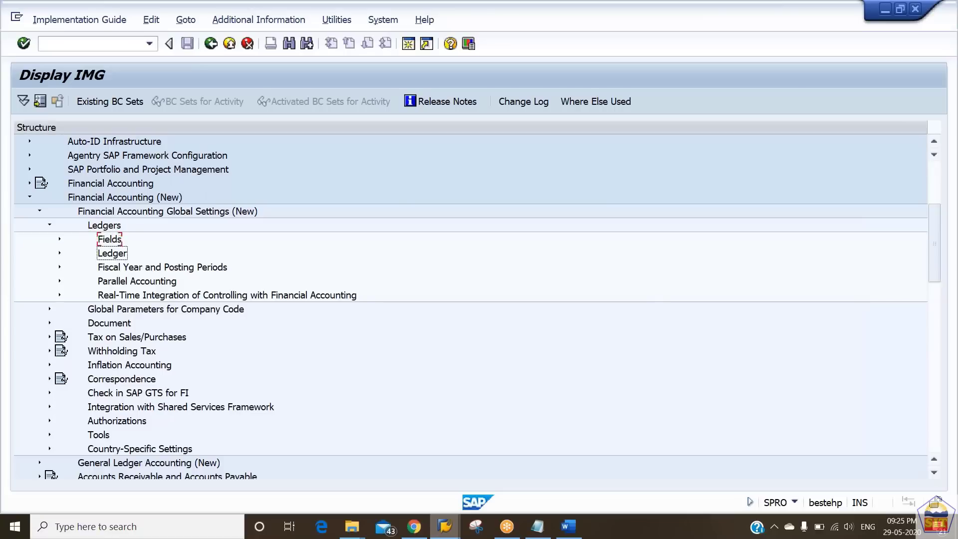
key(Down)
key(Down)
key(Right)
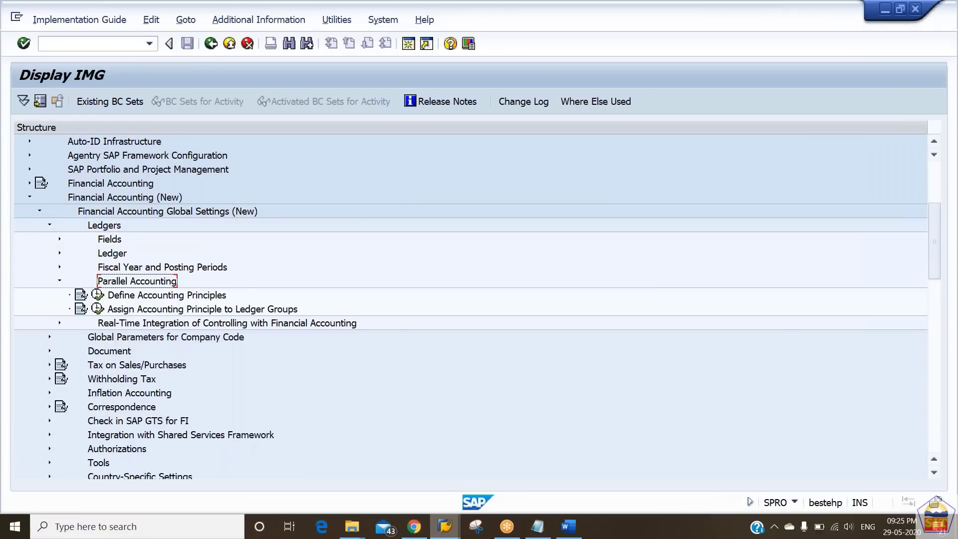
key(Down)
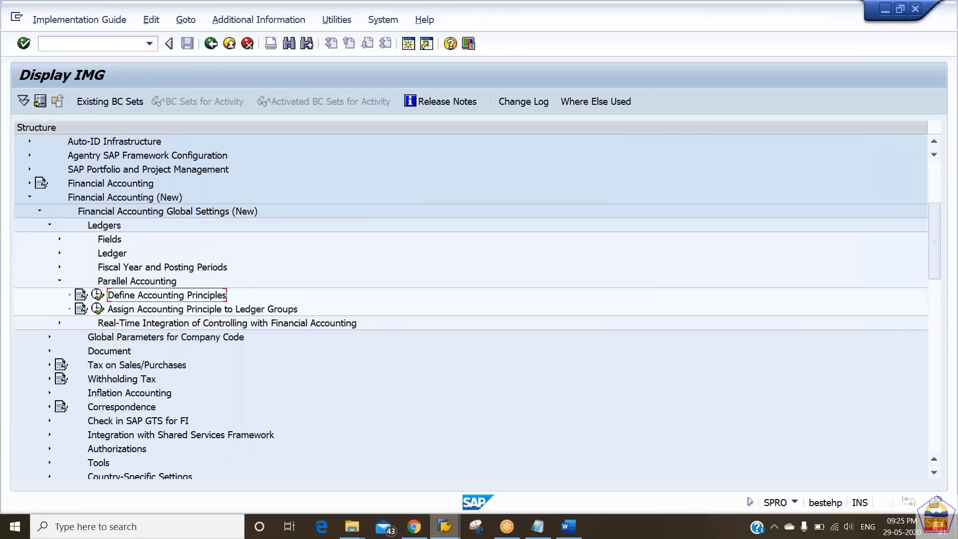
click(98, 297)
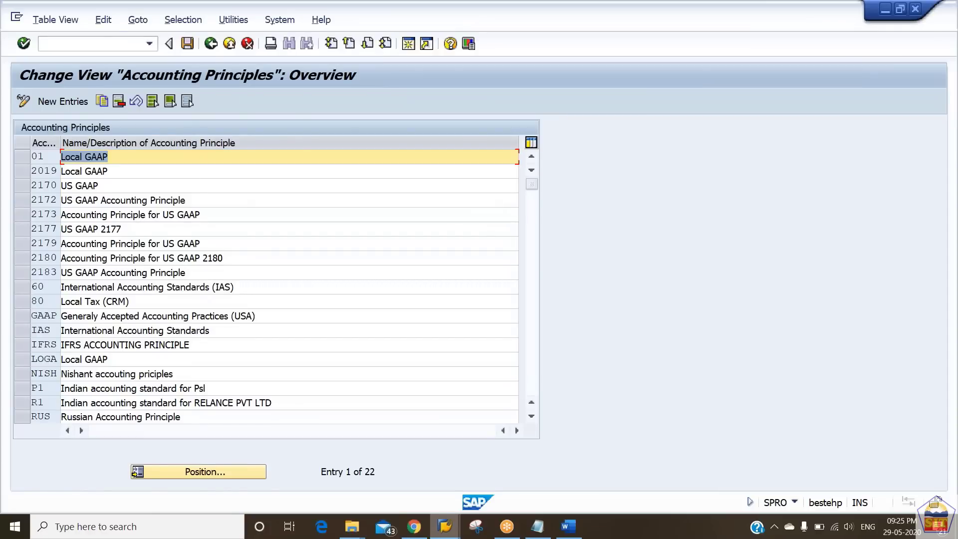
Step: Add accounting principle 2184 with the description US GAAP 2184, save it with the customizing request, and return to the Implementation Guide
click(65, 104)
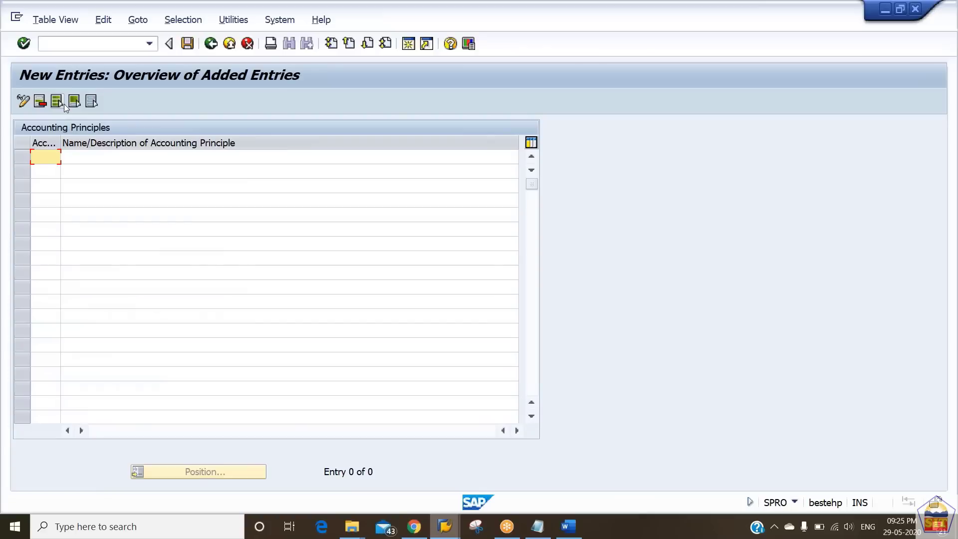
text(21)
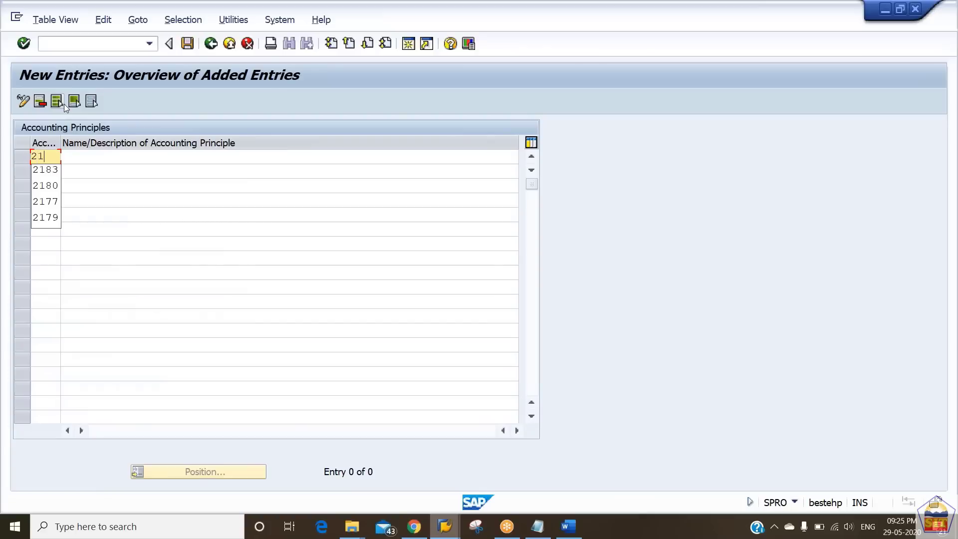
text(84)
key(Tab)
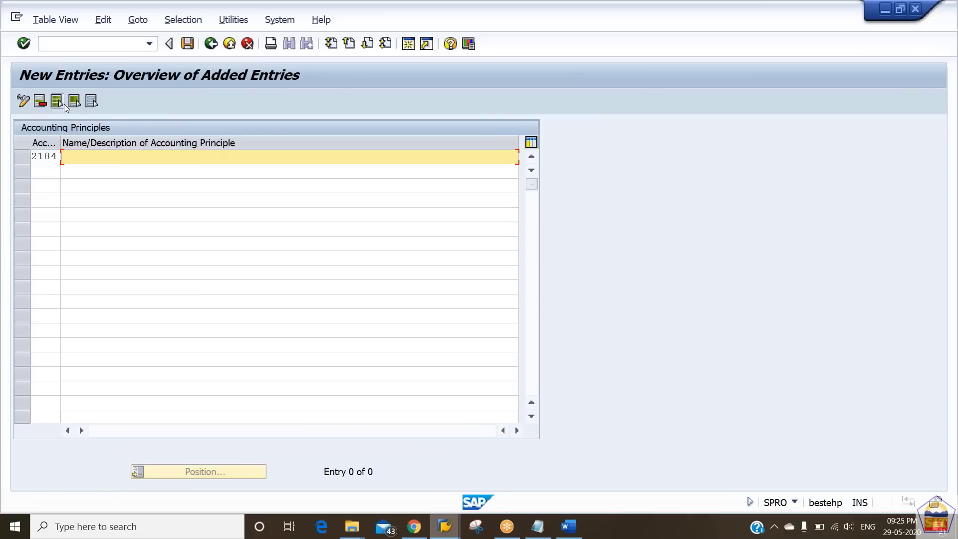
text(US GAAP 2183)
key(BackSpace)
text(4)
key(Return)
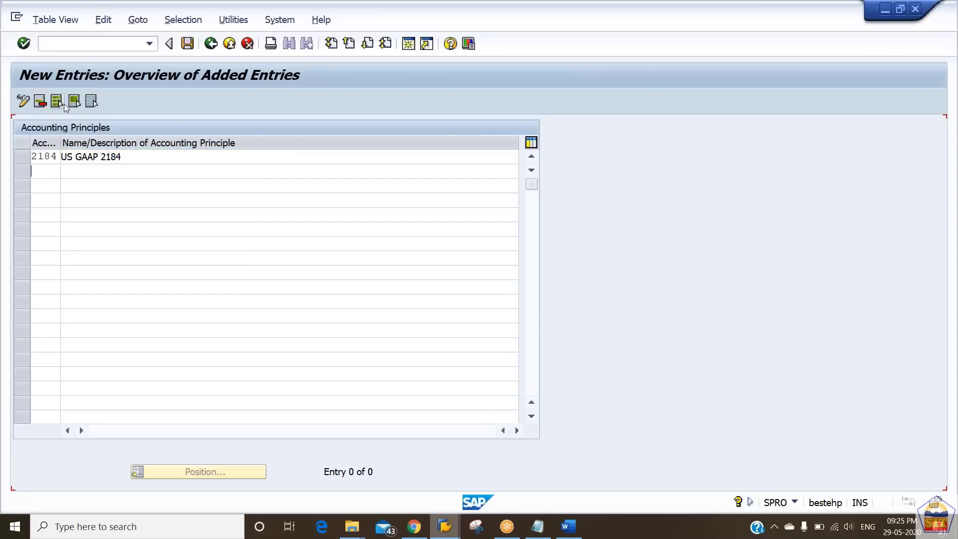
key(ctrl+s)
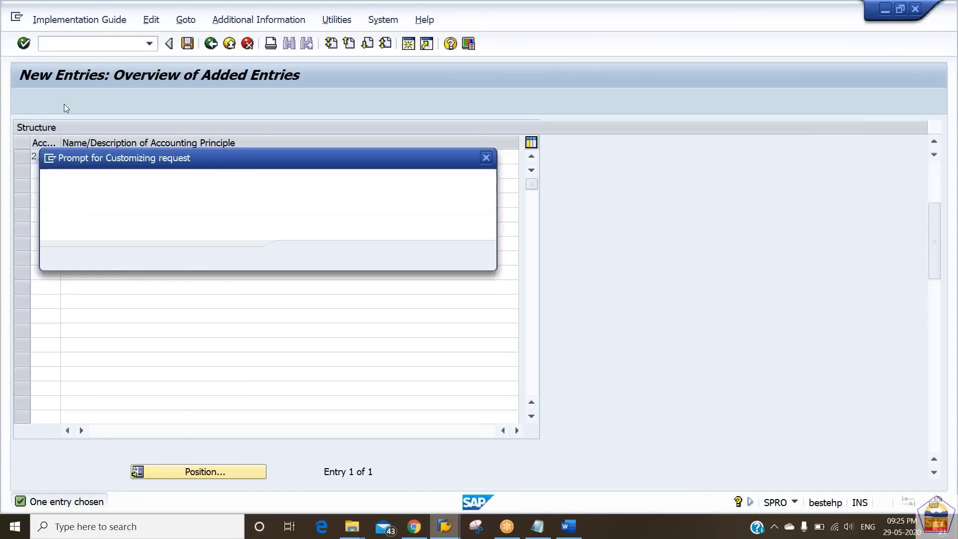
key(Return)
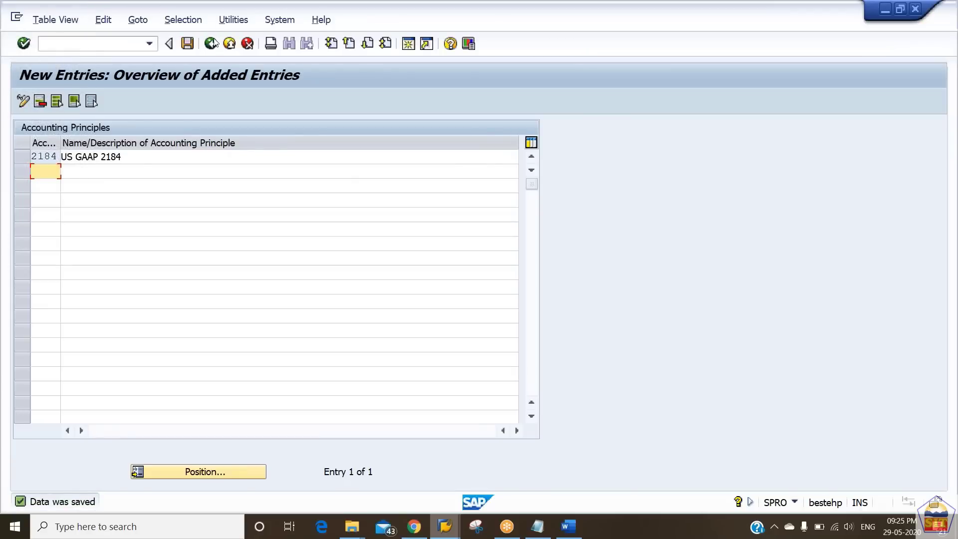
click(211, 44)
click(212, 43)
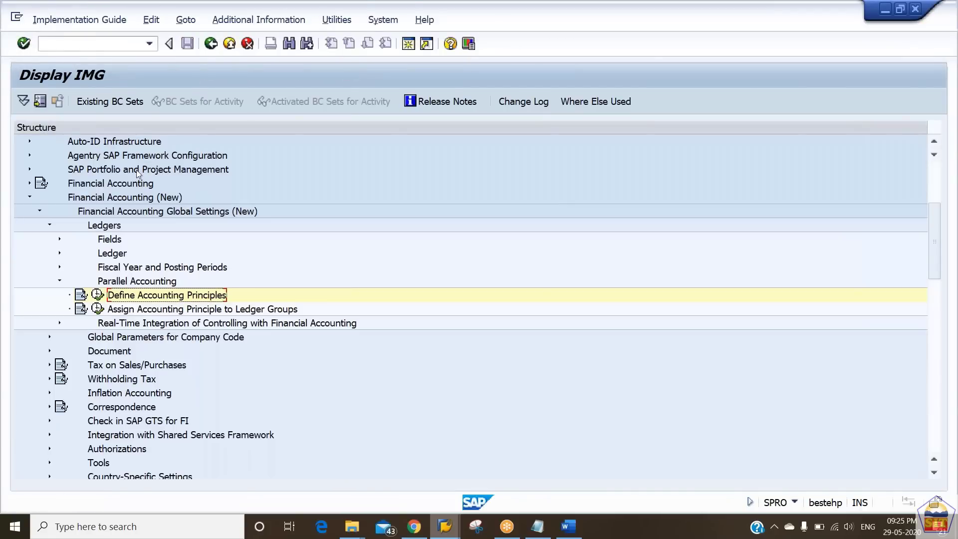
Step: Assign accounting principle 2184 to target ledger group 0L in a new entry and save it with the customizing request
click(98, 309)
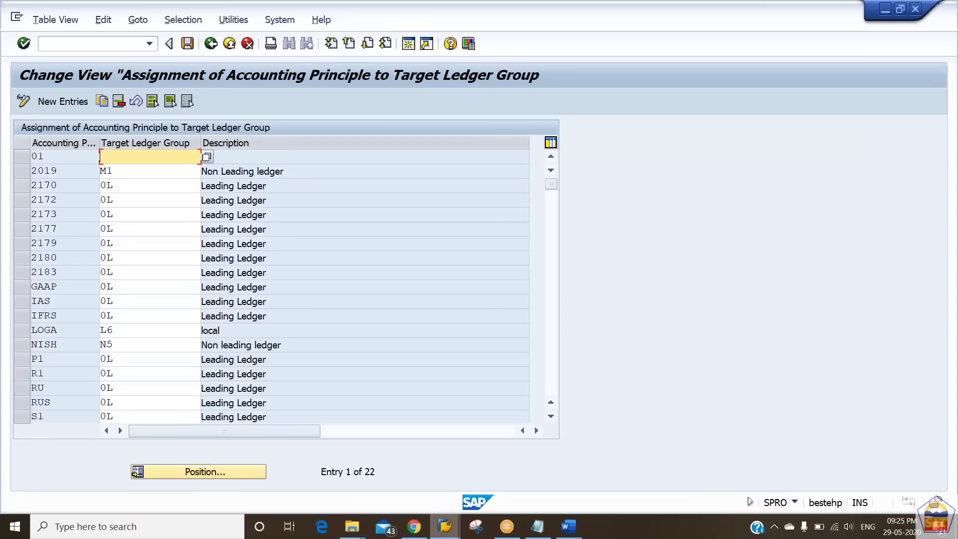
click(58, 102)
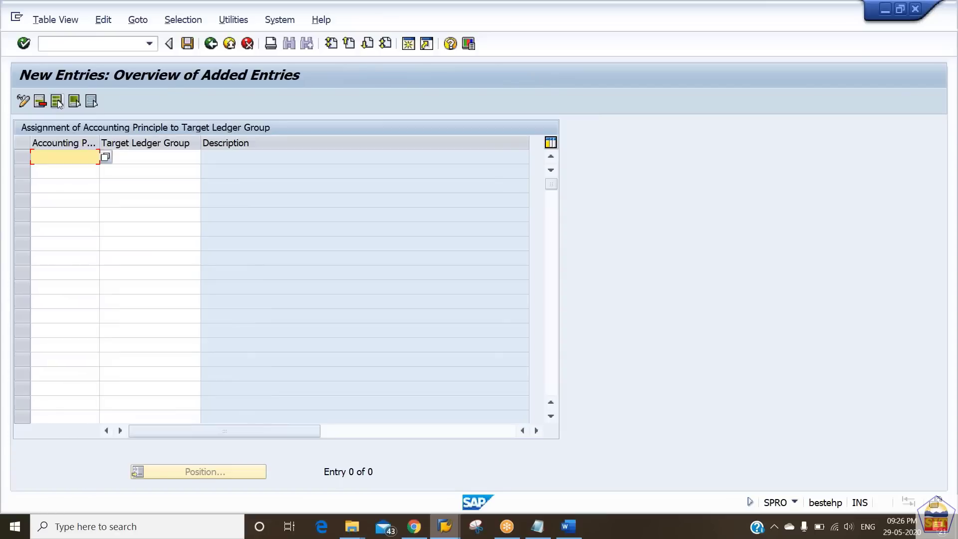
text(2184)
key(Tab)
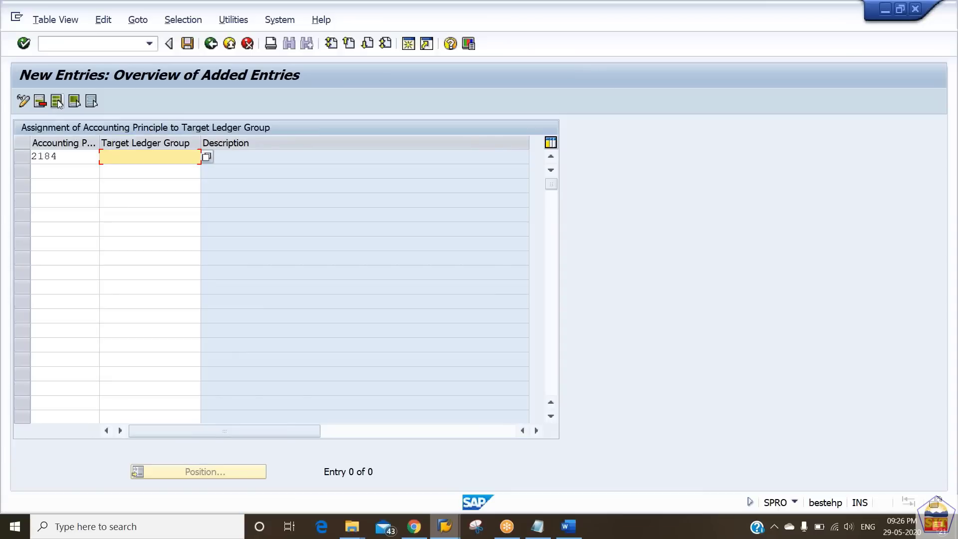
text(0L)
key(Return)
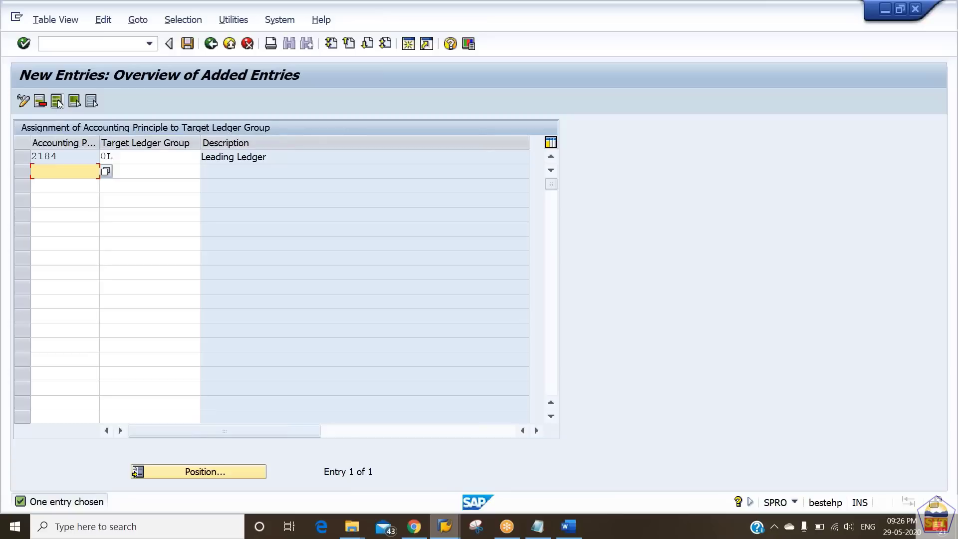
key(Return)
key(ctrl+s)
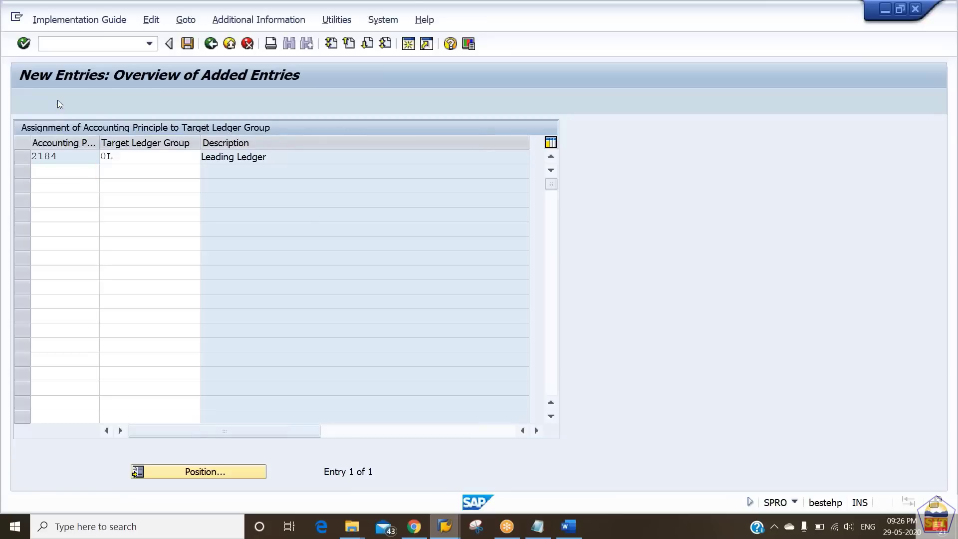
key(Return)
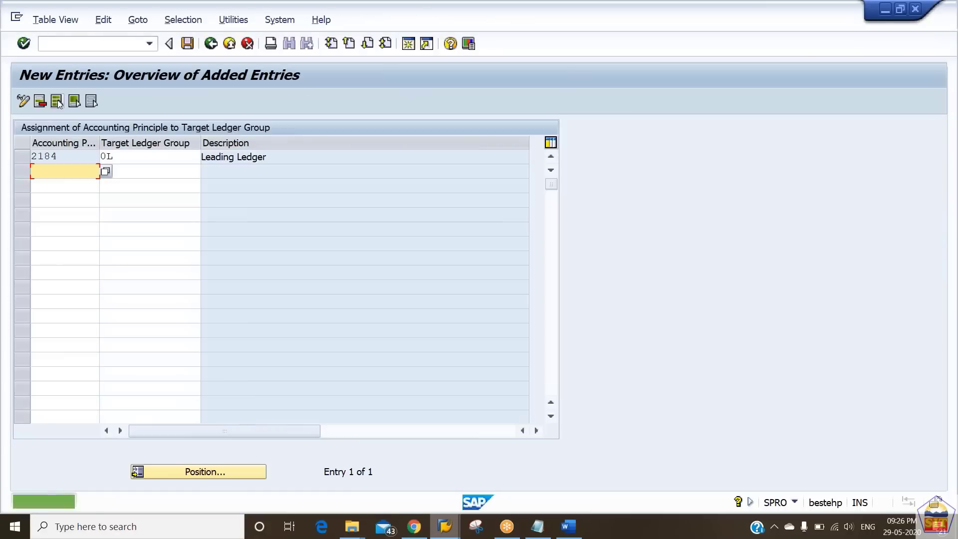
Step: Switch to the Foreign Currency Valuation and IDOC Word document, read the Step 4 instructions for defining valuation methods, and return to SAP
key(alt+Tab)
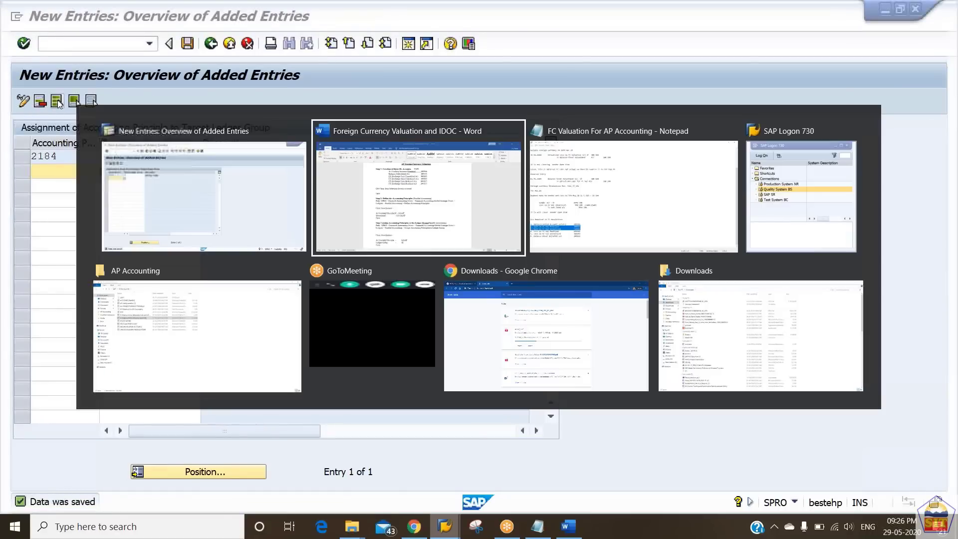
scroll(472, 299, down, 10)
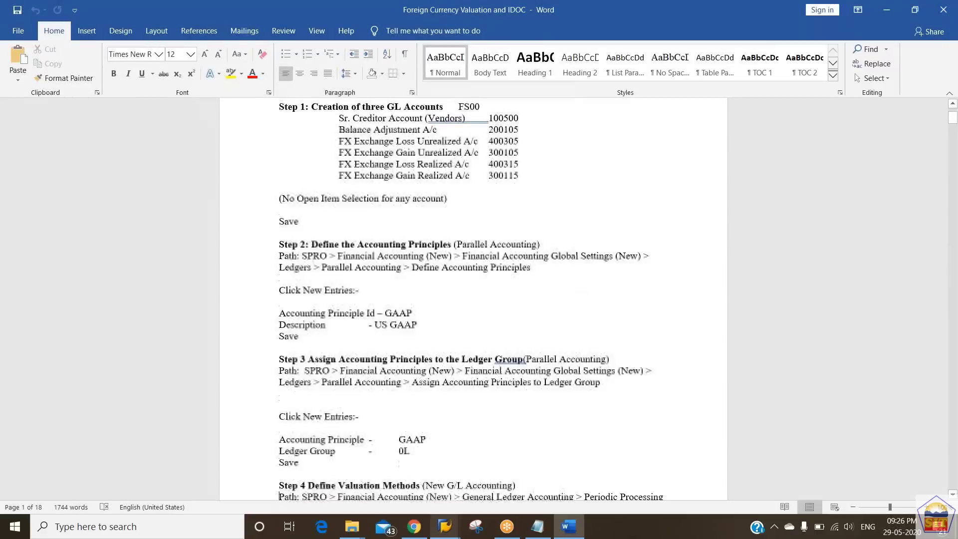
scroll(473, 300, down, 1)
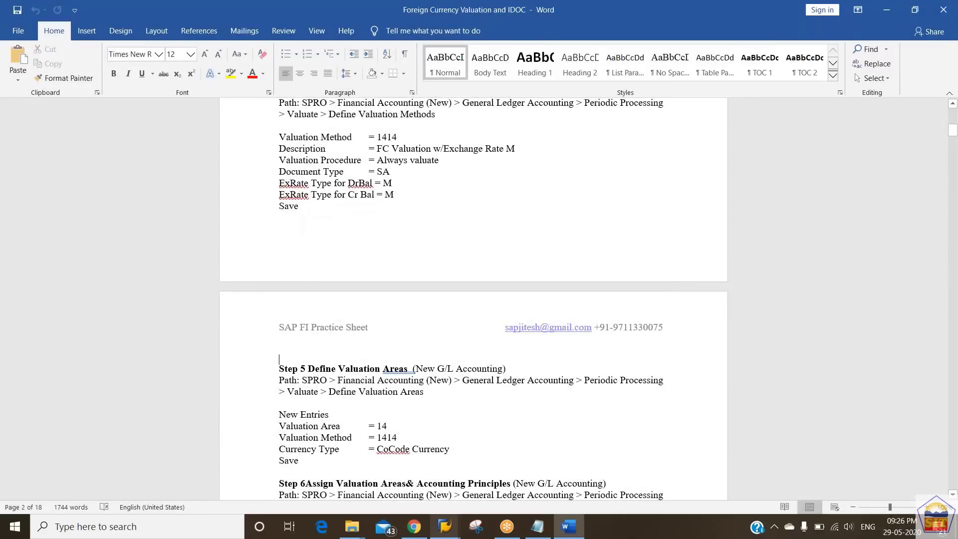
key(Up)
key(Up)
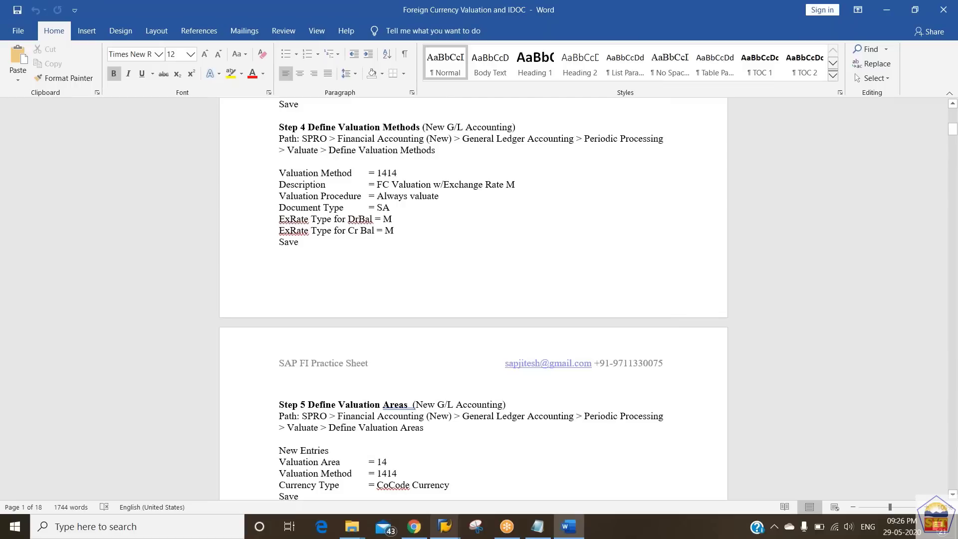
key(alt+Tab)
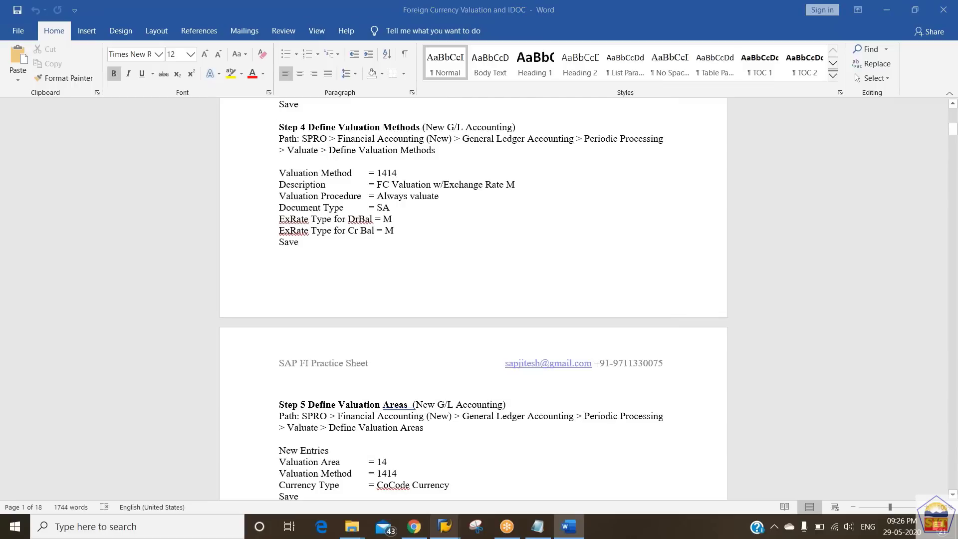
key(alt+Tab)
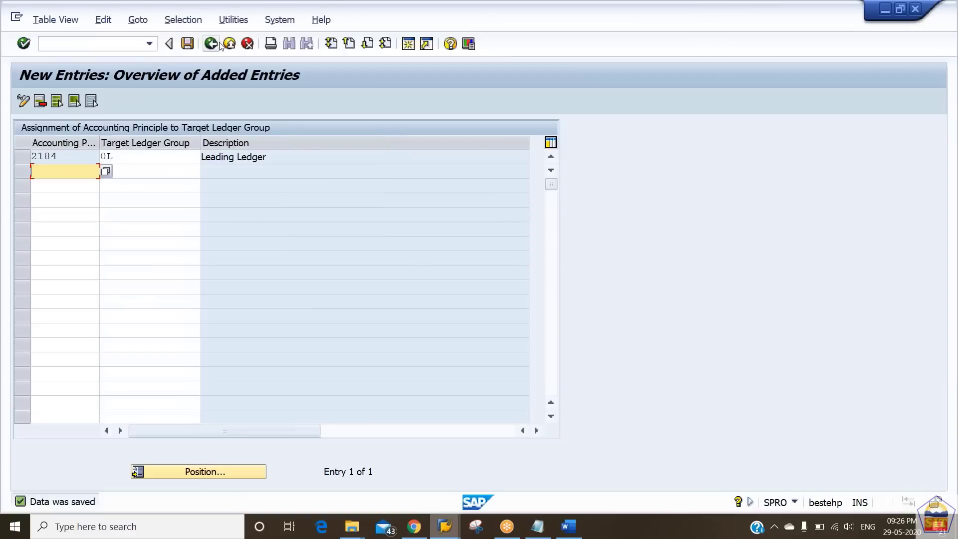
Step: Return to the Implementation Guide, expand General Ledger Accounting (New) > Periodic Processing > Valuate, and open the Define Valuation Methods activity
click(214, 45)
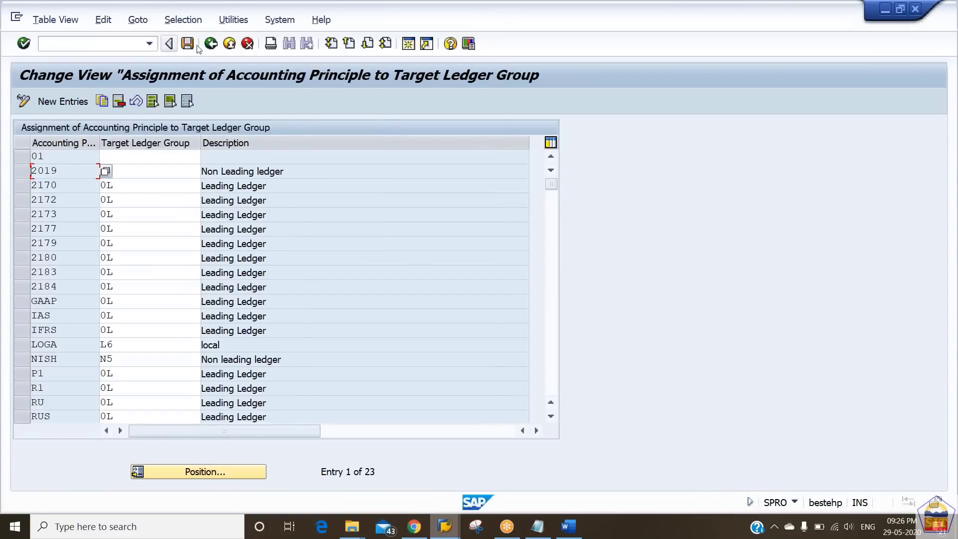
click(211, 44)
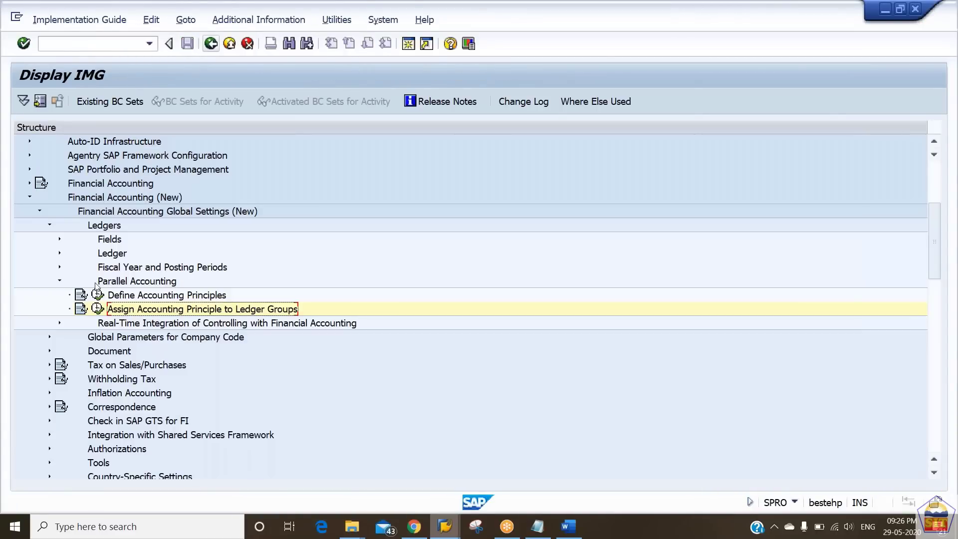
click(49, 225)
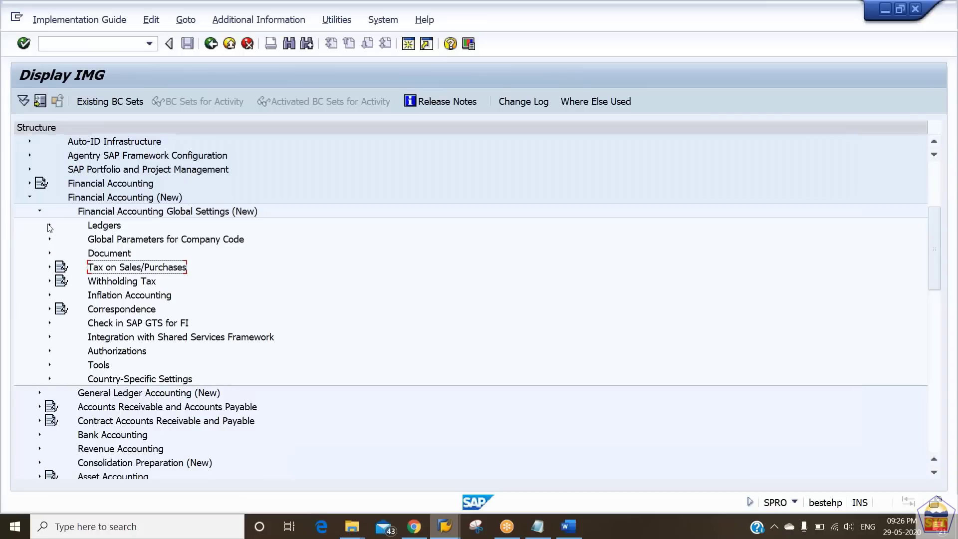
click(39, 211)
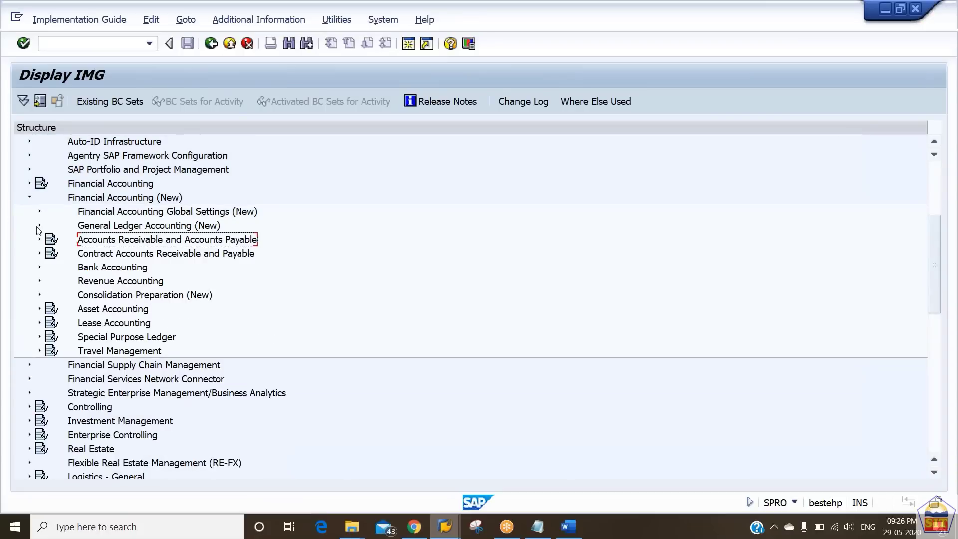
click(38, 226)
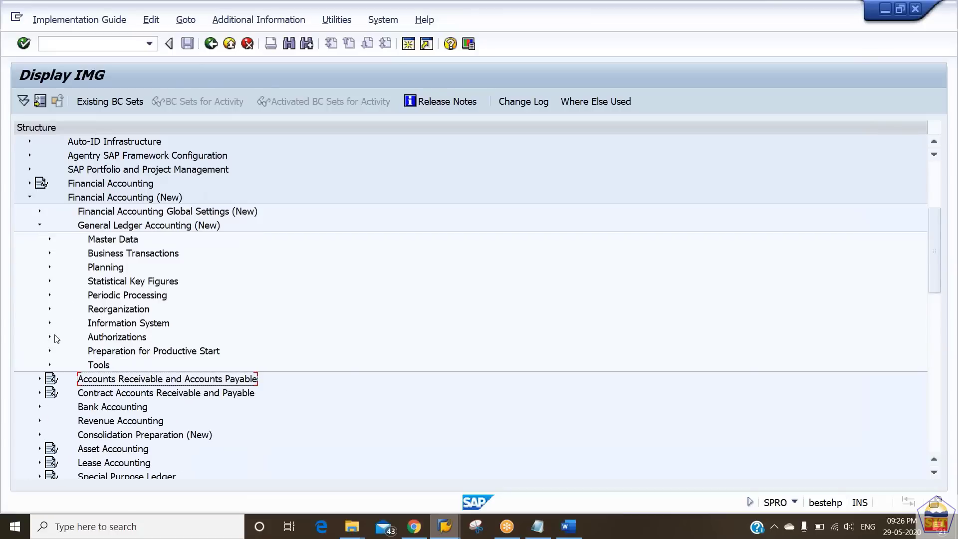
click(49, 296)
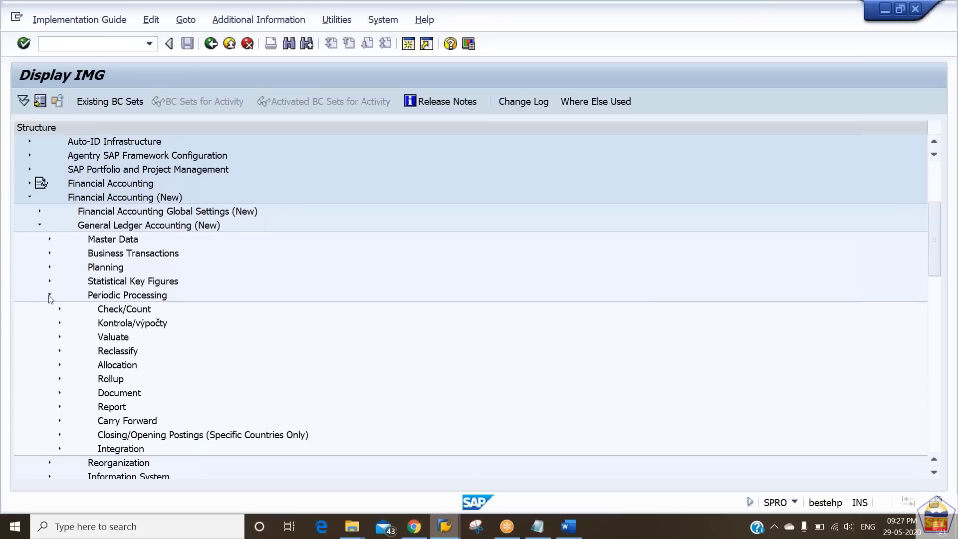
click(59, 337)
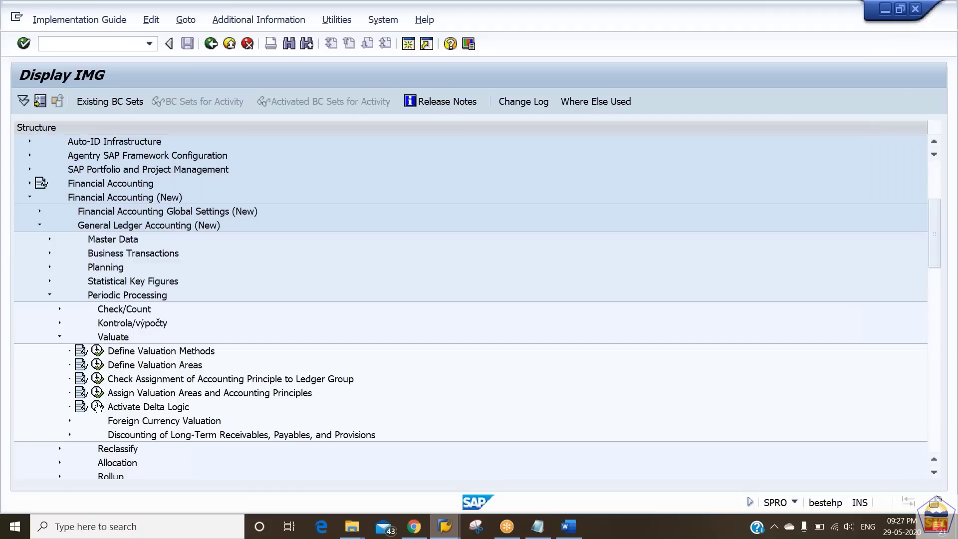
click(97, 352)
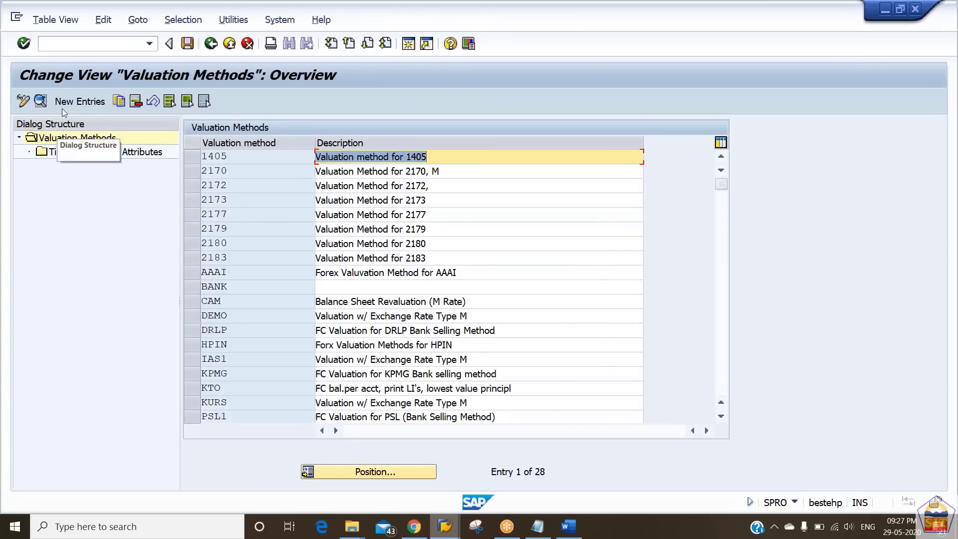
Step: Create a new valuation method 2184 with the Always evaluate procedure and the description Valuation Method for 2184
click(81, 101)
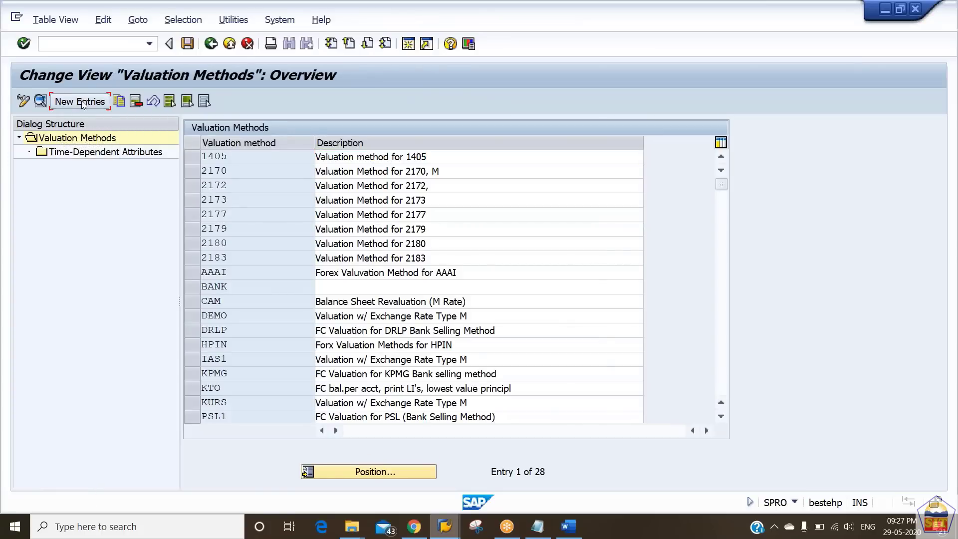
click(205, 203)
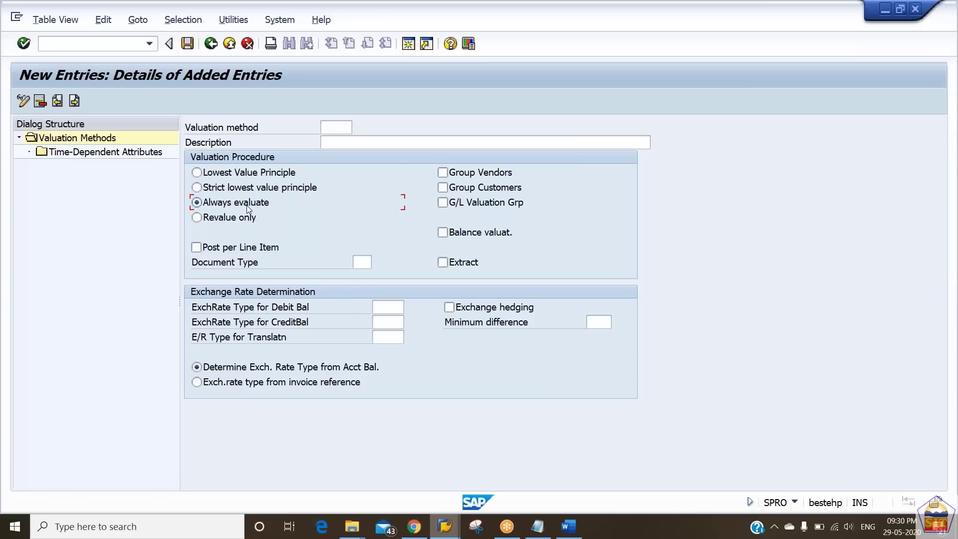
click(333, 128)
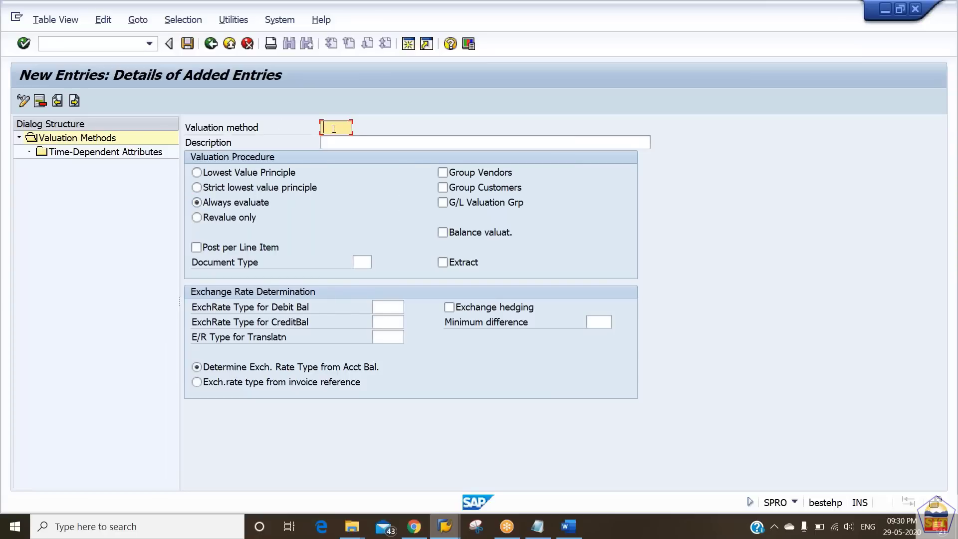
text(21)
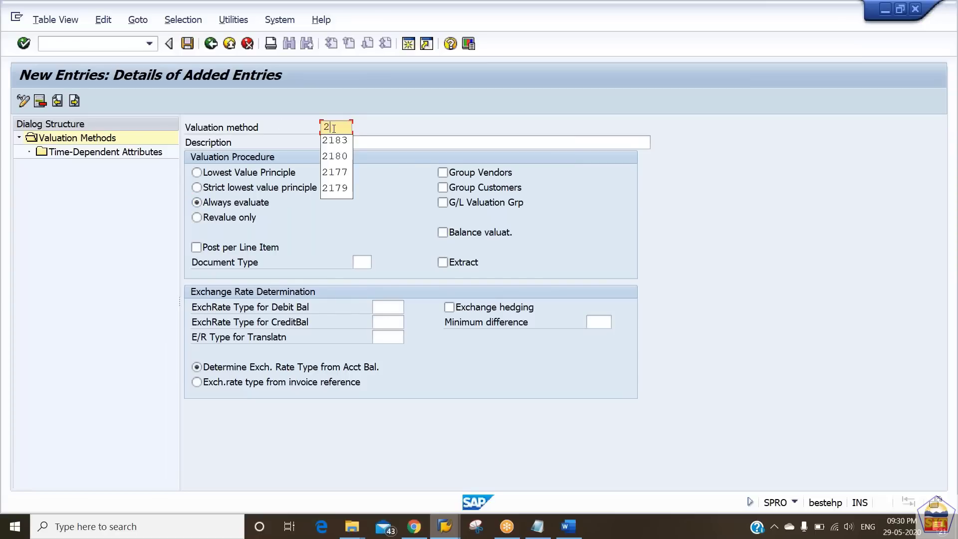
text(84)
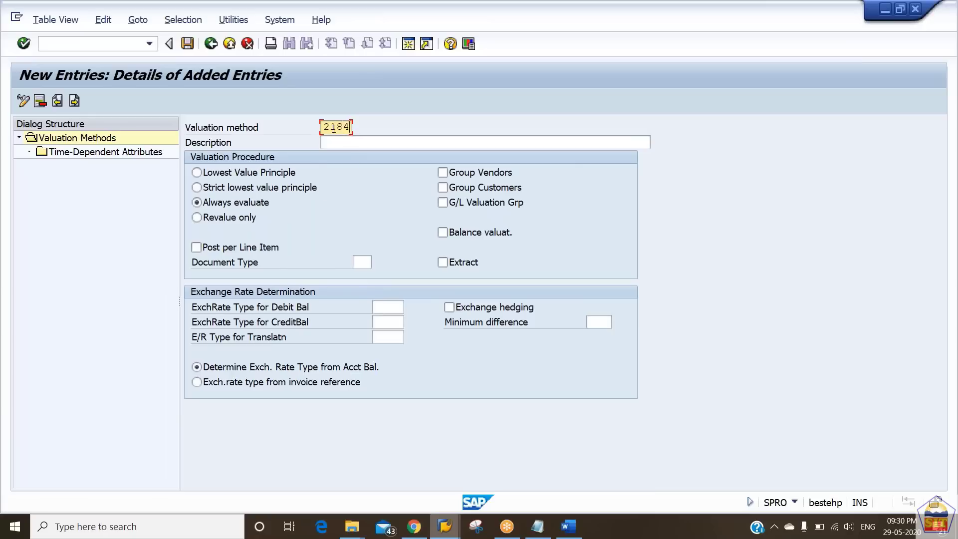
key(Tab)
key(BackSpace)
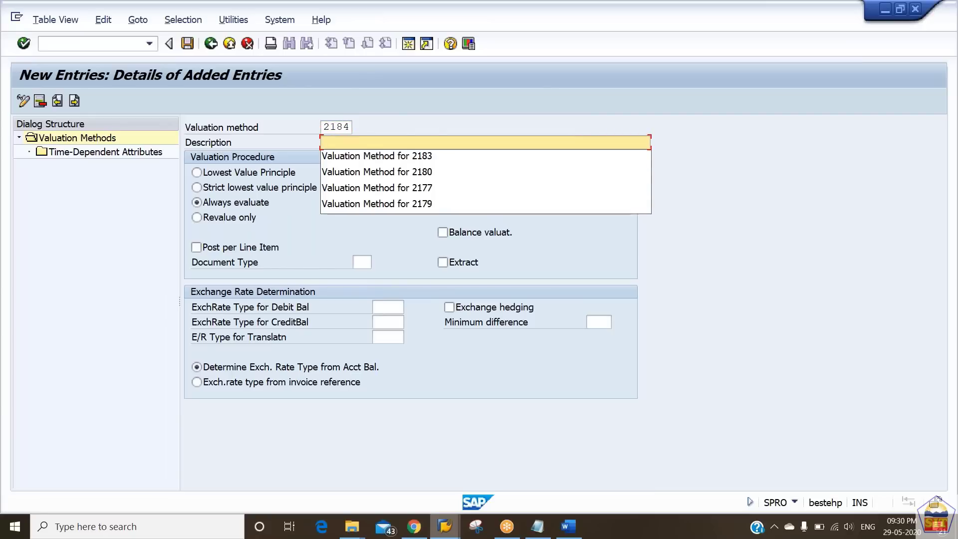
key(Down)
key(Return)
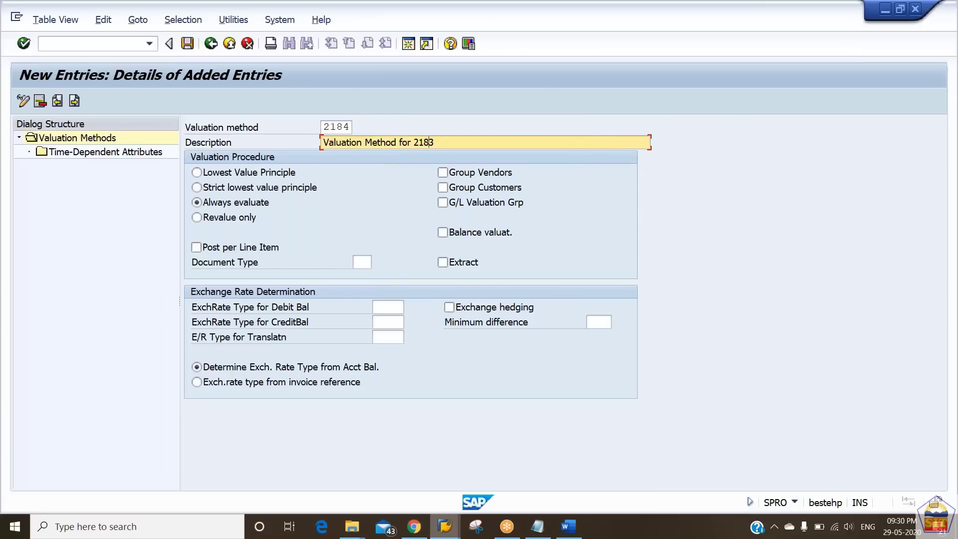
text(4)
key(Delete)
Step: Set the valuation method's document type to SA and its exchange rate type to 84 for both debit and credit balances
click(362, 261)
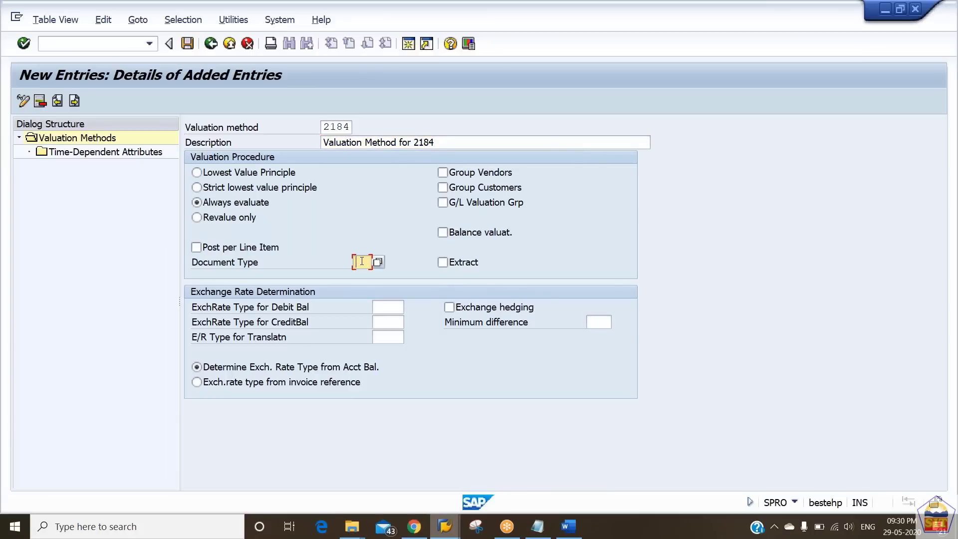
text(sa)
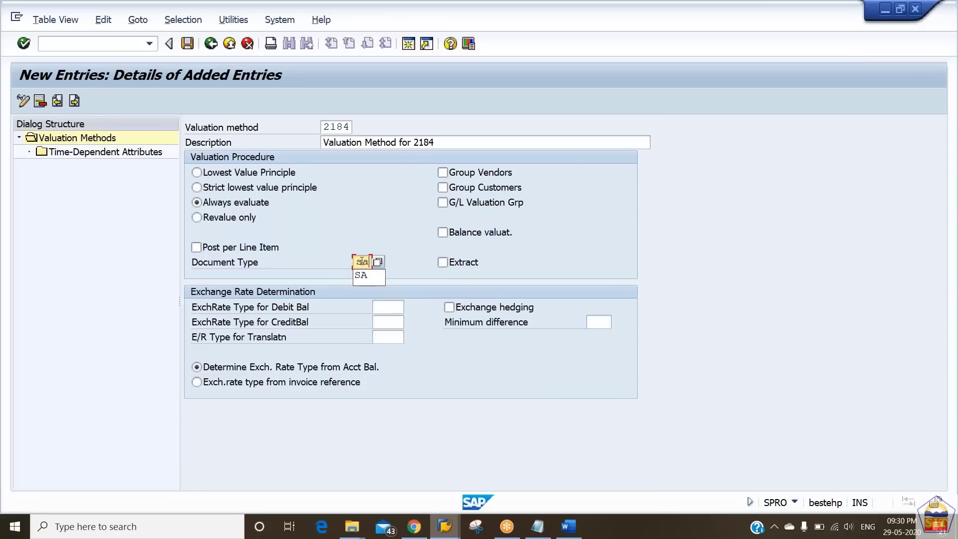
key(Tab)
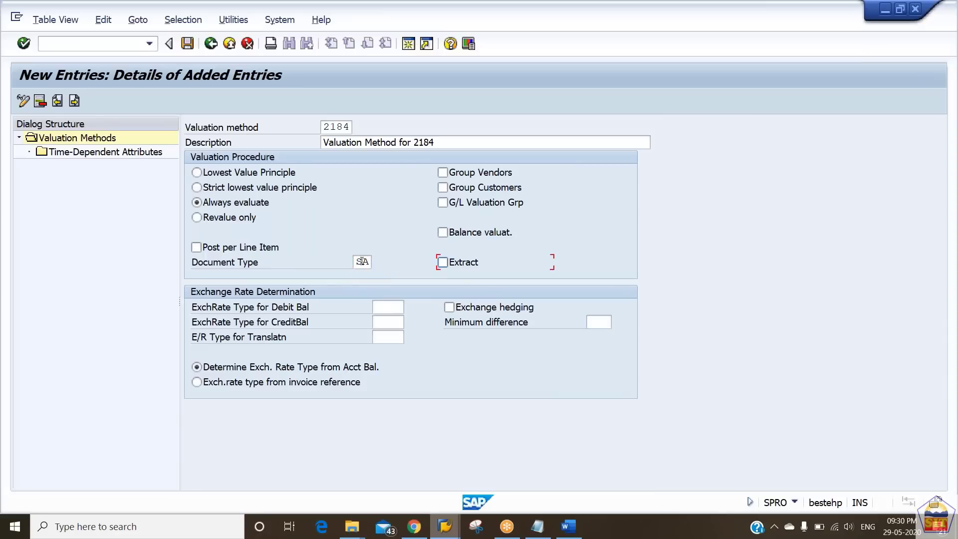
double_click(361, 262)
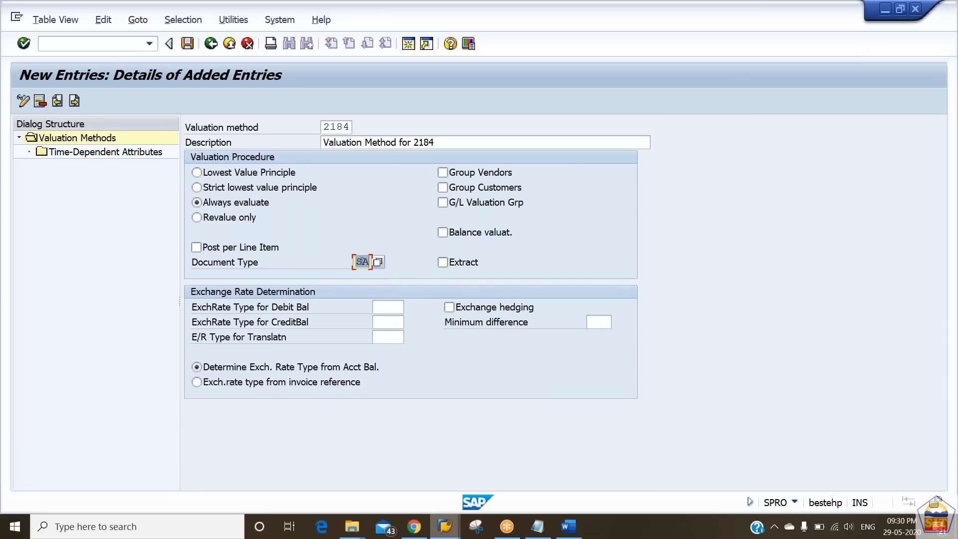
key(Tab)
key(Tab)
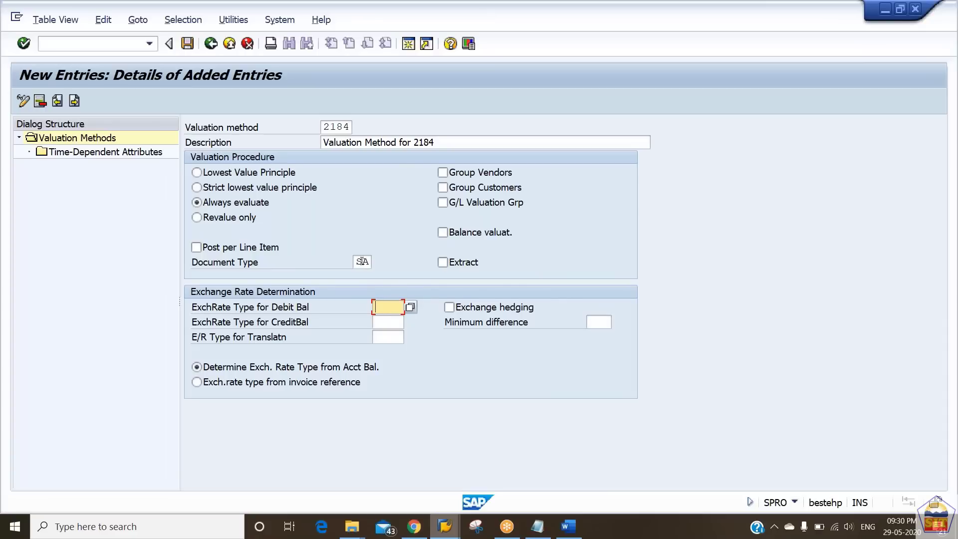
text(84)
key(Tab)
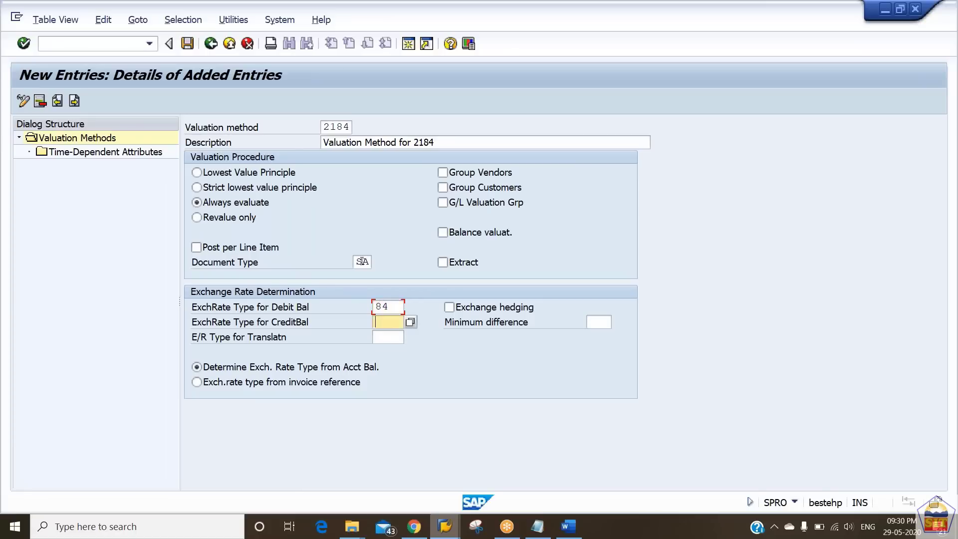
text(84)
key(Return)
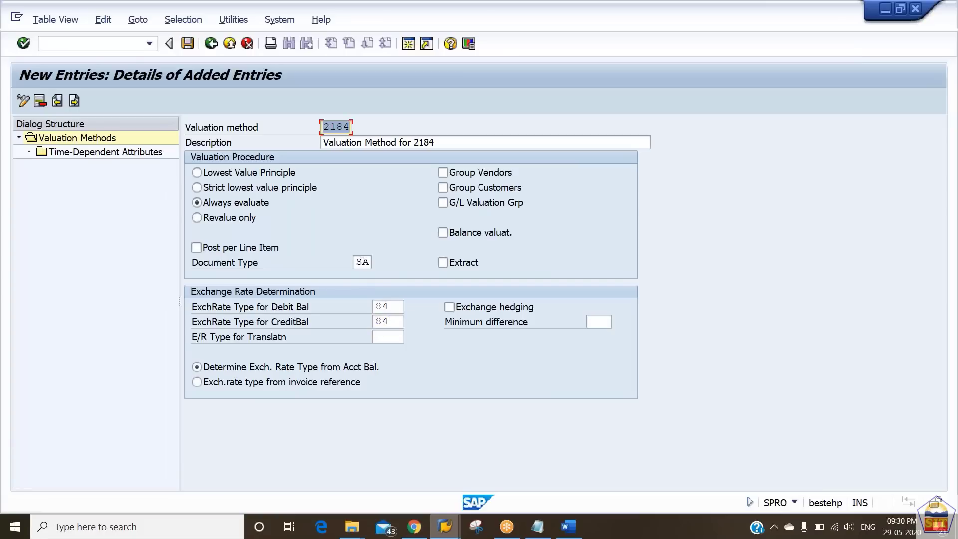
Step: Save the valuation method with the proposed customizing request and return to the Implementation Guide
click(186, 45)
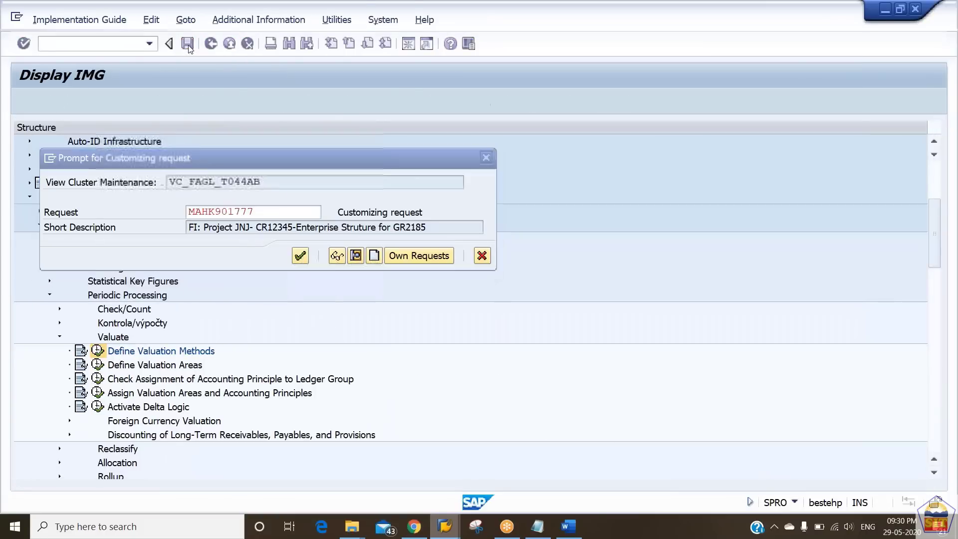
key(Return)
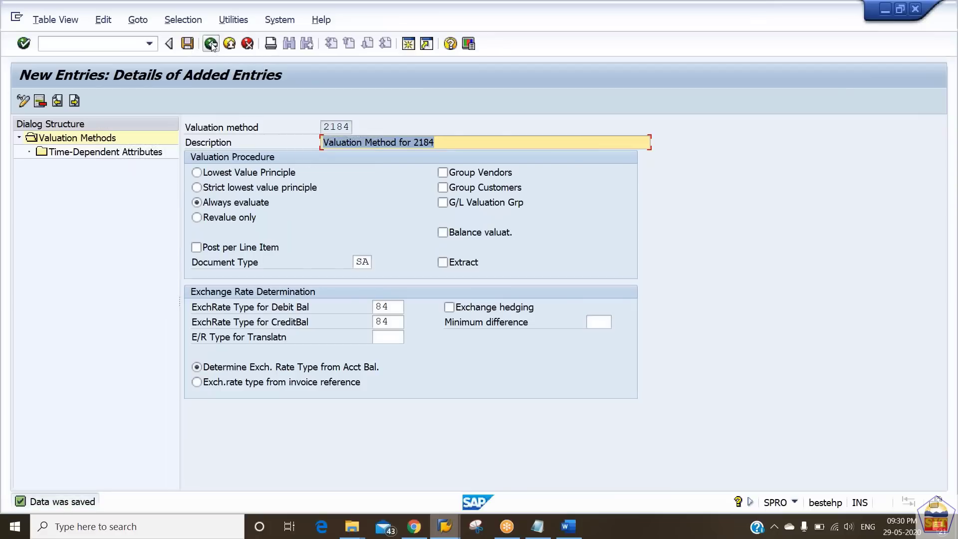
click(211, 43)
click(211, 44)
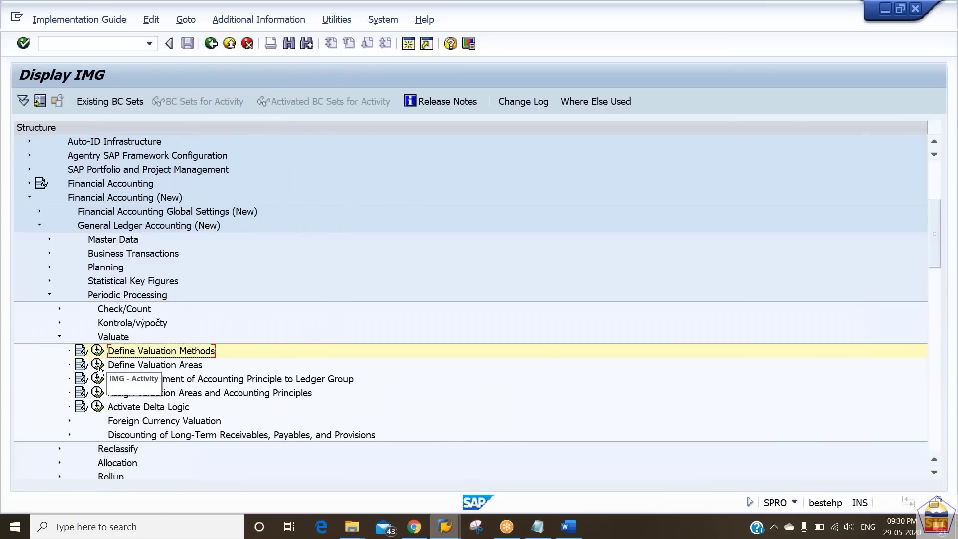
Step: Open Define Valuation Areas and create valuation area 84 with valuation method 2184 and the company code currency type
click(98, 365)
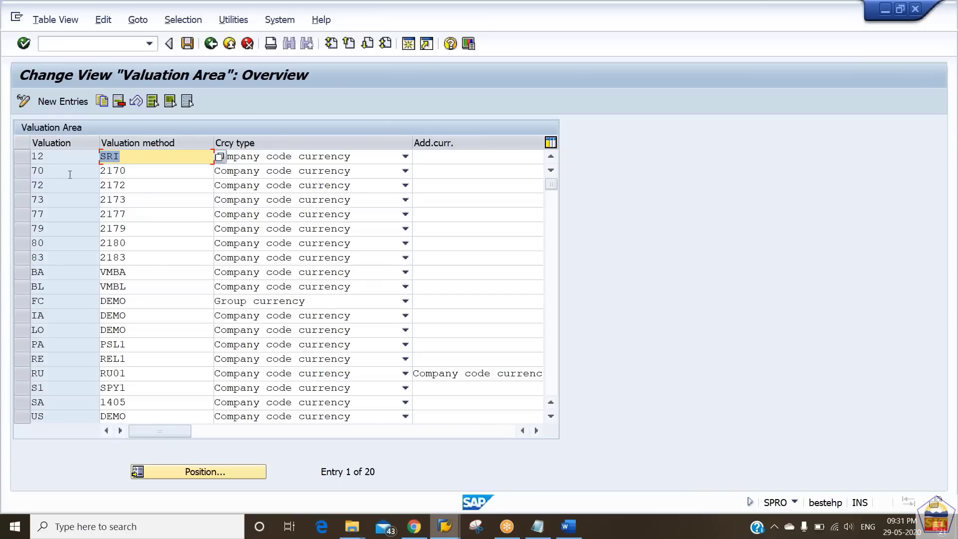
click(53, 103)
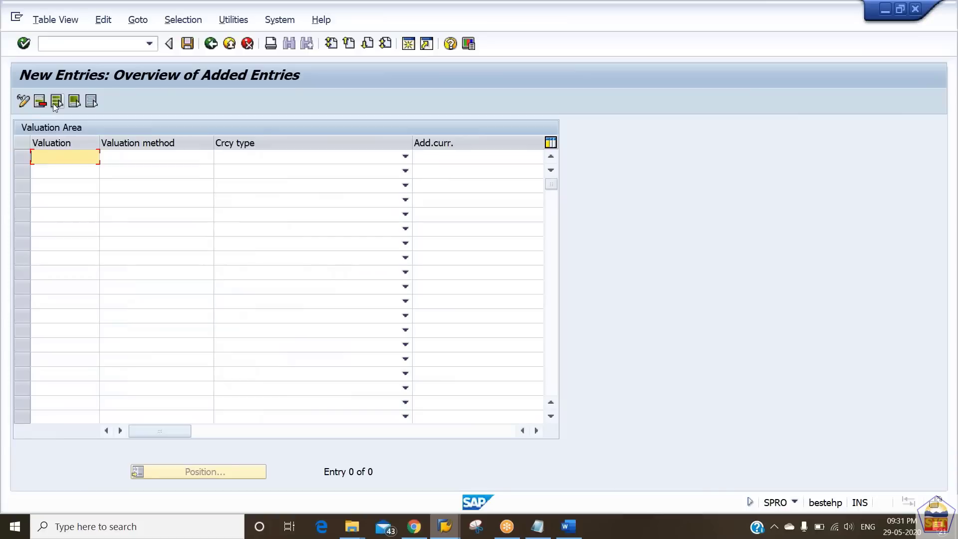
text(84)
key(Tab)
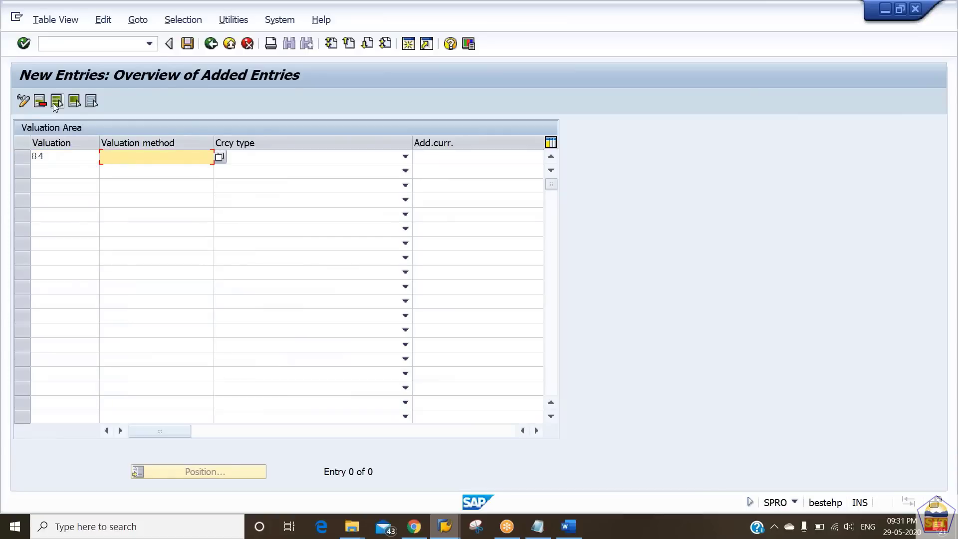
text(2184)
key(Tab)
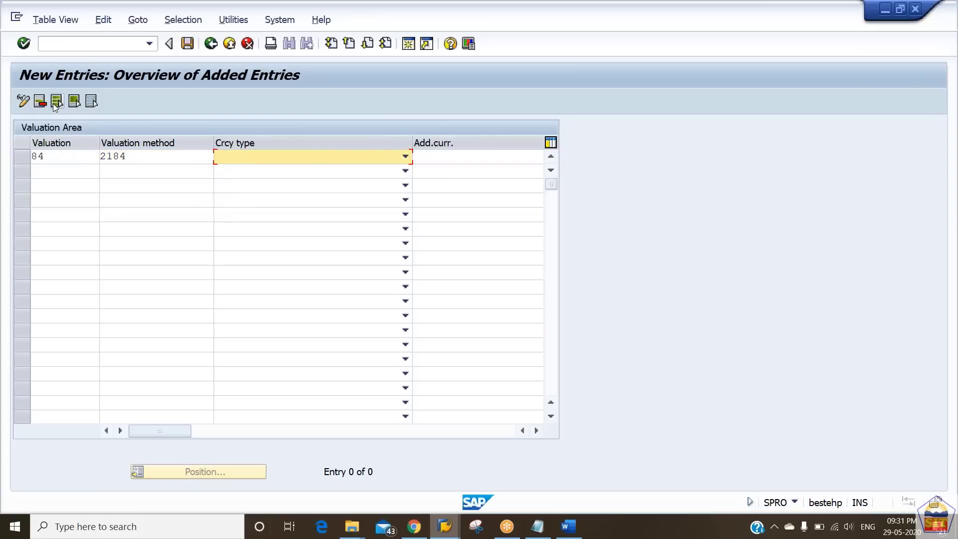
key(c)
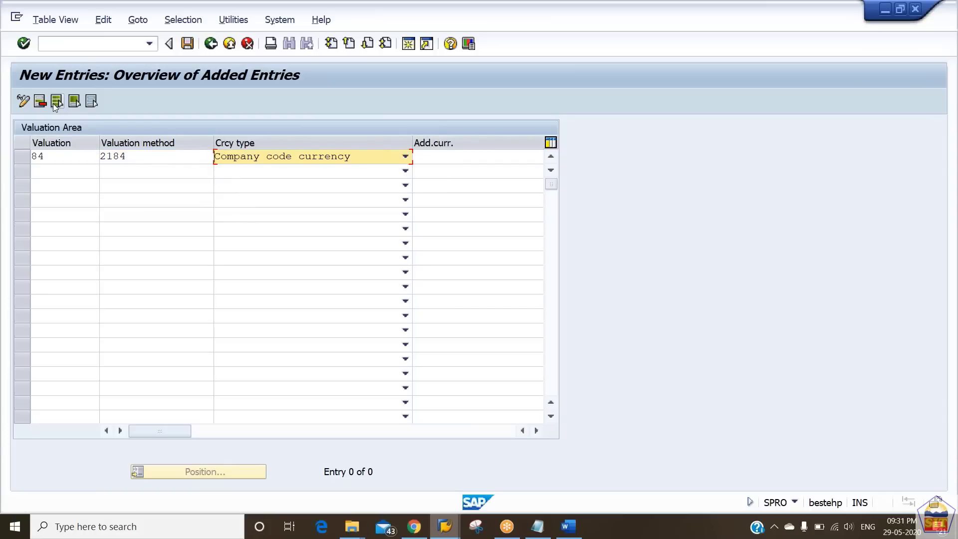
key(Return)
Step: Save the valuation area with the proposed customizing request and return to the Implementation Guide
key(ctrl+s)
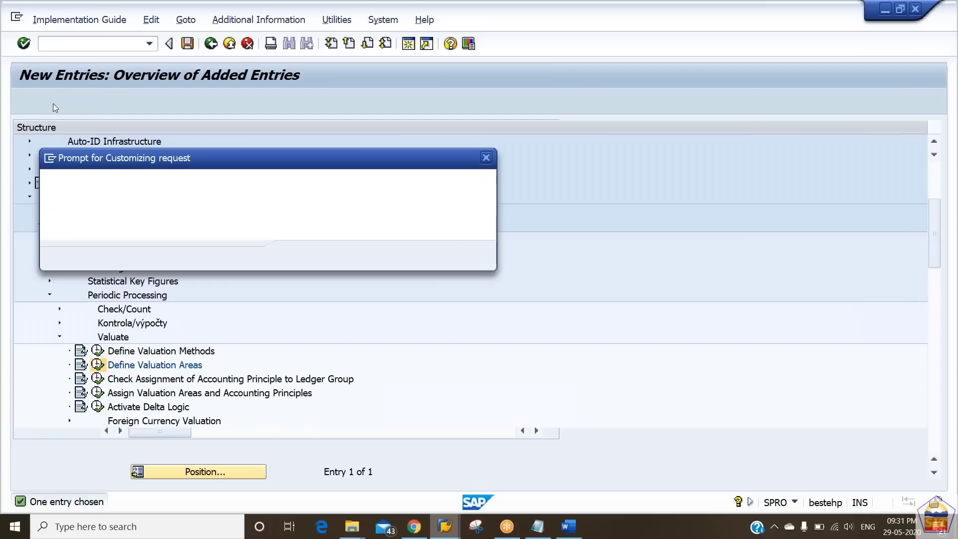
key(Return)
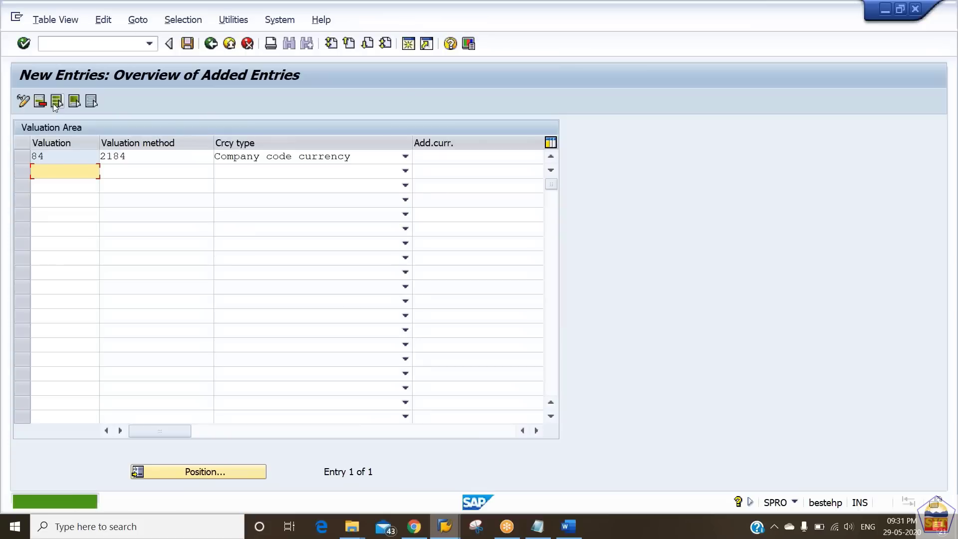
click(211, 44)
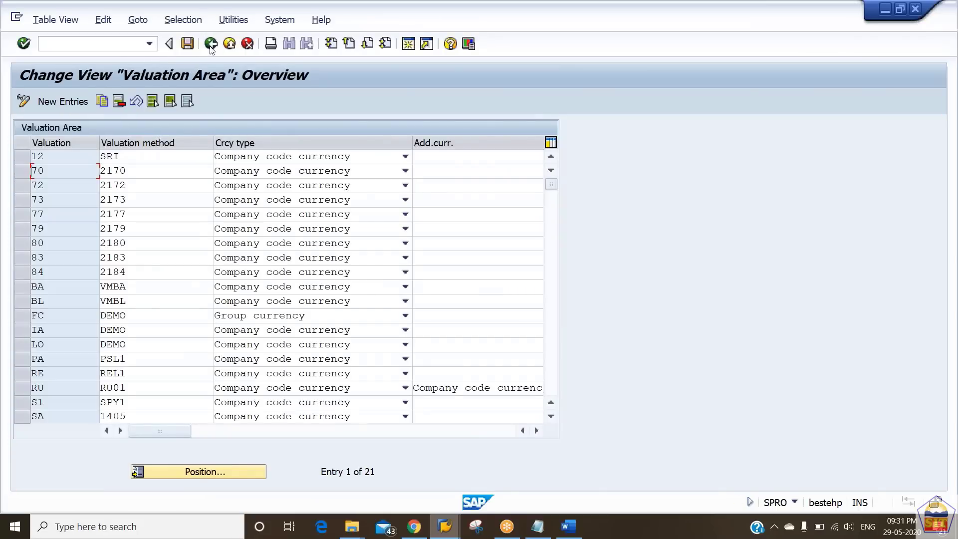
click(210, 43)
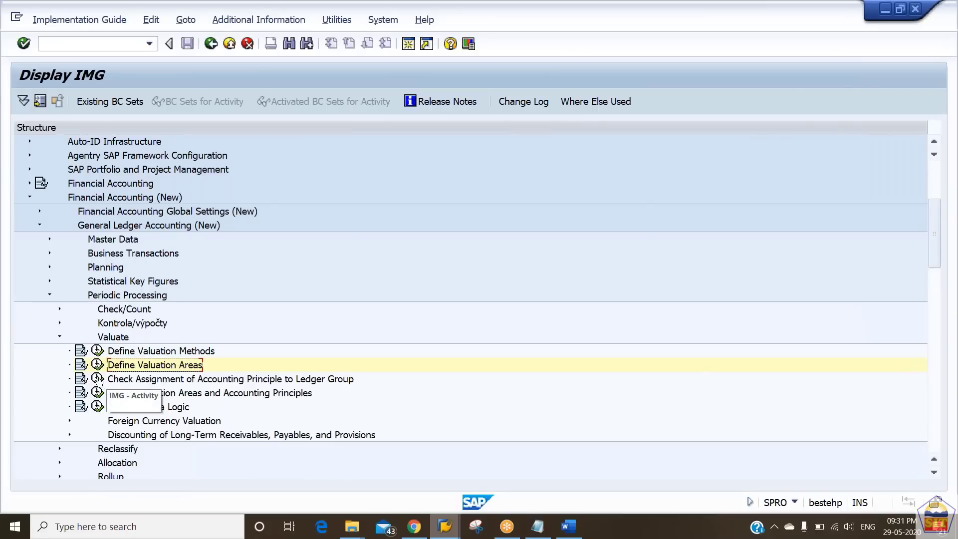
Step: Check that accounting principle 2184 is assigned to target ledger group 0L, and return to the Implementation Guide
click(98, 379)
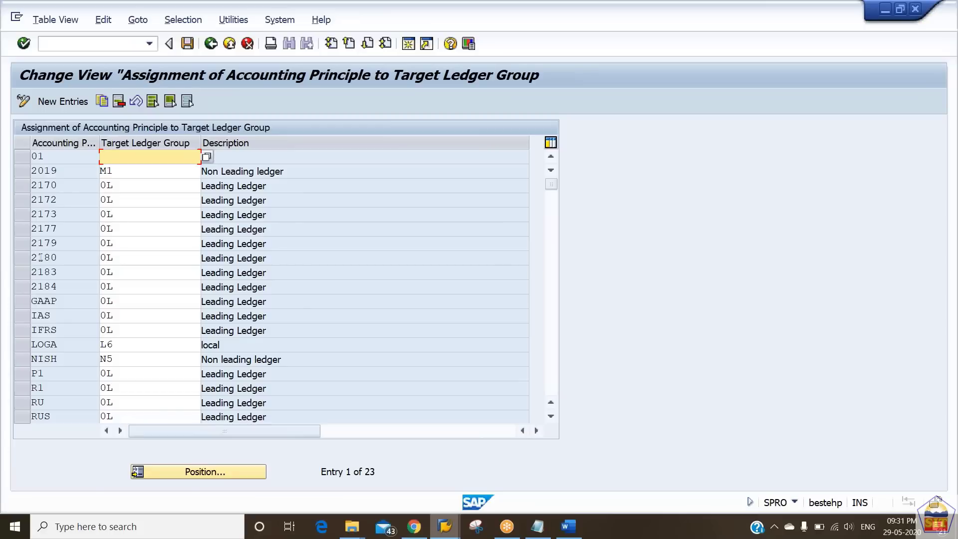
click(28, 292)
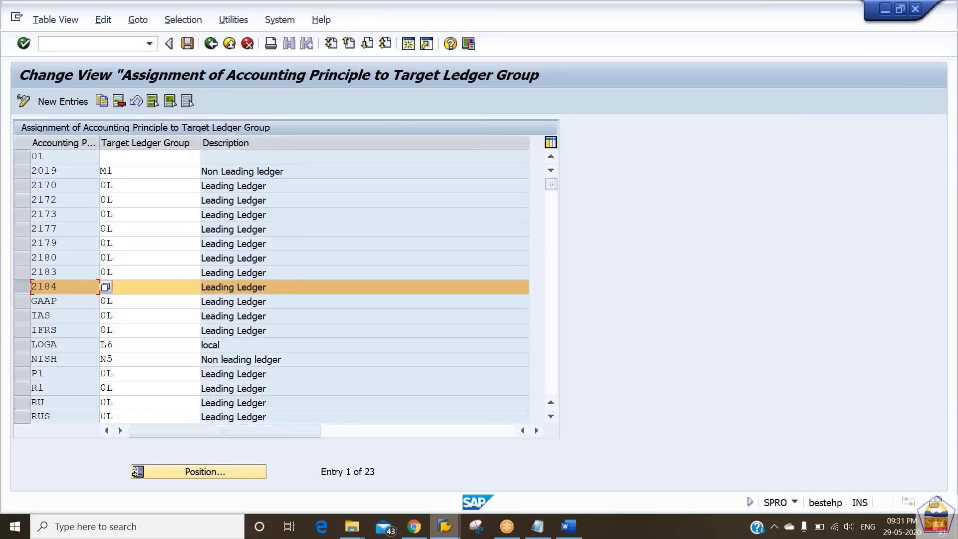
click(129, 285)
text(0L)
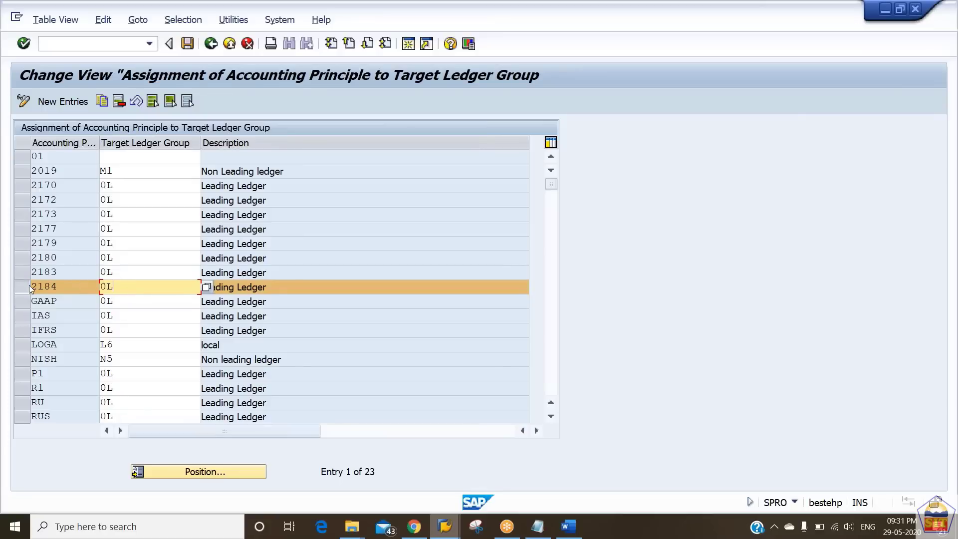
click(211, 47)
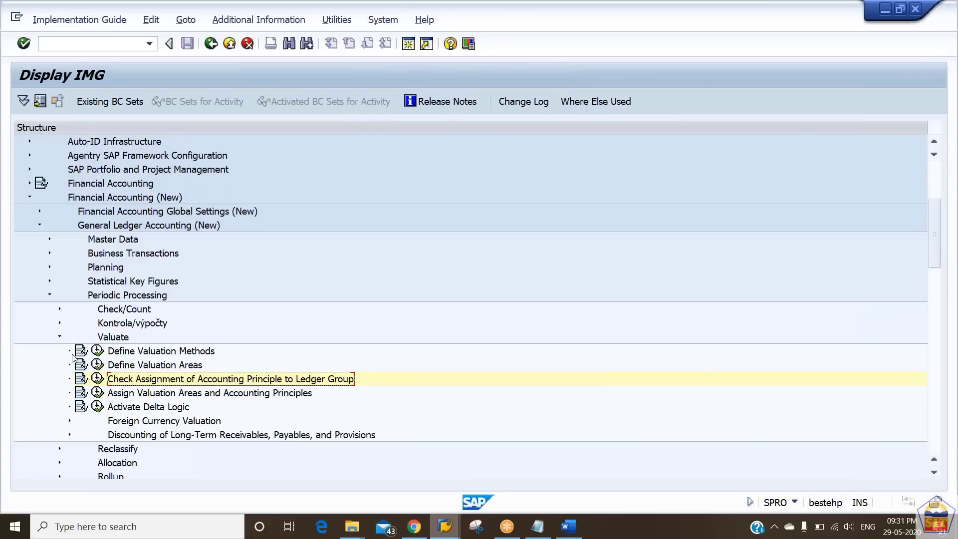
Step: Open Assign Valuation Areas and Accounting Principles and add an entry assigning valuation area 84 to accounting principle 2184
click(98, 394)
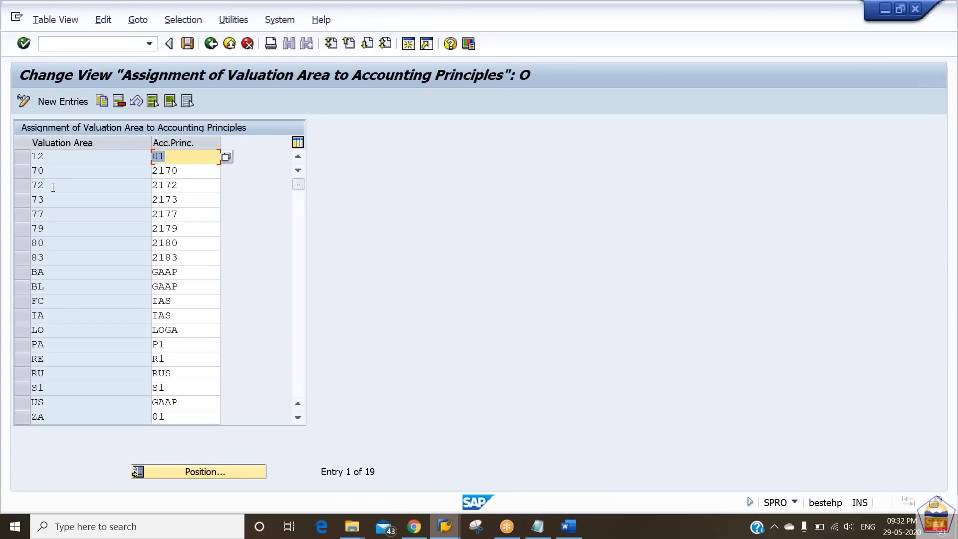
click(62, 102)
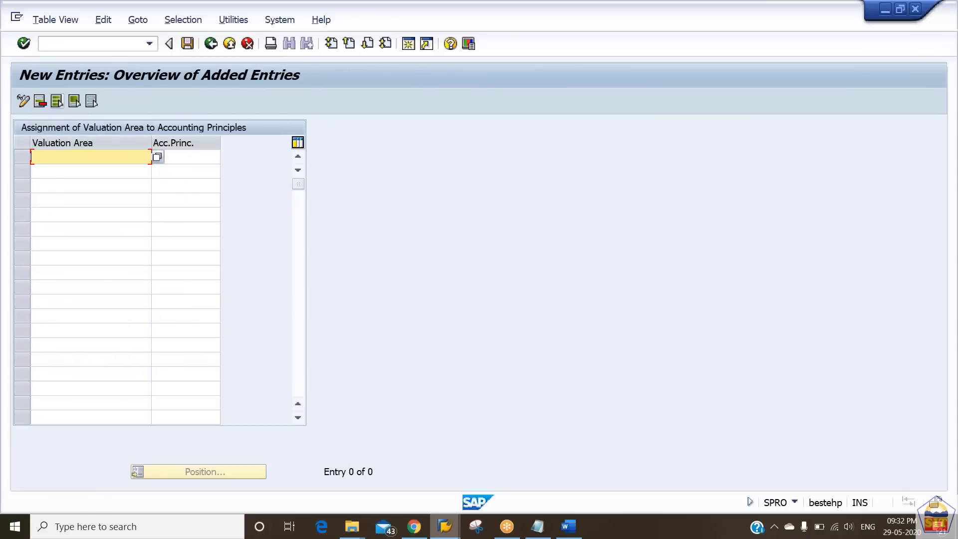
text(84)
key(Tab)
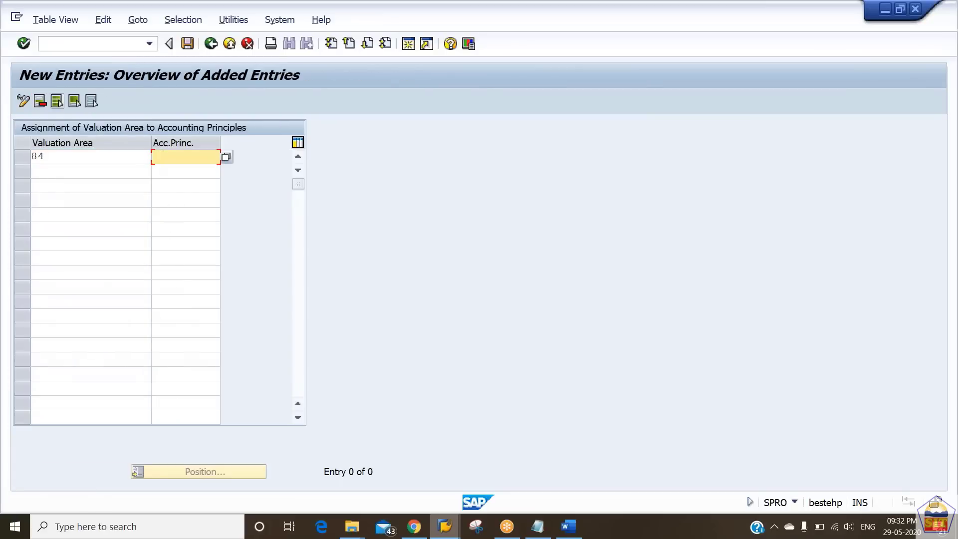
text(21)
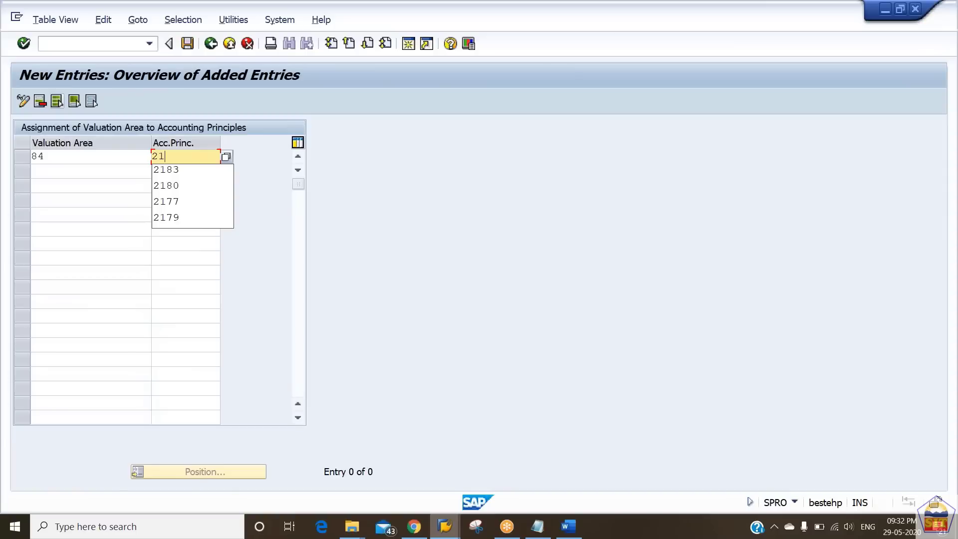
text(84)
key(Return)
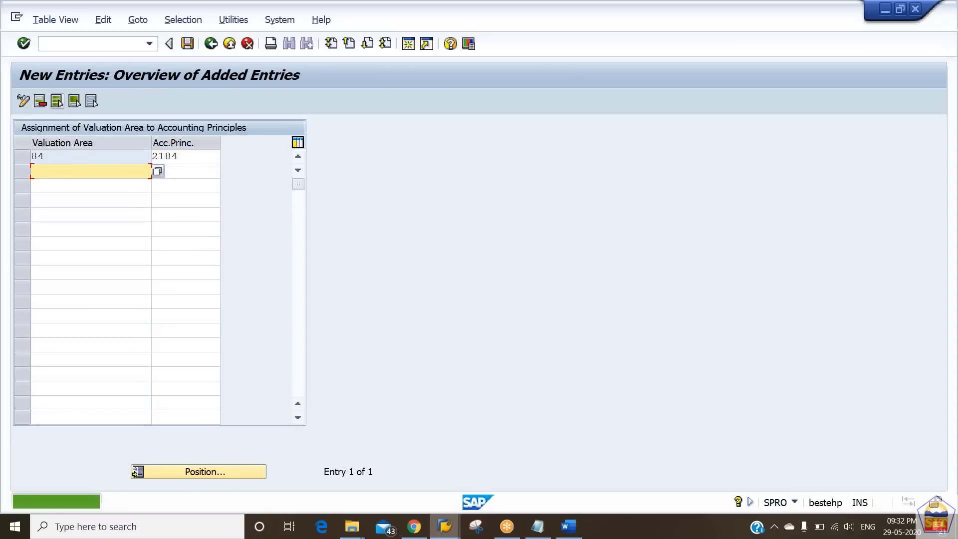
Step: Save the valuation area assignment with the proposed customizing request and return to the Implementation Guide
key(ctrl+s)
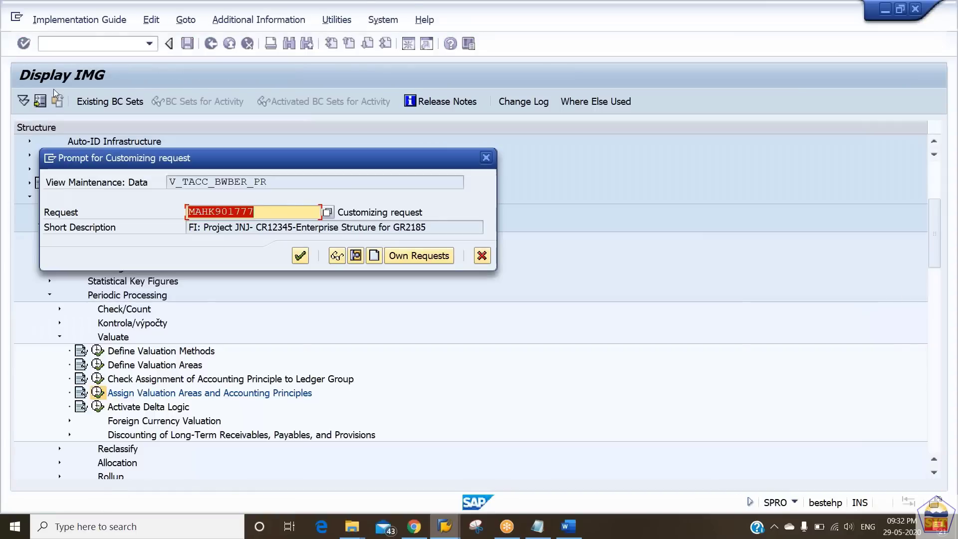
key(Return)
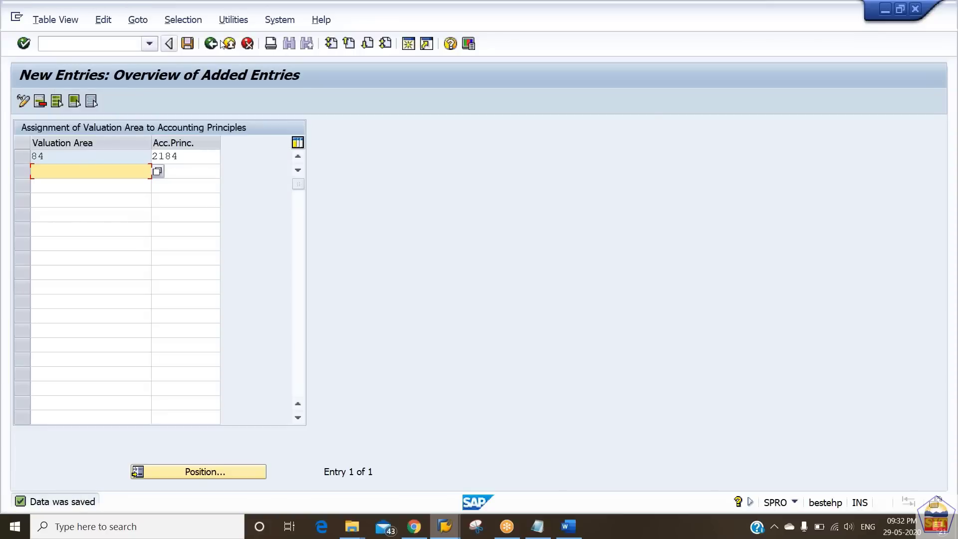
click(211, 44)
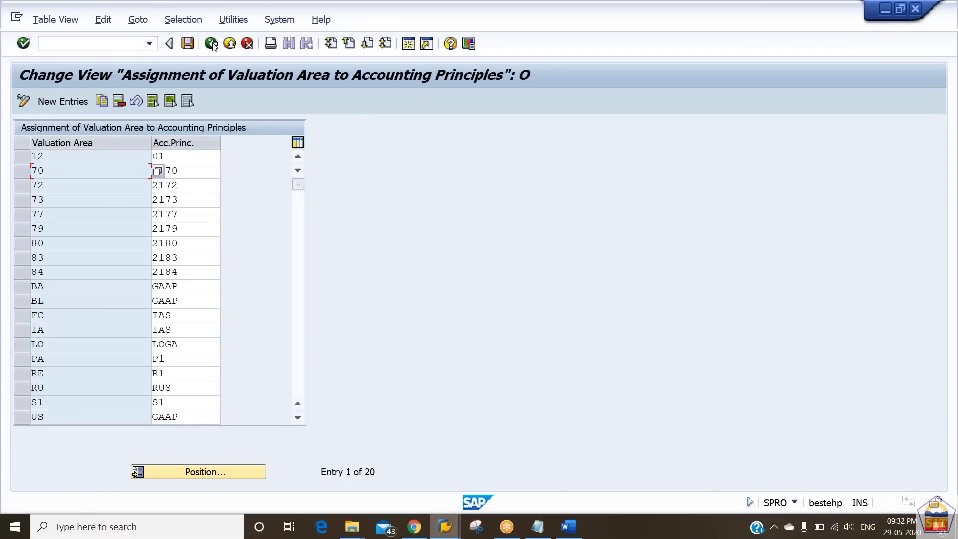
click(211, 43)
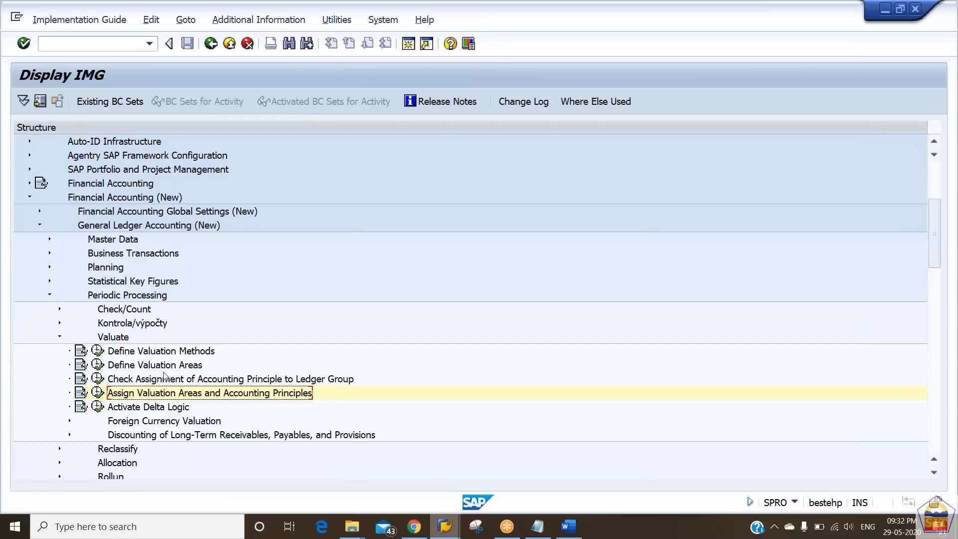
Step: Under Foreign Currency Valuation, open Prepare Automatic Postings and go into procedure KDF for chart of accounts CA84
click(69, 422)
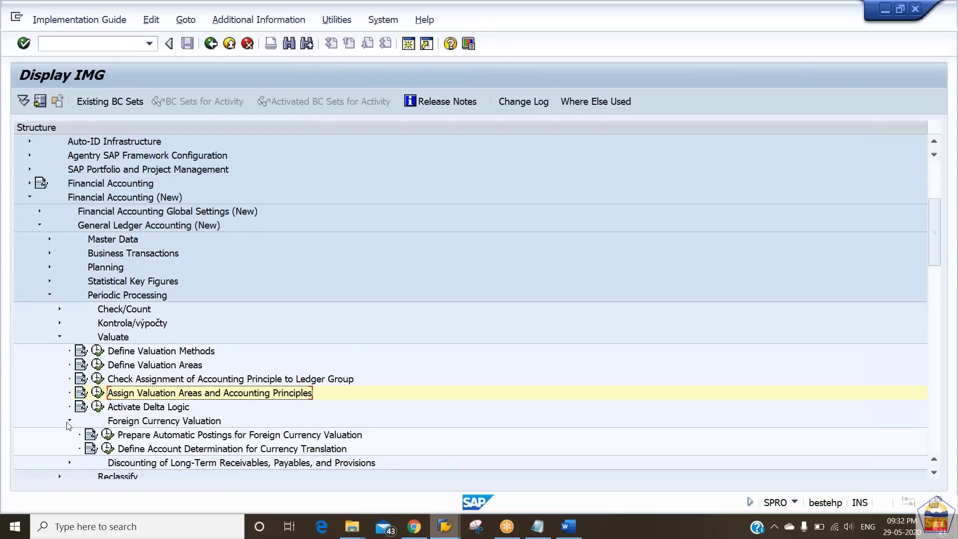
click(106, 434)
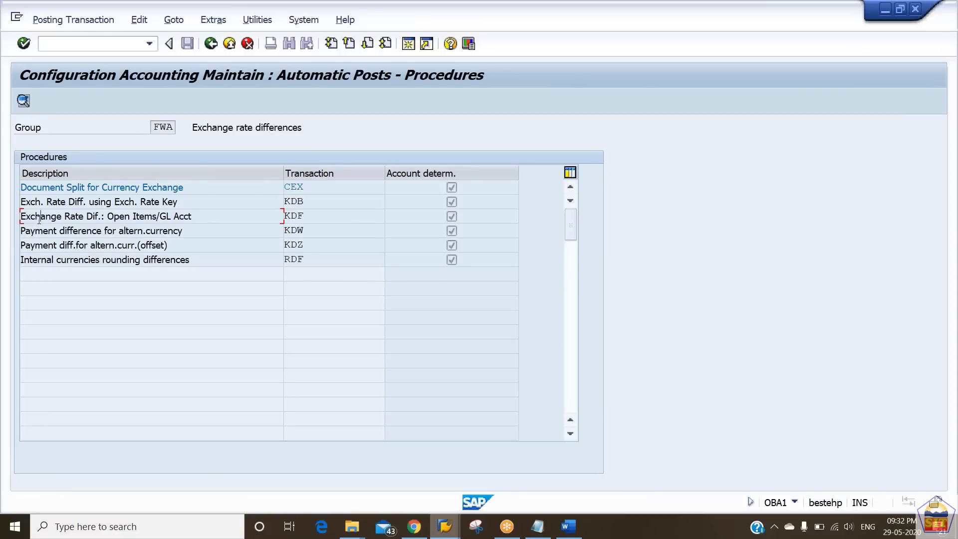
drag(39, 219, 238, 216)
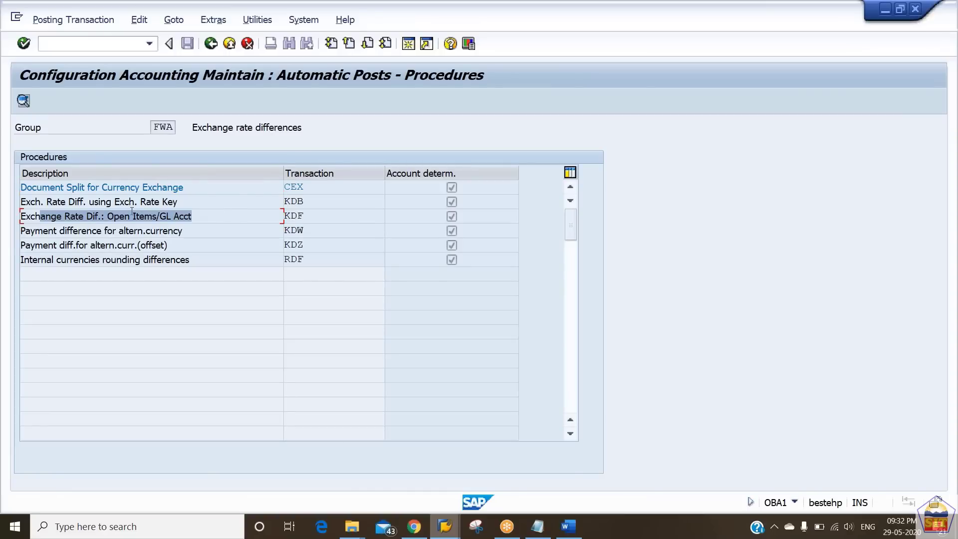
click(315, 217)
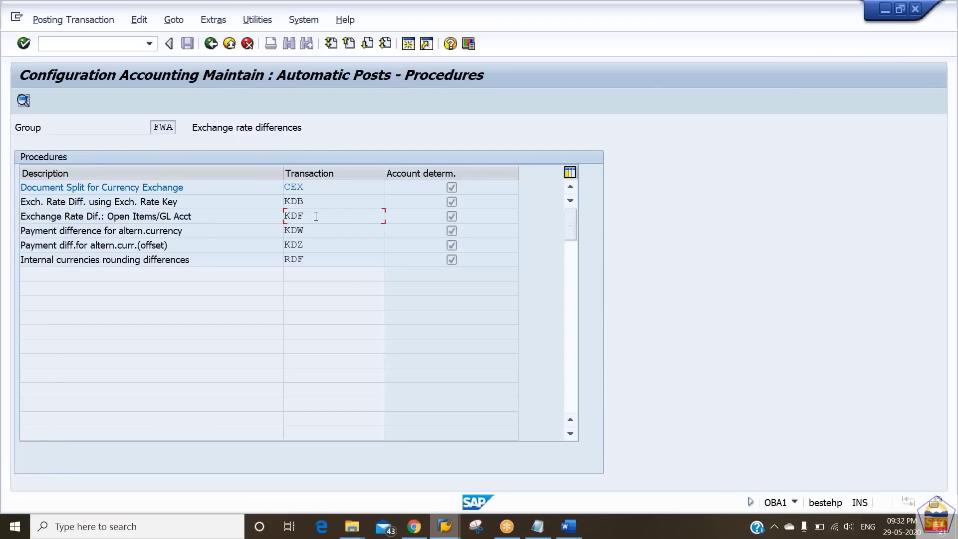
double_click(315, 216)
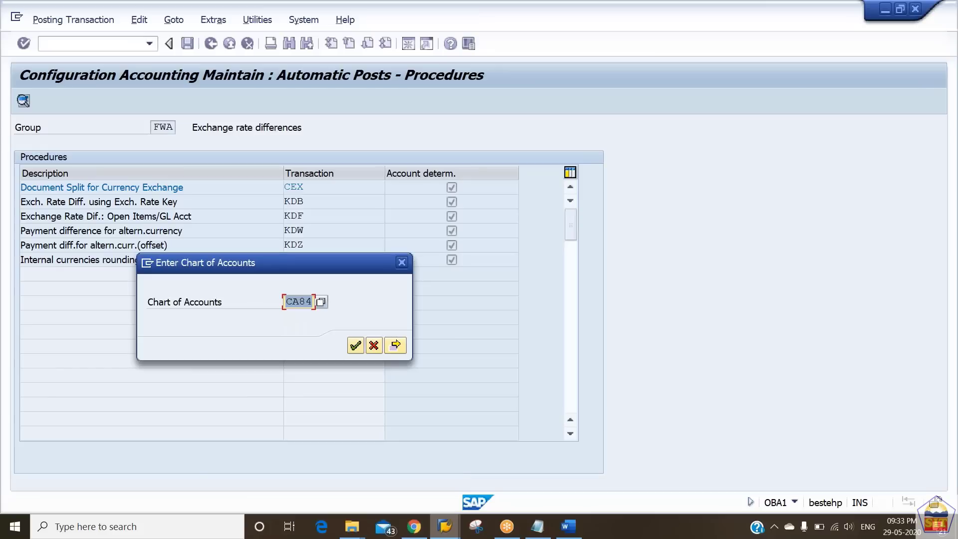
click(355, 345)
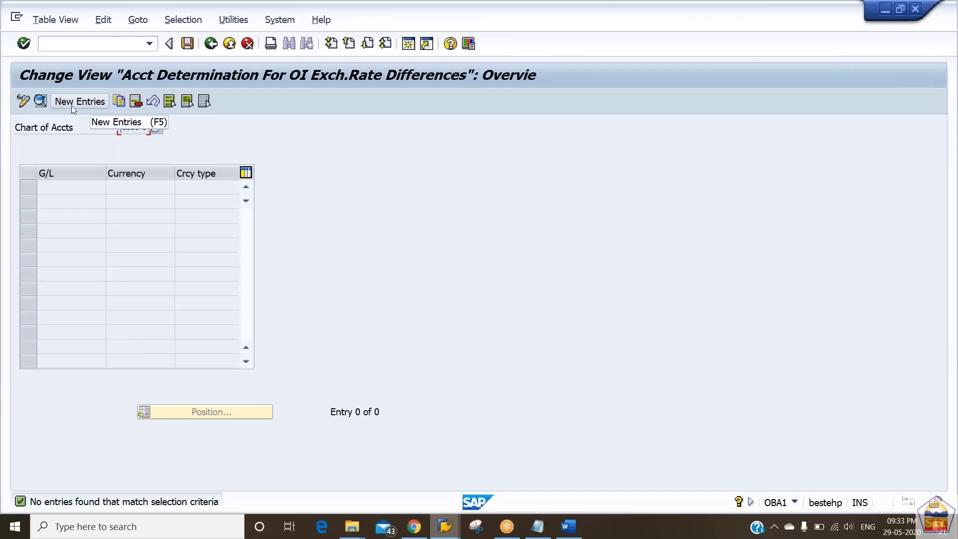
Step: Create a new exchange rate difference entry for G/L account 100500, leaving the currency and currency type blank
click(73, 106)
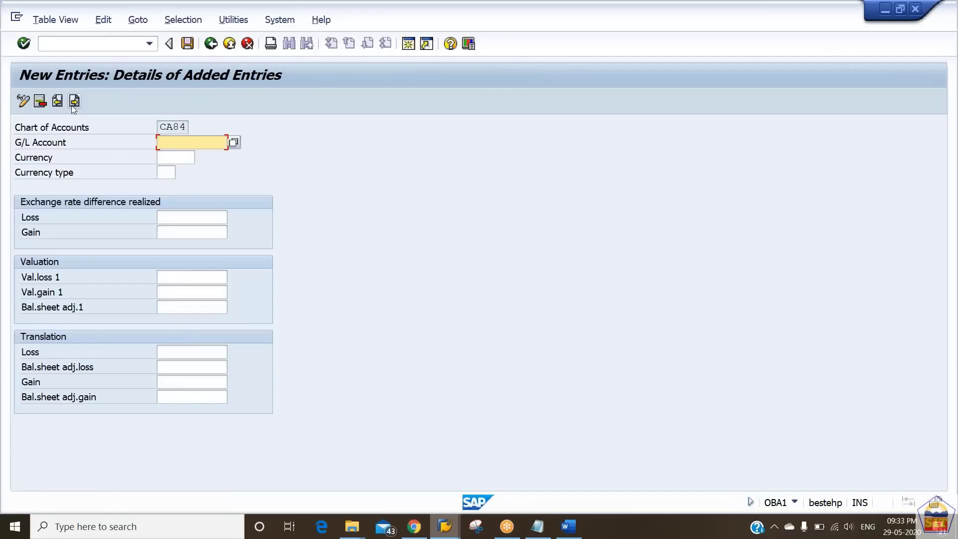
text(100500)
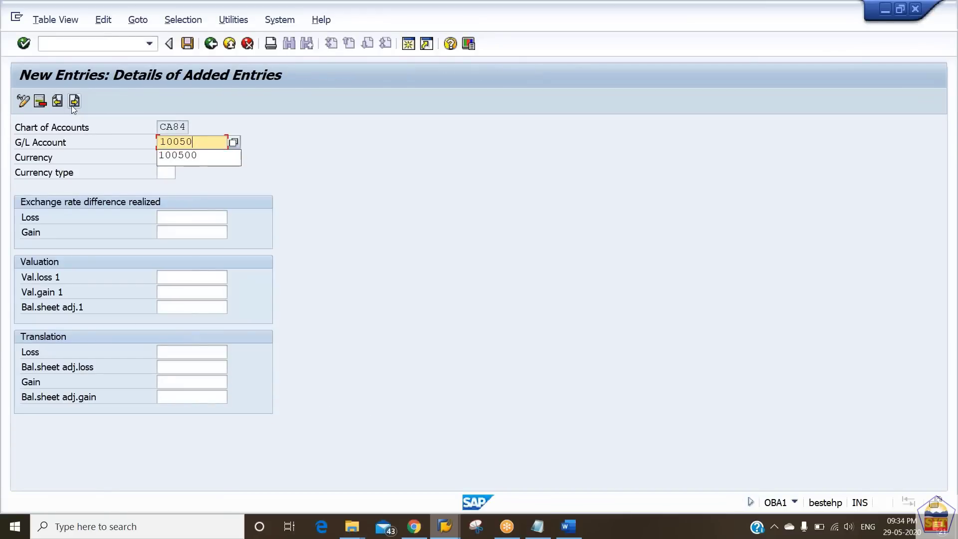
key(Tab)
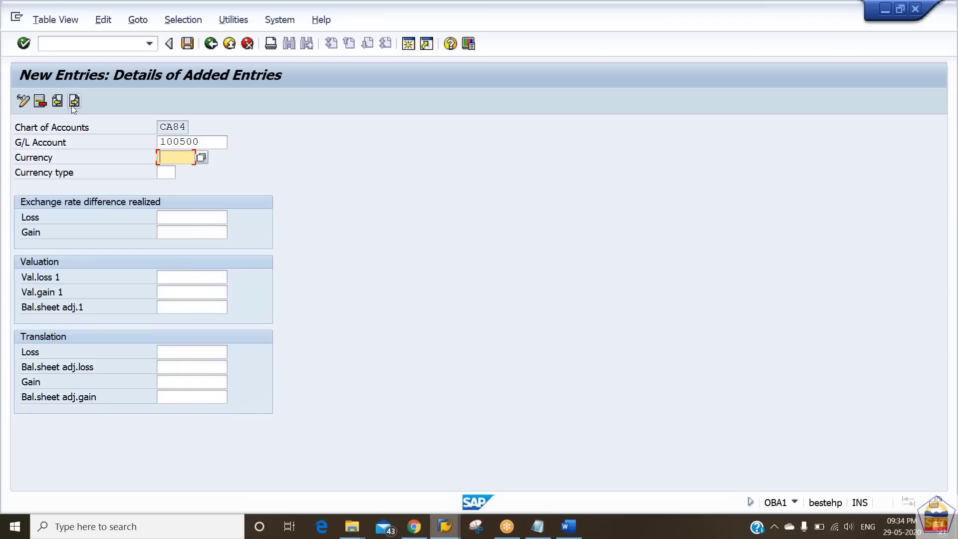
key(Tab)
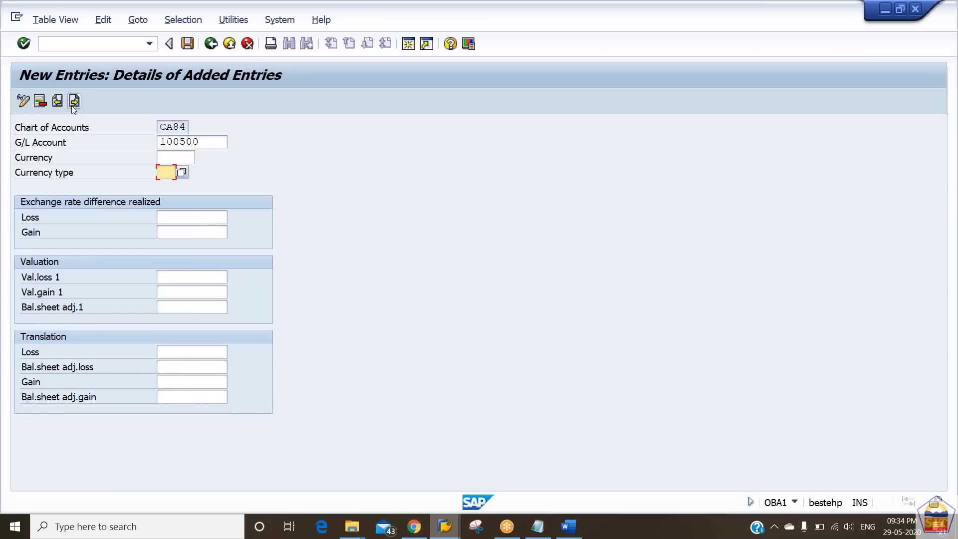
key(Tab)
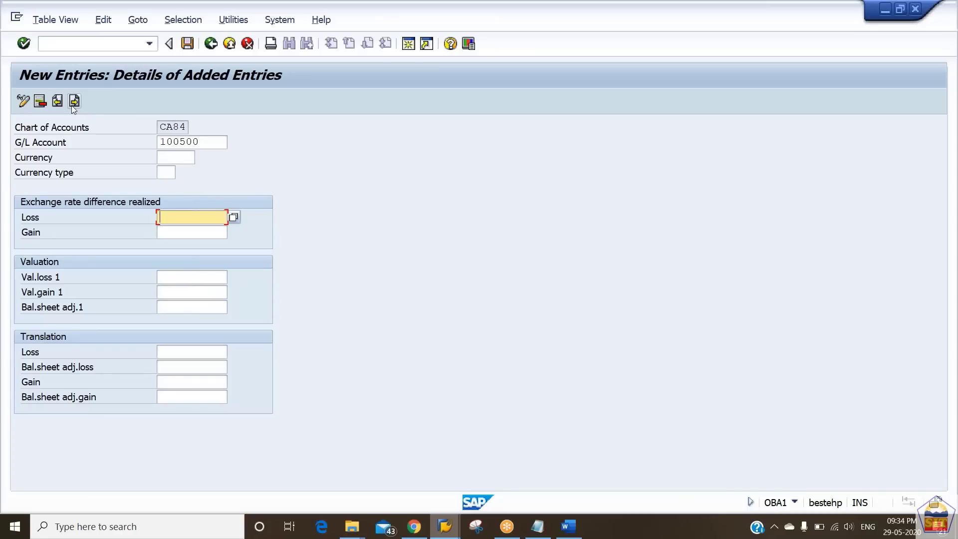
key(Tab)
key(Tab)
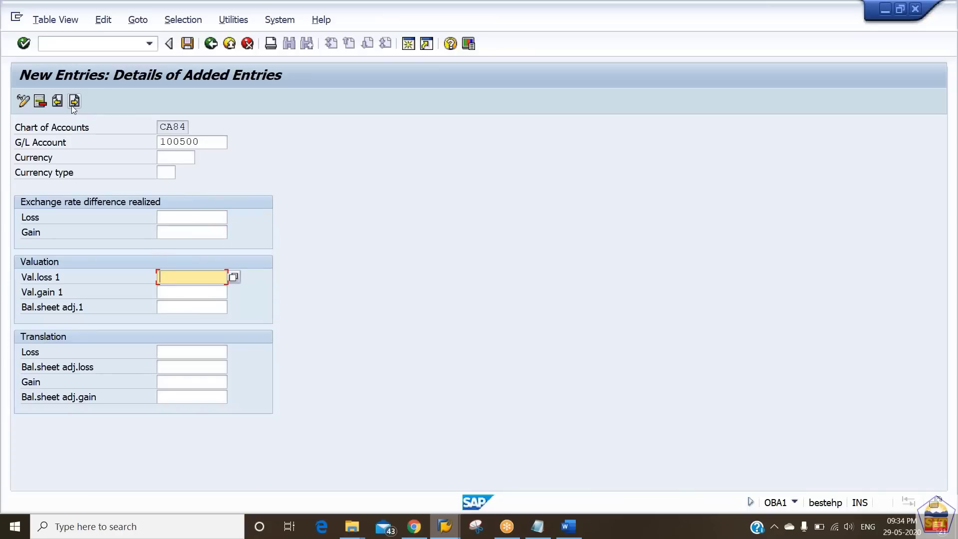
key(shift+Tab)
key(shift+Tab)
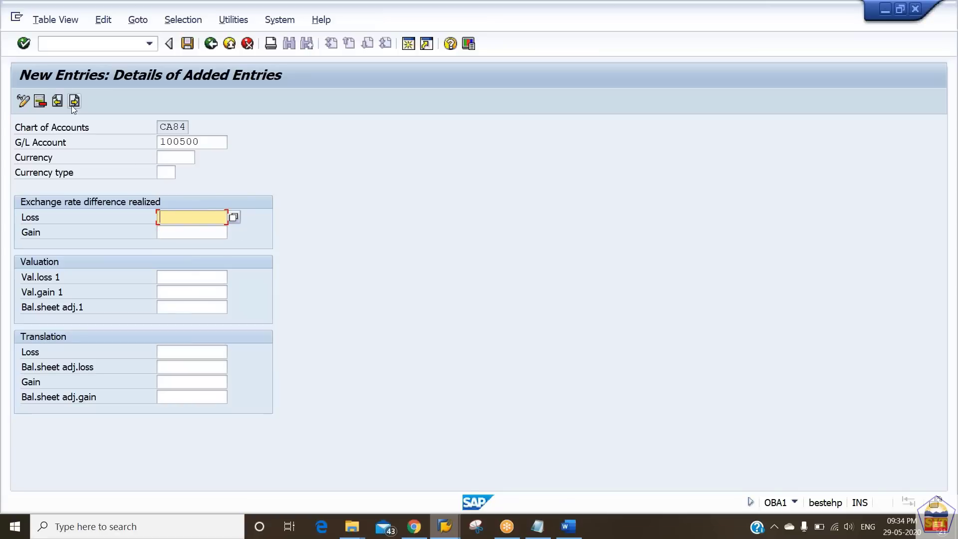
text(3003)
key(BackSpace)
key(BackSpace)
key(BackSpace)
key(BackSpace)
key(BackSpace)
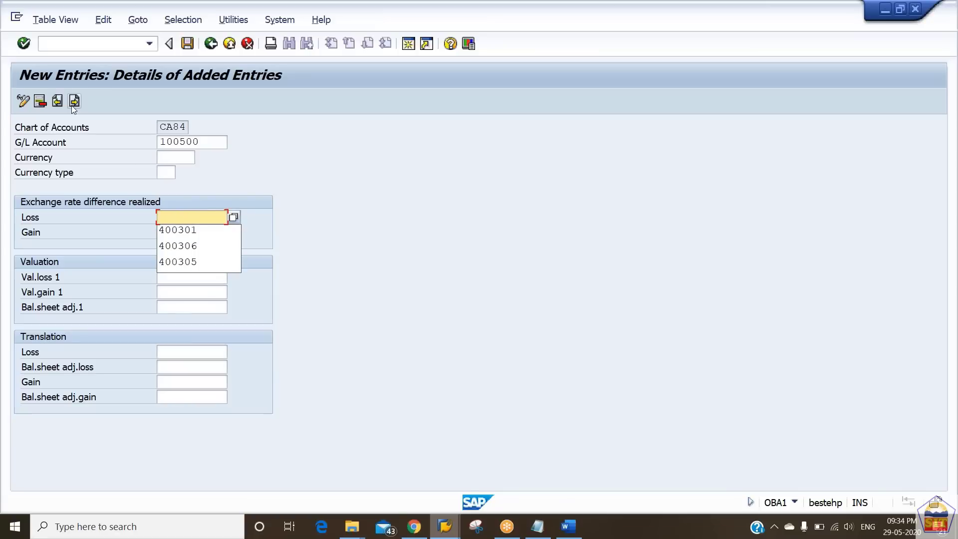
Step: Set the realized exchange rate difference loss account to 400302
key(Down)
key(Tab)
key(shift+Tab)
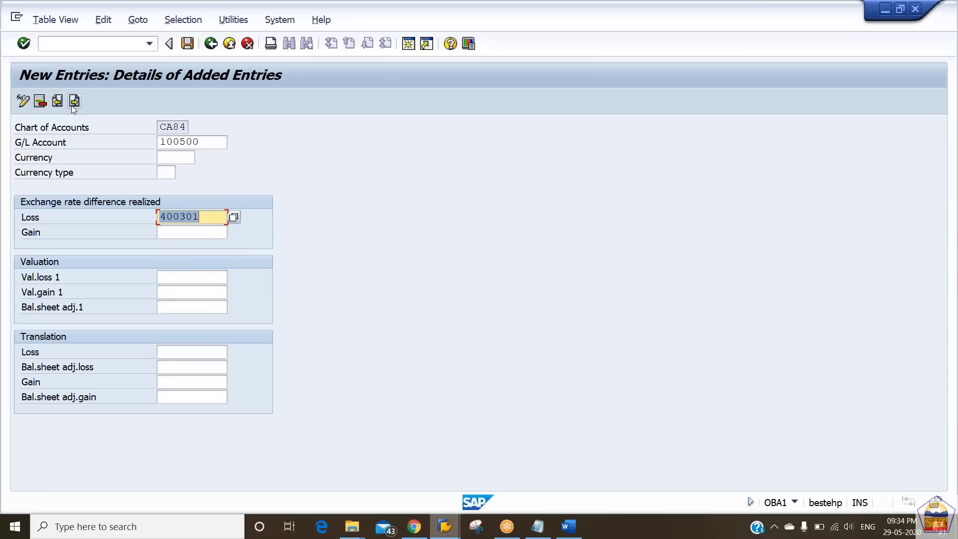
key(Right)
text(2)
key(Delete)
key(Tab)
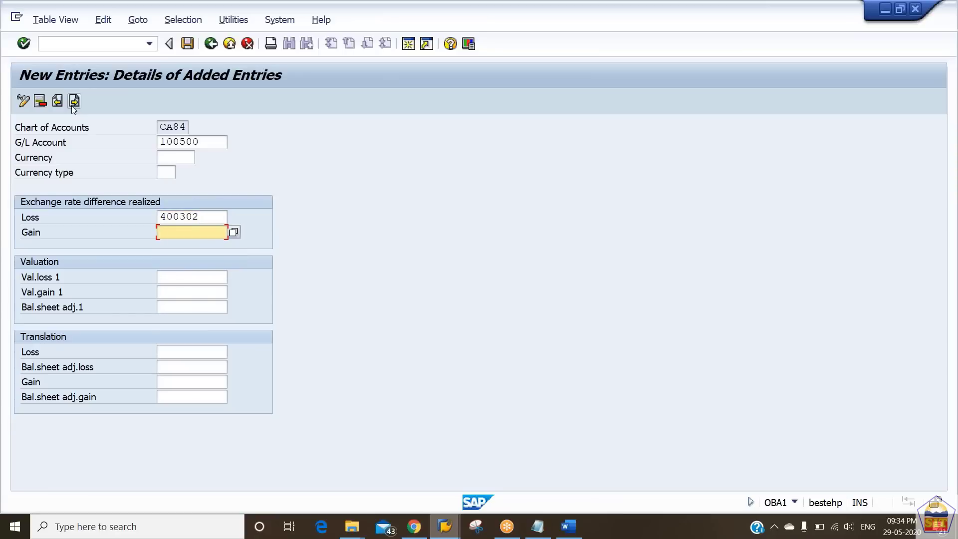
Step: Enter 300102 as the realized exchange rate gain account and the prefix 400 for valuation loss 1
text(30010)
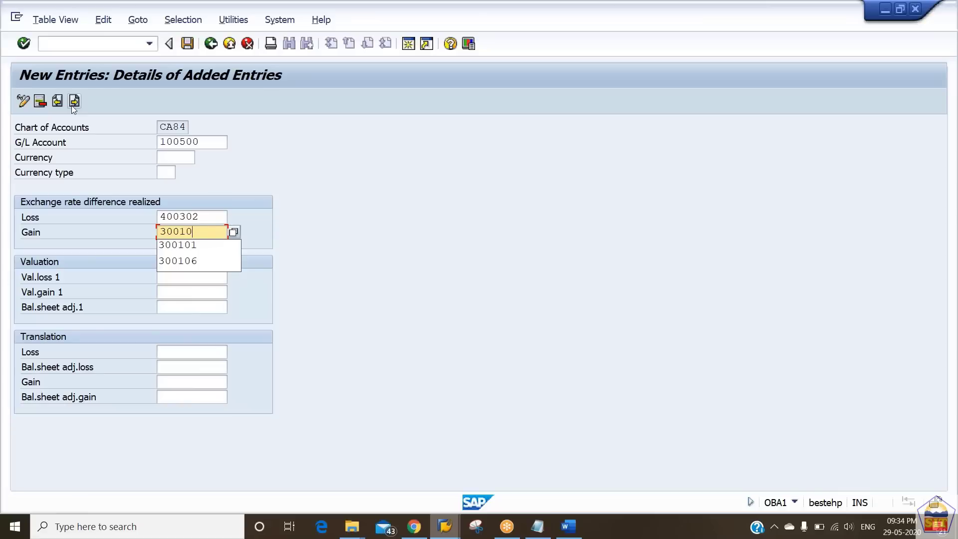
text(2)
key(Tab)
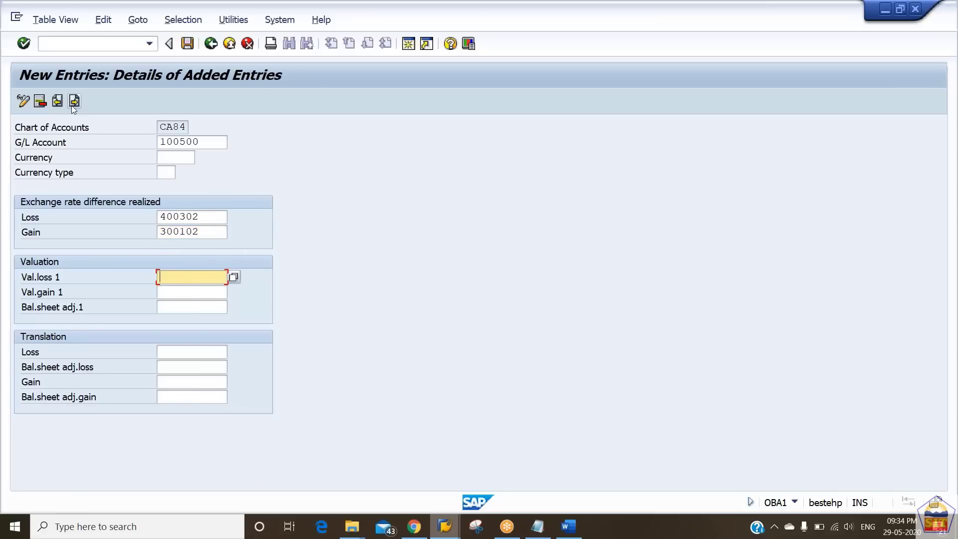
text(40010)
key(BackSpace)
key(BackSpace)
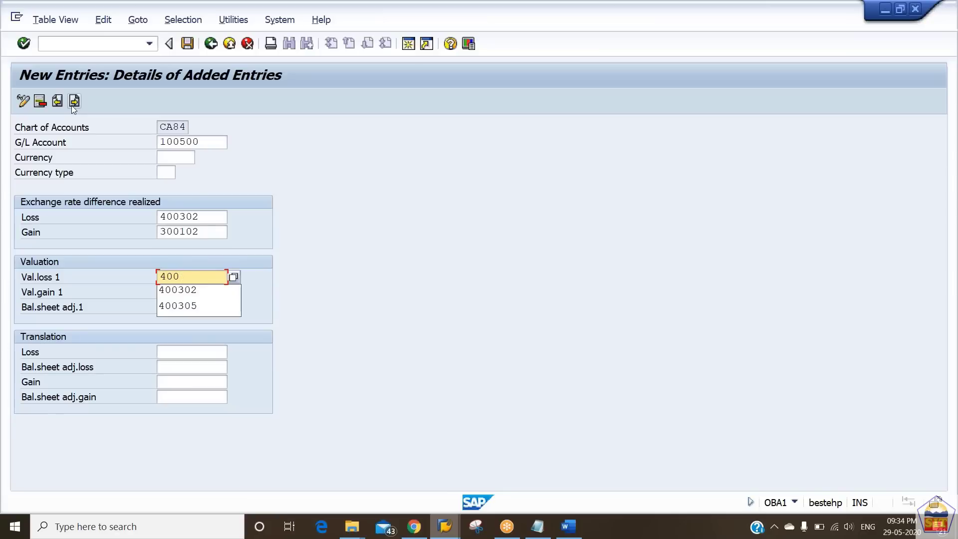
Step: Open a new session with transaction FS00 and display G/L account 400101 to check its description
click(409, 44)
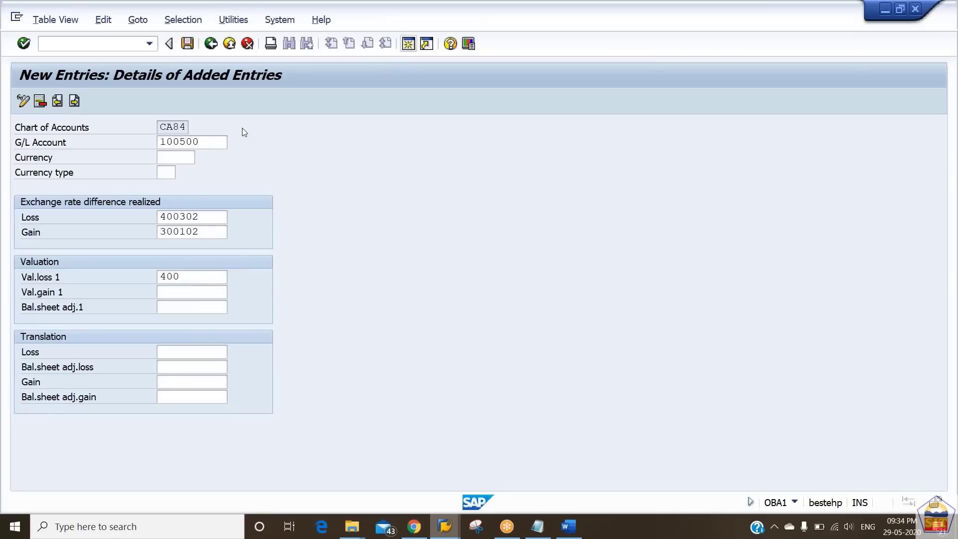
text(fs)
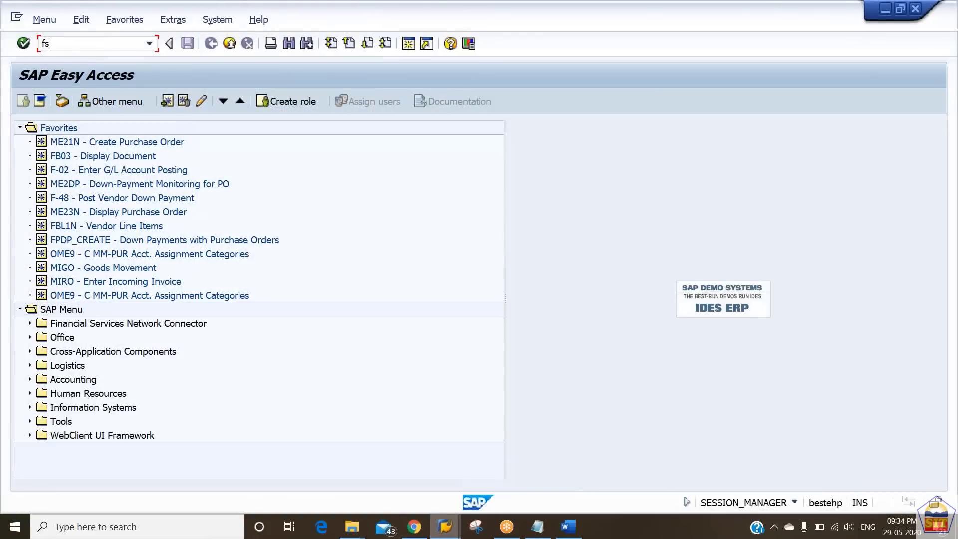
text(00)
key(Return)
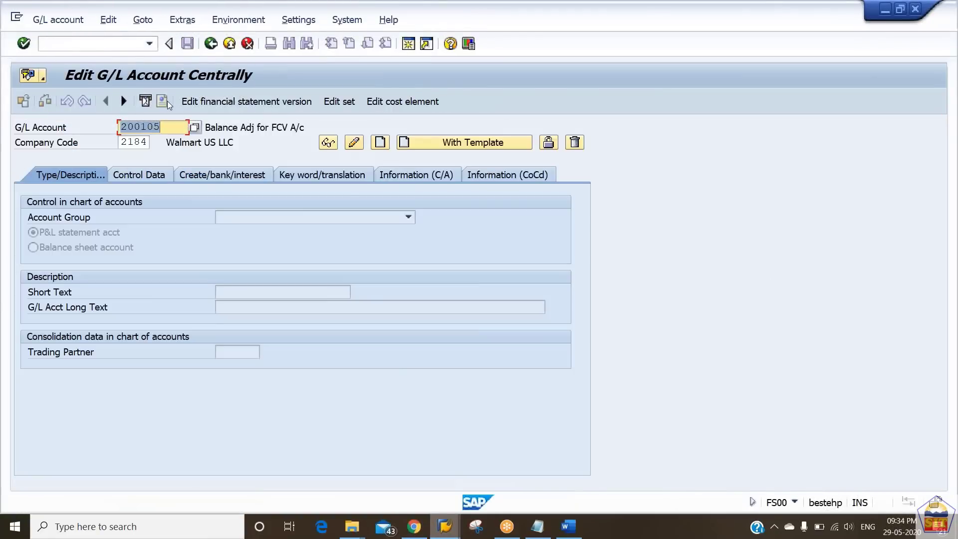
text(400101)
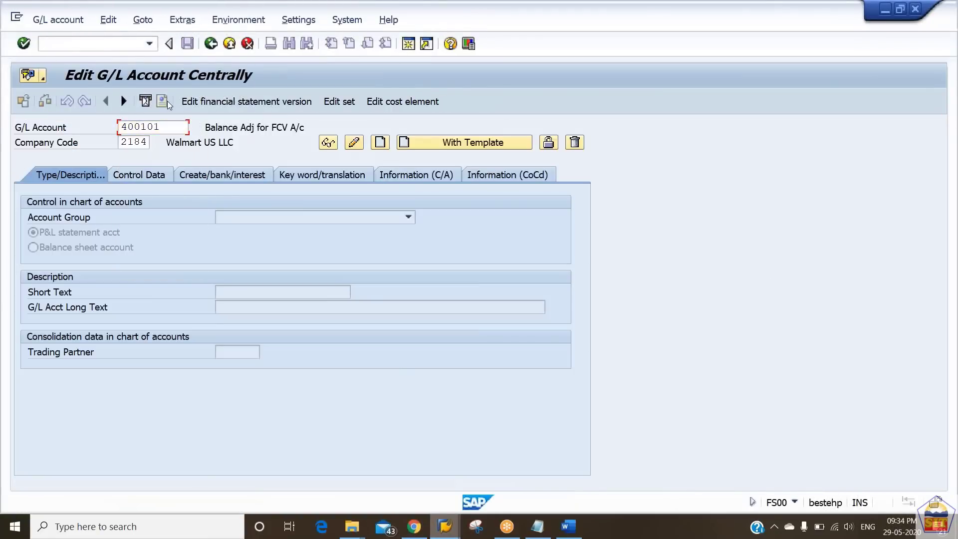
key(Return)
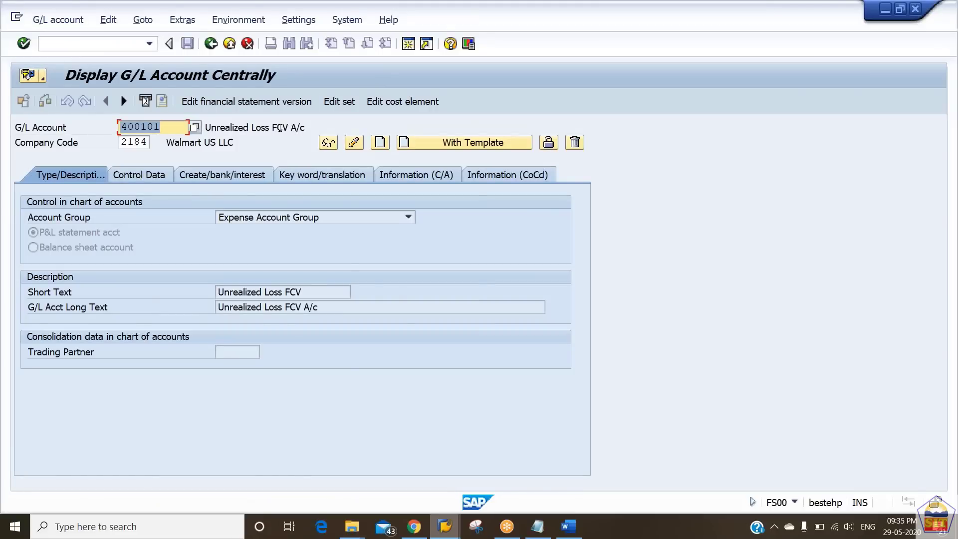
Step: Return to the new exchange rate difference entry and change the realized loss account to 400102
key(alt+Tab)
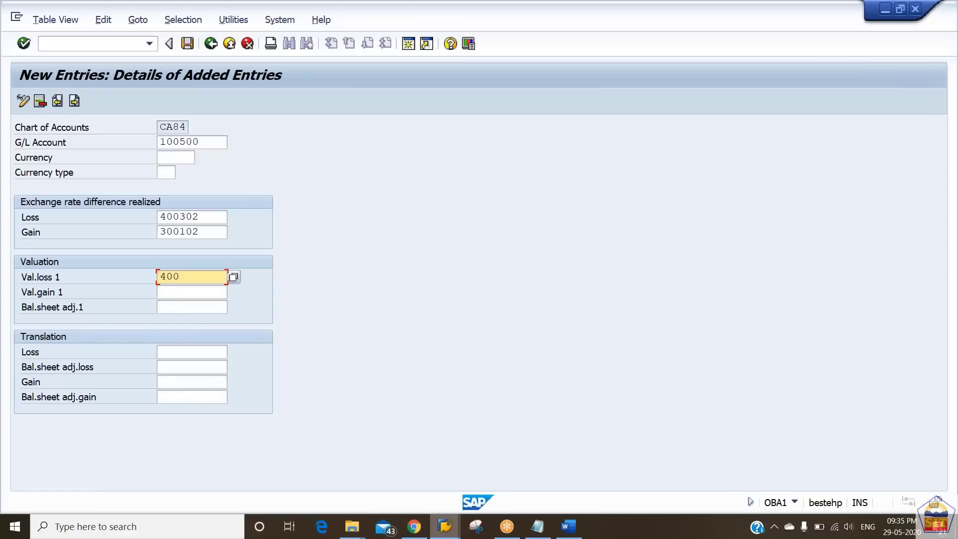
click(209, 217)
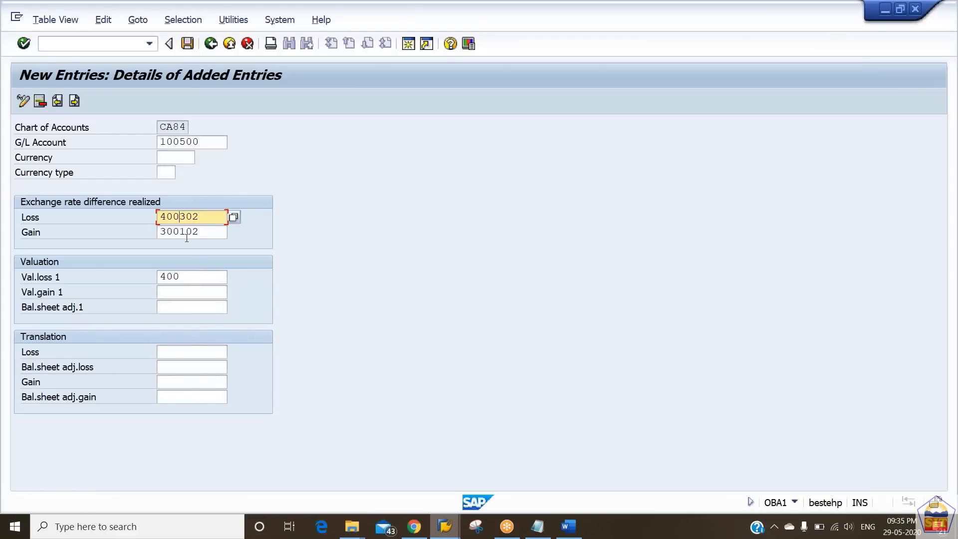
text(1)
key(BackSpace)
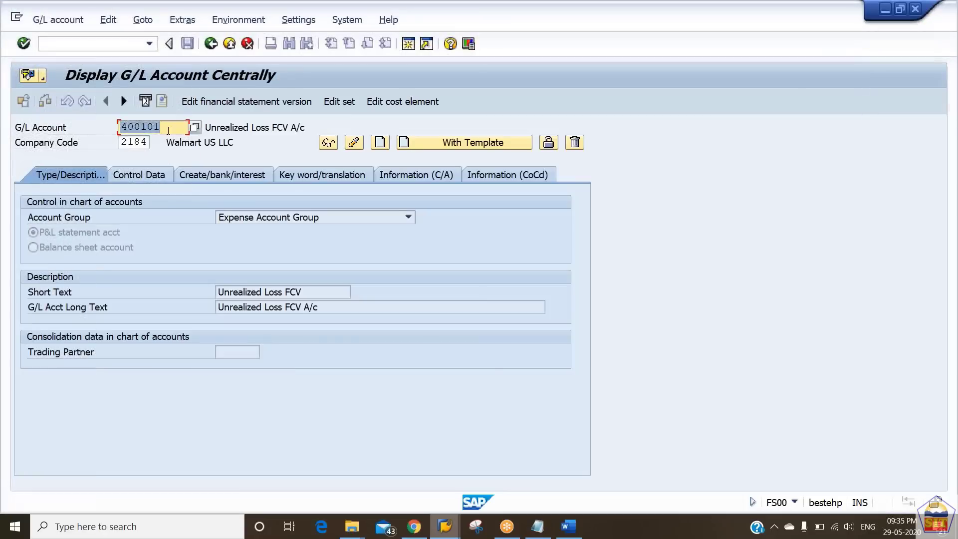
Step: Display G/L accounts 400102 and 300102 in the FS00 session to check the realized loss and gain accounts
click(169, 130)
key(BackSpace)
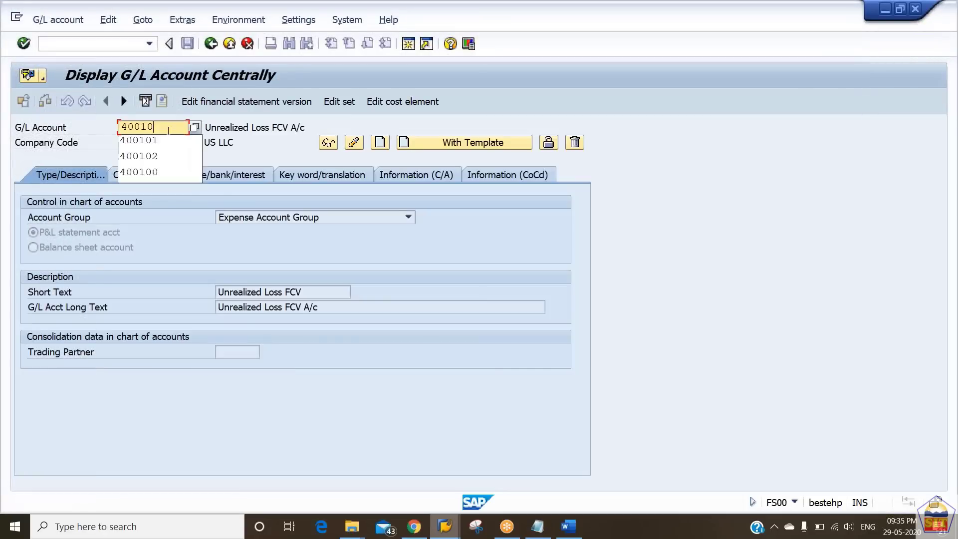
text(2)
key(Return)
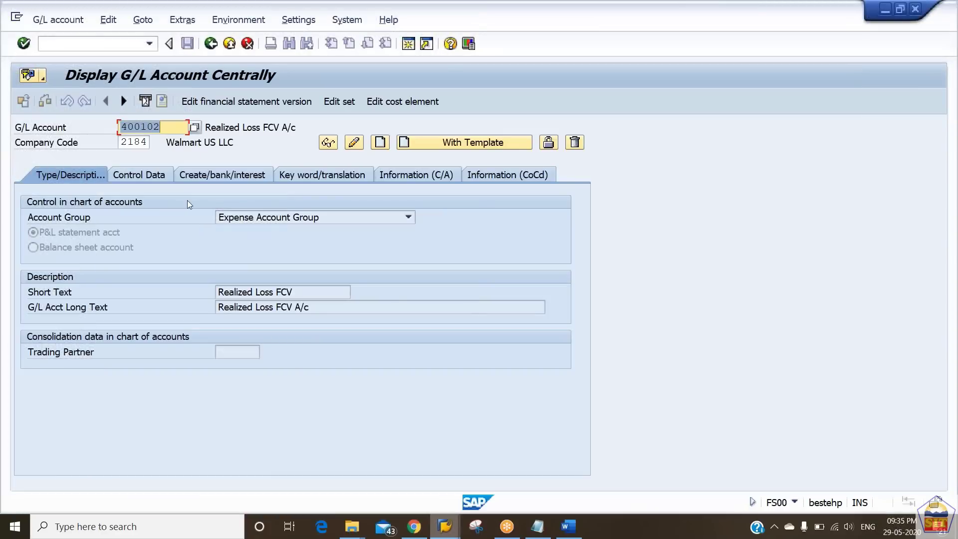
text(300102)
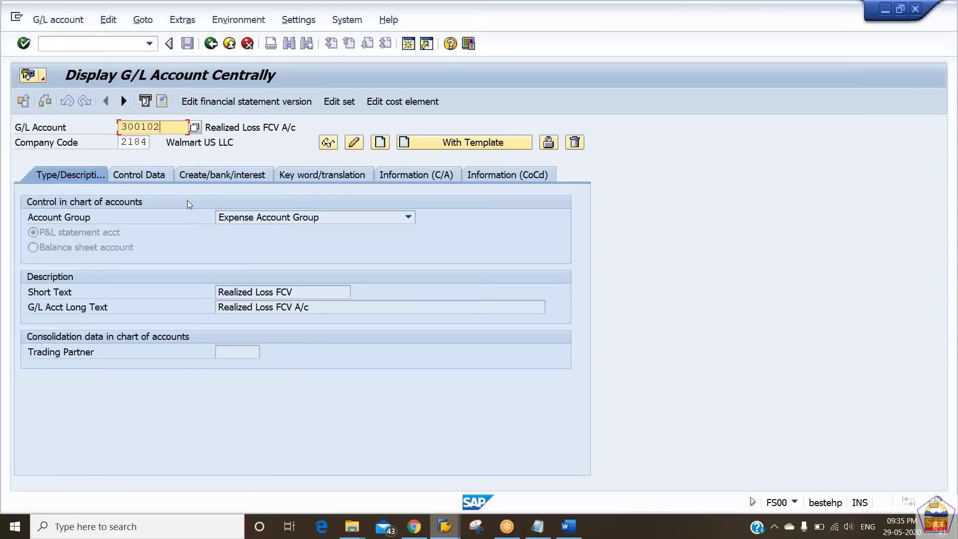
key(Return)
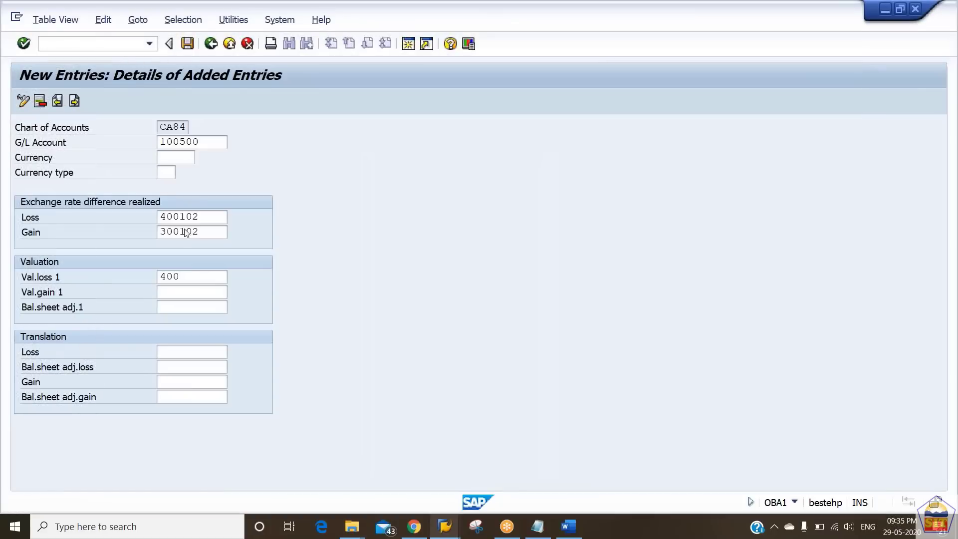
Step: Complete the valuation loss 1 account as 400101 in the exchange rate difference entry
click(206, 230)
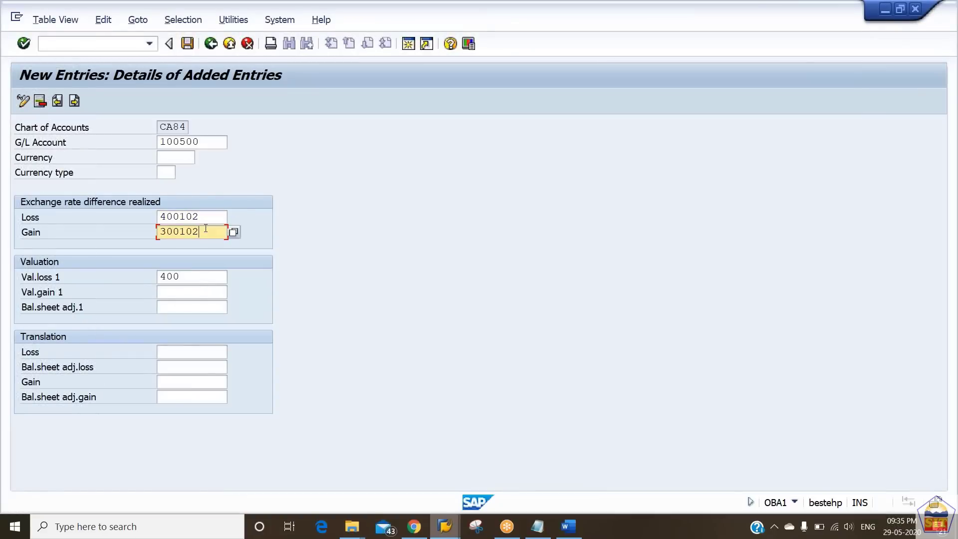
click(194, 277)
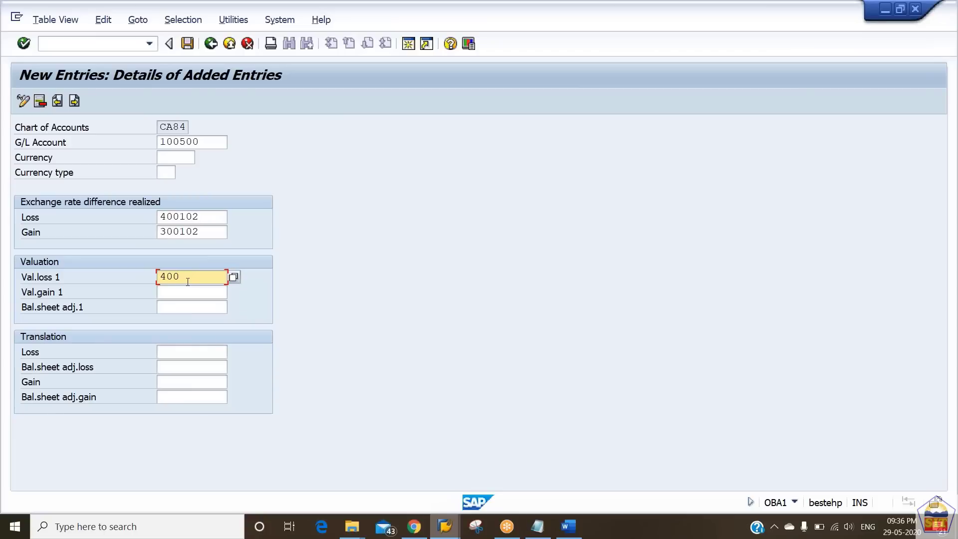
text(191)
text(01)
key(Return)
Step: Recheck the description of G/L account 400101 in the FS00 session
key(alt+Tab)
text(400101)
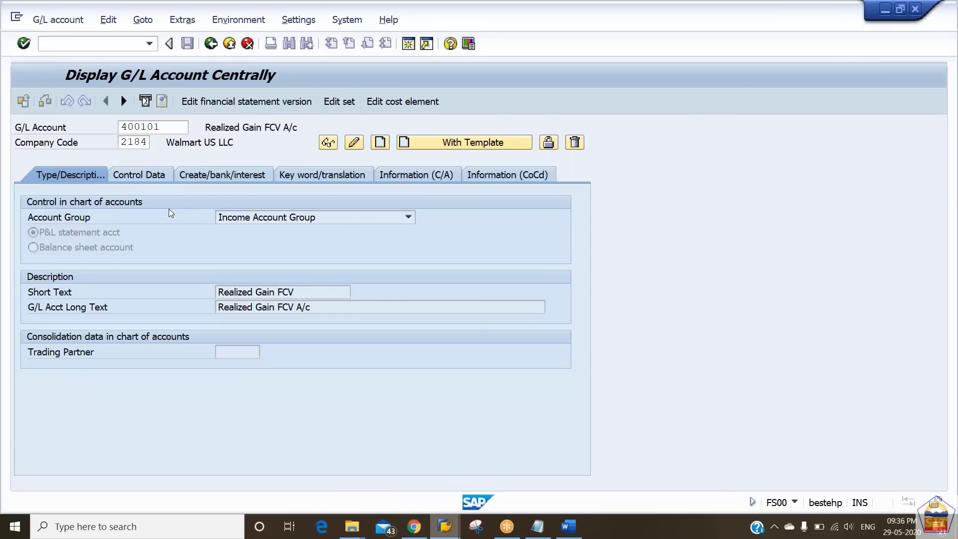
key(Return)
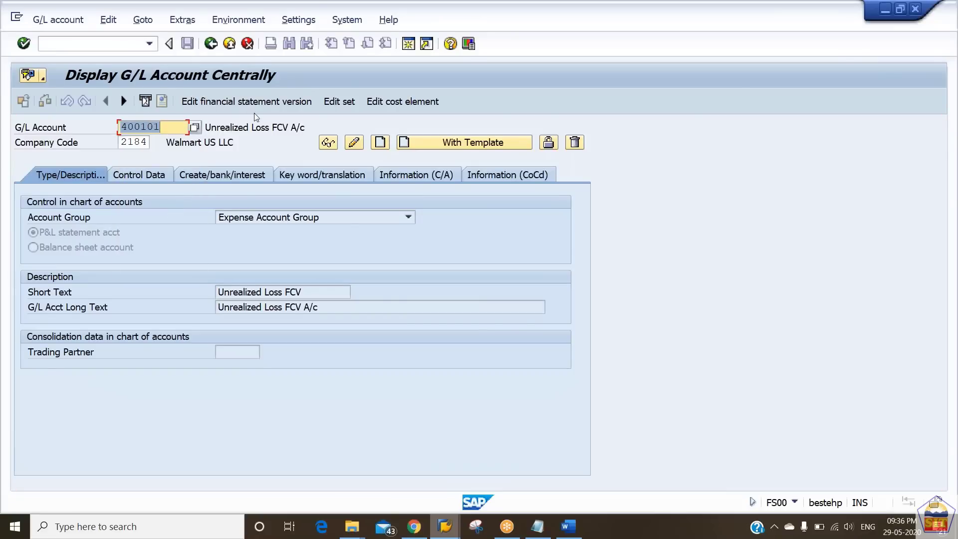
Step: Back in the OBA1 entry, set valuation gain 1 to account 300101 and balance sheet adjustment 1 to 200105
key(alt+Tab)
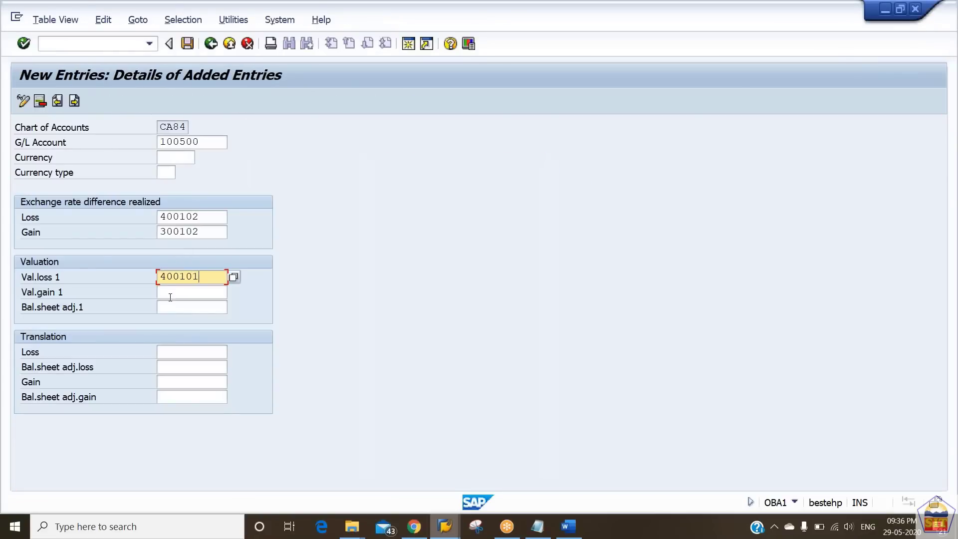
click(170, 291)
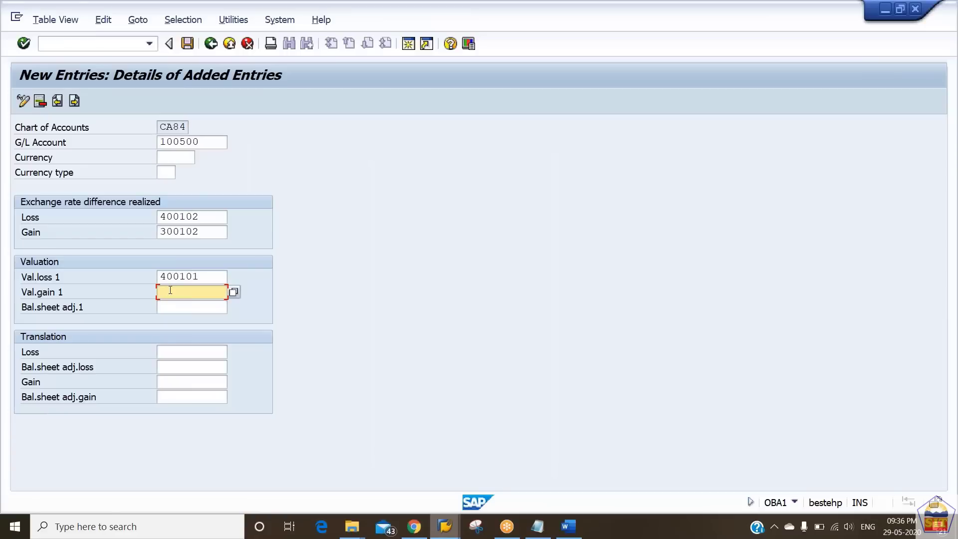
text(300101)
key(Tab)
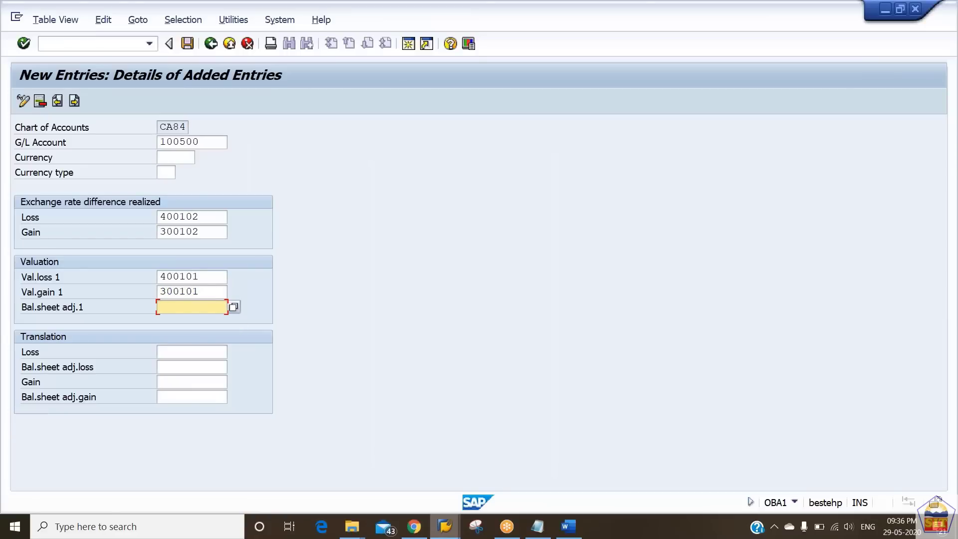
text(20010)
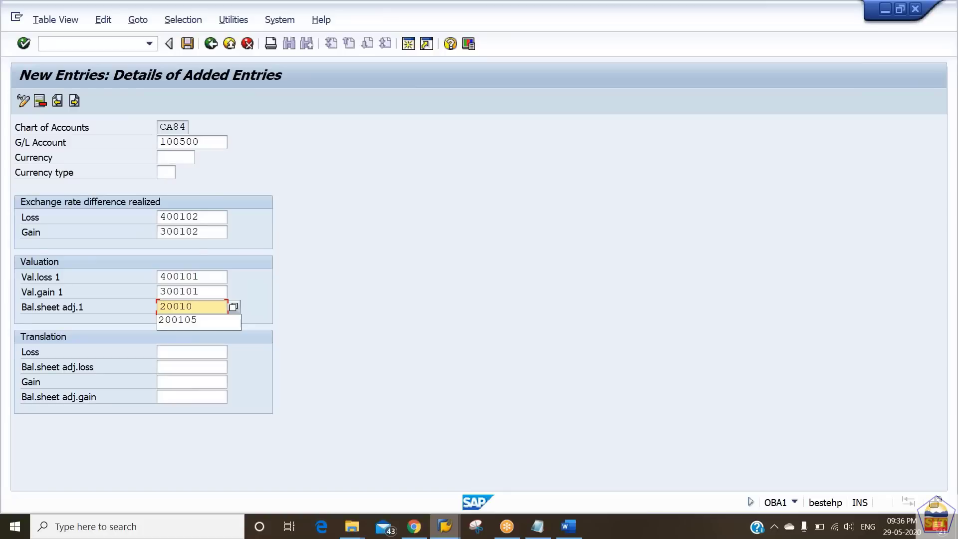
key(Down)
key(Tab)
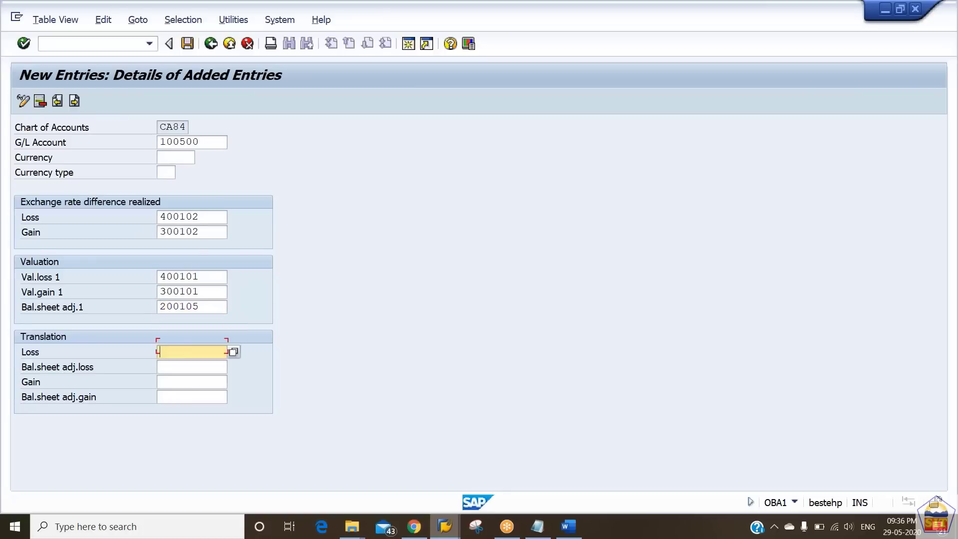
Step: Save the exchange rate difference entry for G/L account 100500 and accept the customizing request
key(shift+Tab)
key(ctrl+s)
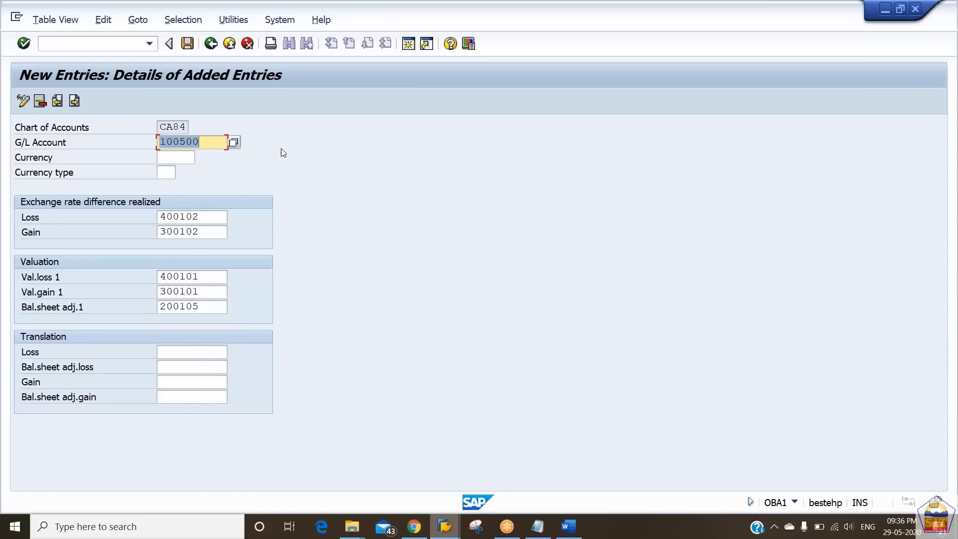
click(187, 44)
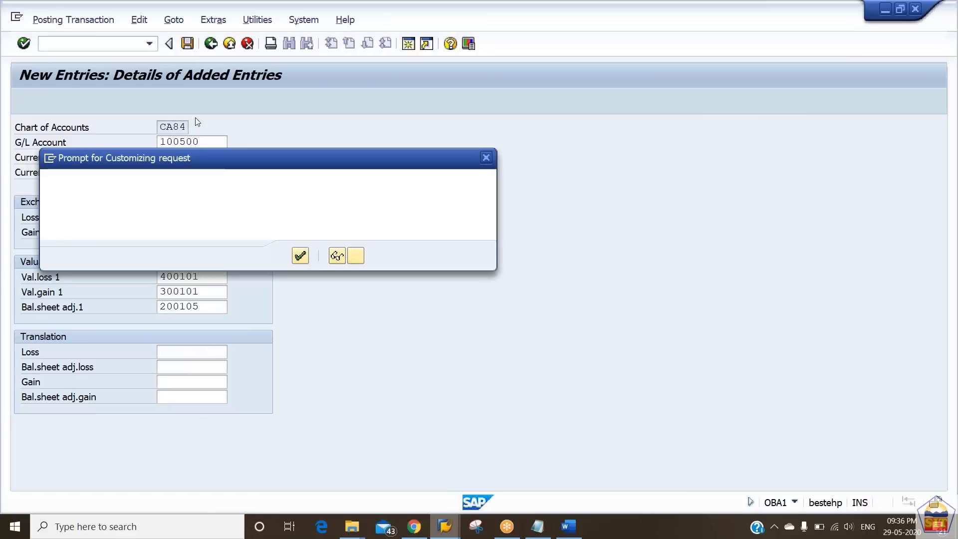
key(Return)
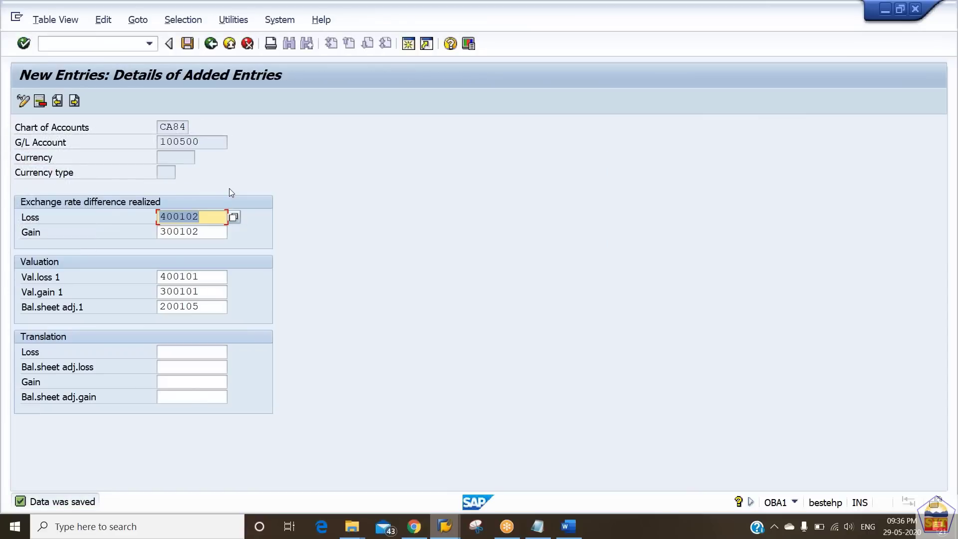
Step: Switch to the G/L account display session and start transaction OB08 there with /nob08
key(alt+Tab)
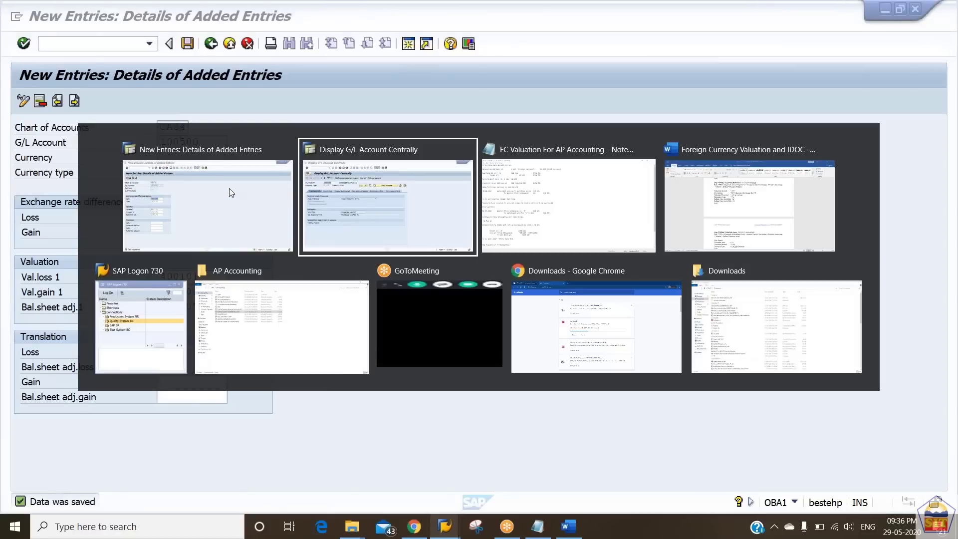
key(alt+Tab)
key(alt+Tab)
key(alt+Tab)
key(alt+Tab)
key(alt+Tab)
key(alt+Tab)
key(alt+Tab)
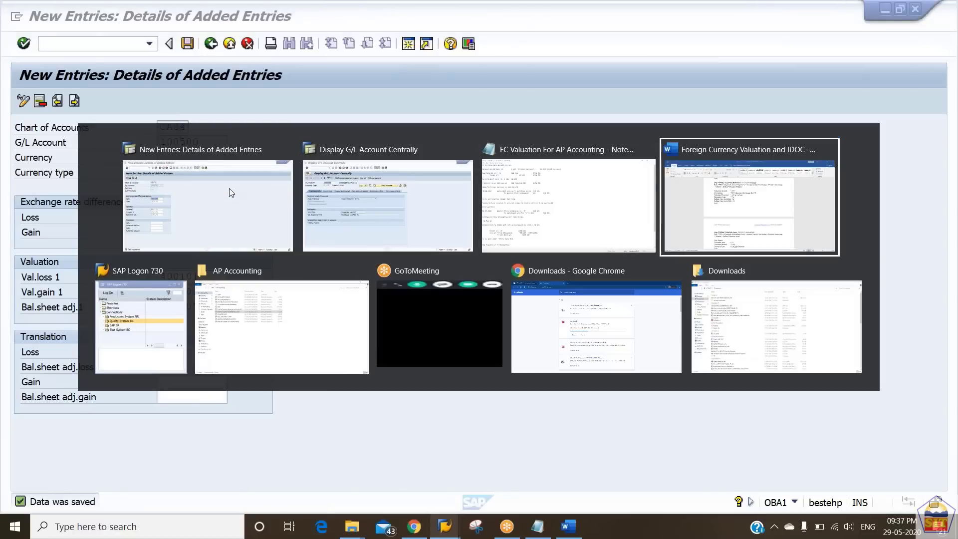
key(alt+Tab)
key(alt+Tab)
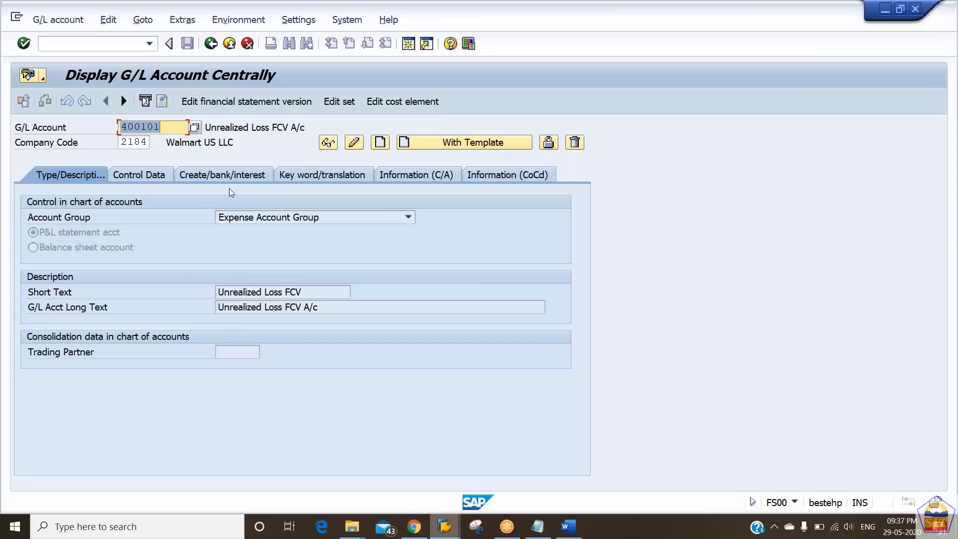
click(116, 48)
text(/nob0)
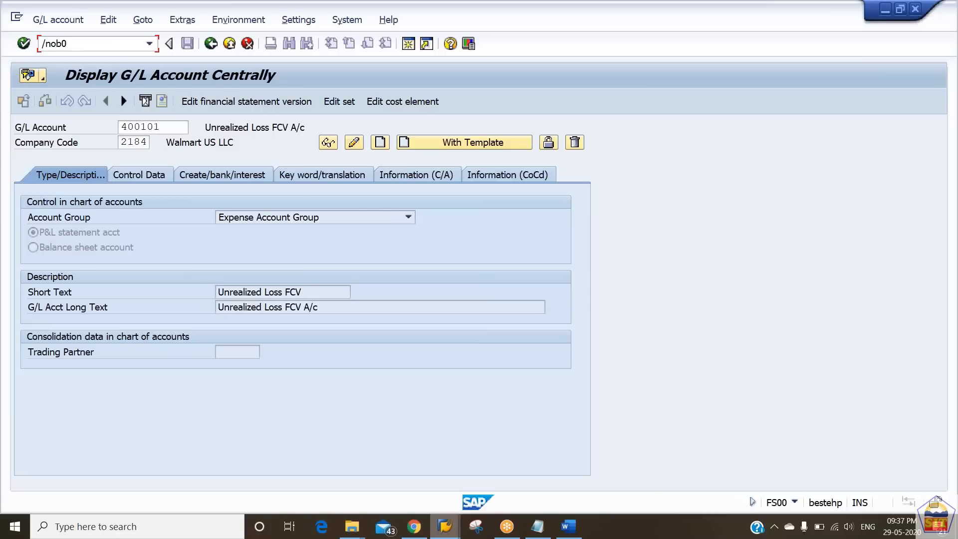
text(8)
key(Return)
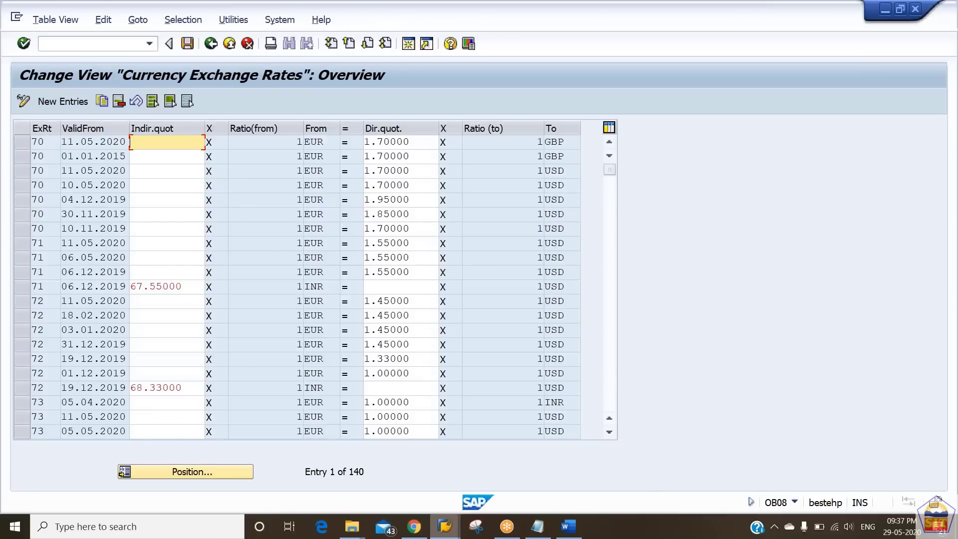
Step: Position the exchange rate list at rate type 84 and select its EUR to USD entry
click(206, 471)
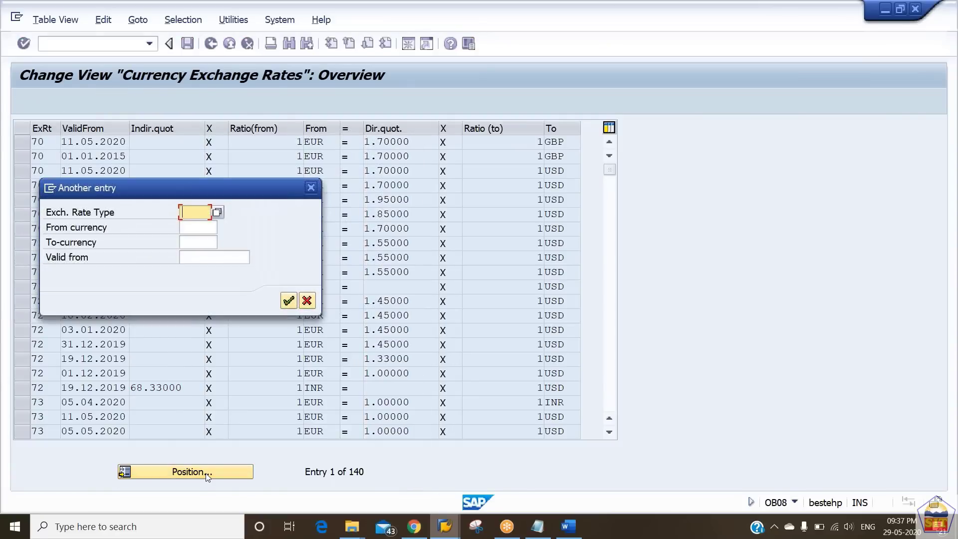
text(84)
key(Return)
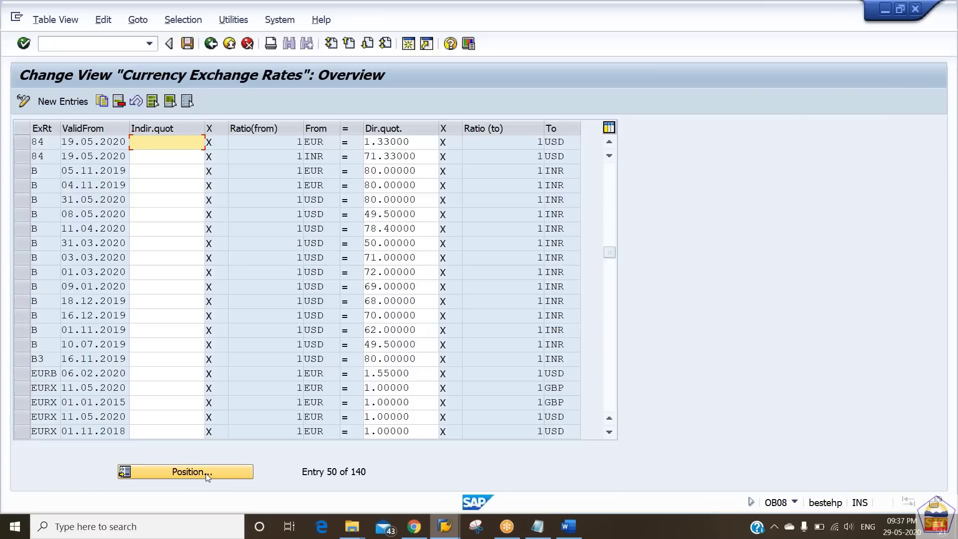
click(23, 142)
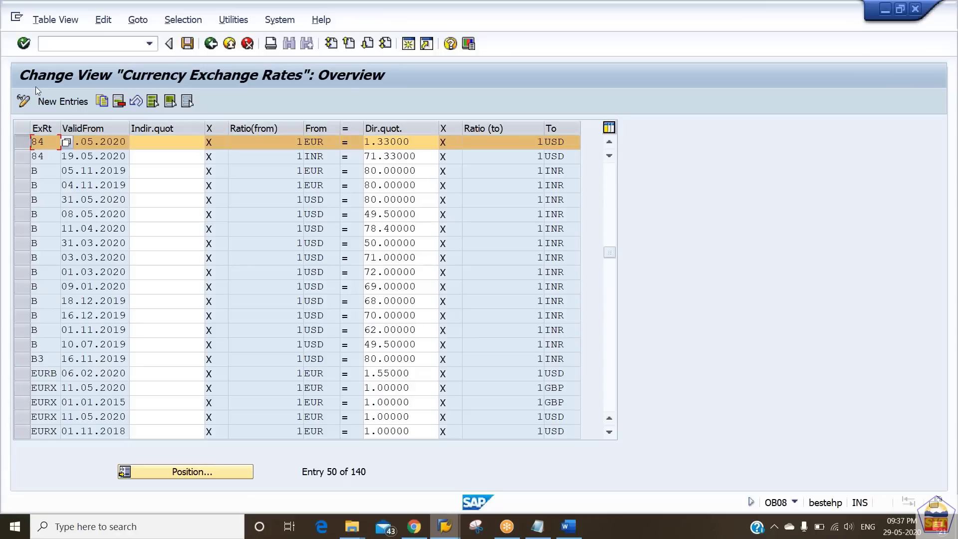
Step: Copy the rate type 84 EUR to USD entry and set the copy's valid-from date to 21.04.2020
click(103, 102)
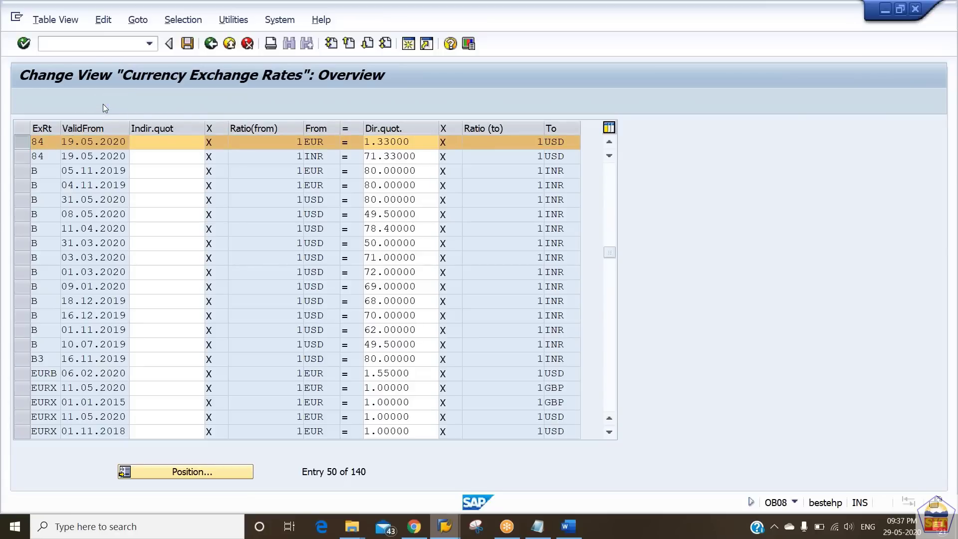
key(Tab)
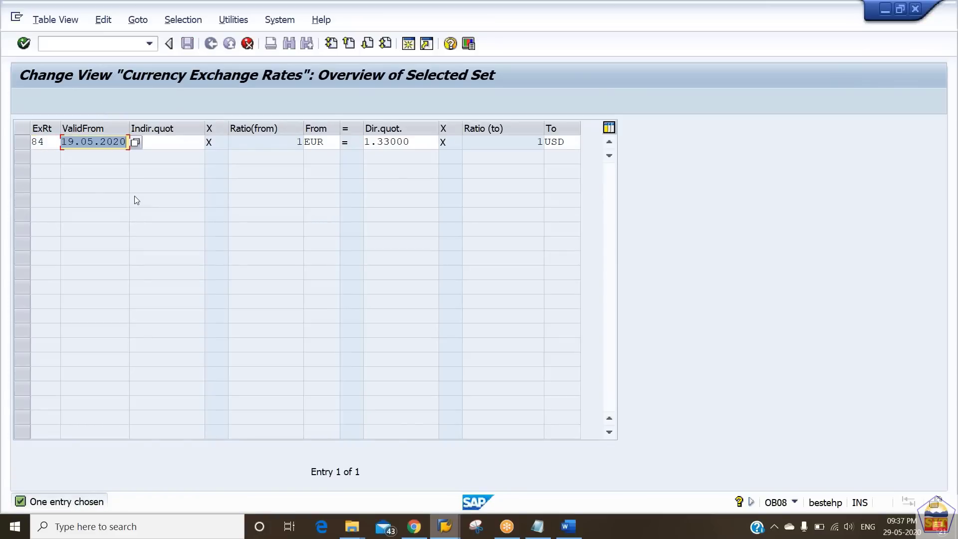
key(Tab)
key(Tab)
key(Tab)
key(Tab)
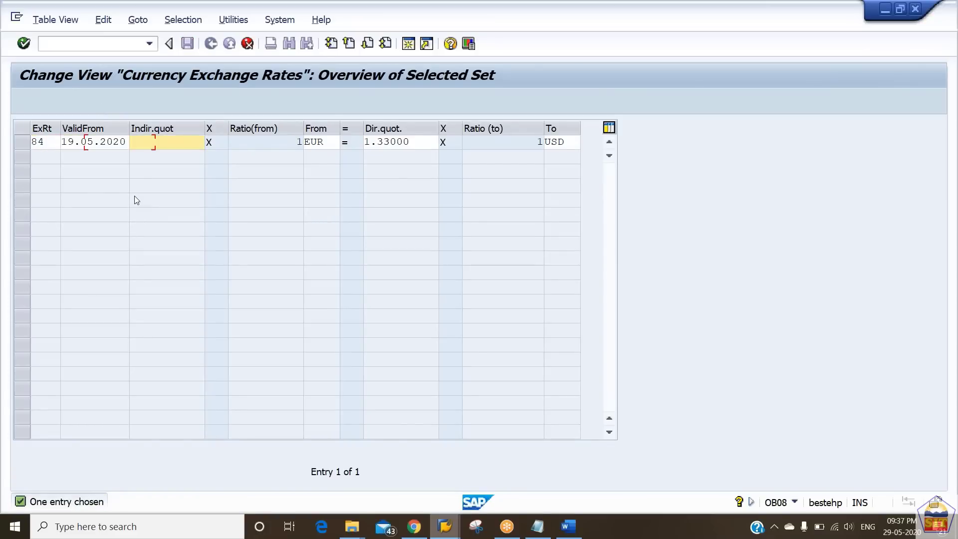
key(shift+Tab)
key(shift+Tab)
key(shift+Tab)
key(shift+Tab)
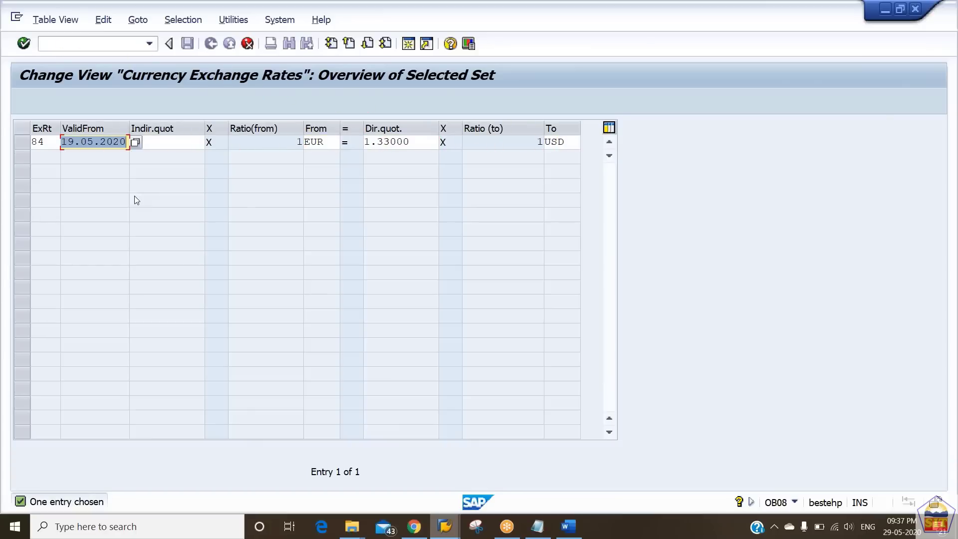
text(21)
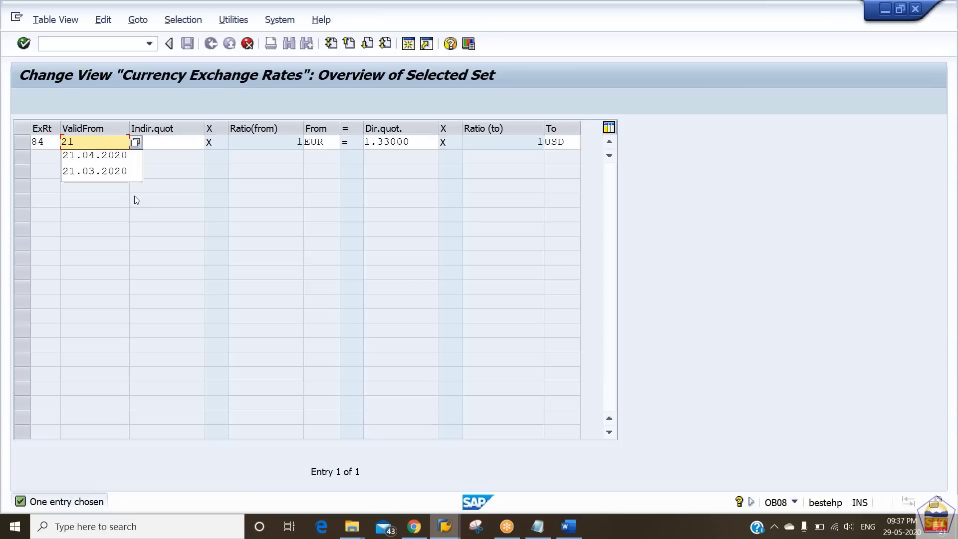
key(Down)
key(Tab)
key(Tab)
key(shift+Tab)
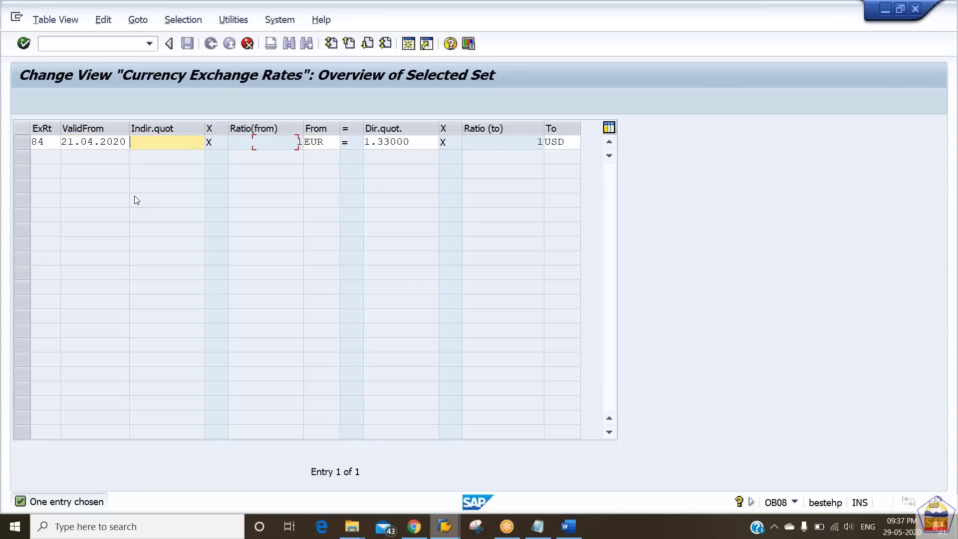
key(shift+Tab)
key(Tab)
key(Tab)
key(Tab)
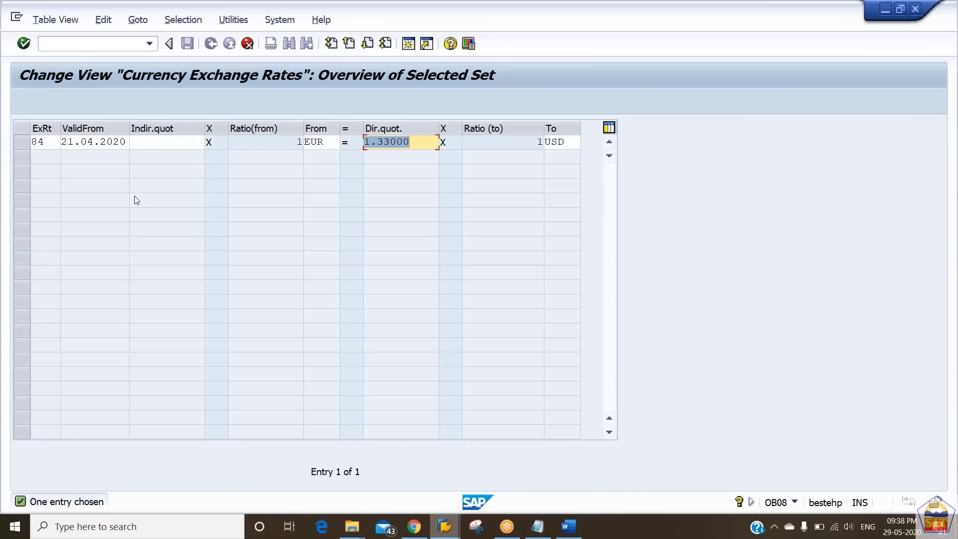
Step: Confirm the copied rate, choose to maintain the missing EUR/USD translation ratios, and accept the customizing request
key(Return)
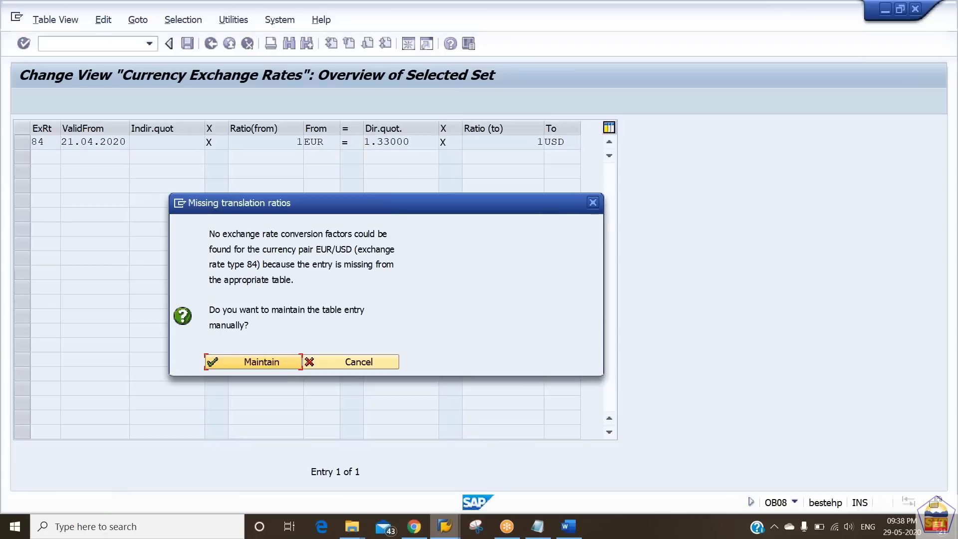
click(260, 362)
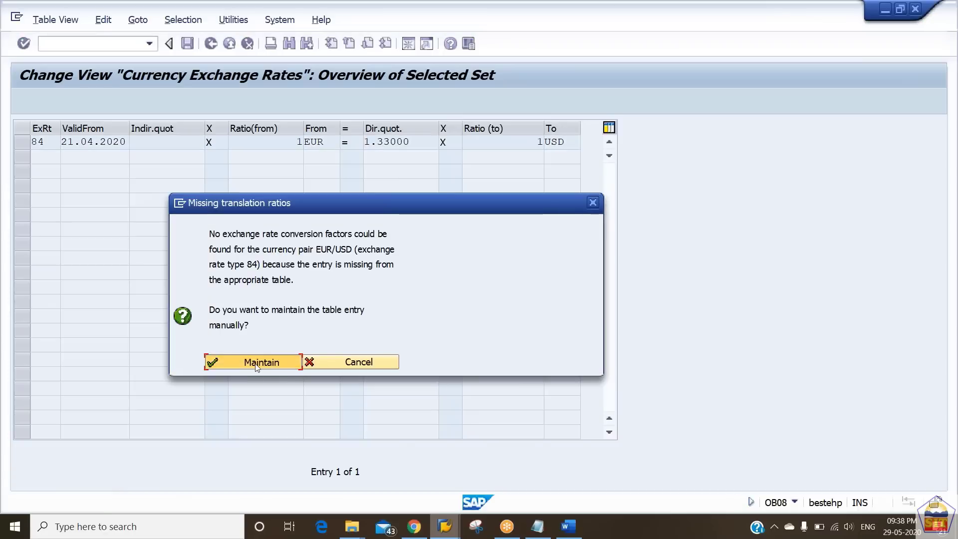
click(269, 420)
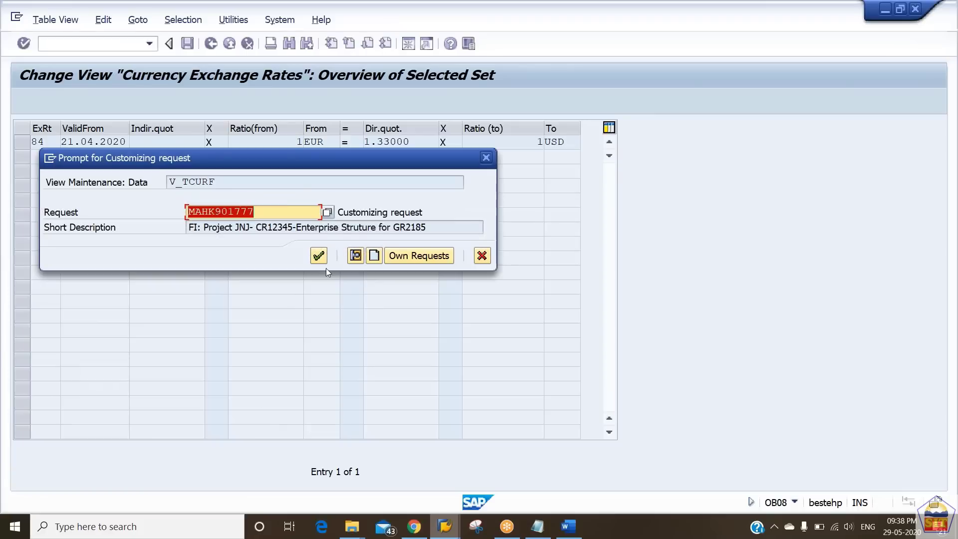
click(319, 255)
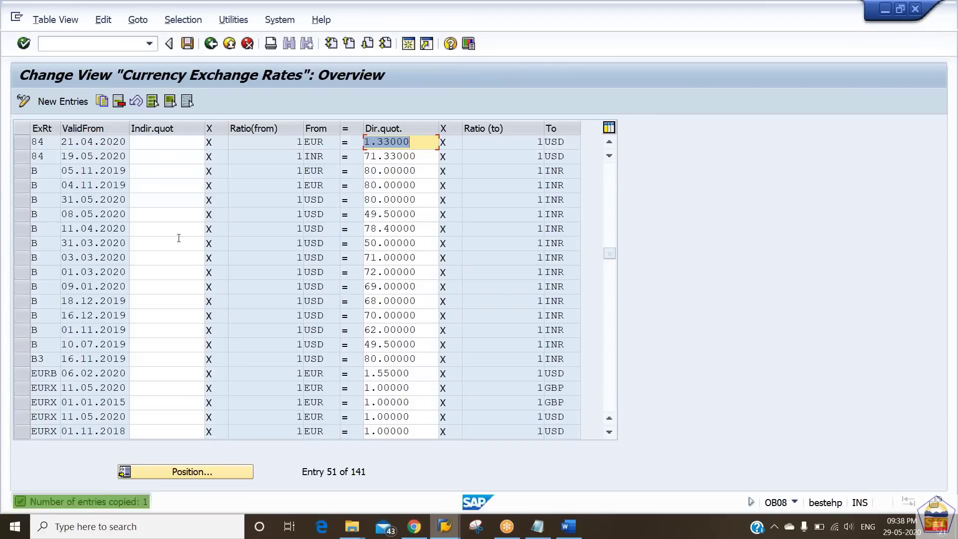
Step: Copy the 21.04.2020 EUR to USD entry of rate type 84 and set the copy's valid-from date to 30.04.2020
click(21, 142)
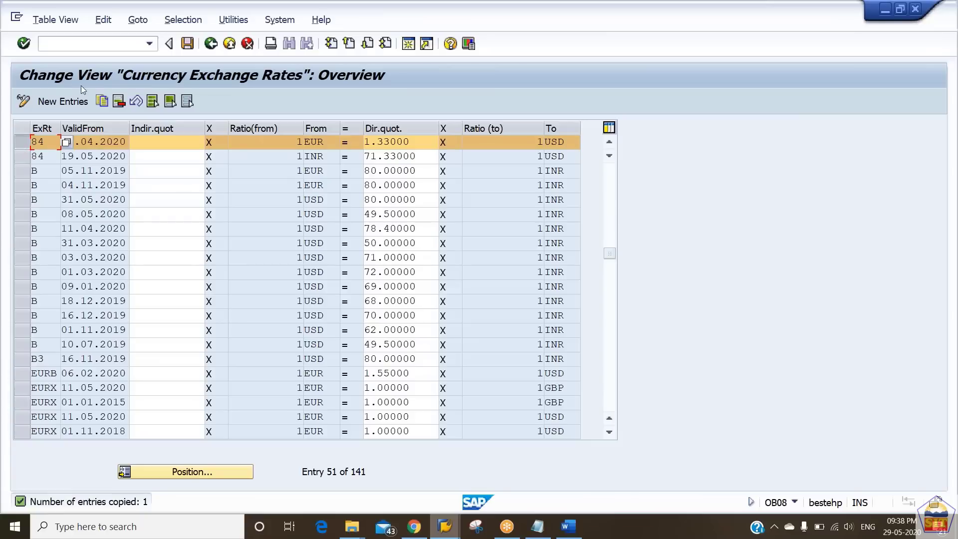
click(102, 101)
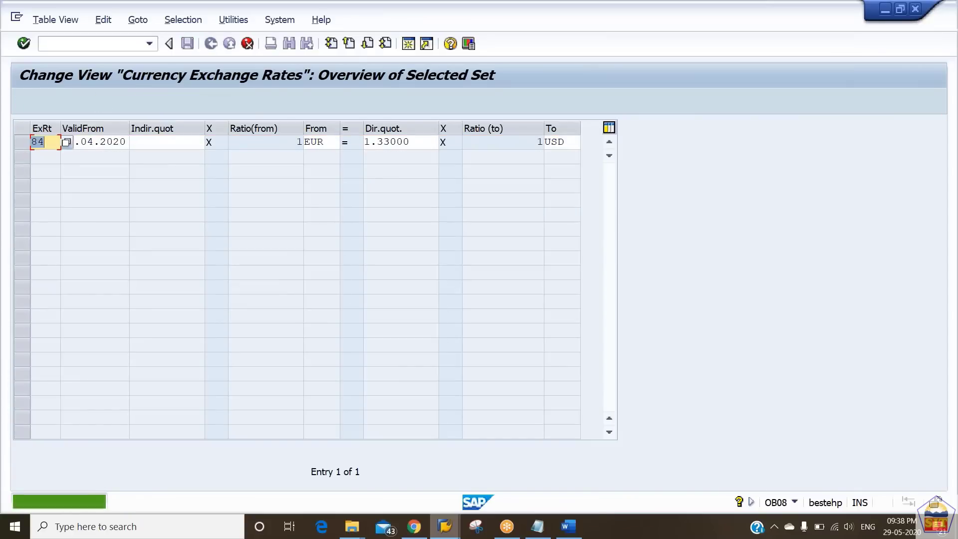
key(Tab)
click(114, 142)
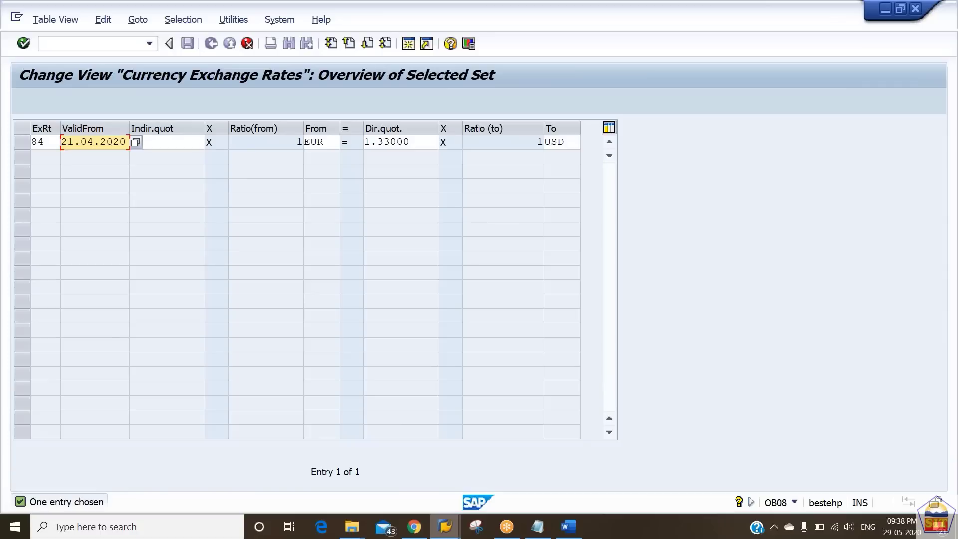
key(Delete)
key(Delete)
text(30)
key(Tab)
key(Tab)
key(Tab)
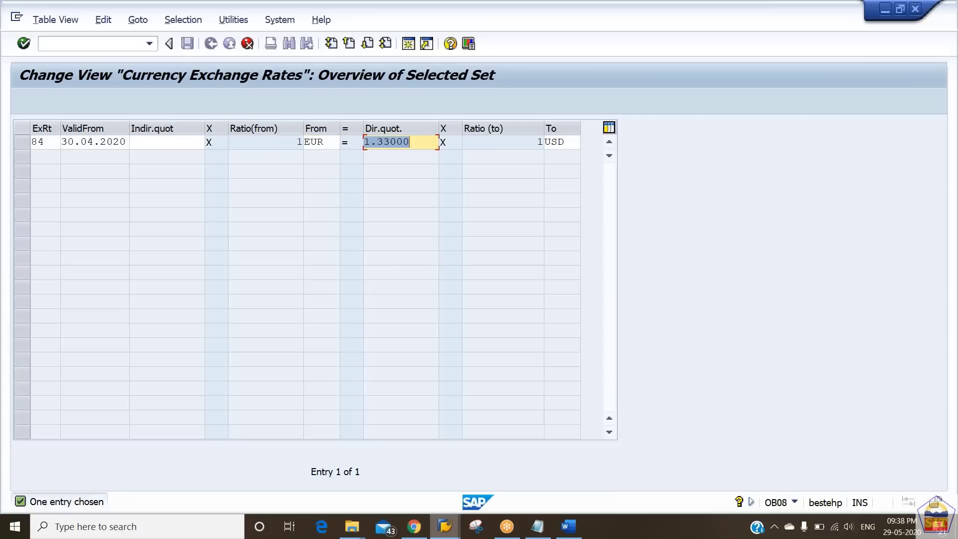
Step: Set the direct quotation of the 30.04.2020 copy to 1.45 in overwrite mode and confirm the copied entry
key(Right)
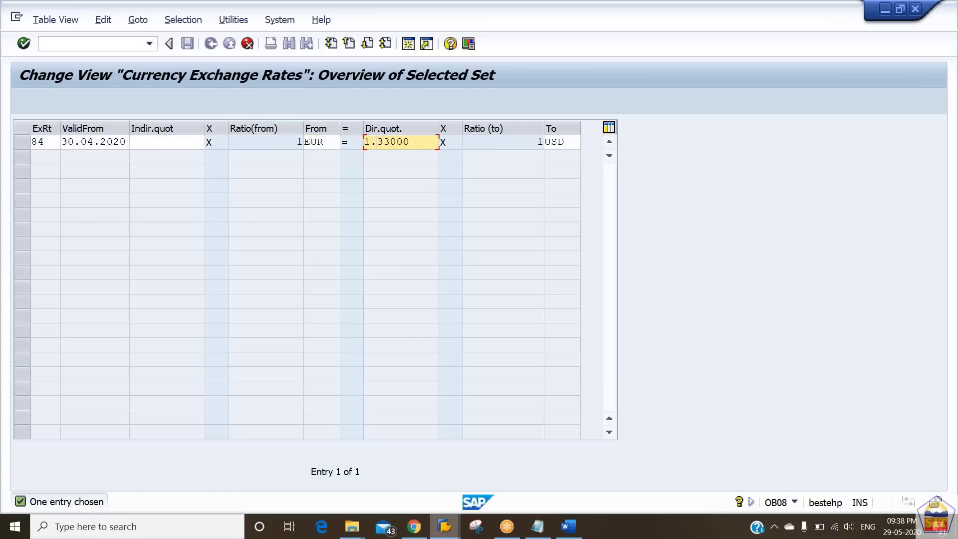
text(0)
key(BackSpace)
key(Insert)
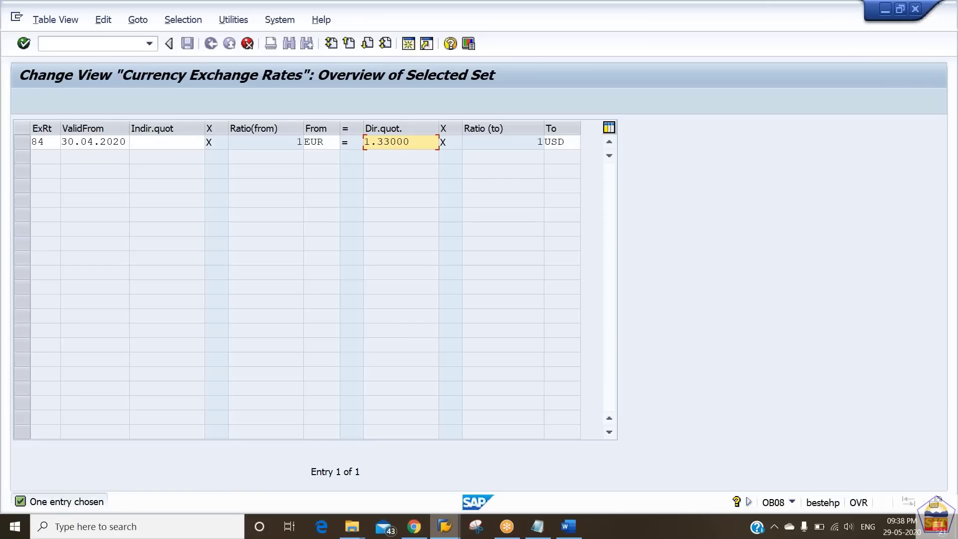
text(4)
text(5)
key(Return)
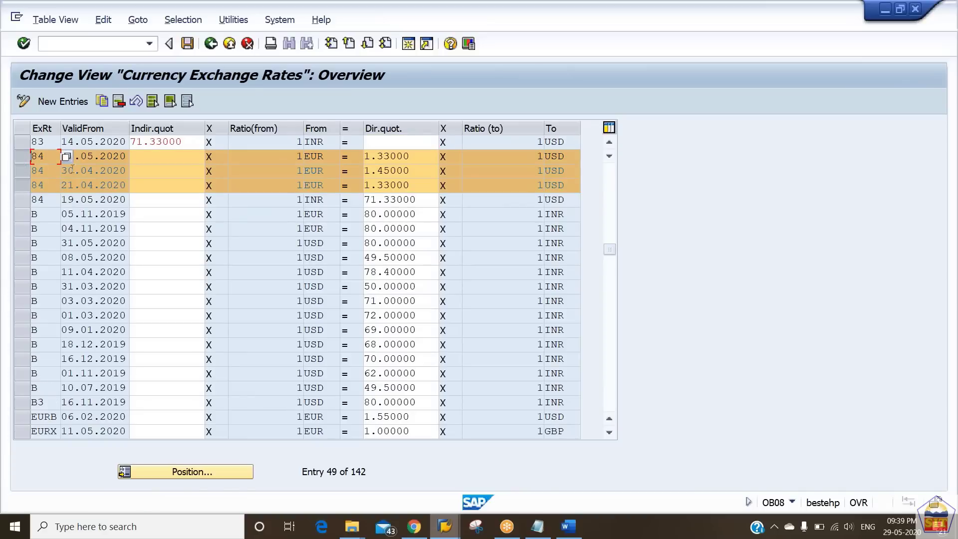
Step: Review the three rate type 84 EUR to USD entries and set the 19.05.2020 entry's direct quotation to 1.77
click(104, 186)
click(108, 171)
click(108, 156)
drag(20, 156, 21, 185)
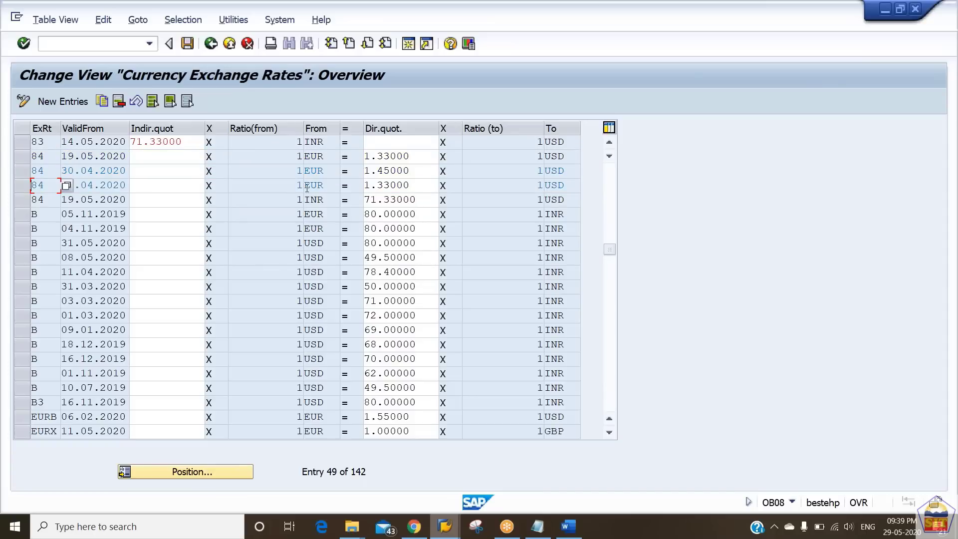
click(21, 156)
click(378, 156)
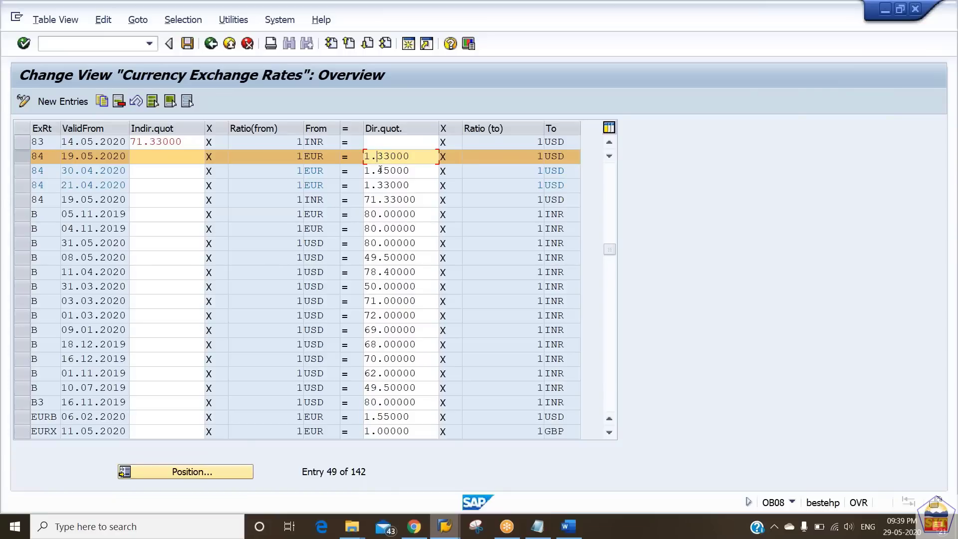
text(77)
key(Return)
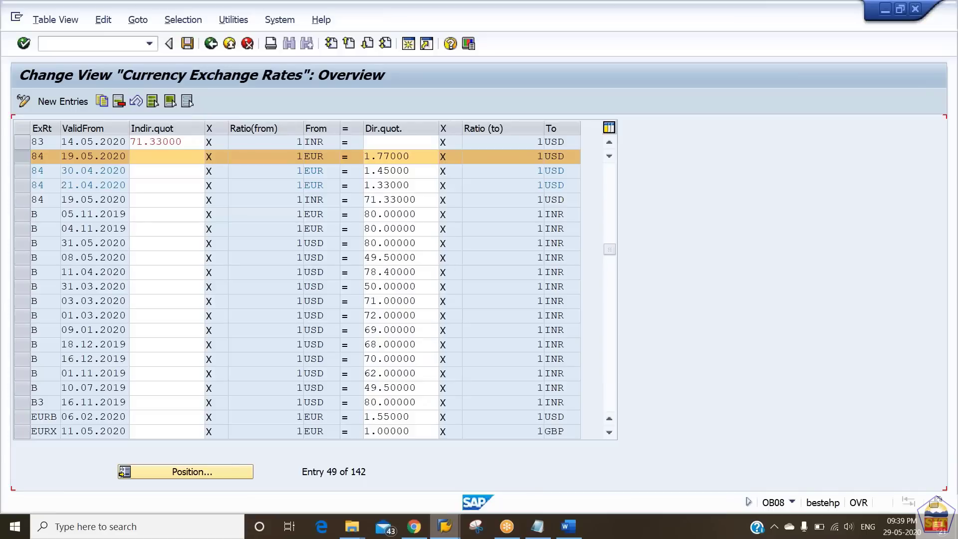
Step: Save the exchange rates and accept the customizing request
click(34, 156)
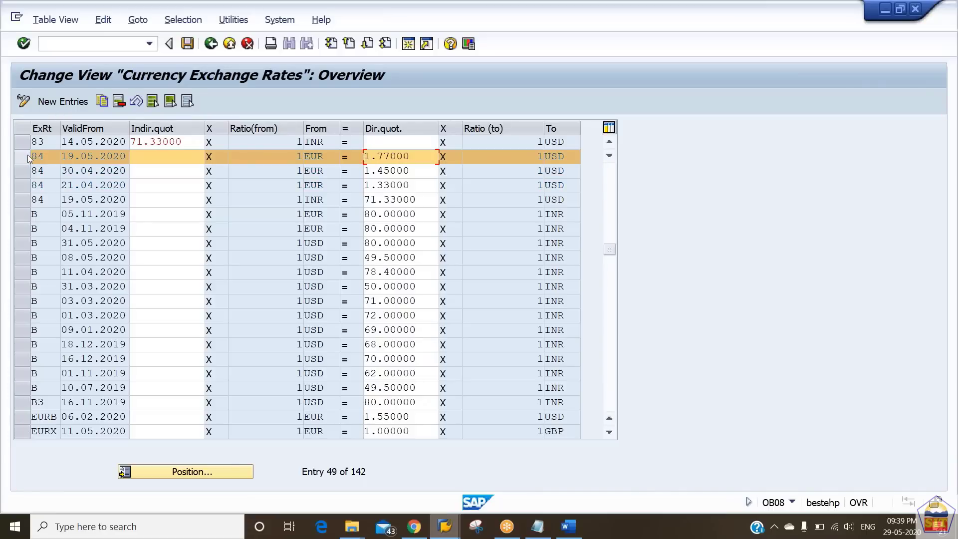
key(ctrl+s)
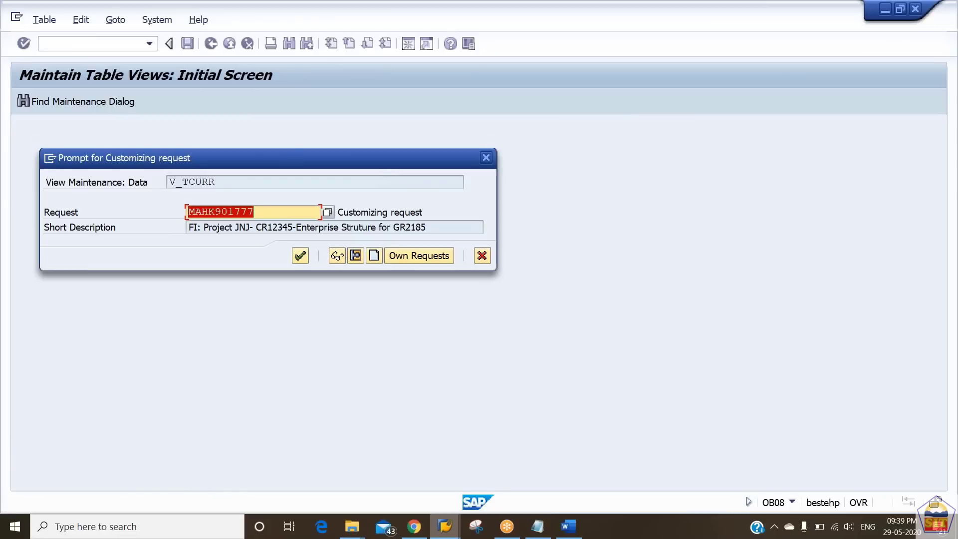
key(Return)
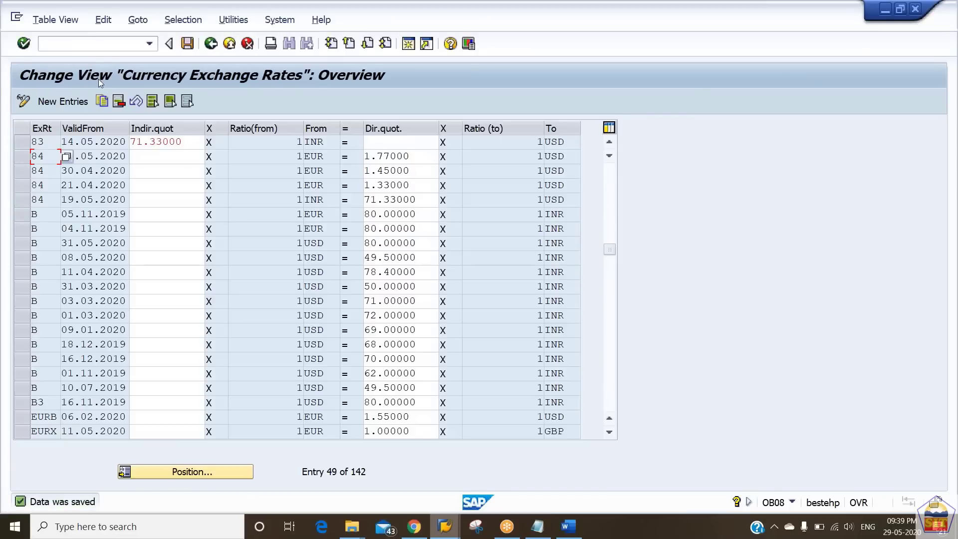
Step: Start transaction F-43 with /nf-43 and check the vendor invoice's document type
click(117, 45)
text(/nf=)
key(BackSpace)
text(-43)
key(Return)
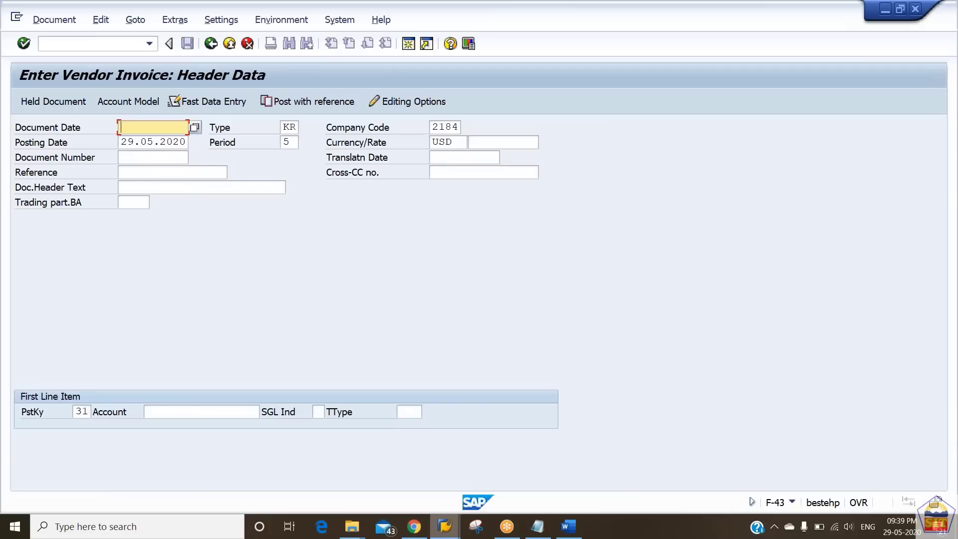
key(Tab)
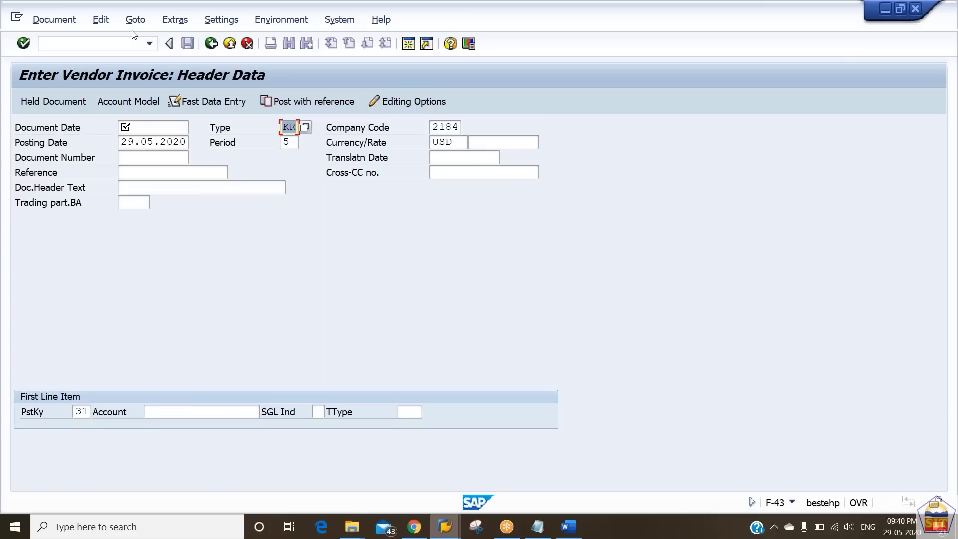
Step: Start transaction F-53 with /nf-53 and check the document type of outgoing payments
click(83, 45)
text(/nf-53)
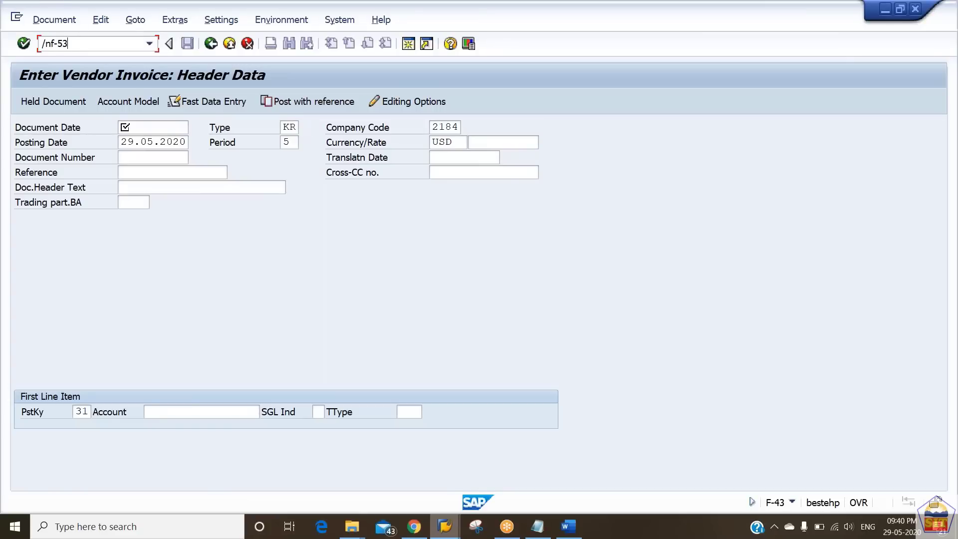
key(Return)
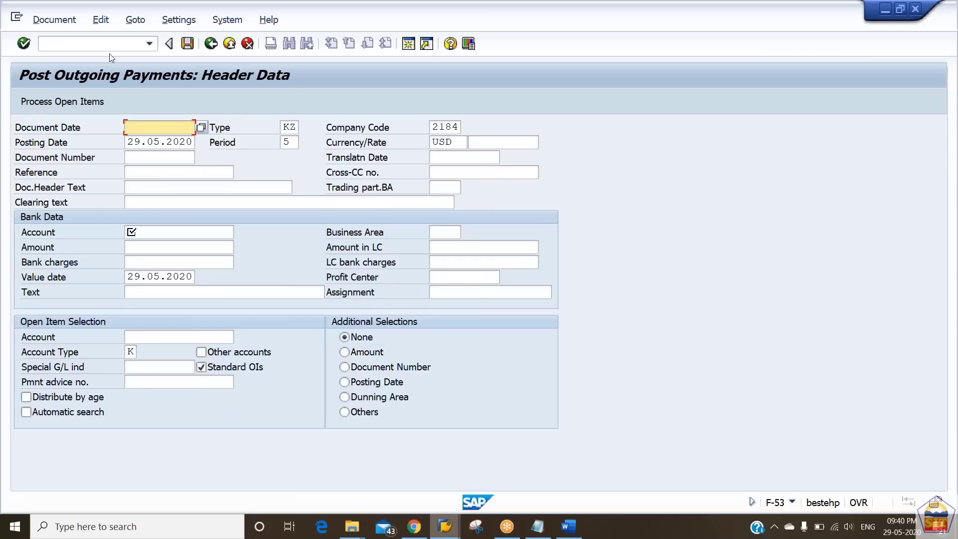
Step: Start transaction OBA7 with /noba7, position the list at document type KR and open its details
click(104, 42)
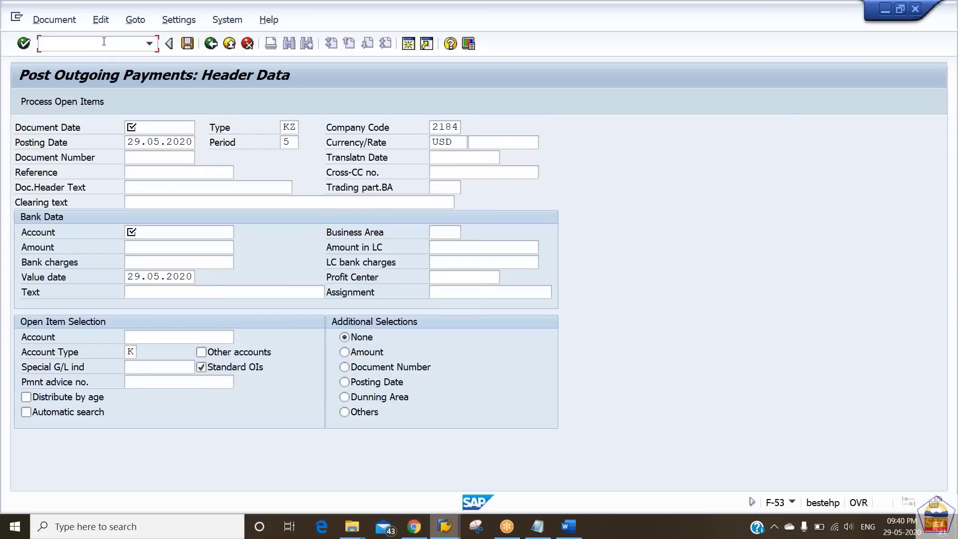
text(/noba7)
key(Return)
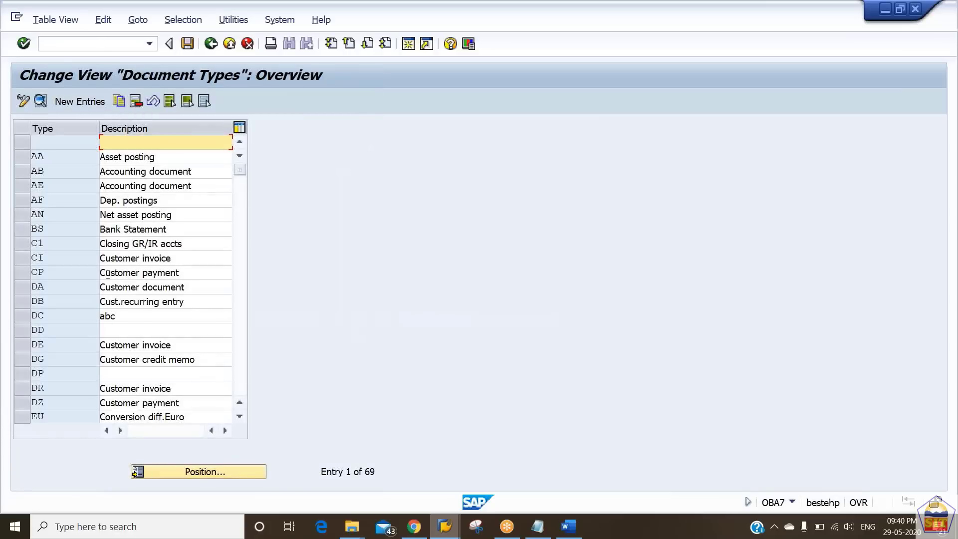
click(198, 474)
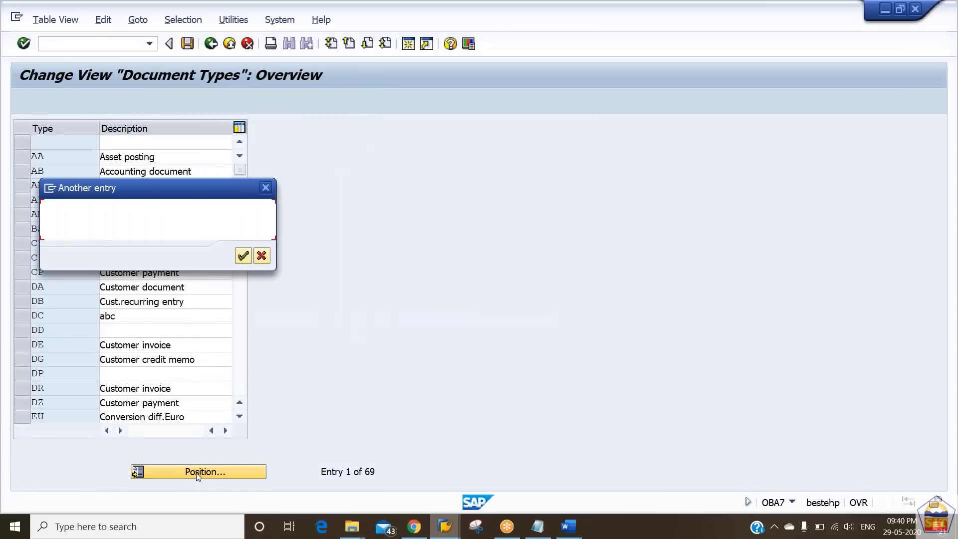
text(kr)
key(Return)
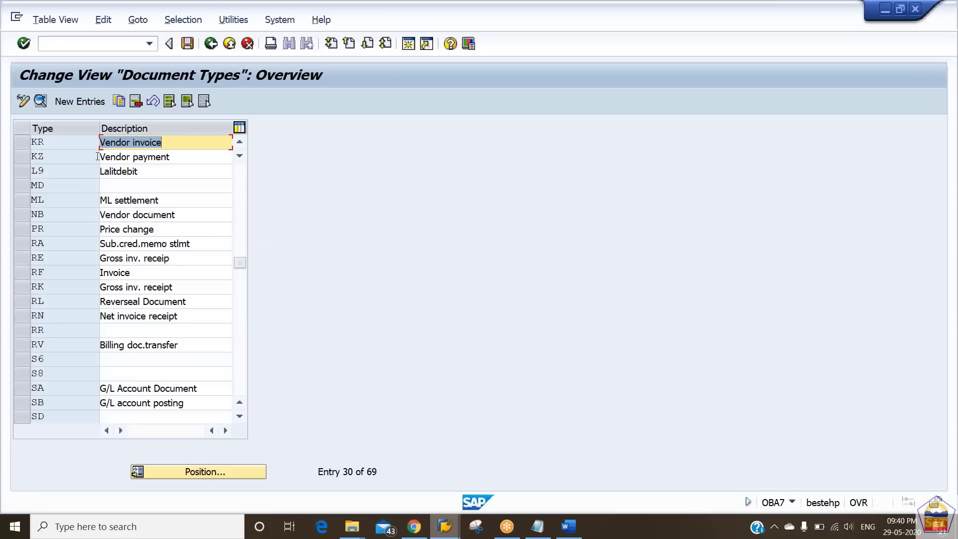
click(40, 102)
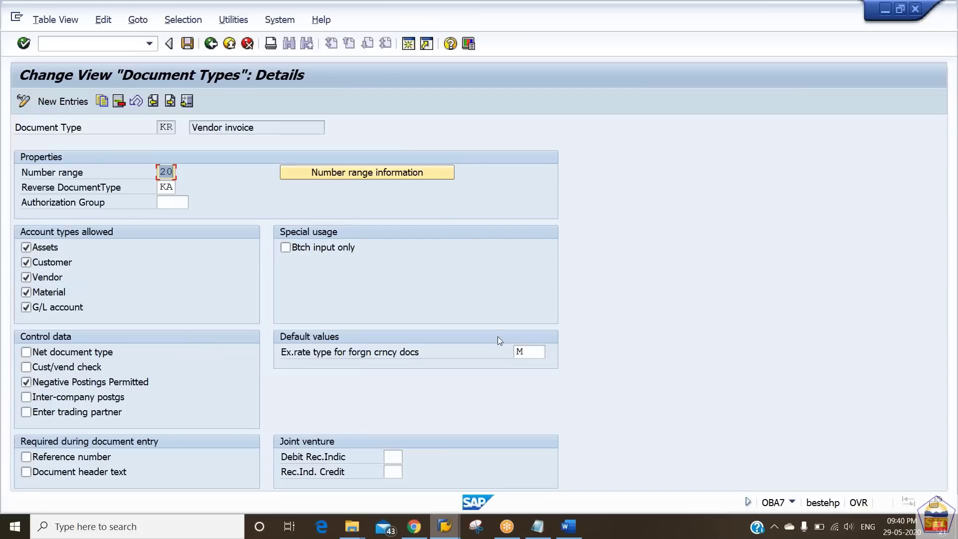
Step: Set the exchange rate type for foreign currency documents to 84 for document type KR
click(530, 352)
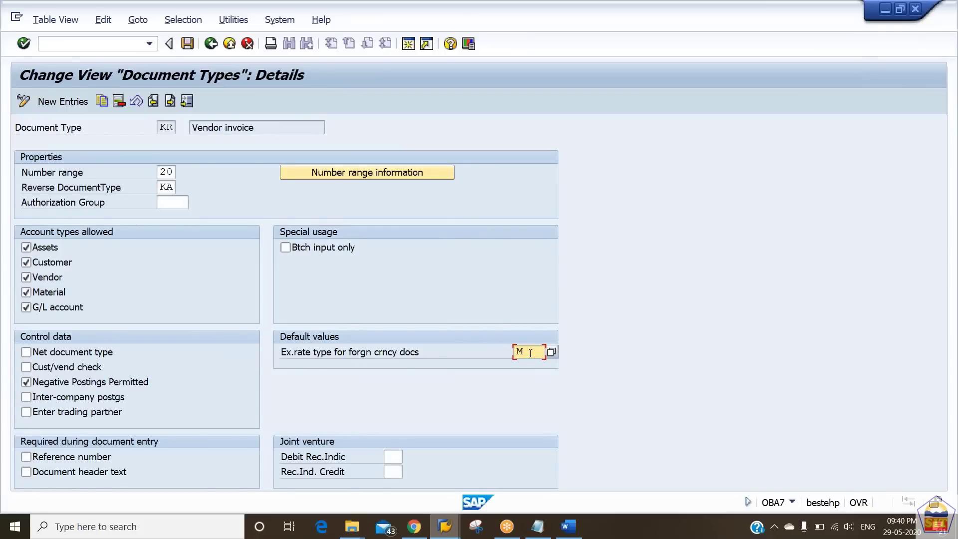
key(BackSpace)
text(84)
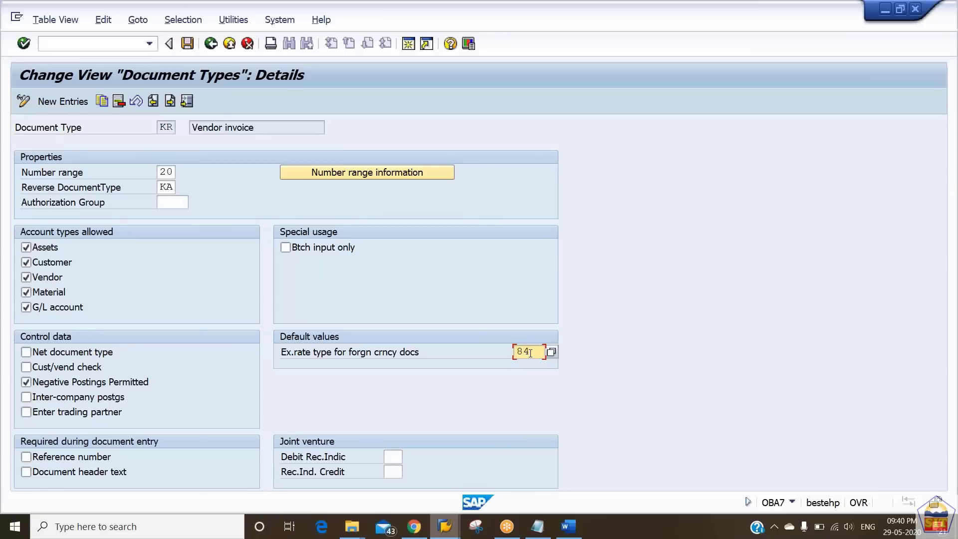
Step: Save document type KR, then set the exchange rate type for foreign currency documents to 84 for document type KZ and save it
key(Return)
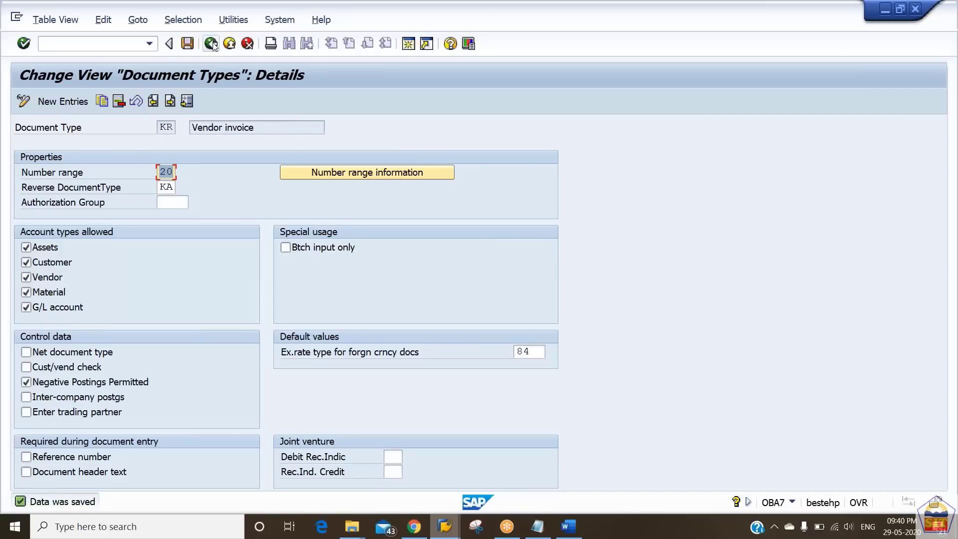
click(212, 47)
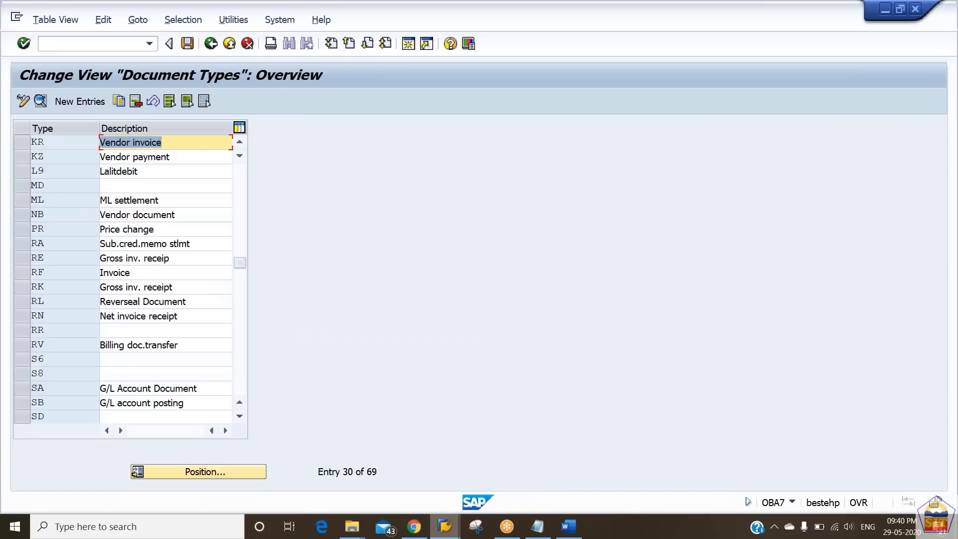
double_click(82, 158)
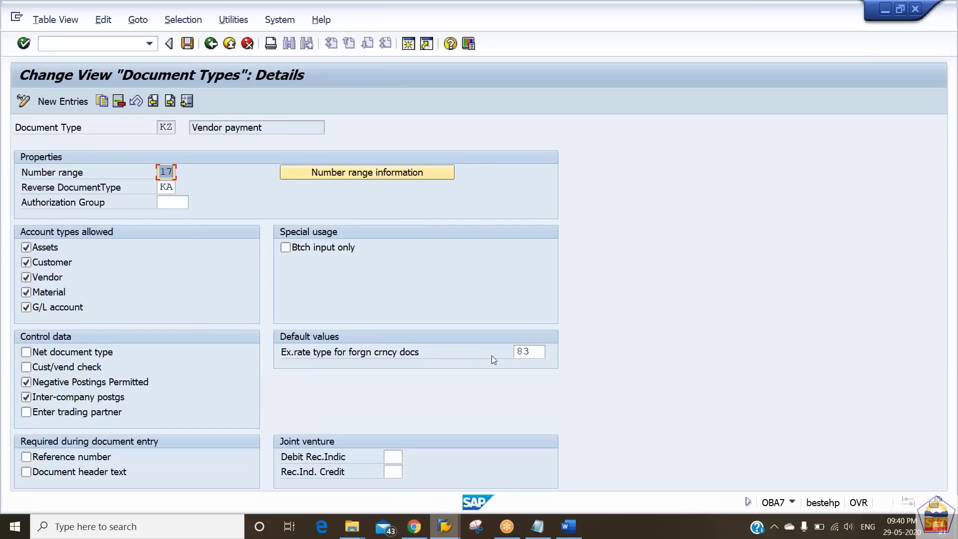
click(534, 351)
key(BackSpace)
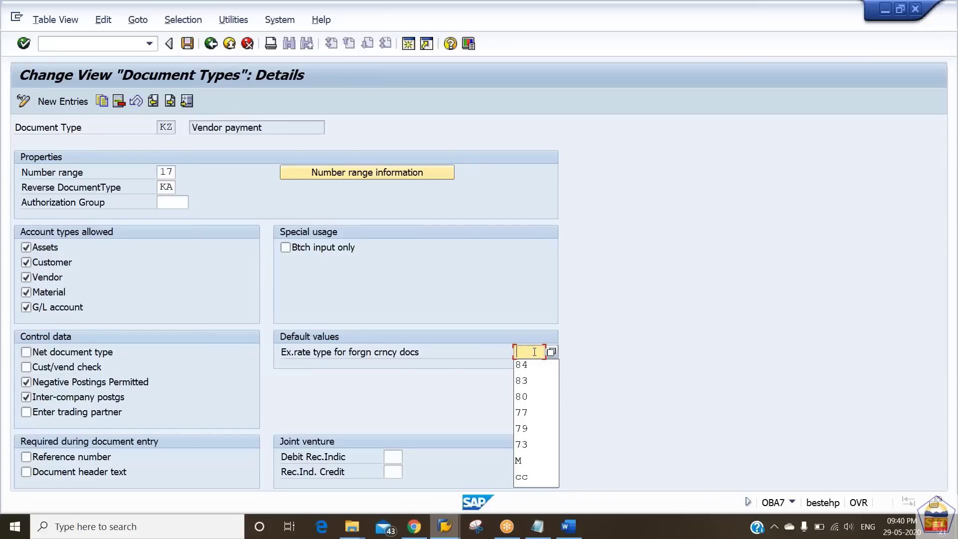
text(4)
key(Return)
key(ctrl+s)
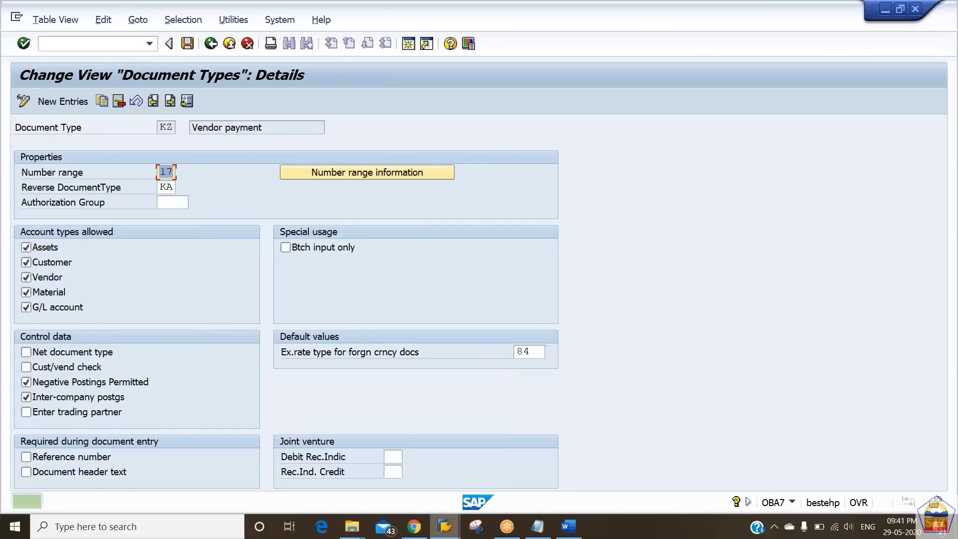
Step: Start transaction F-43 with /nf-43 and set the vendor invoice's document date and posting date to 21.04.2020
click(102, 44)
text(/nf-43)
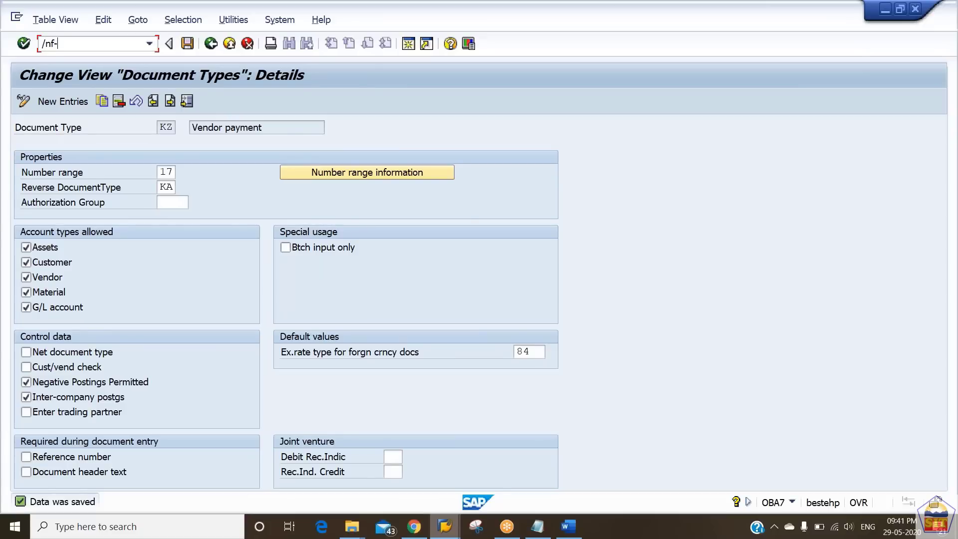
key(Return)
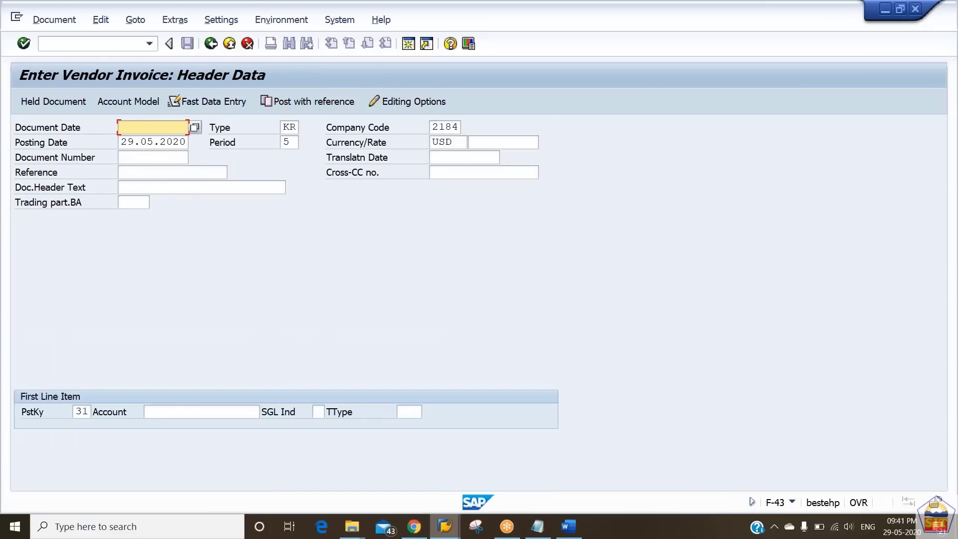
text(21.04.2020)
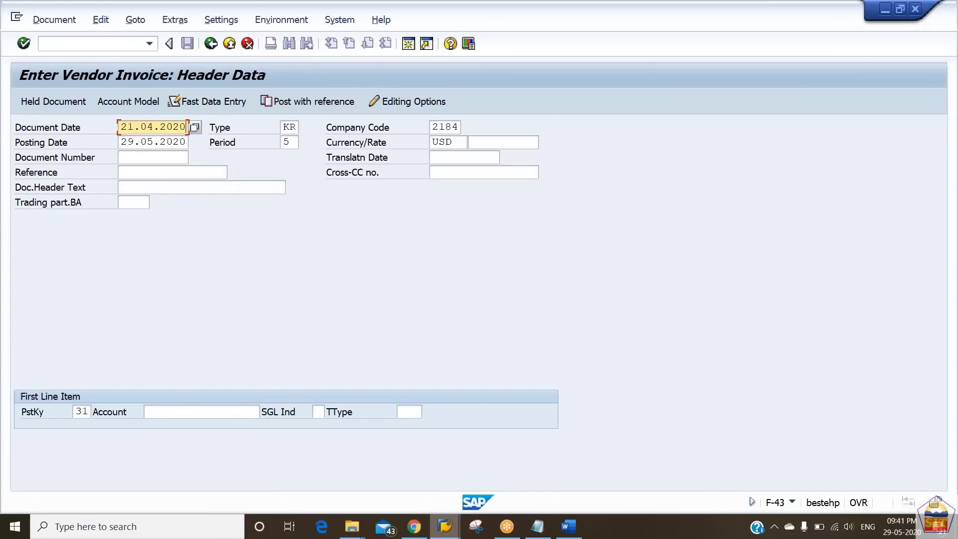
key(Return)
key(ctrl+c)
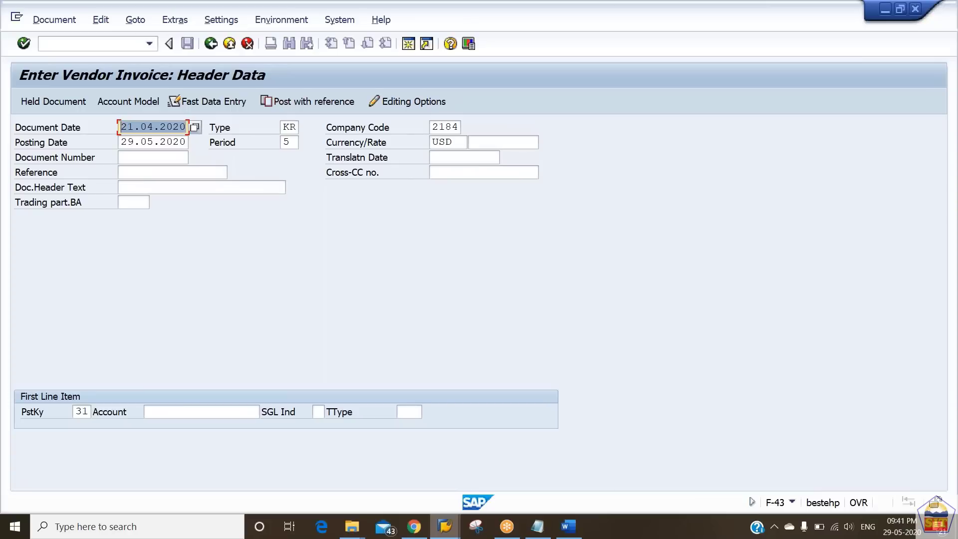
key(Tab)
key(Tab)
key(Tab)
key(ctrl+v)
key(Tab)
key(Tab)
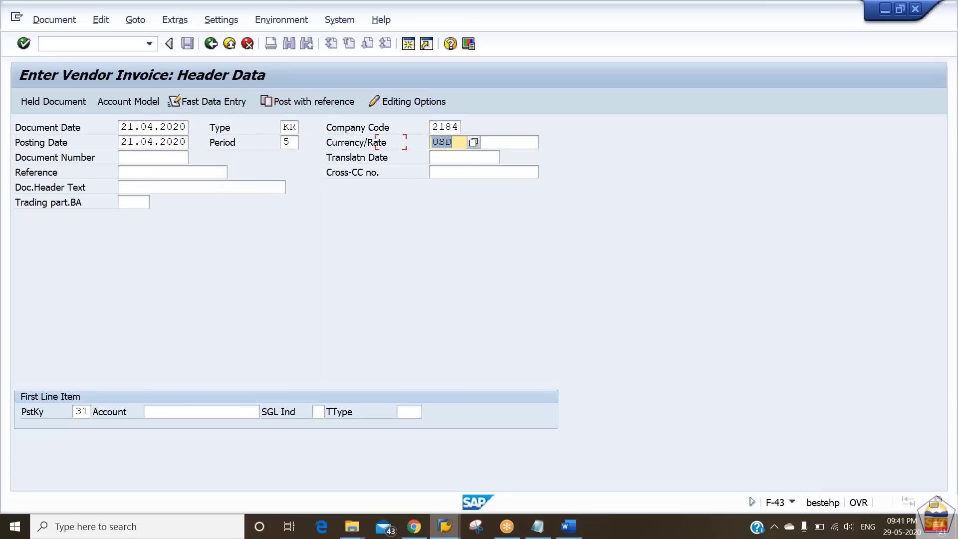
Step: Set the invoice currency to EUR, enter the LG Electronics vendor account in the first line item and continue to the vendor item
text(eur)
key(Tab)
key(Tab)
key(Tab)
key(Tab)
key(Tab)
key(Tab)
key(Tab)
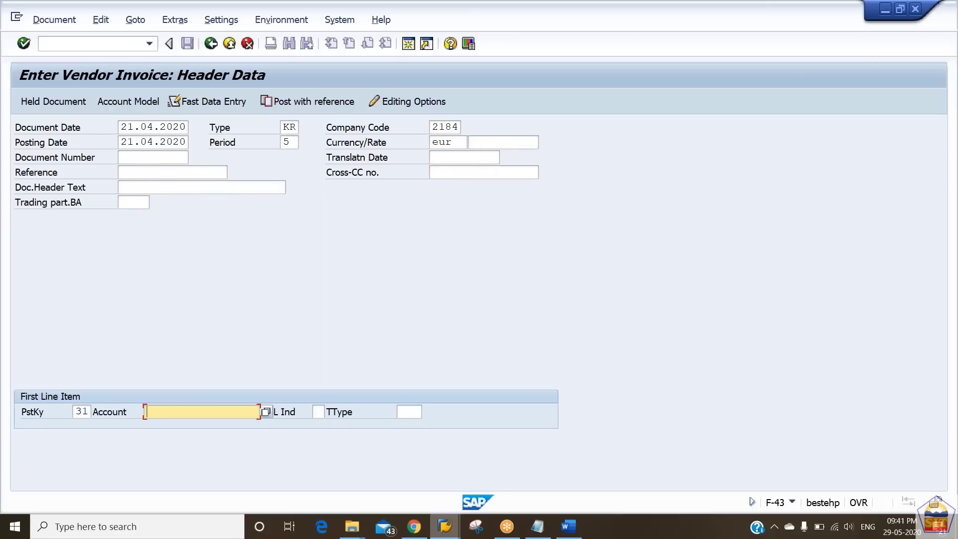
text(nv201)
key(Return)
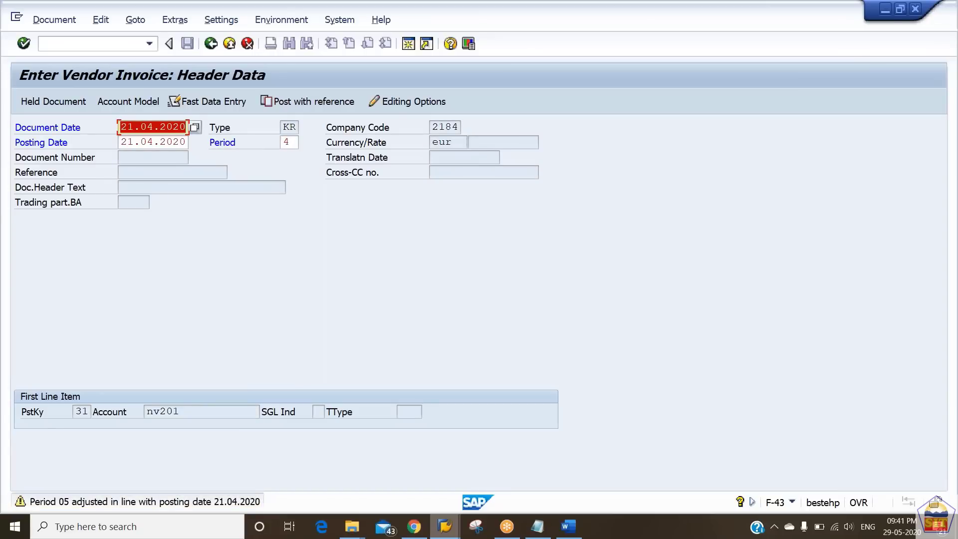
key(Return)
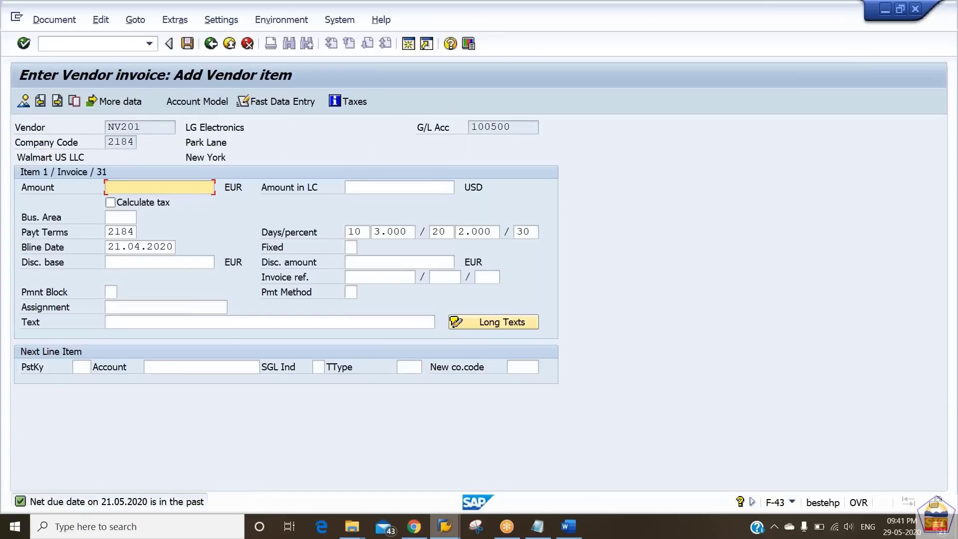
Step: Set the vendor item's amount to 1000 EUR and clear its payment terms
text(1000)
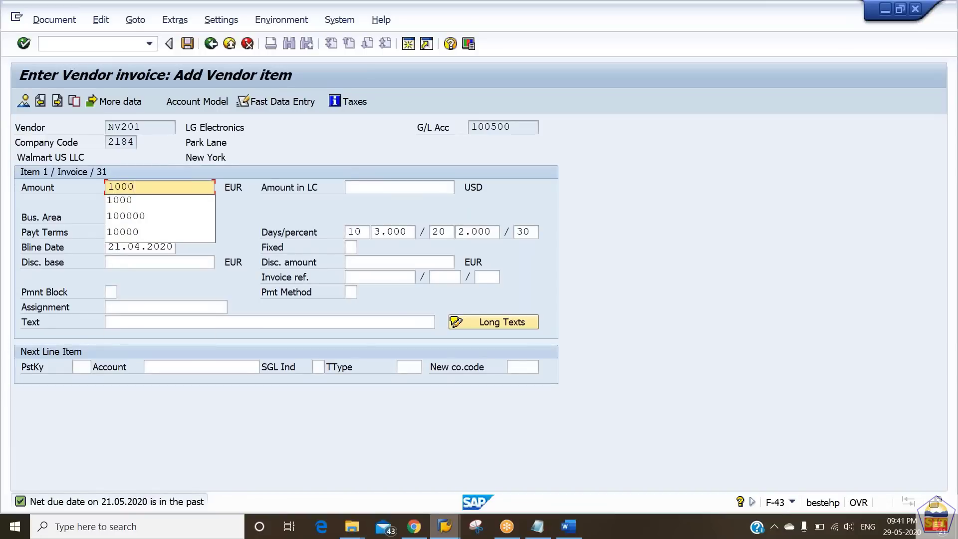
key(Tab)
key(Tab)
key(Tab)
key(Tab)
key(Delete)
key(Tab)
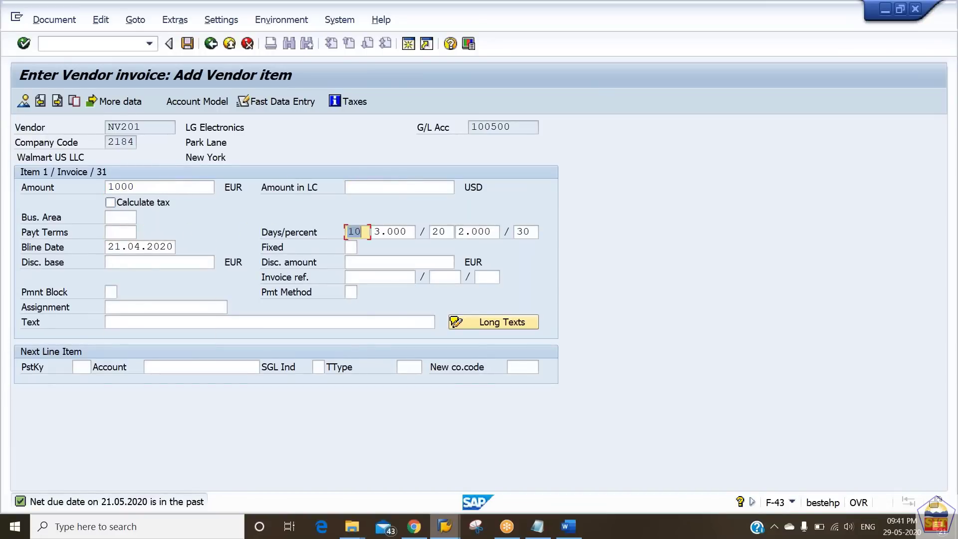
Step: Enter "purchase in fcy" as the vendor item's text
key(Tab)
key(Tab)
key(Tab)
key(Tab)
key(Tab)
key(Tab)
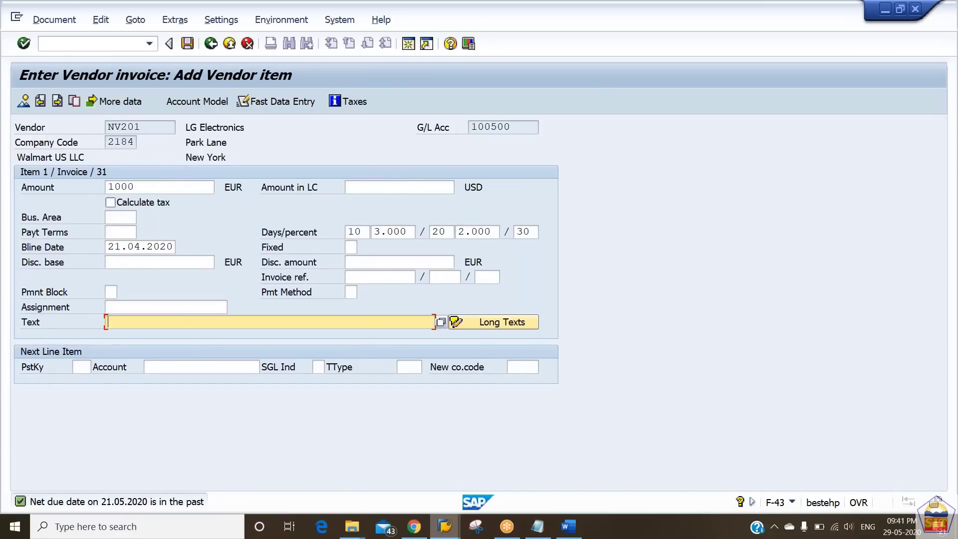
text(purchase in )
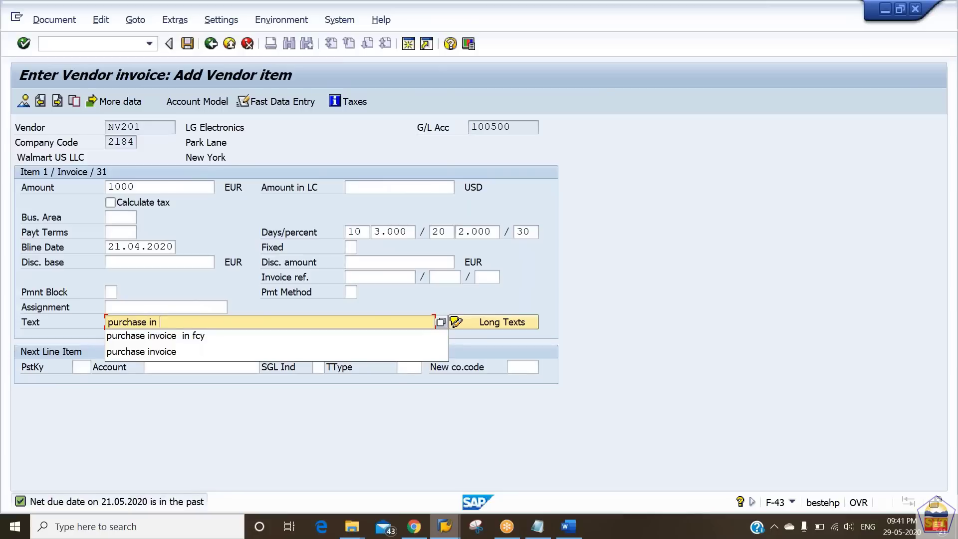
text(fcy)
Step: Add a next line item with posting key 40 and G/L account 400000, accepting the vendor item's payment terms
key(Tab)
text(40)
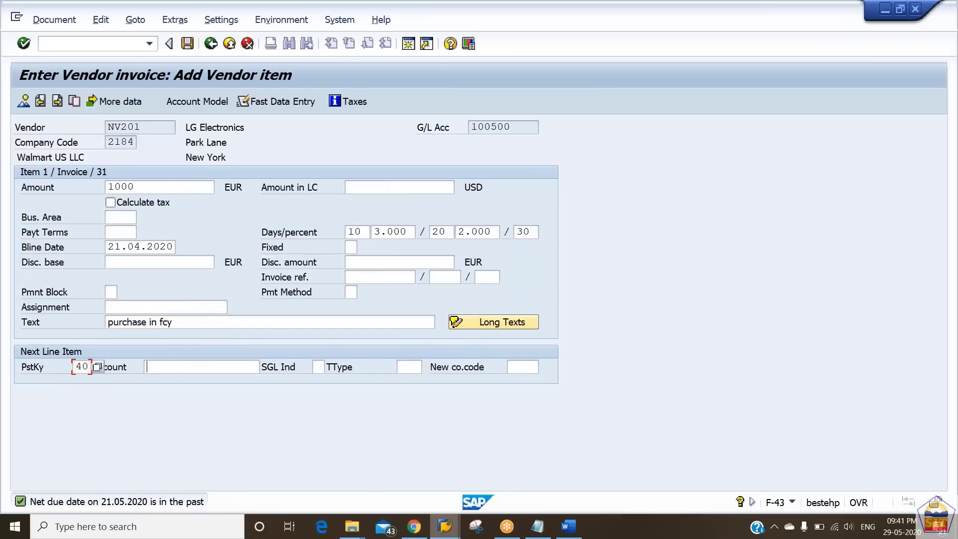
text(4)
key(Down)
key(Down)
key(Down)
key(Down)
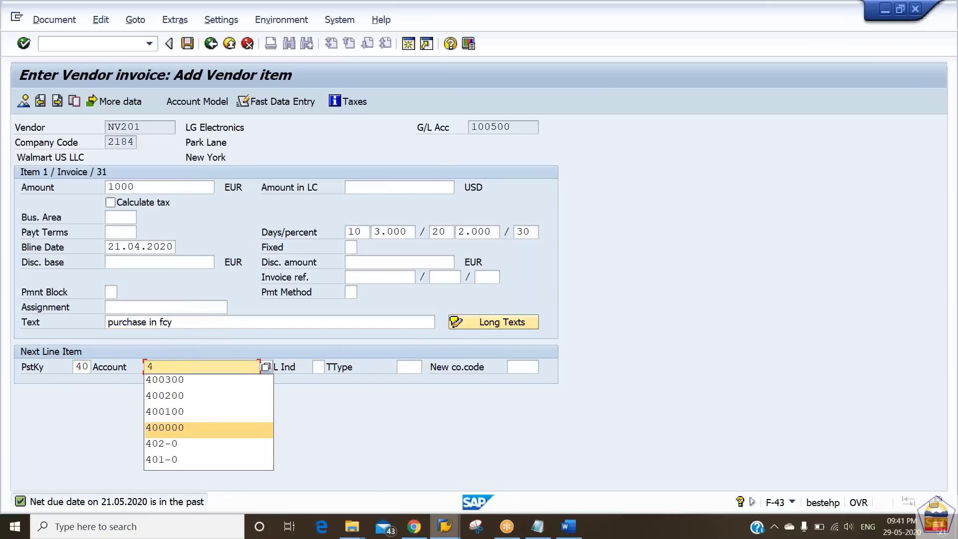
key(Return)
key(Return)
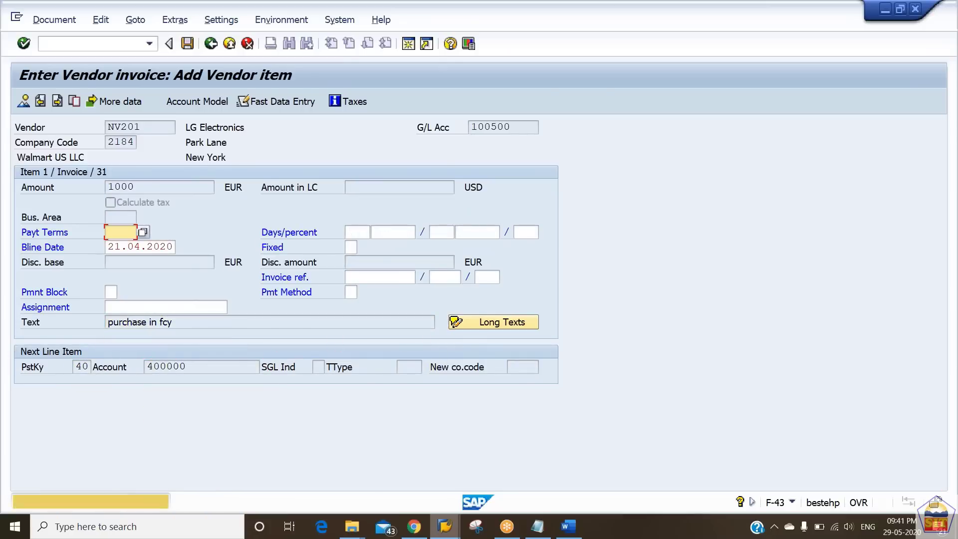
key(Return)
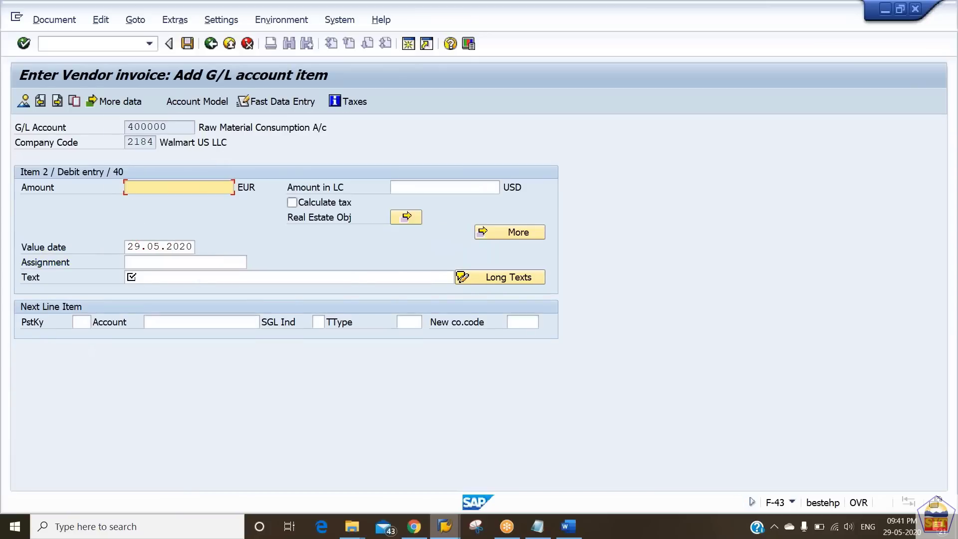
Step: Fill in the debit item with amount *, value date 21.04.2020 and text +
text(*)
key(Tab)
key(Tab)
key(Tab)
key(Tab)
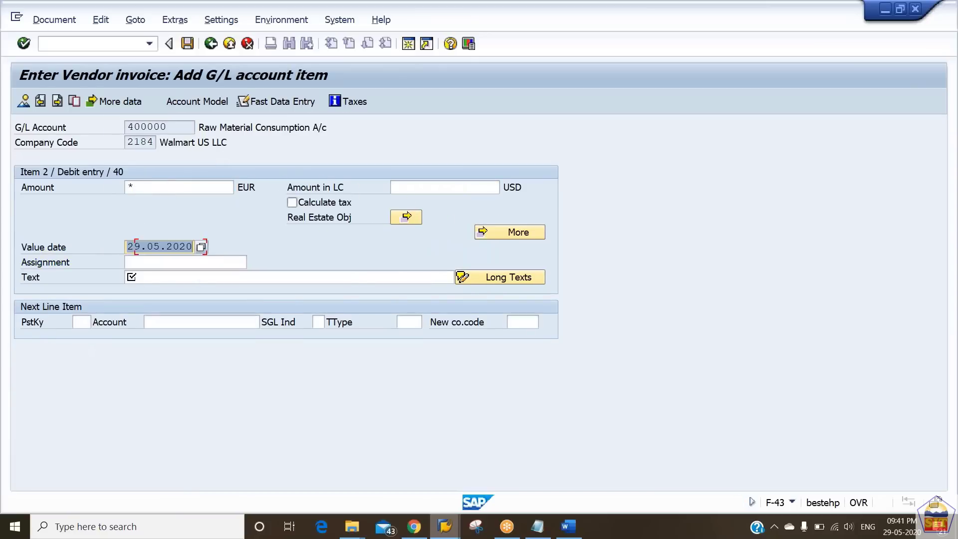
text(21.)
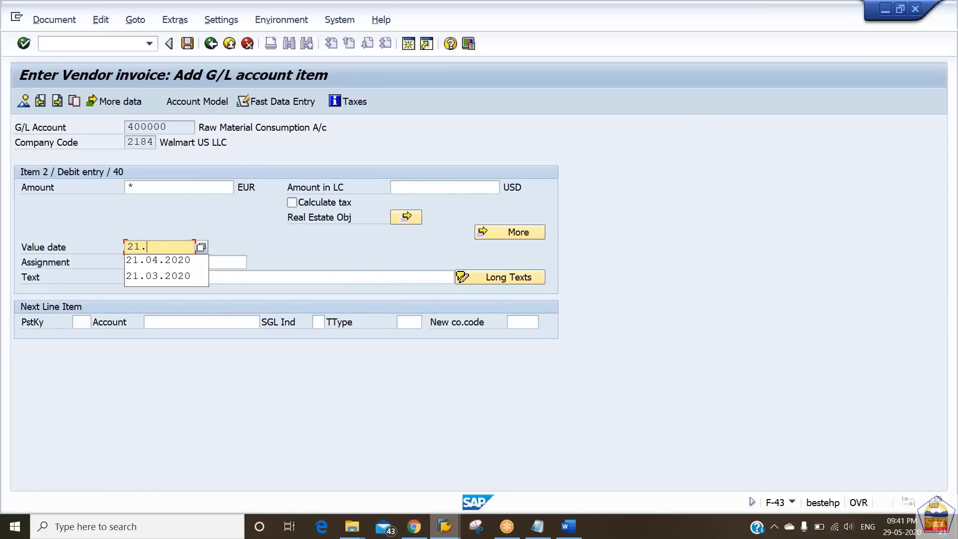
key(Down)
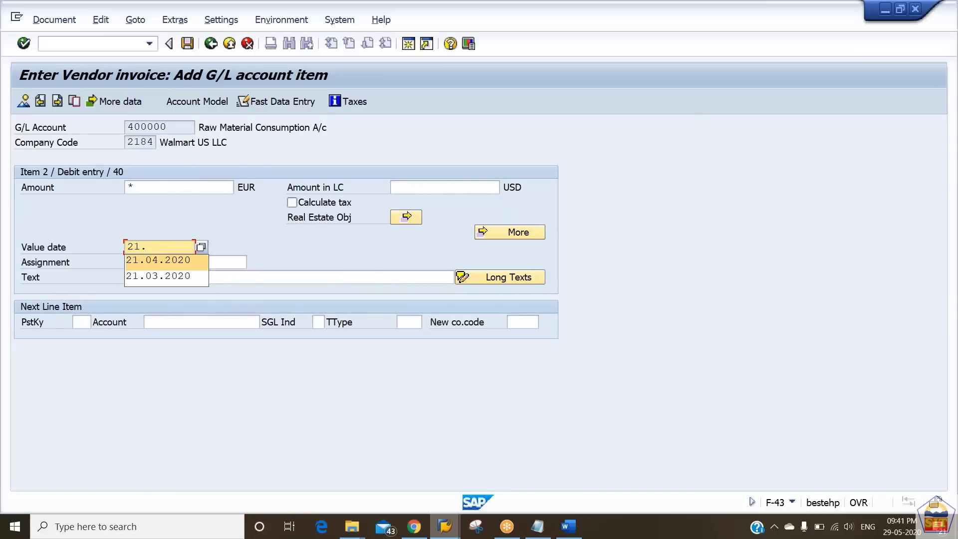
key(Tab)
key(Tab)
text(+)
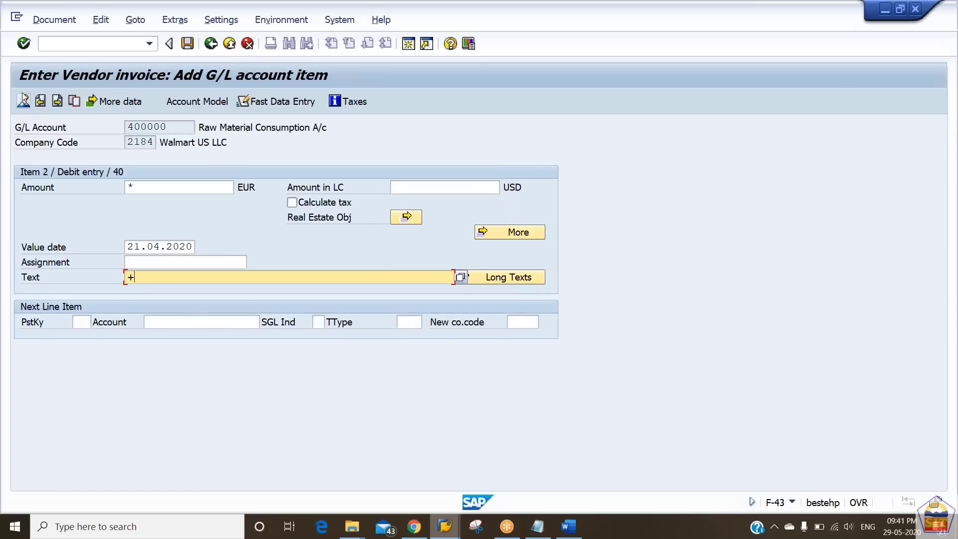
Step: Check the vendor item's local currency amount and baseline date, then display the document overview and check the exchange rate
click(39, 100)
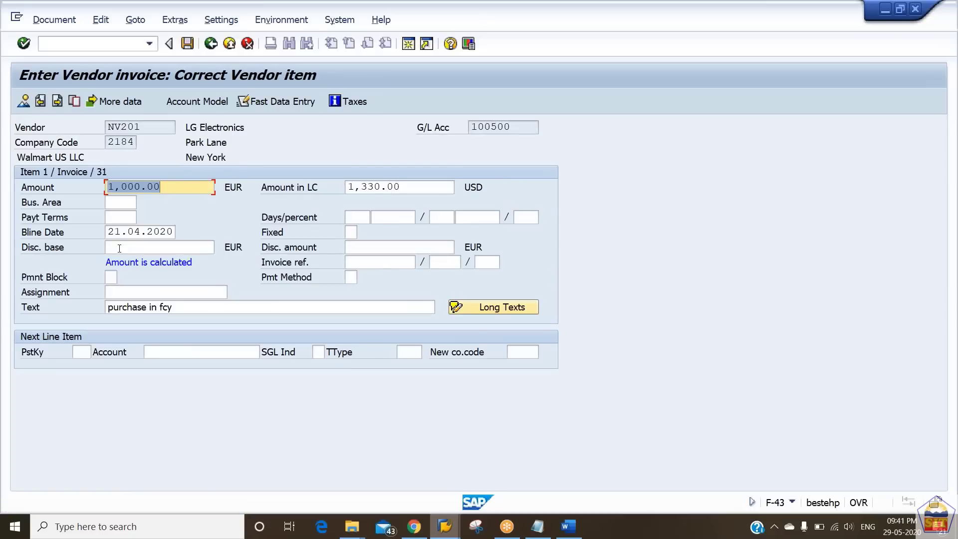
click(142, 232)
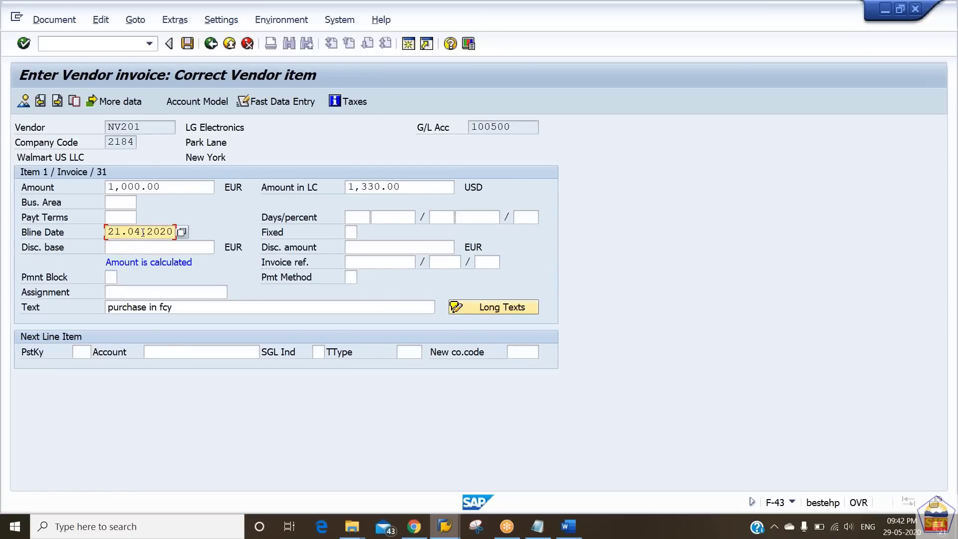
click(23, 102)
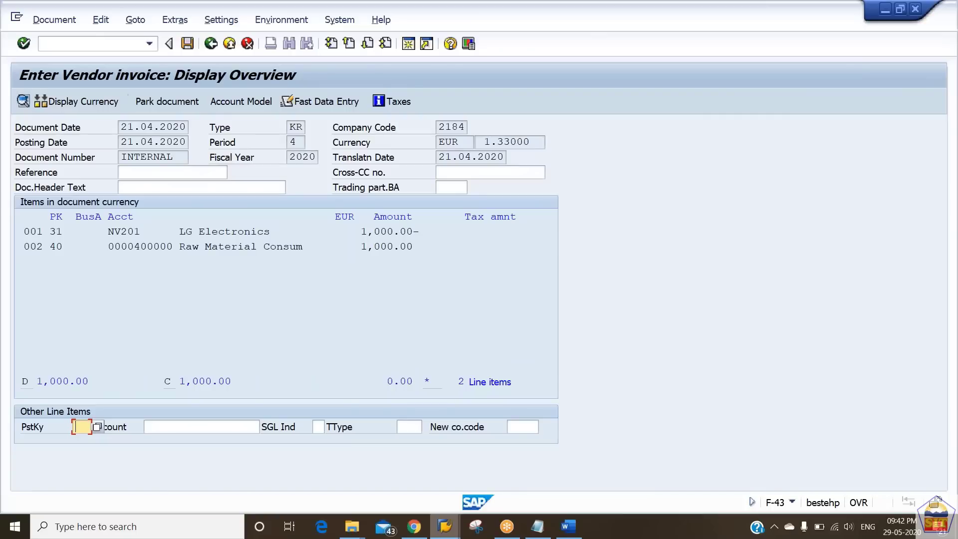
drag(540, 143, 394, 153)
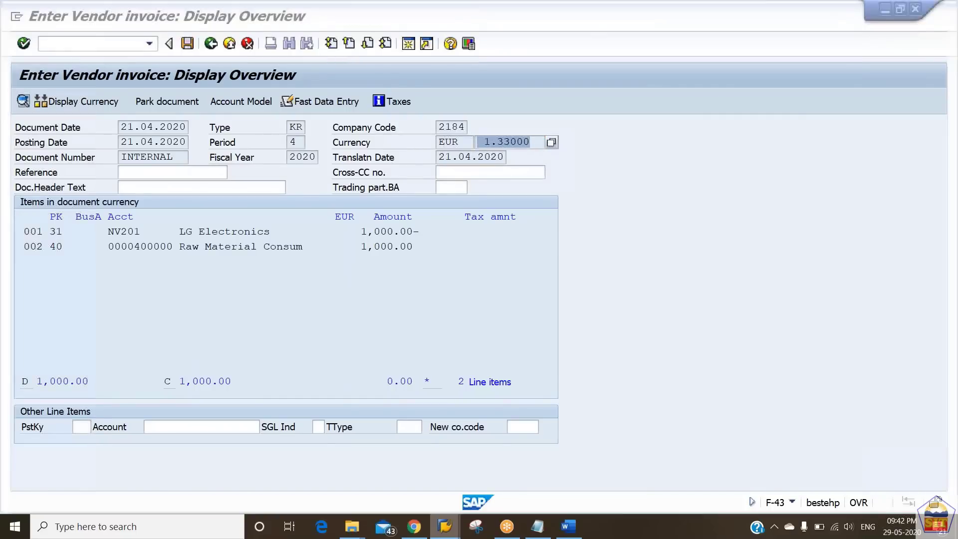
Step: Open transaction OB08 in the other SAP session, position the list at exchange rate type 84 and check the EUR to USD rate for 21.04.2020
key(alt+Tab)
click(124, 42)
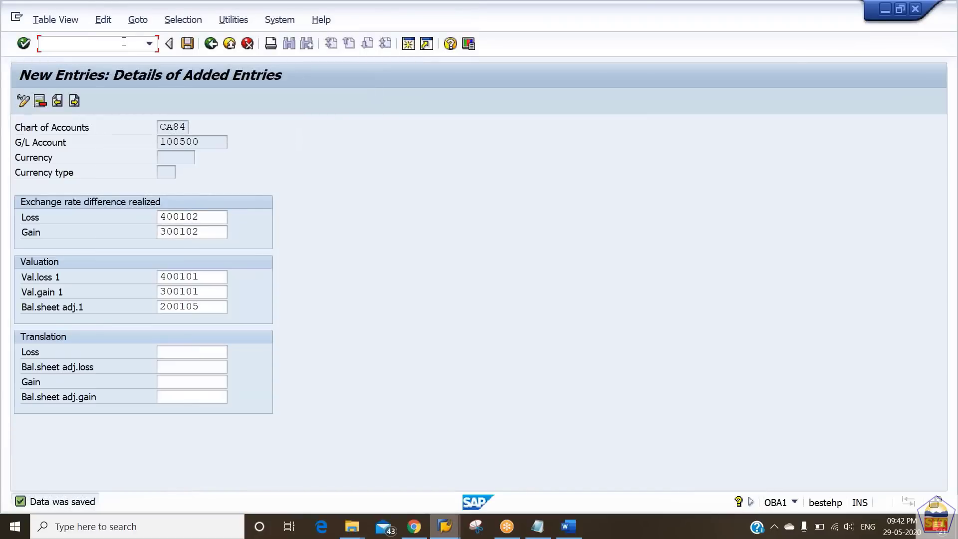
text(/noba)
text(1)
key(Return)
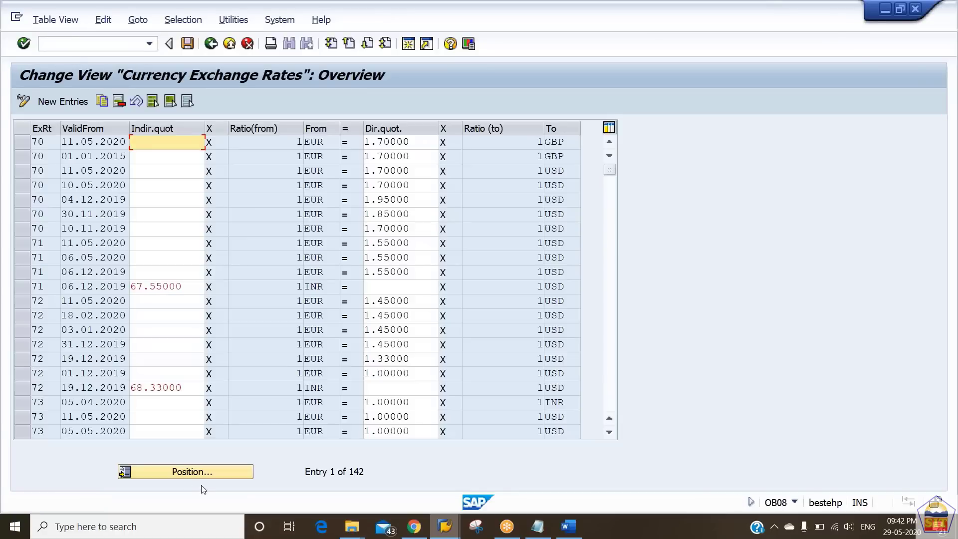
click(216, 474)
text(84)
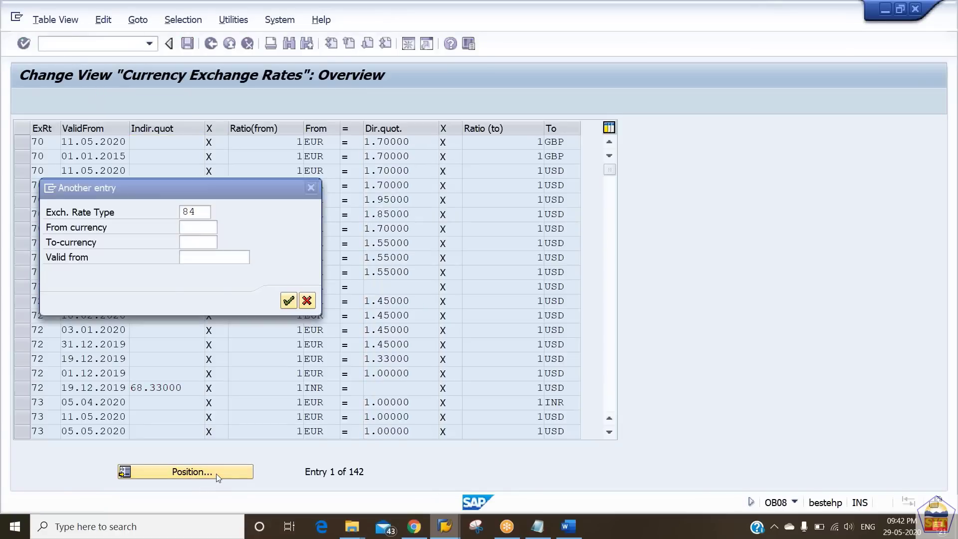
key(Return)
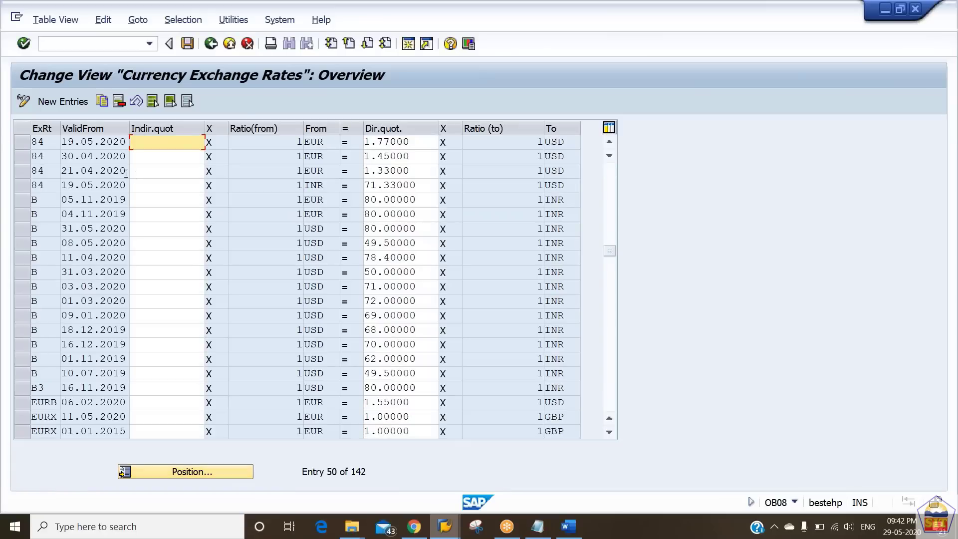
click(25, 173)
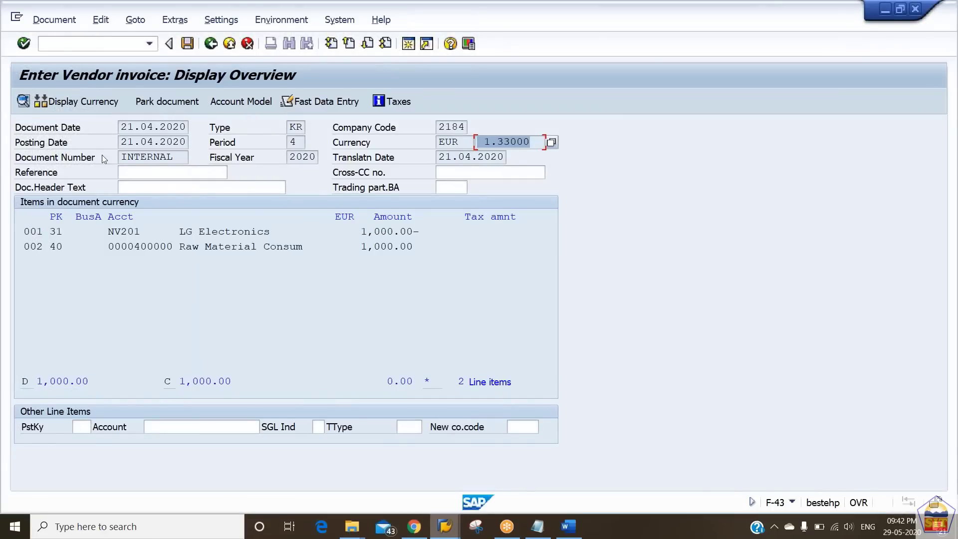
Step: Display the vendor invoice's items in local currency in the document overview
click(83, 103)
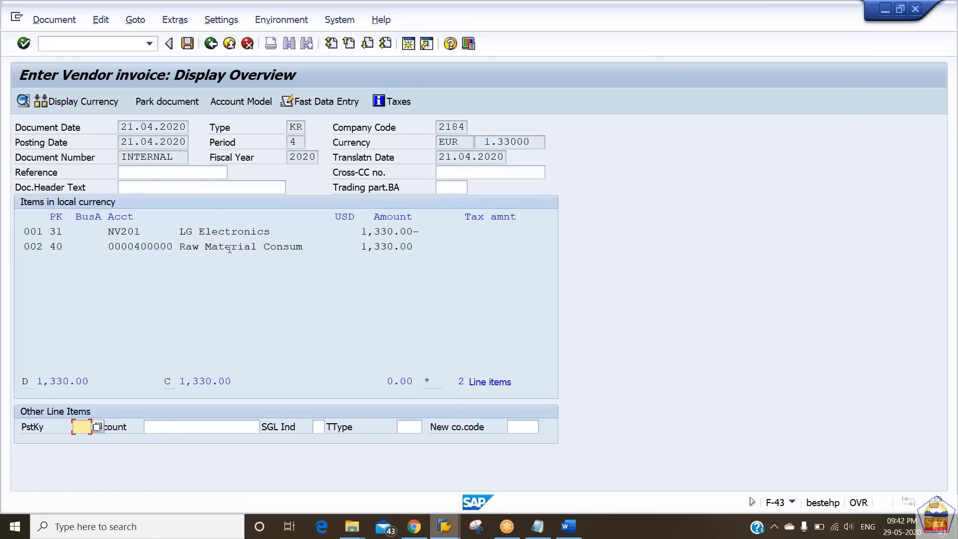
Step: Post the EUR vendor invoice for company code 2184
click(161, 233)
click(187, 45)
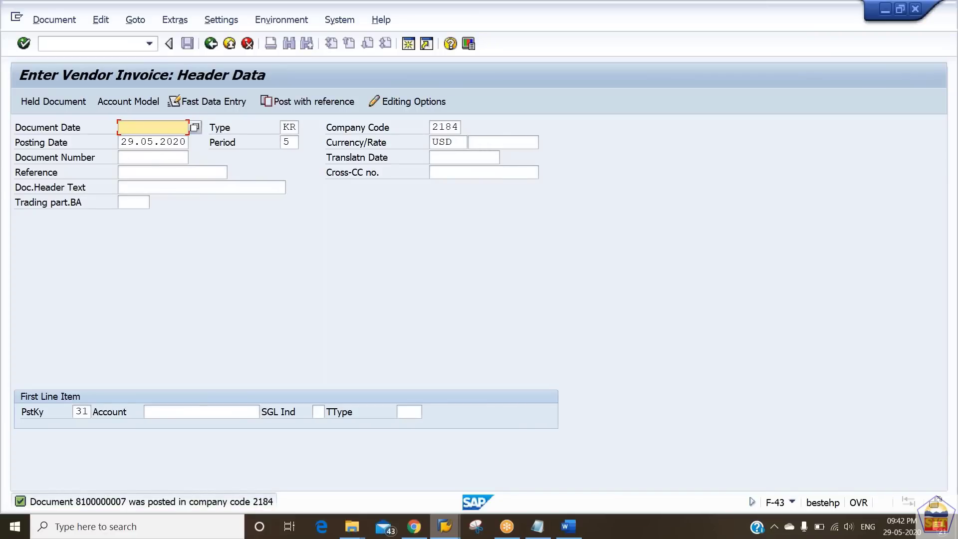
Step: Switch to the OB08 session and check the rate type 84 EUR to USD entries for 21.04.2020 and 30.04.2020
key(alt+Tab)
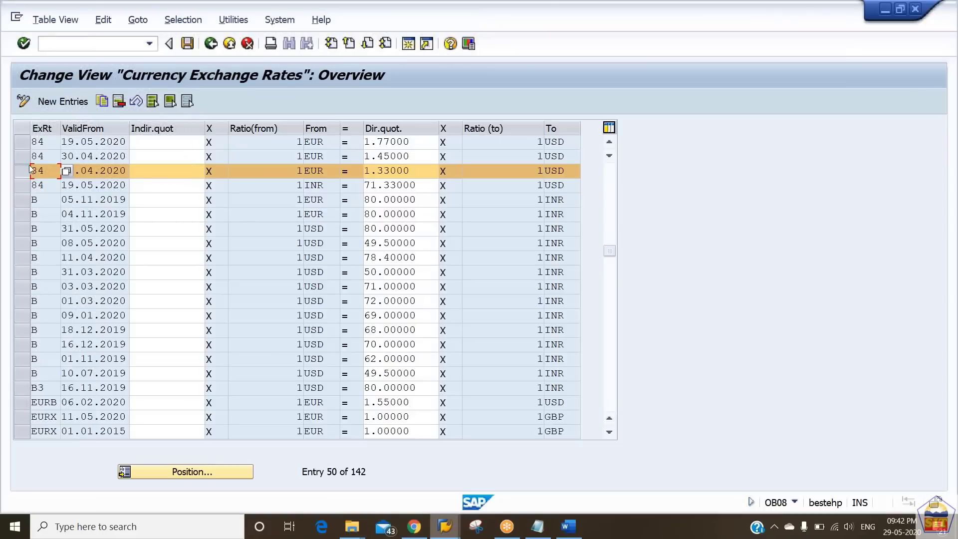
click(27, 169)
click(26, 169)
click(28, 171)
click(28, 156)
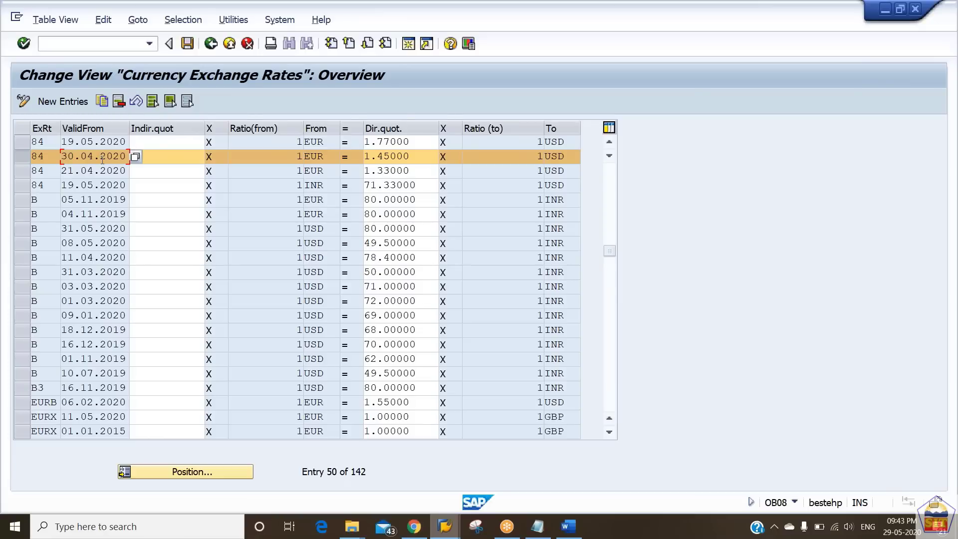
Step: Read through the foreign currency valuation notes in Notepad down to the list of required GL accounts
key(alt+Tab)
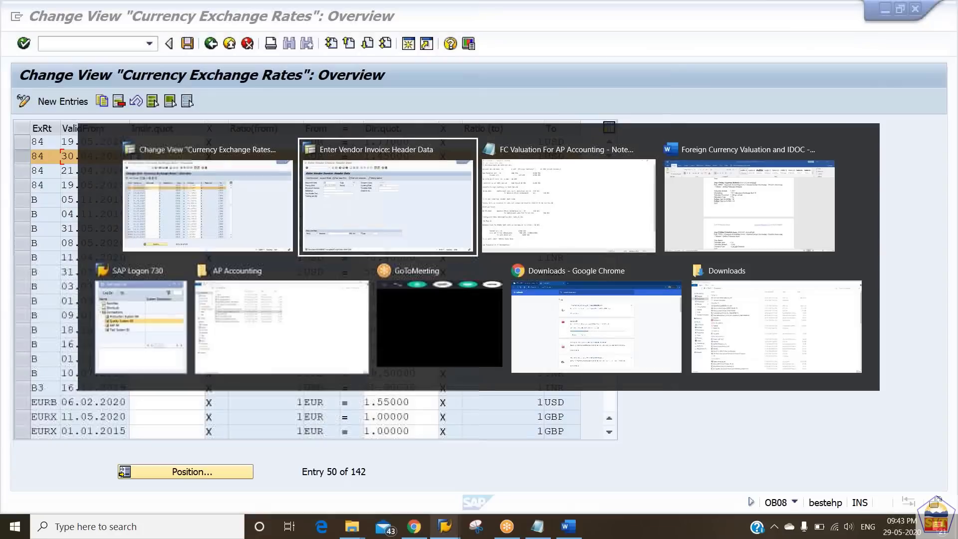
key(alt+Tab)
key(Down)
key(Down)
key(Down)
key(Down)
key(Down)
key(Down)
key(Down)
key(Down)
key(Down)
key(Down)
key(Down)
key(Down)
key(Down)
key(Down)
key(Down)
key(Down)
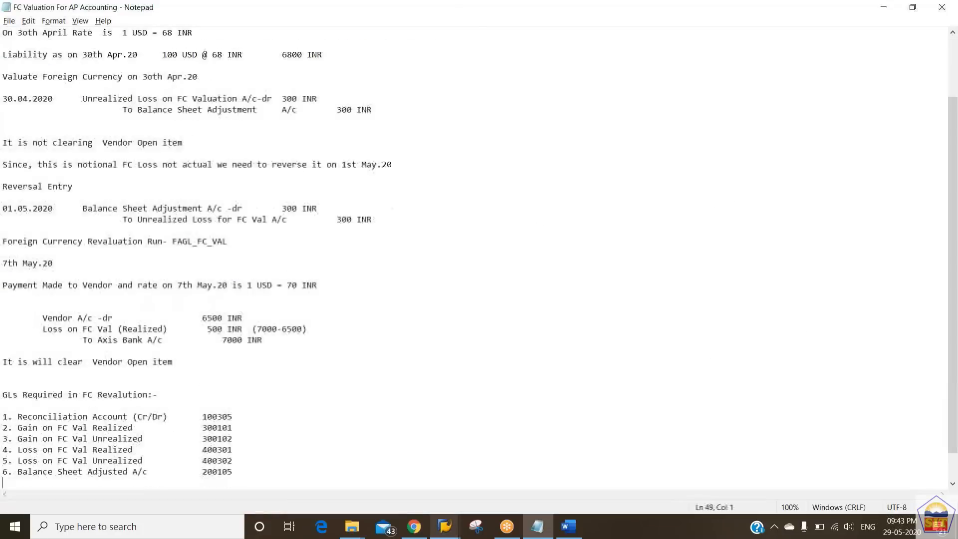
Step: In the Word practice sheet, find the Foreign Currency Valuation (New) step and copy its transaction code FAGL_FC_VAL
key(alt+Tab)
key(alt+Tab)
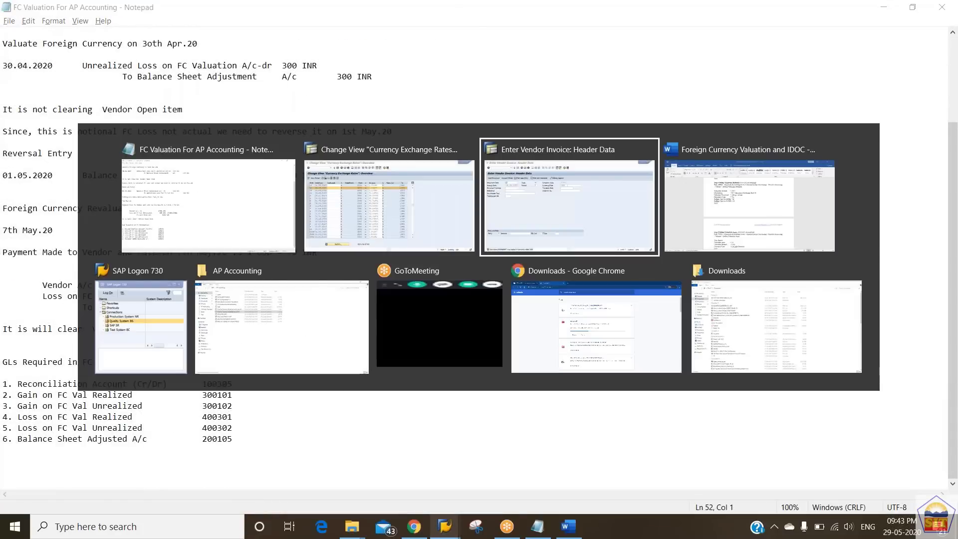
key(alt+Tab)
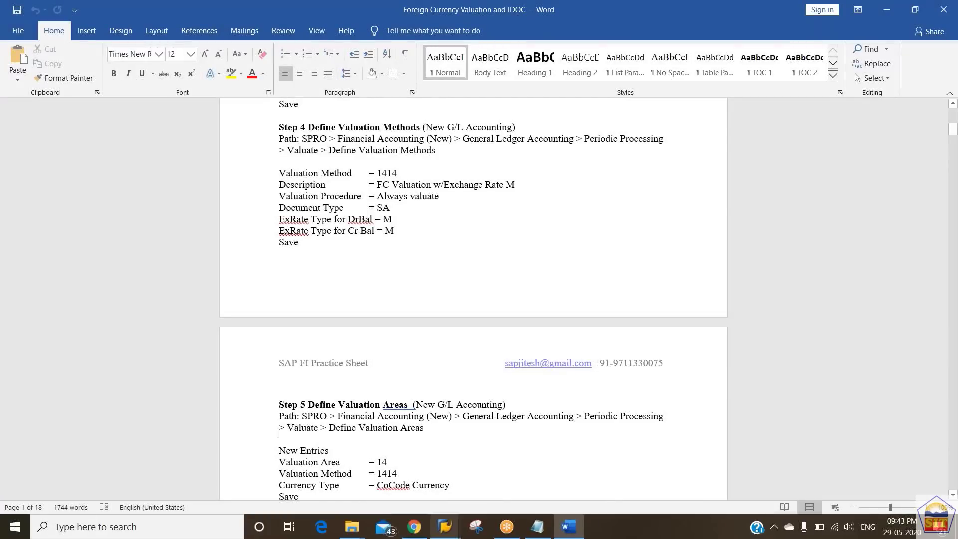
key(Down)
key(Down)
key(Down)
key(Down)
key(Down)
key(Down)
key(Down)
key(Down)
key(Down)
key(Down)
key(Down)
key(Down)
key(Down)
key(Down)
key(Down)
key(Down)
key(Down)
key(Down)
key(Down)
key(Down)
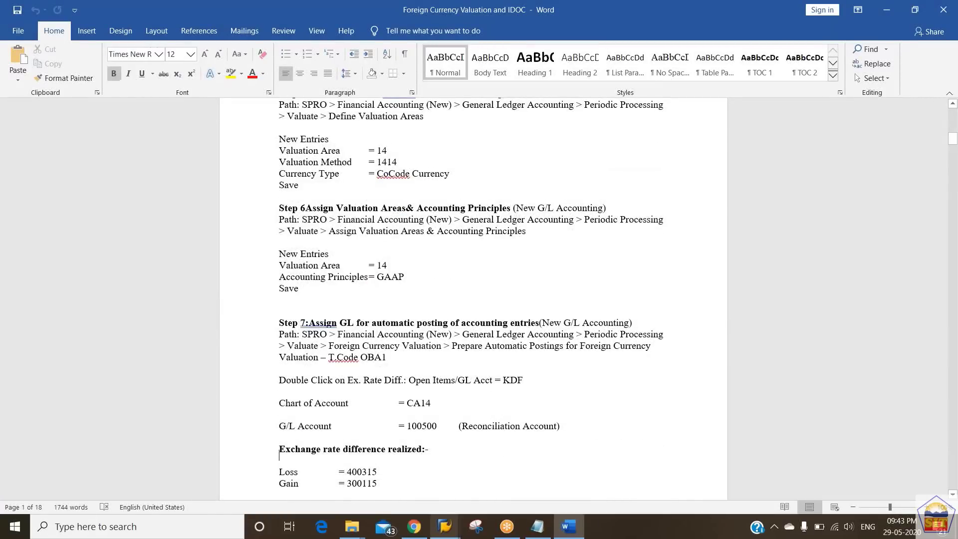
key(Up)
key(Up)
key(Up)
key(Up)
key(Up)
key(Up)
key(Up)
key(Up)
key(Up)
key(Up)
key(Page_Down)
key(Page_Down)
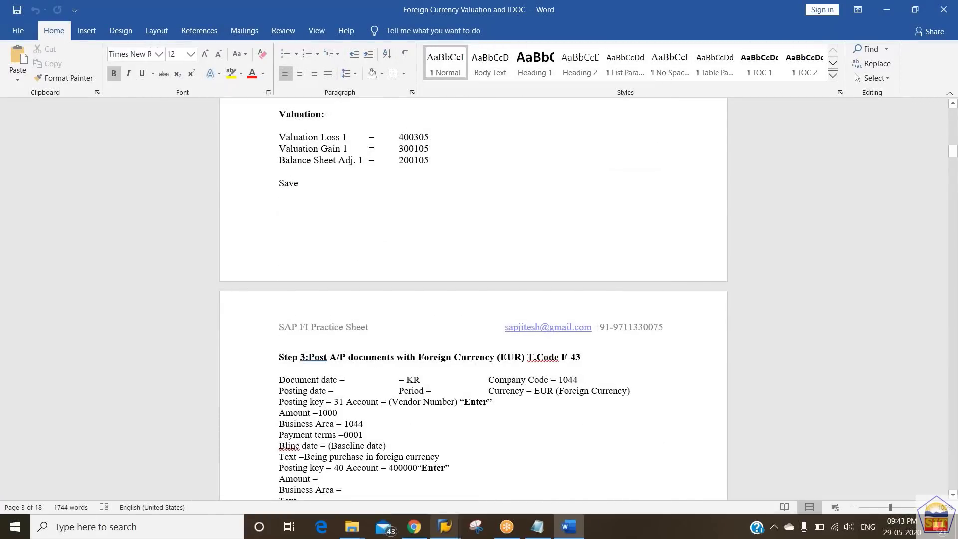
key(Down)
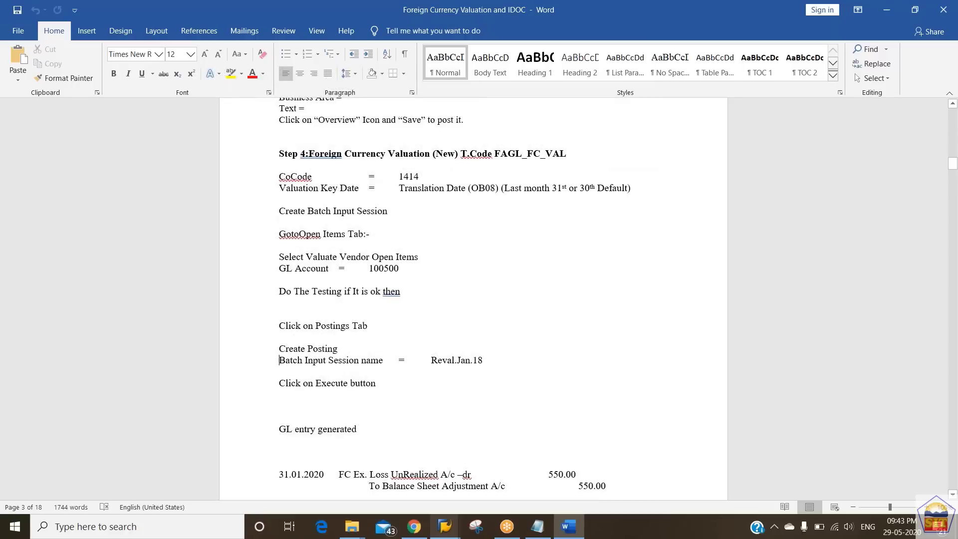
click(448, 151)
key(shift+Right)
key(shift+Right)
key(shift+Right)
key(shift+Right)
key(shift+Right)
key(shift+Right)
key(shift+Right)
key(shift+Right)
key(shift+Right)
key(shift+Right)
key(shift+Right)
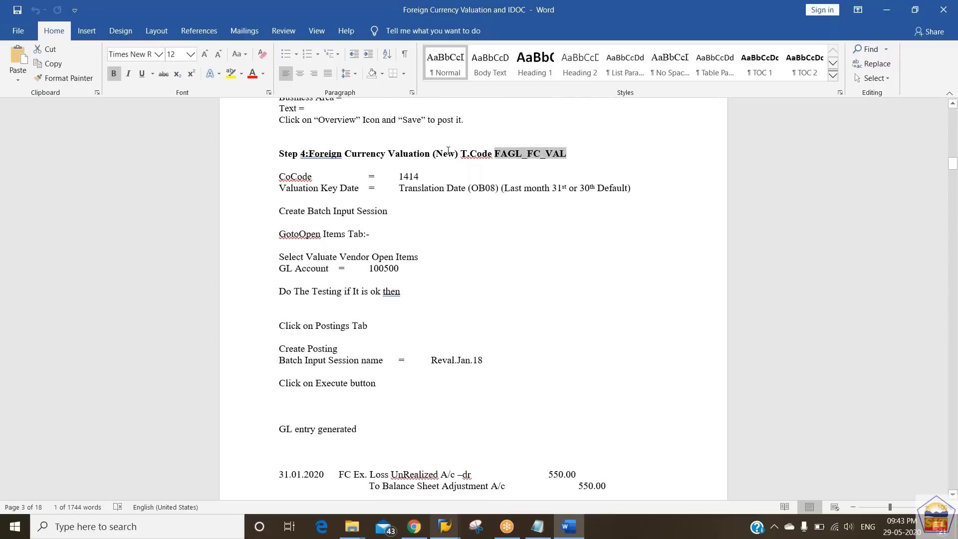
key(ctrl+c)
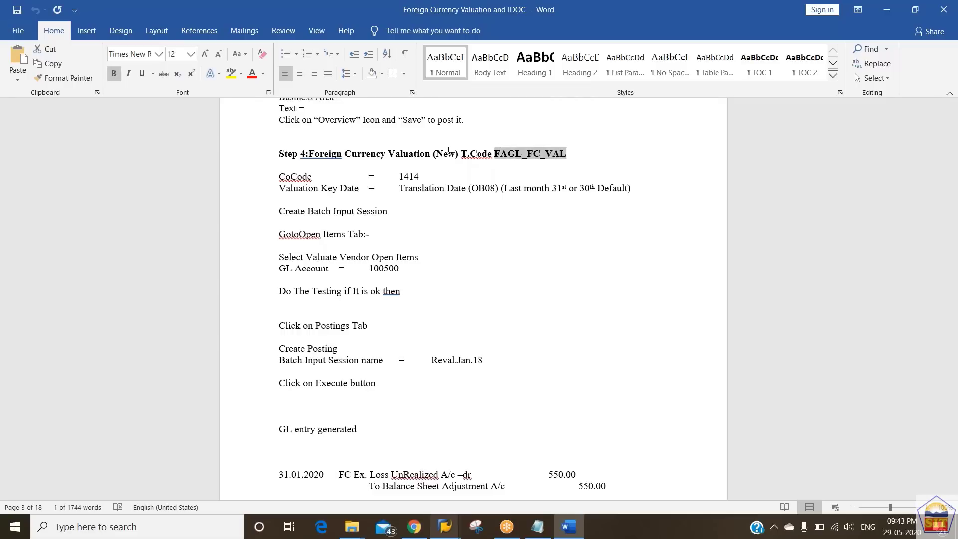
Step: Switch to the SAP vendor invoice session and start transaction FAGL_FC_VAL there with /n and the copied code
key(alt+Tab)
key(alt+Tab)
key(alt+Tab)
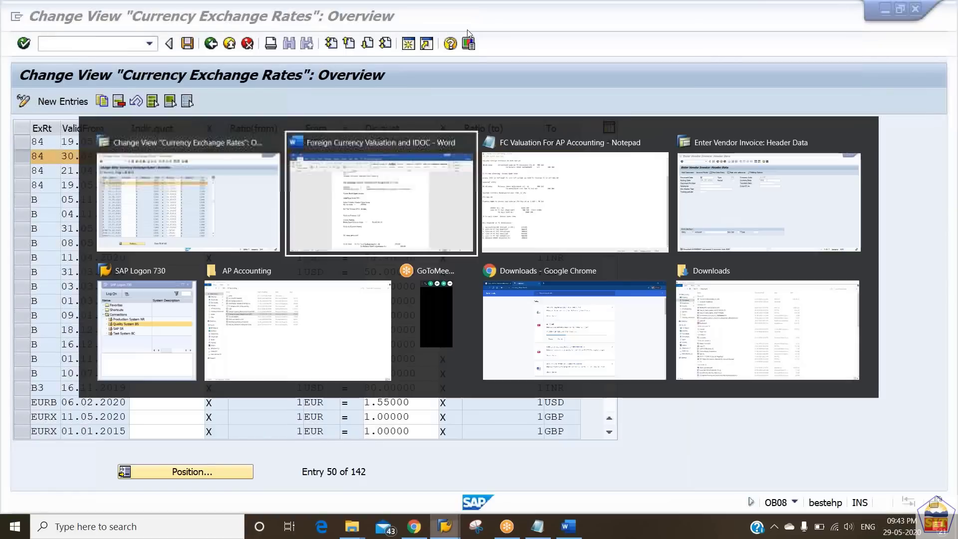
key(alt+Tab)
key(alt+Tab)
click(126, 44)
text(/)
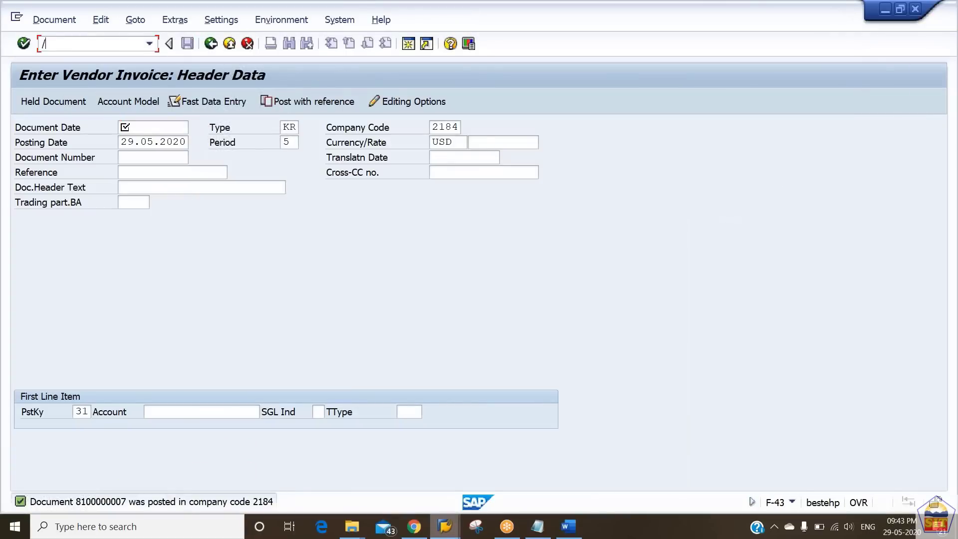
text(n)
key(ctrl+v)
key(Return)
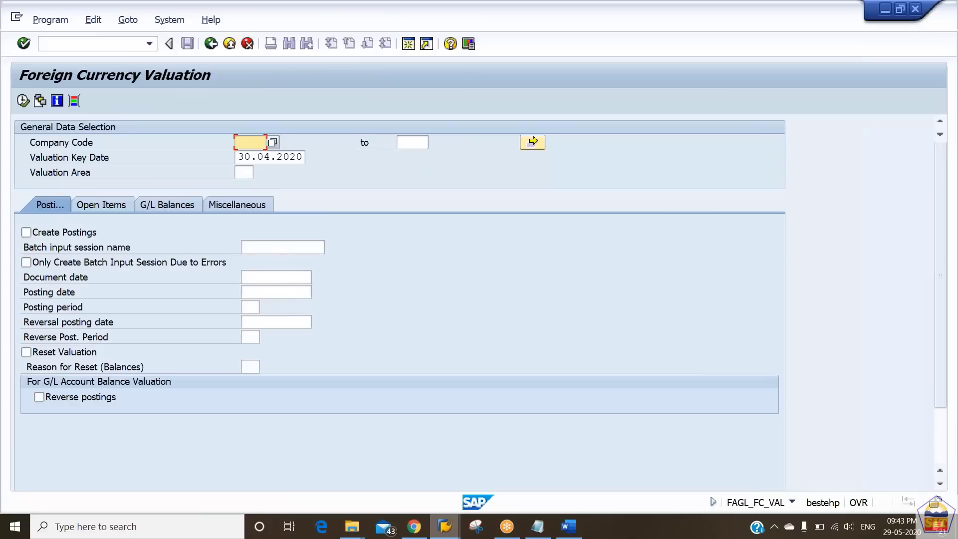
Step: Select company code 2184 and valuation area 84, keeping the valuation key date 30.04.2020
text(2184)
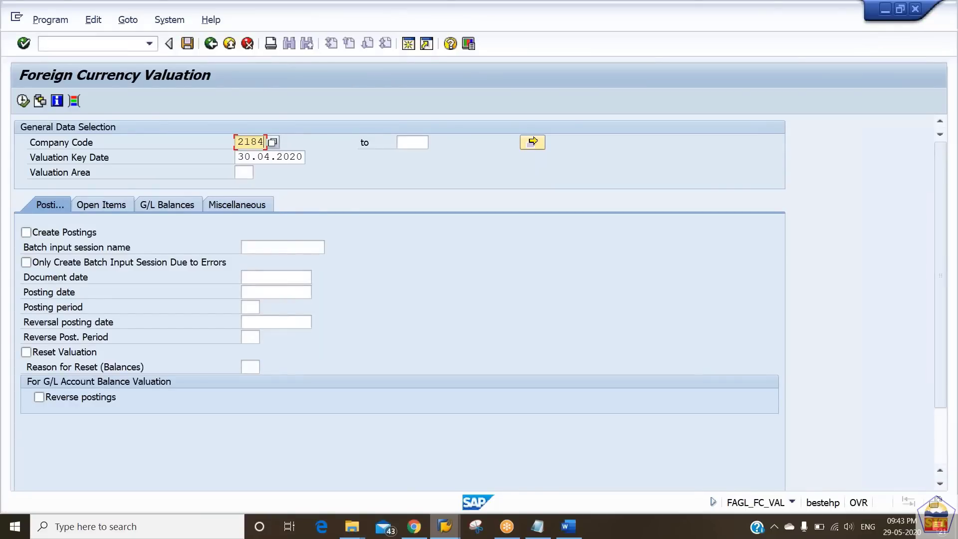
key(Tab)
key(Tab)
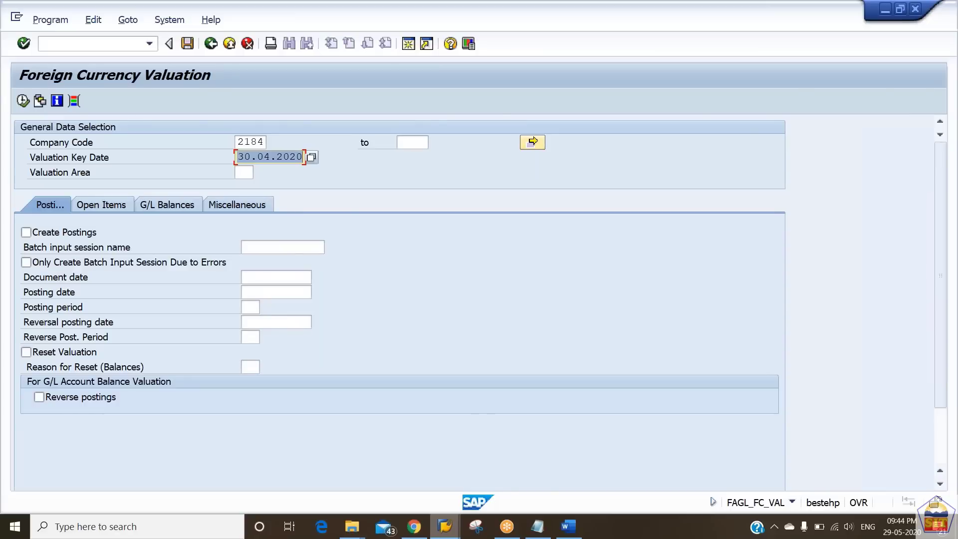
key(Tab)
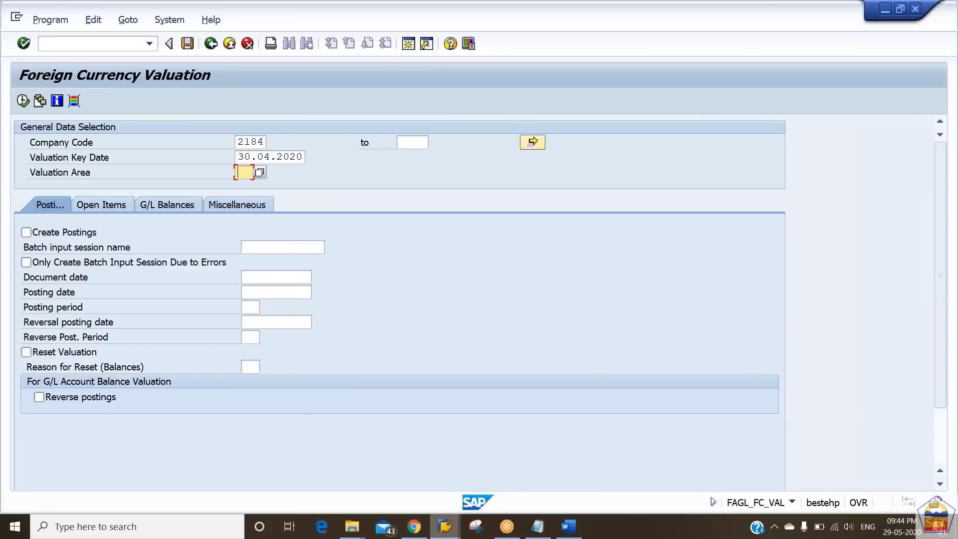
text(84)
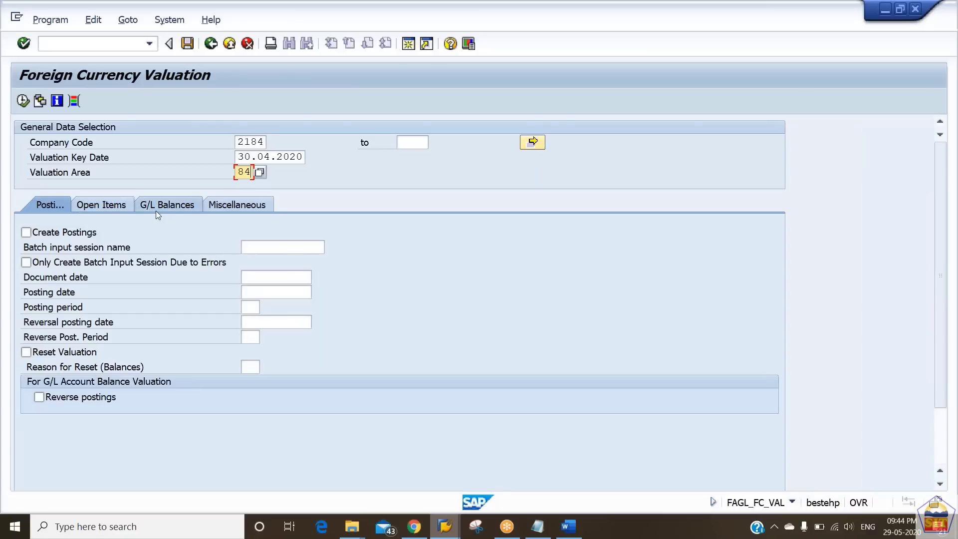
Step: Enable valuation of vendor open items, restrict it to reconciliation account 100500 and execute the valuation without creating postings
click(94, 207)
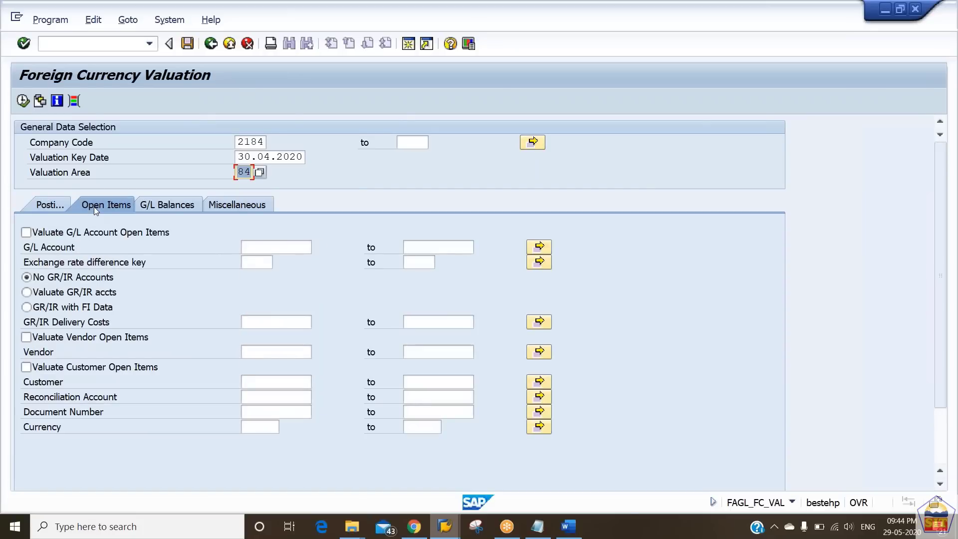
click(50, 341)
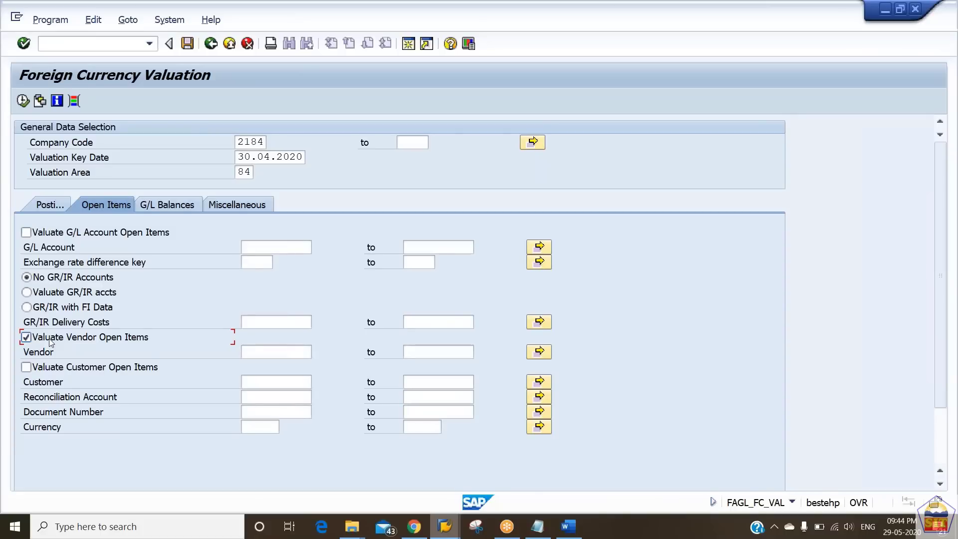
click(258, 397)
text(100500)
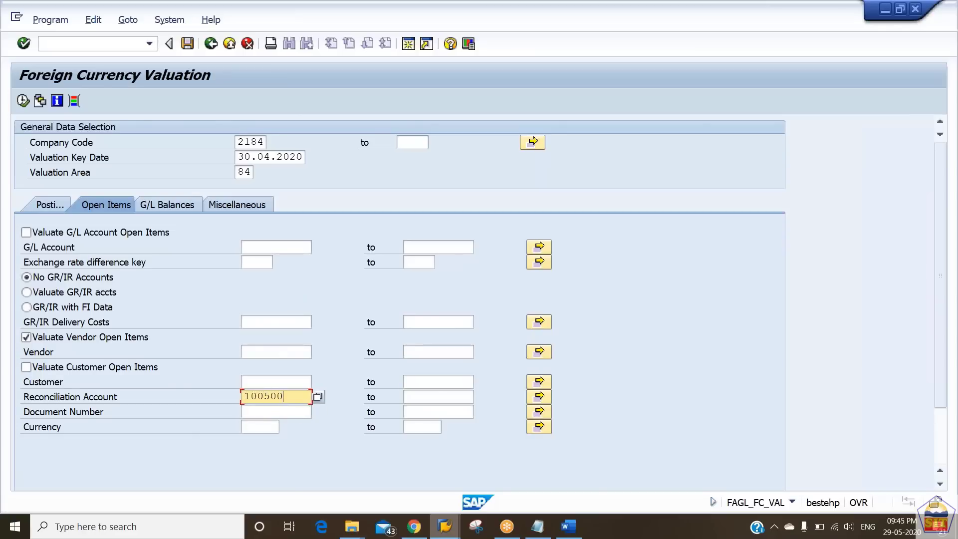
key(Tab)
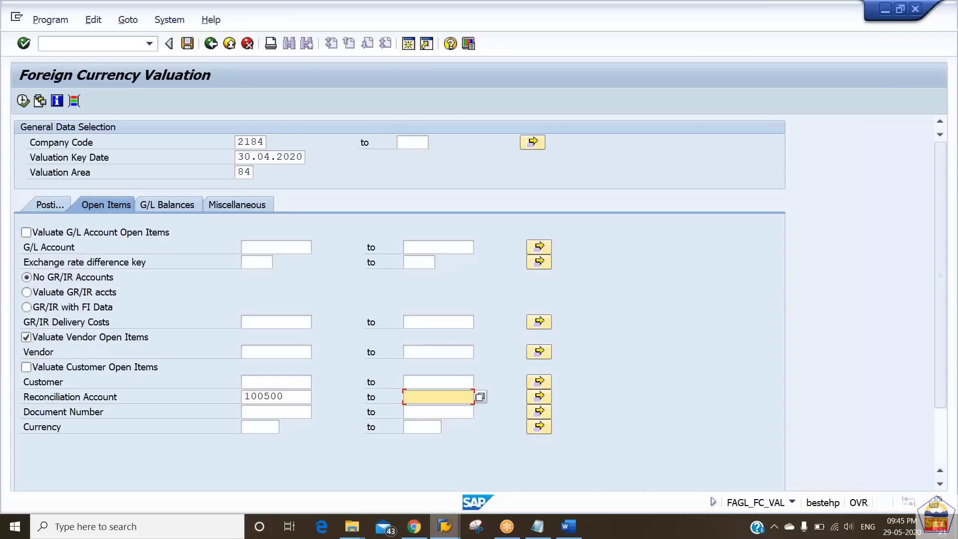
key(Tab)
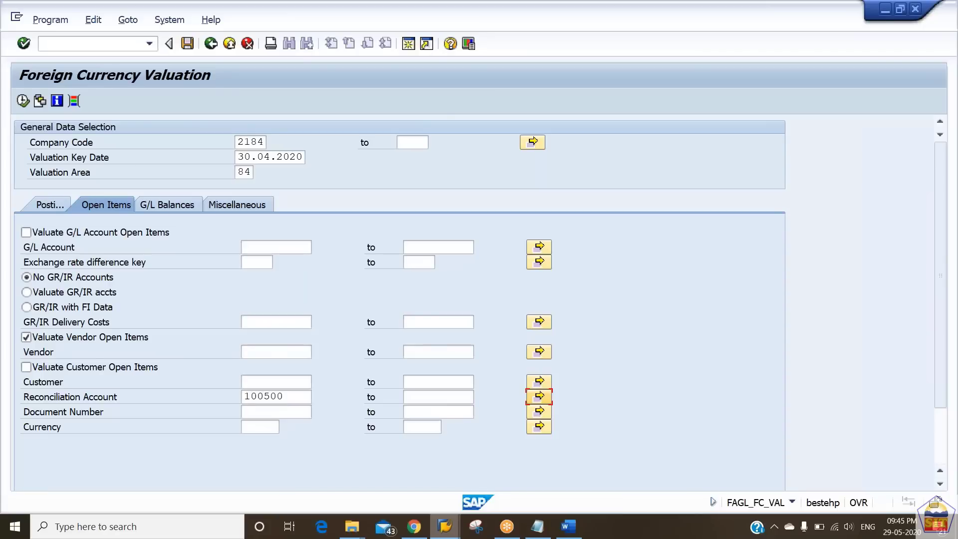
click(295, 395)
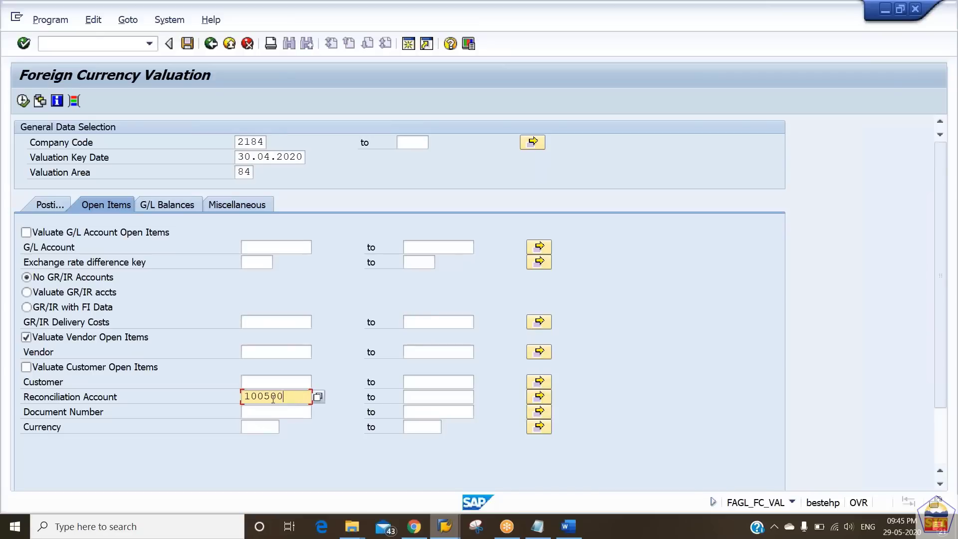
click(25, 105)
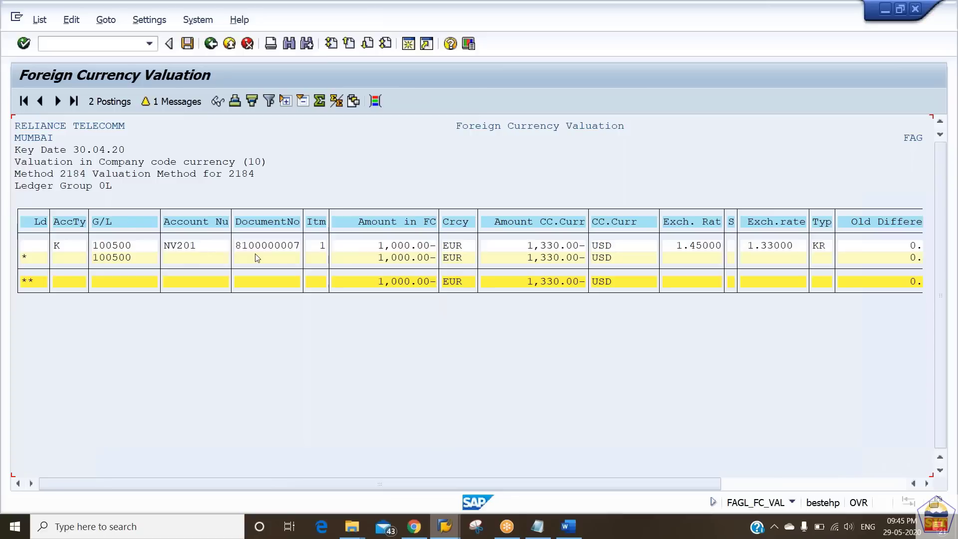
Step: Open a new SAP session from the exchange rates session and start transaction FBL1N
key(alt+Tab)
key(alt+Tab)
key(alt+Tab)
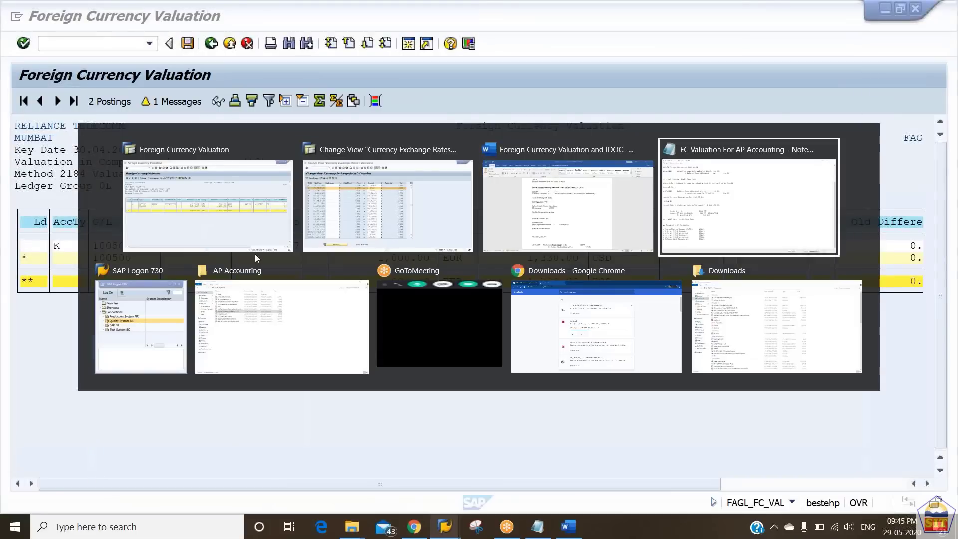
key(alt+Tab)
key(alt+Tab)
key(alt+Tab)
key(alt+Tab)
key(alt+Tab)
key(alt+Tab)
key(alt+Tab)
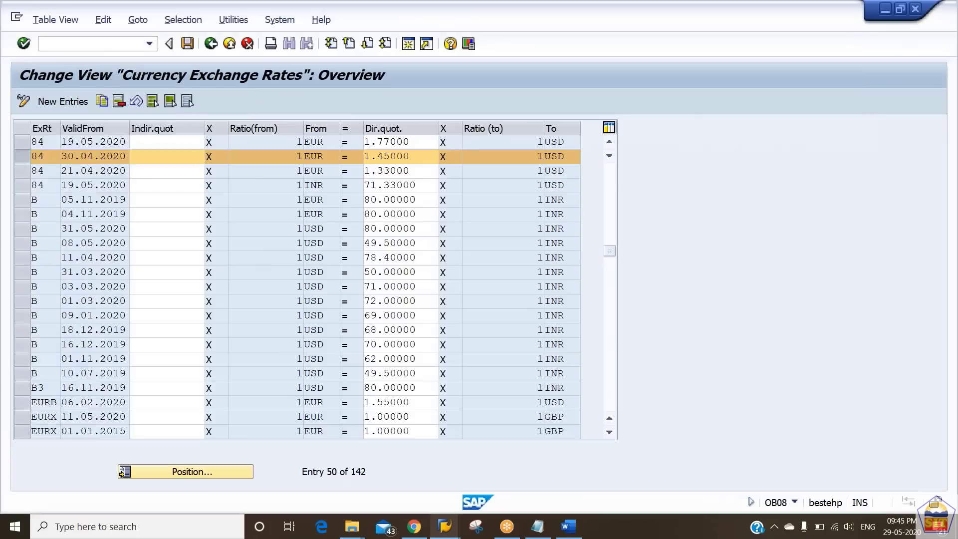
key(ctrl+n)
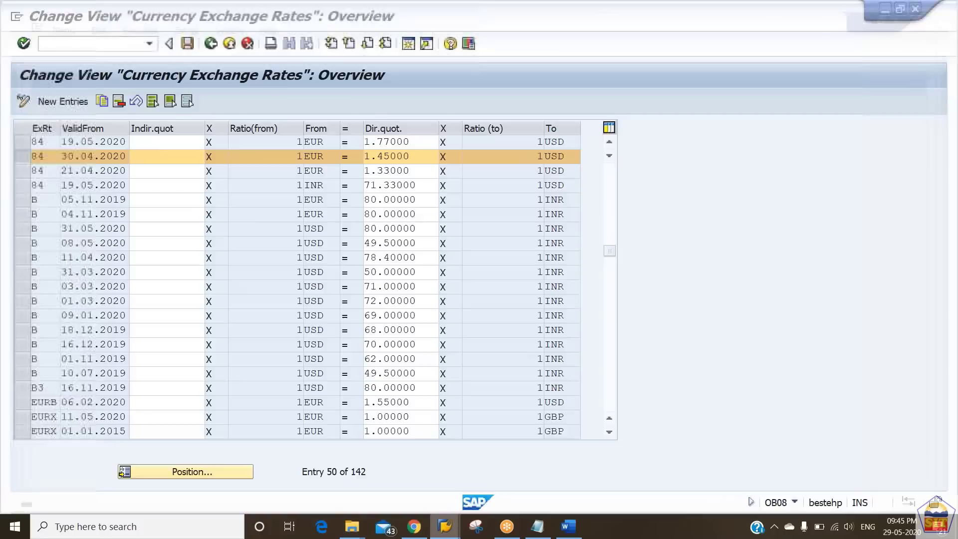
text(fbl1n)
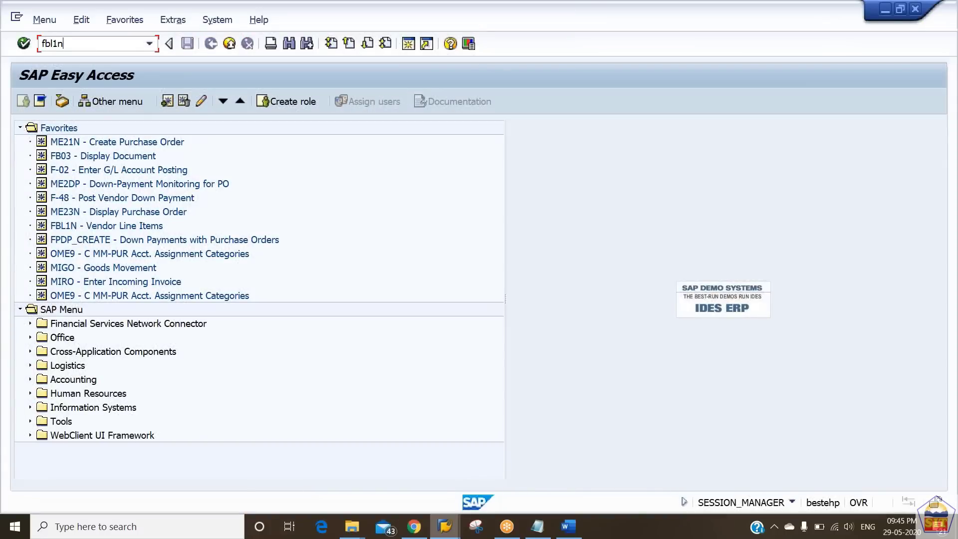
key(Return)
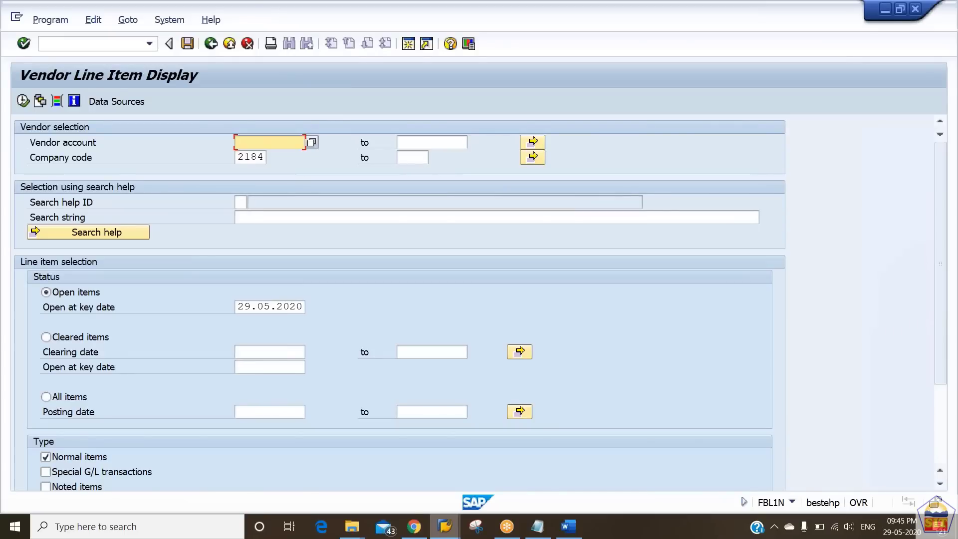
Step: Display the LG Electronics vendor account's open items in company code 2184, then return to the valuation list to compare document and exchange rates
text(nv201)
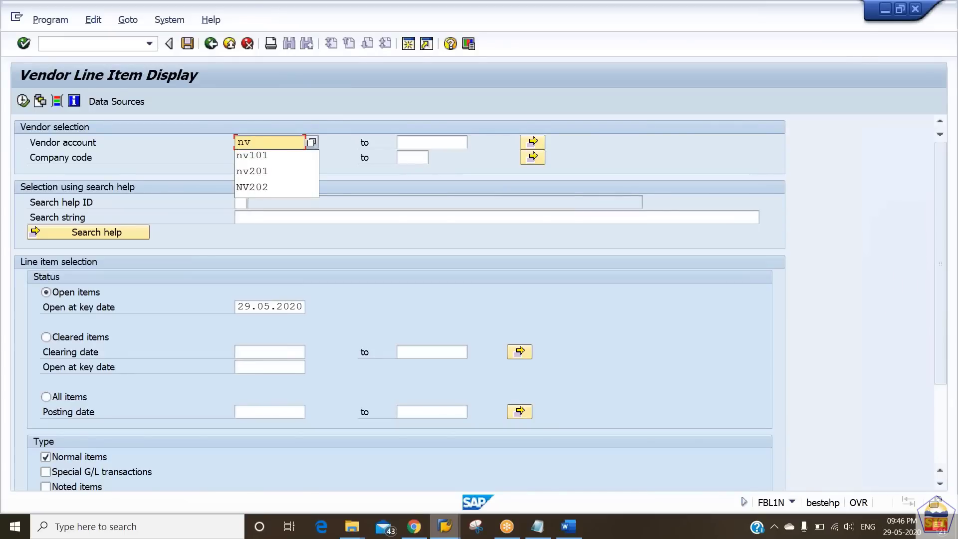
key(Tab)
key(Tab)
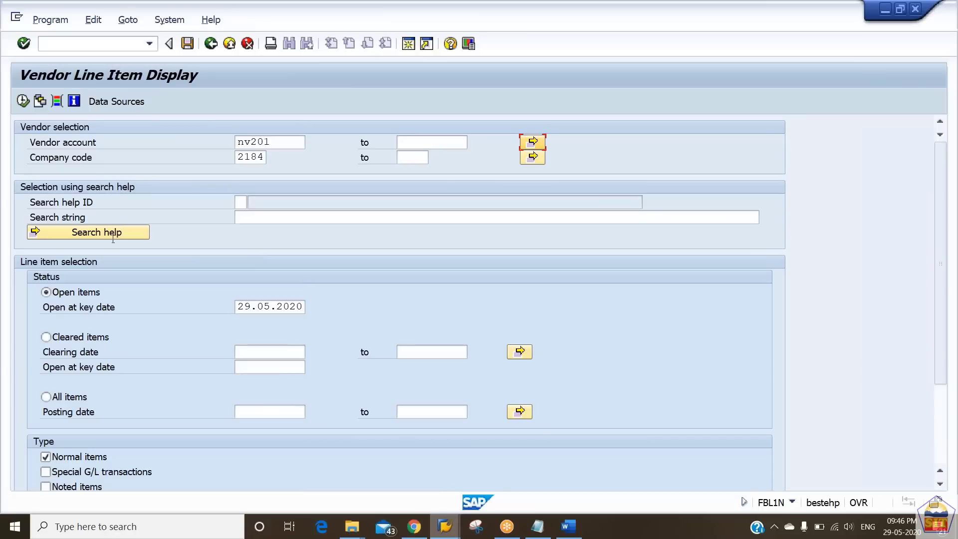
click(23, 102)
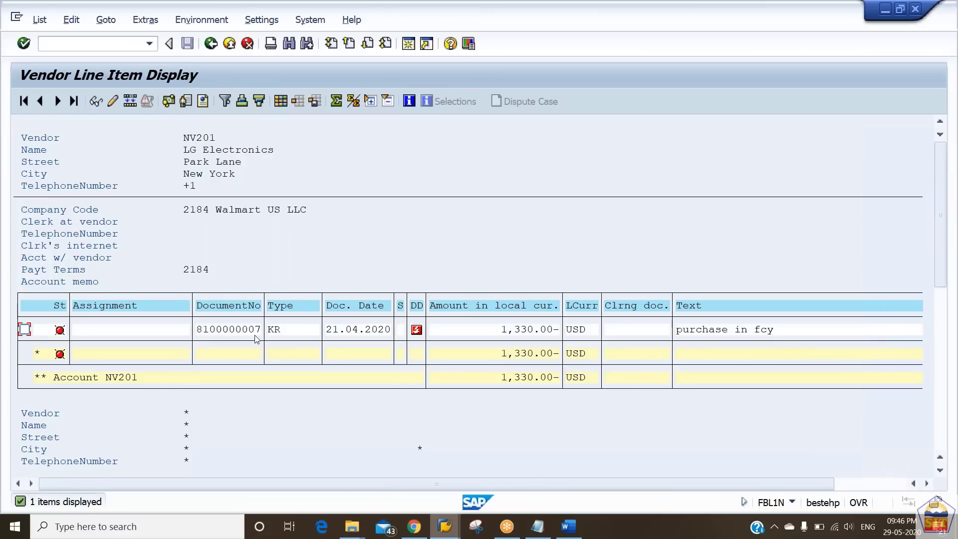
key(alt+Tab)
key(alt+Tab)
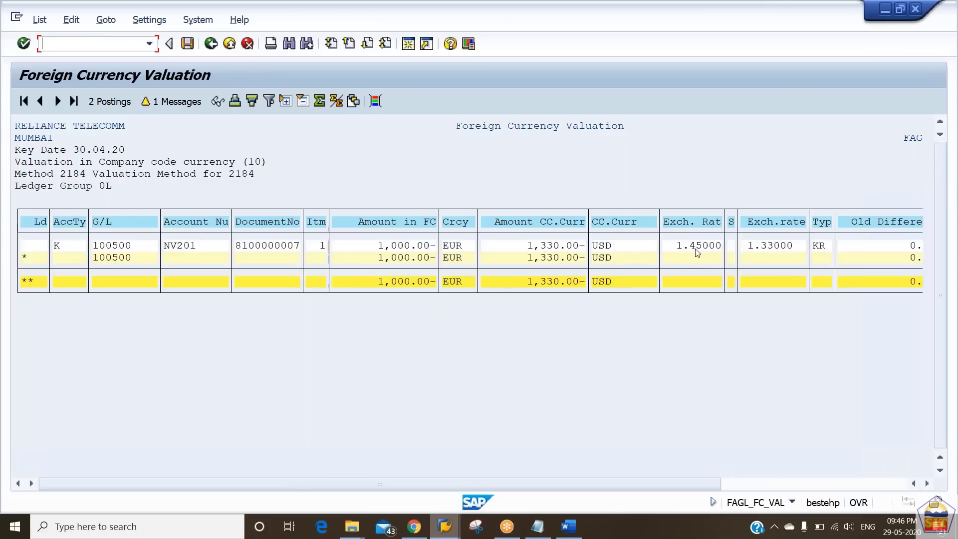
Step: Examine the remaining columns of the valuation list, comparing the exchange rates with the old and new valuation differences
click(926, 483)
click(926, 483)
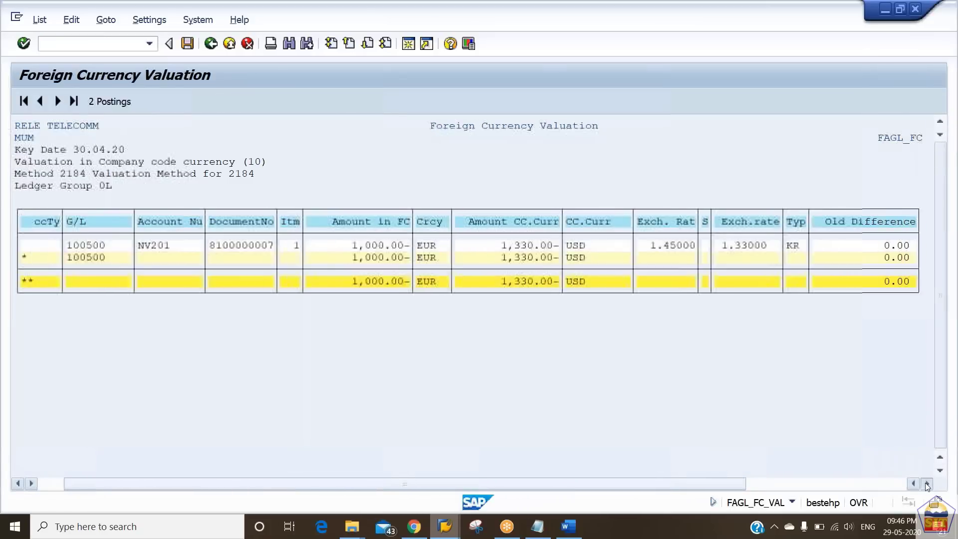
click(926, 483)
click(926, 483)
click(926, 483)
click(926, 483)
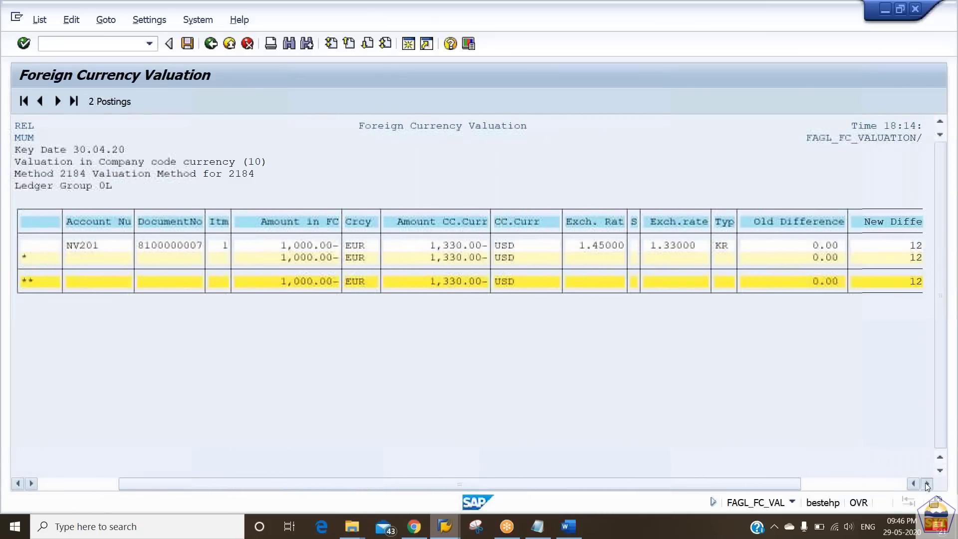
click(926, 483)
click(926, 482)
click(926, 482)
click(926, 483)
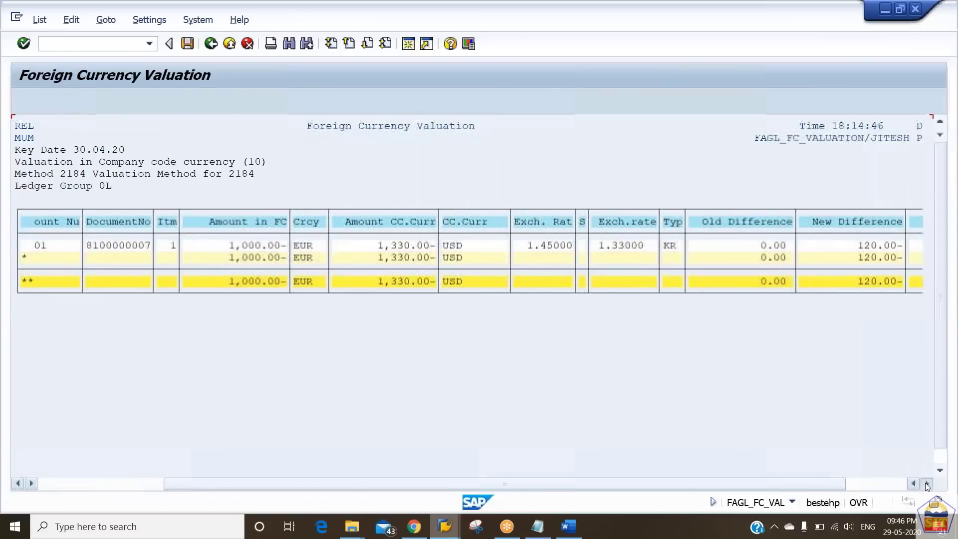
click(927, 483)
click(926, 483)
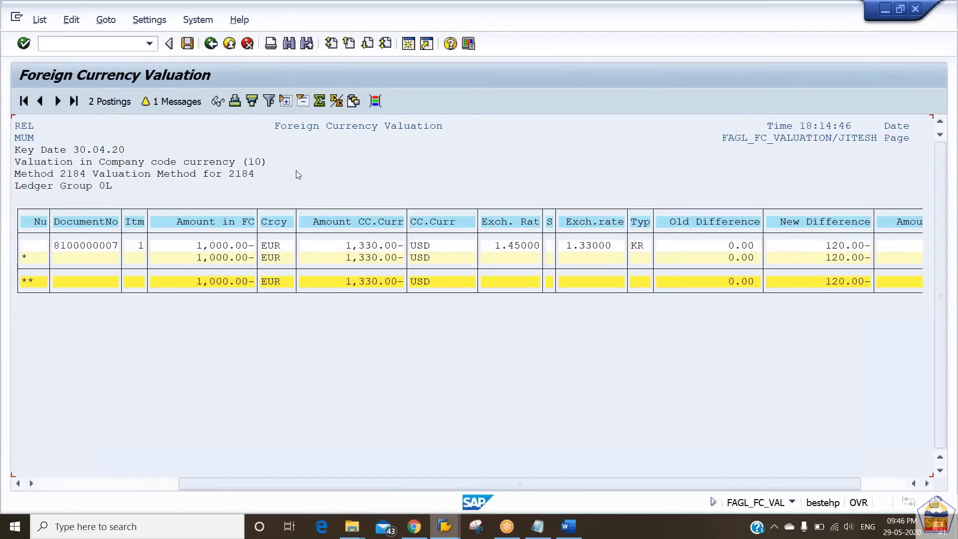
Step: Review the proposed valuation and reversal postings, then return to the foreign currency valuation selection screen
click(112, 104)
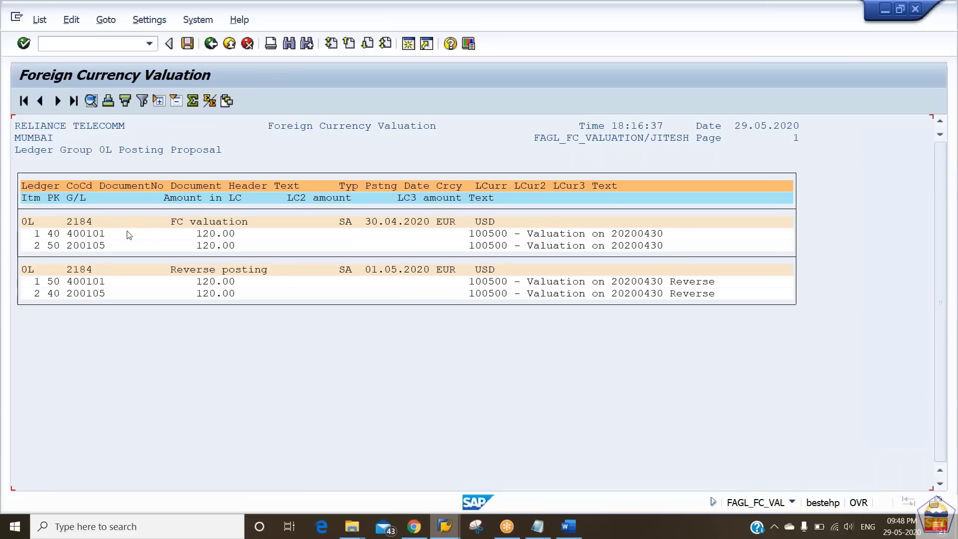
click(216, 45)
click(215, 45)
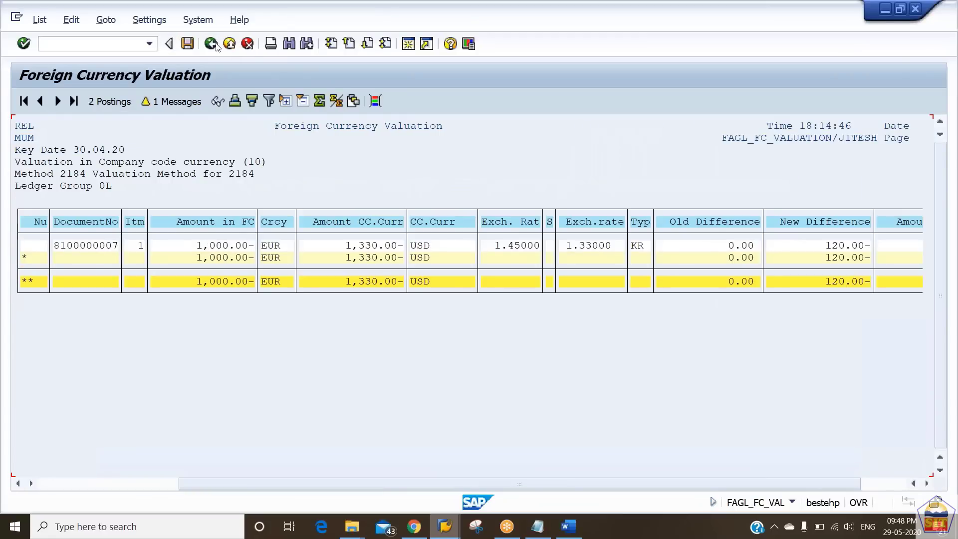
click(215, 45)
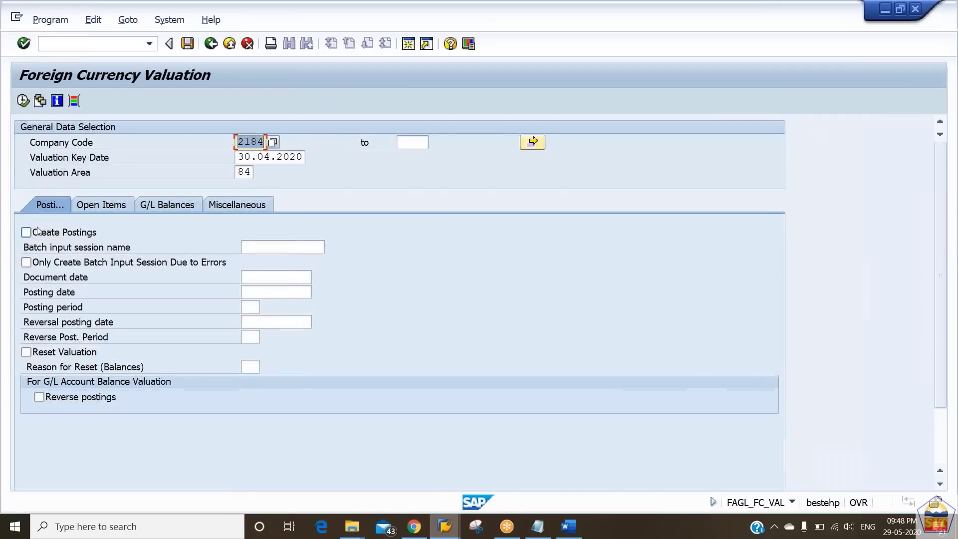
Step: Enable creation of postings with batch input session name APRFCV and execute the valuation
click(45, 237)
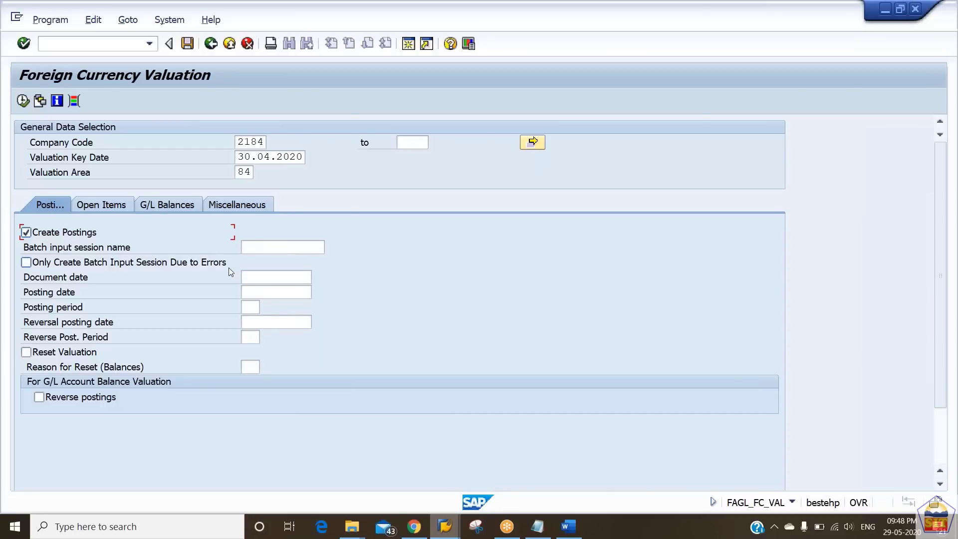
click(303, 241)
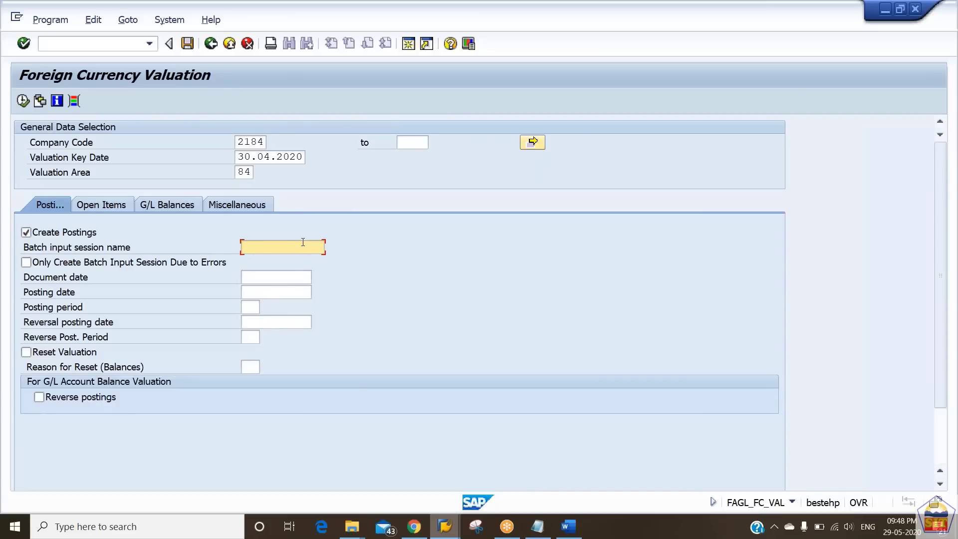
text(aprfcv)
click(23, 101)
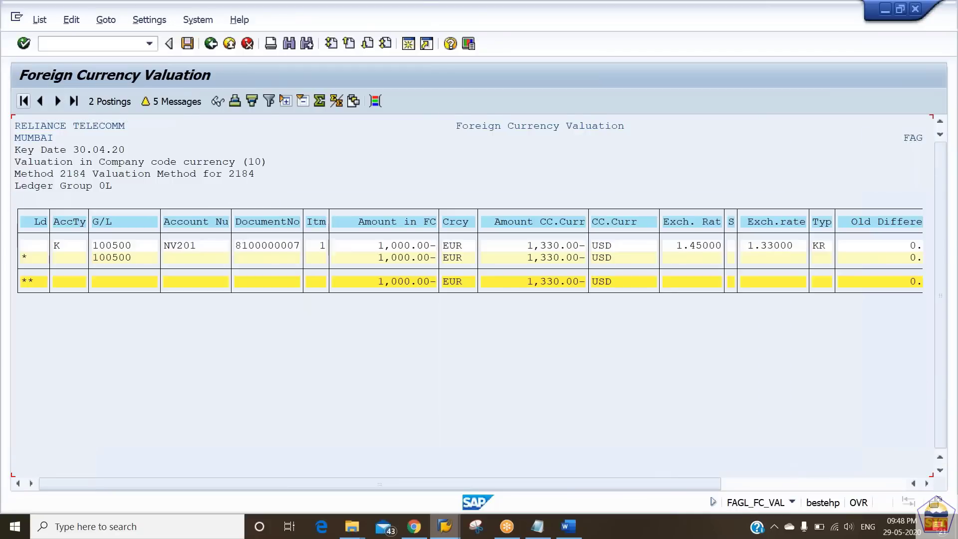
Step: Open the overview of batch input sessions from the valuation list
click(192, 21)
mouse_move(240, 92)
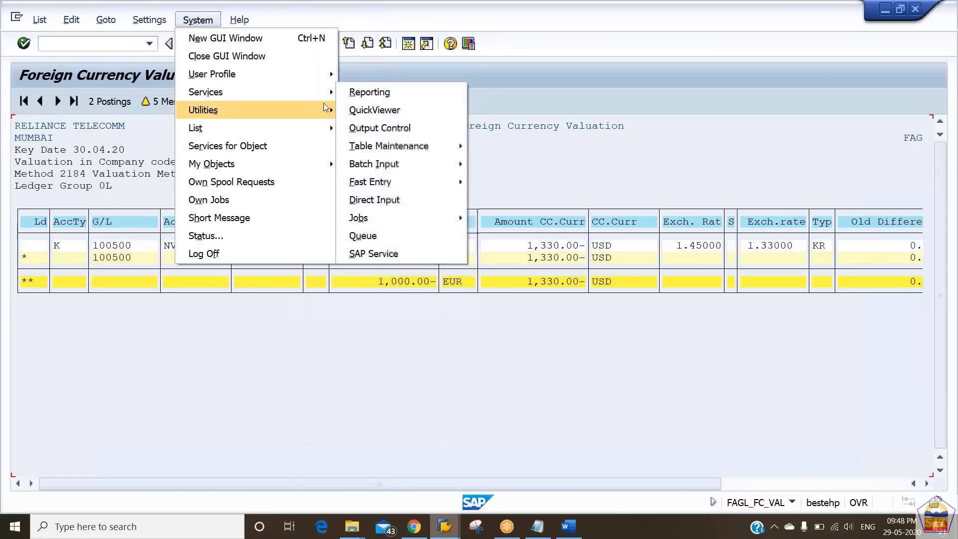
mouse_move(375, 164)
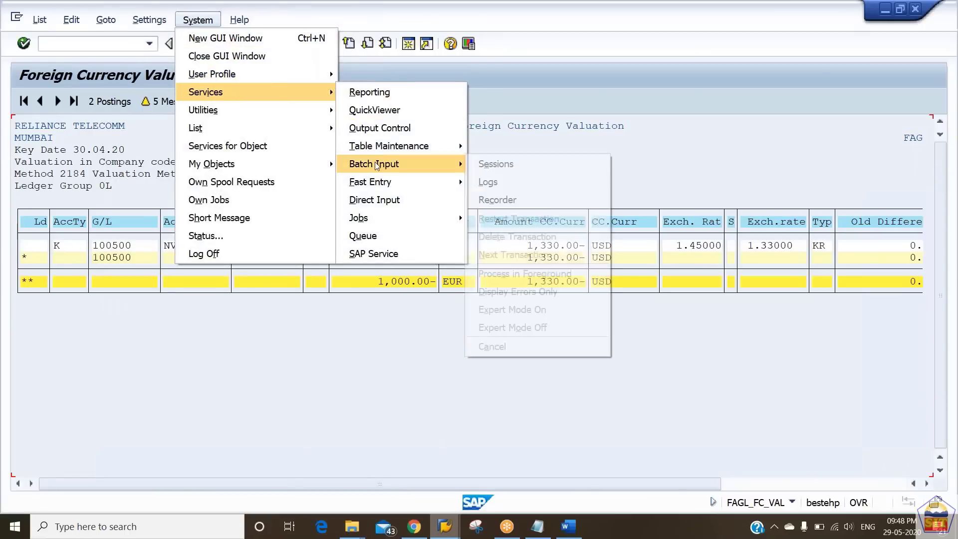
click(496, 165)
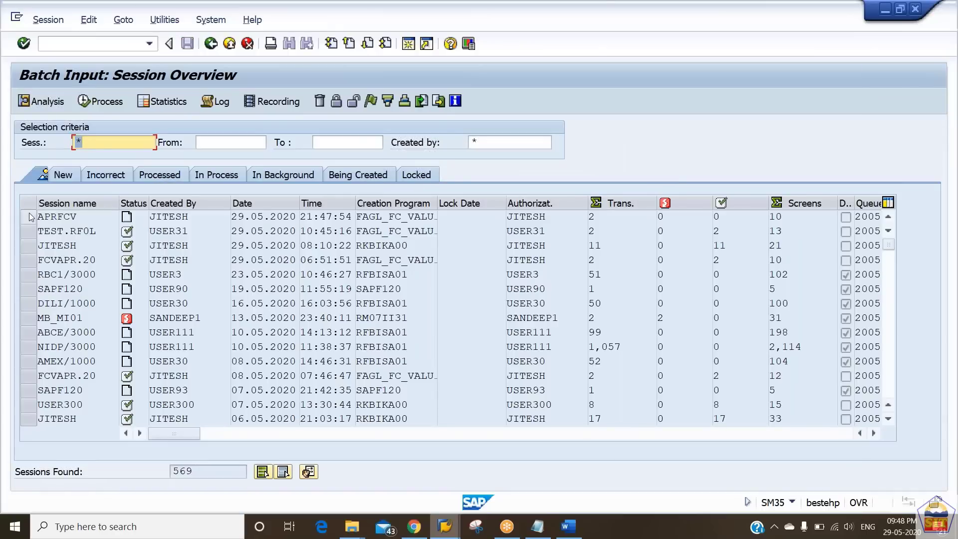
Step: Process the APRFCV session in display-errors-only mode and exit batch input once it finishes
click(100, 101)
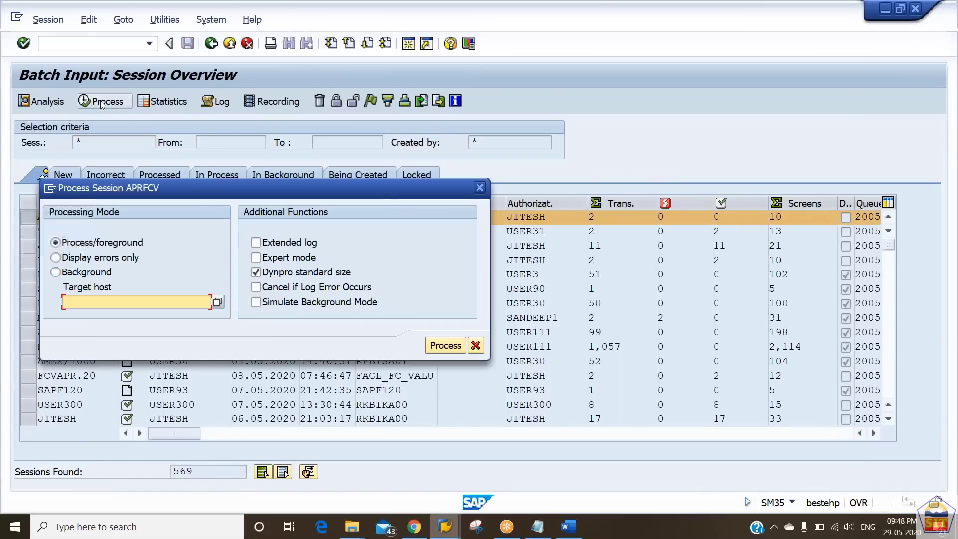
click(56, 257)
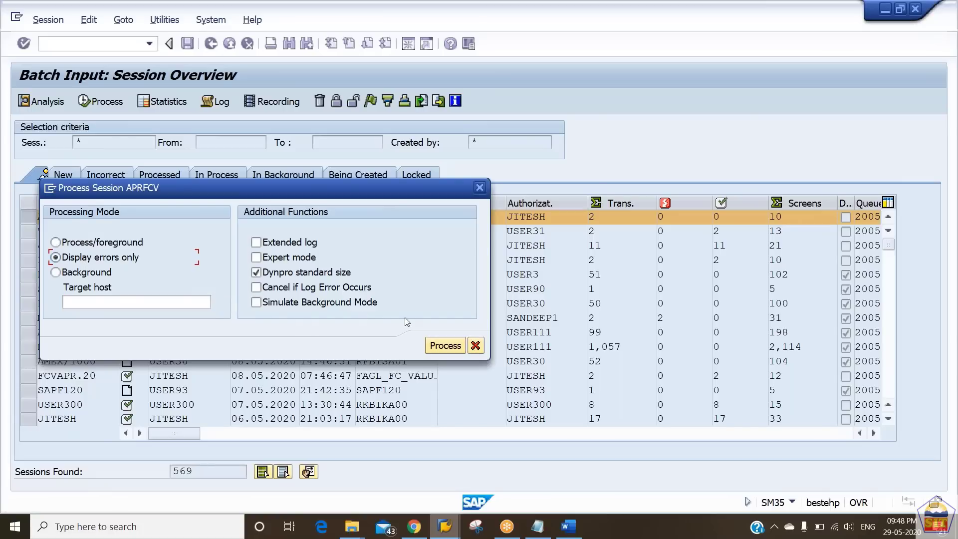
click(444, 345)
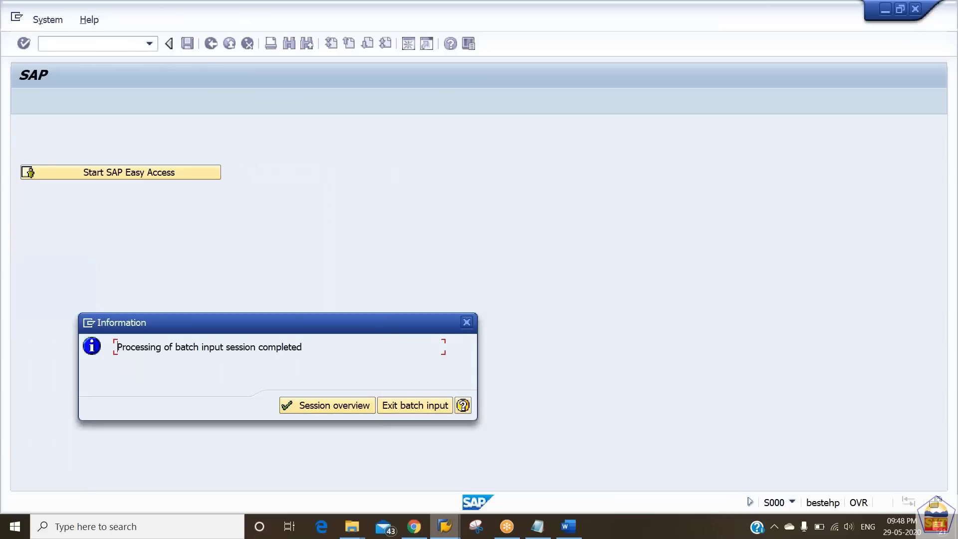
click(423, 406)
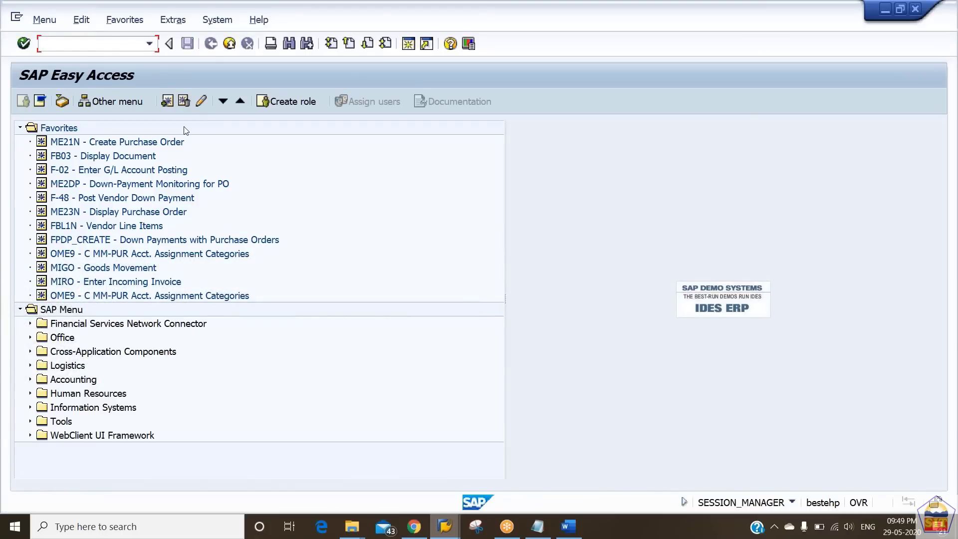
Step: Start transaction FS10N and display the balances of G/L account 200105 for company code 2184 and fiscal year 2020
text(fs10n)
key(Return)
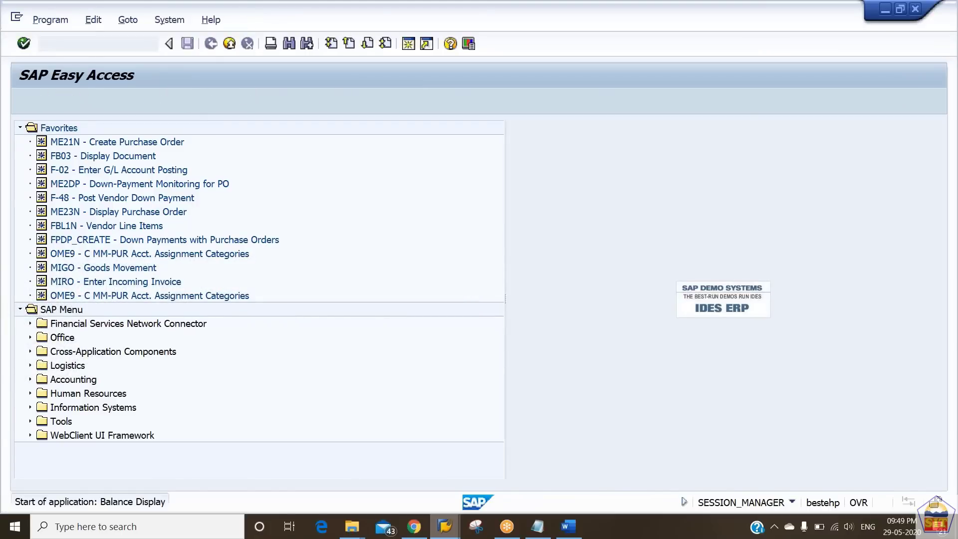
text(200)
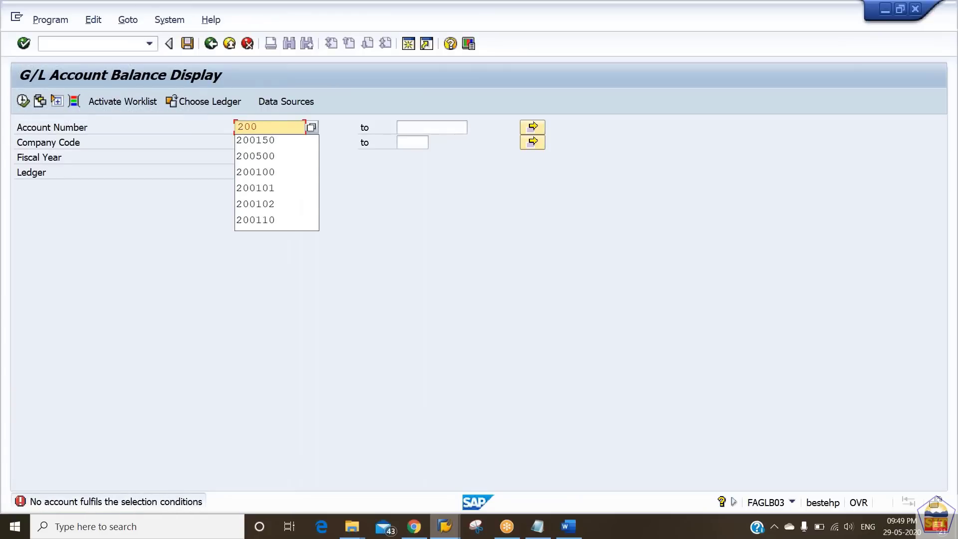
key(Down)
key(Down)
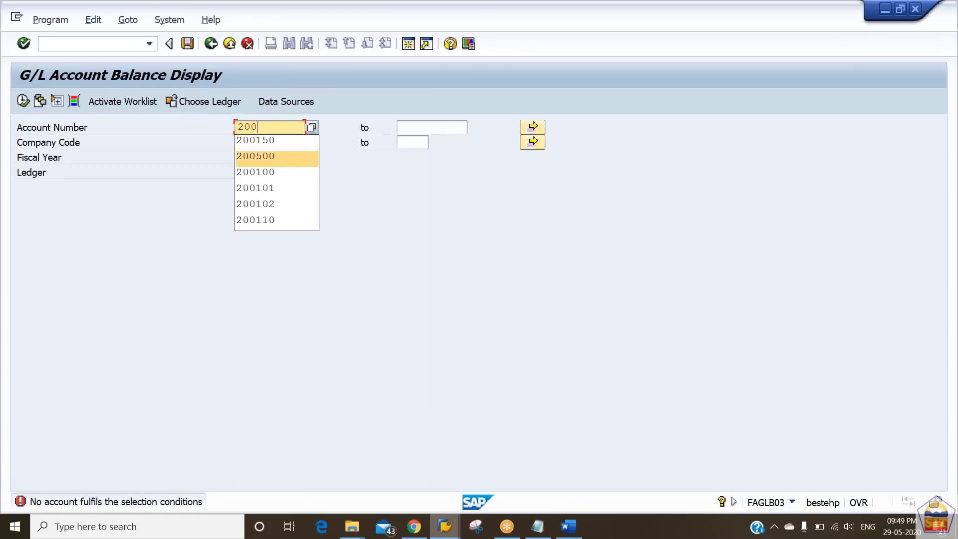
text(105)
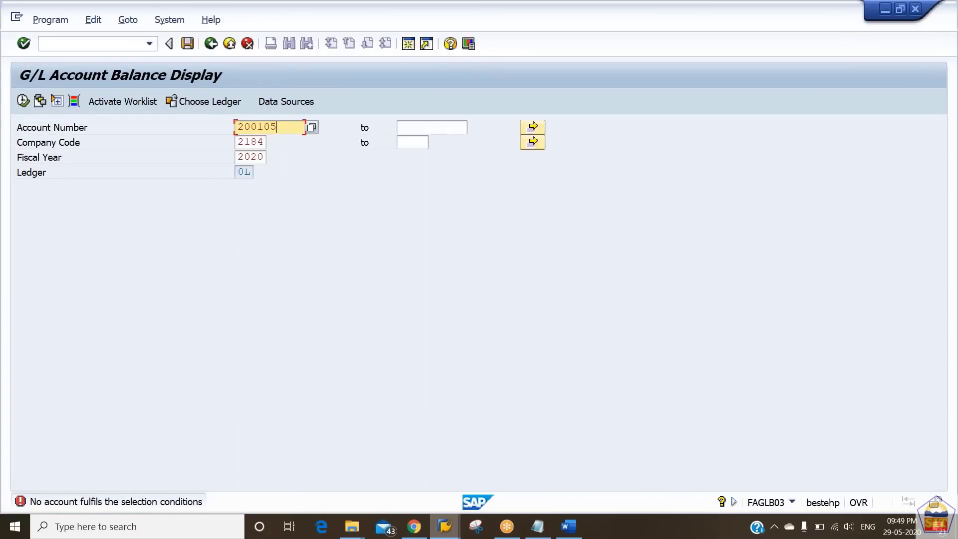
click(25, 101)
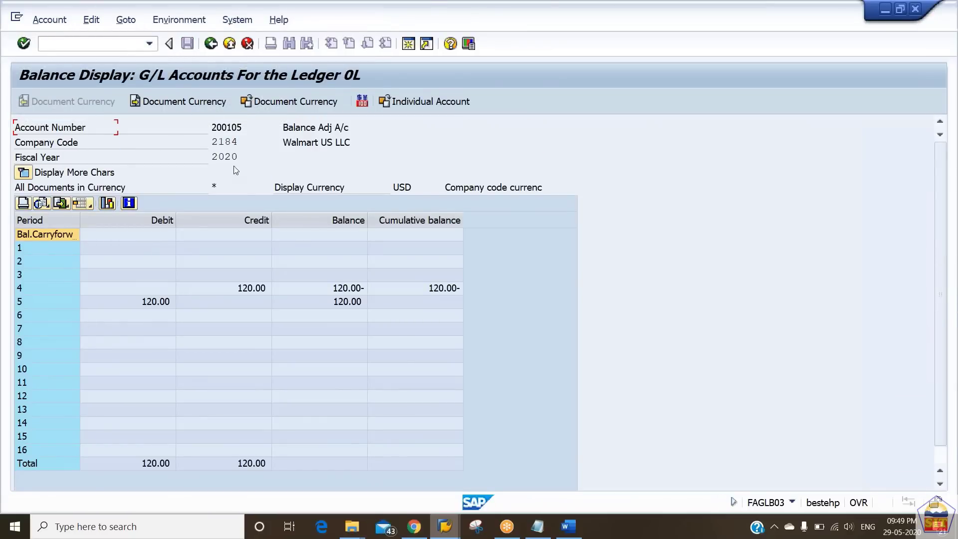
Step: Compare the period 4 credit with the period 5 debit, then open the line items behind the period 4 credit
click(245, 289)
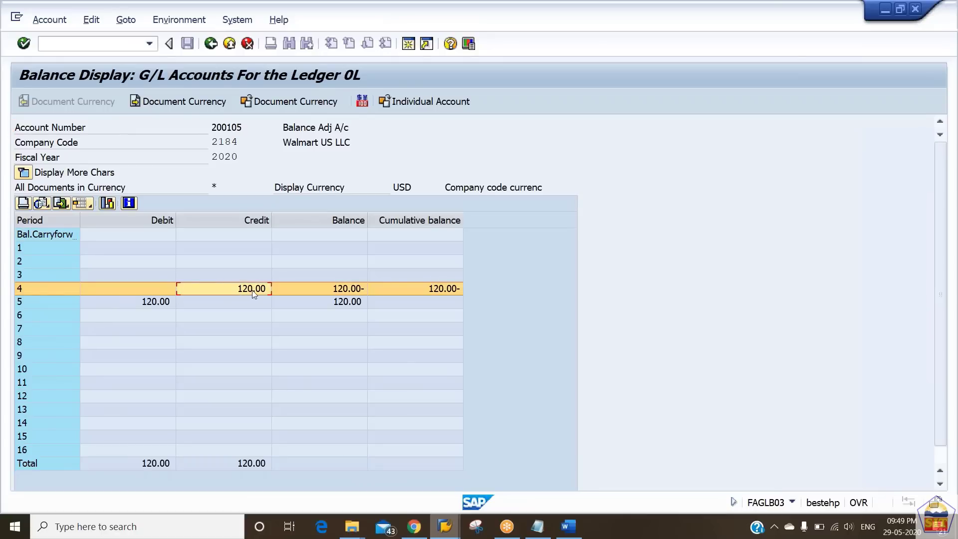
click(154, 303)
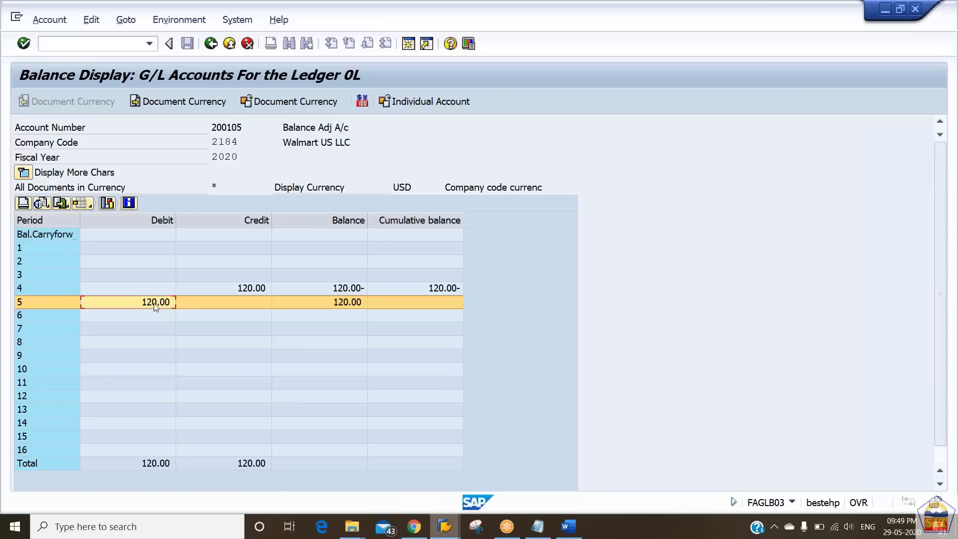
click(246, 293)
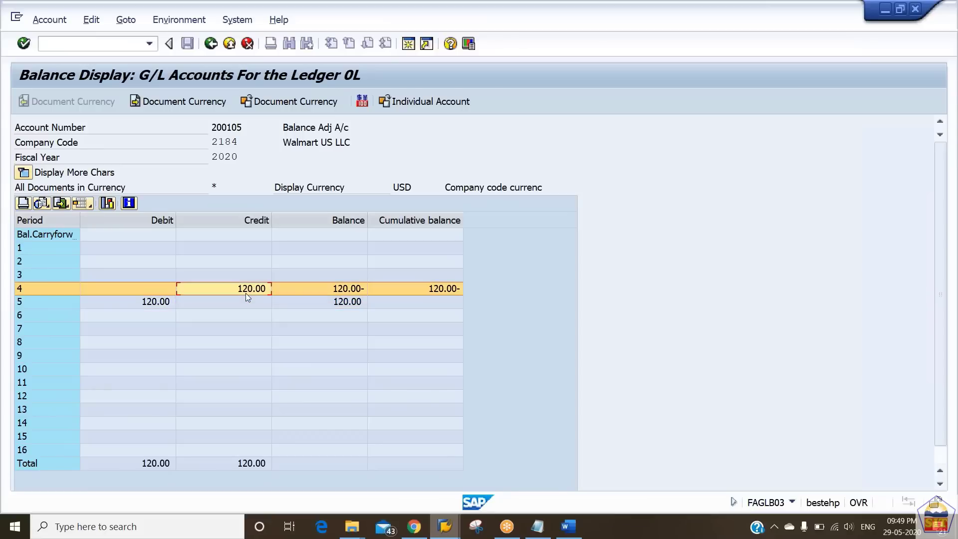
double_click(258, 290)
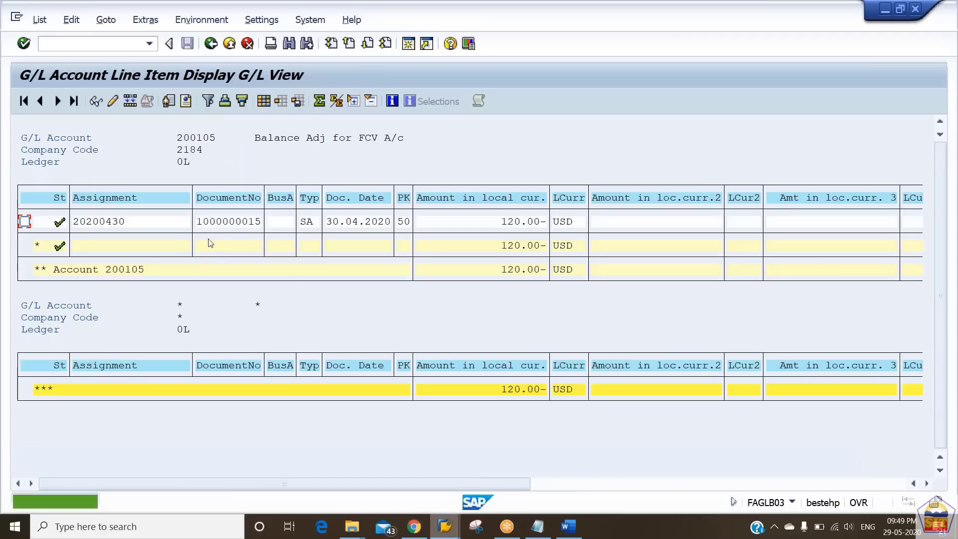
Step: Open the full document of the 30.04.2020 line item and switch its display currency to USD to check the amounts
click(26, 222)
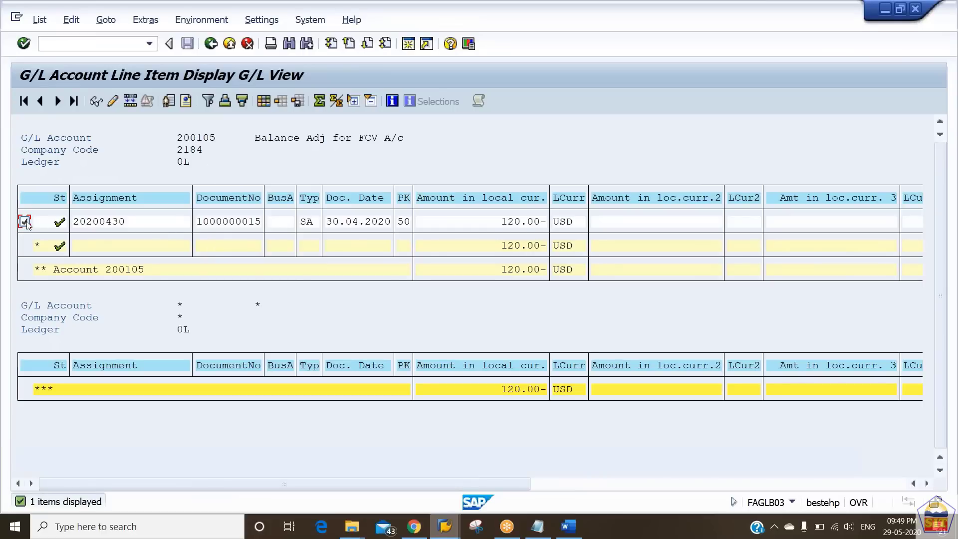
click(95, 102)
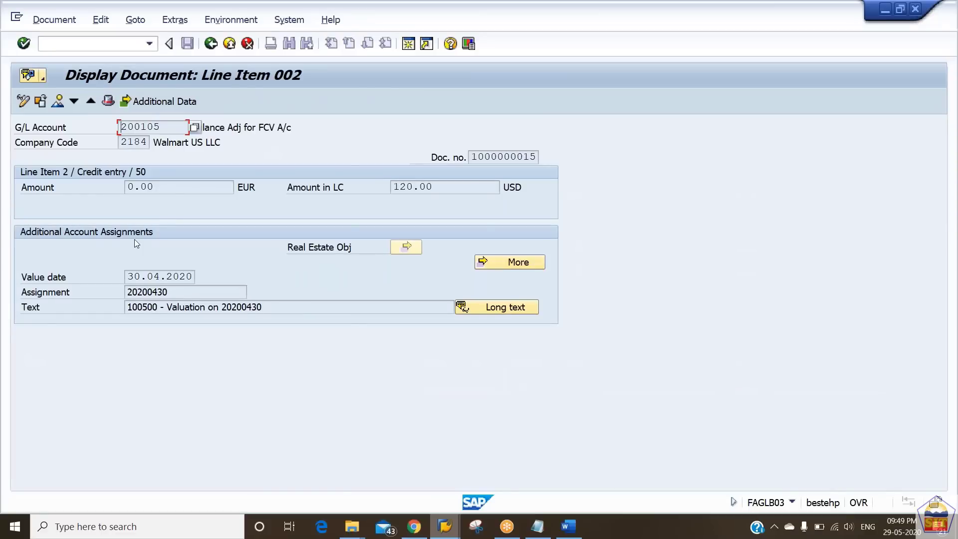
click(58, 101)
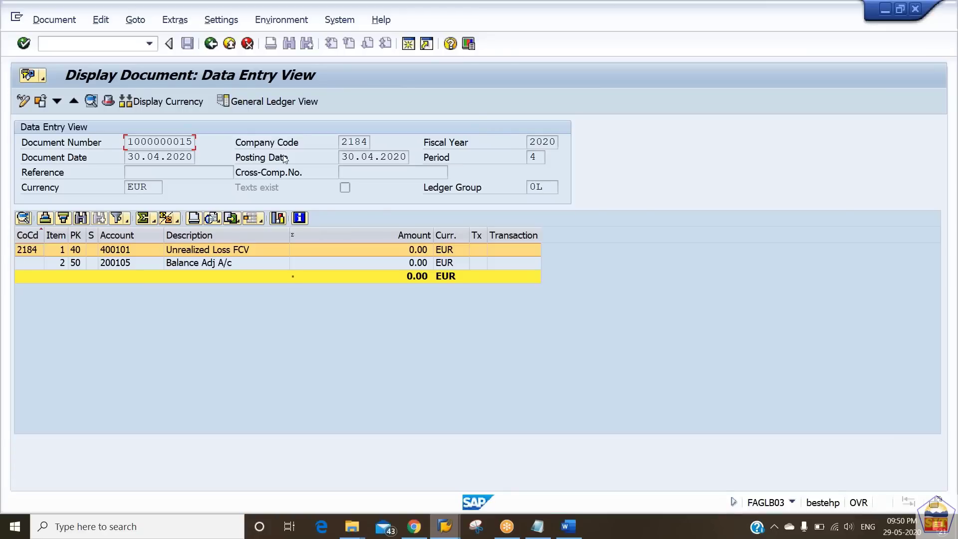
click(176, 103)
click(312, 268)
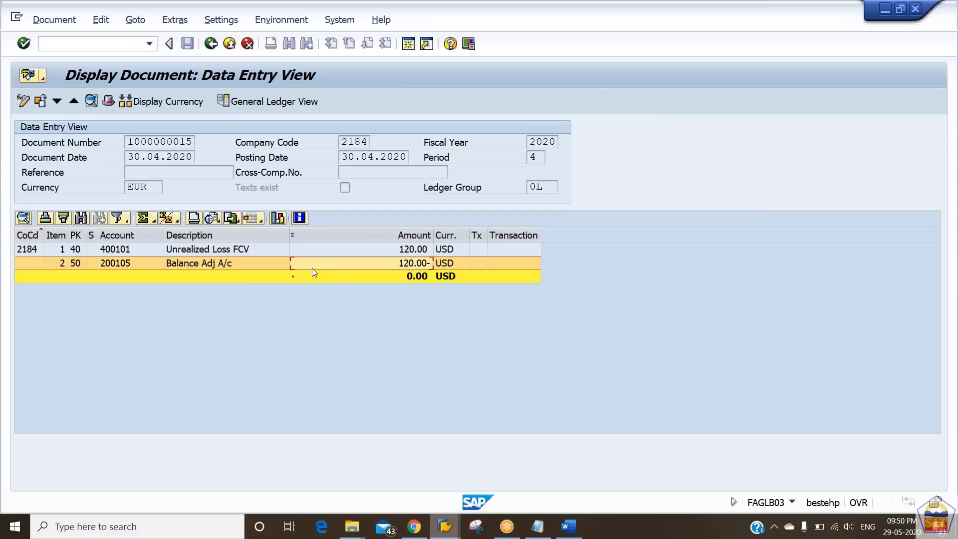
Step: Check the valuation document's posting date and document date, then return to the G/L account balance display
click(344, 158)
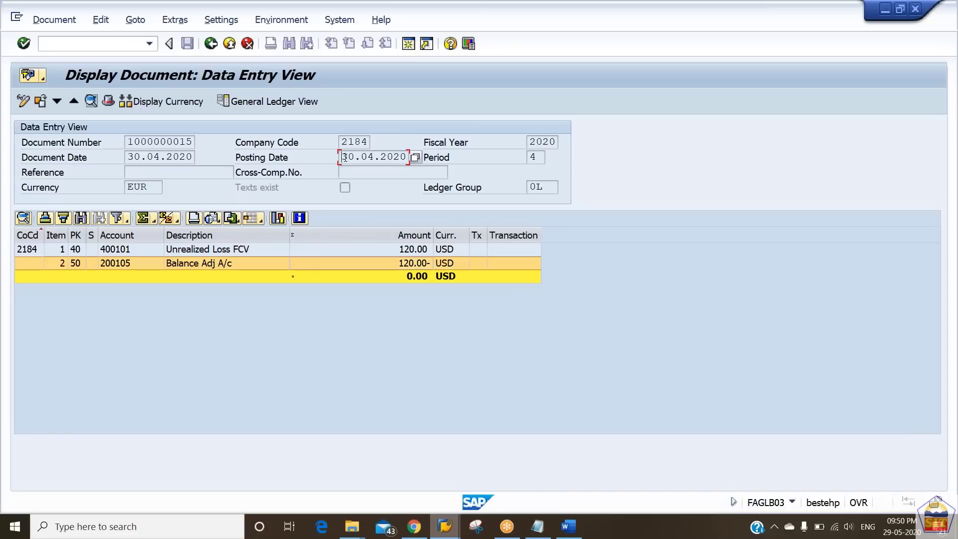
drag(344, 157, 408, 158)
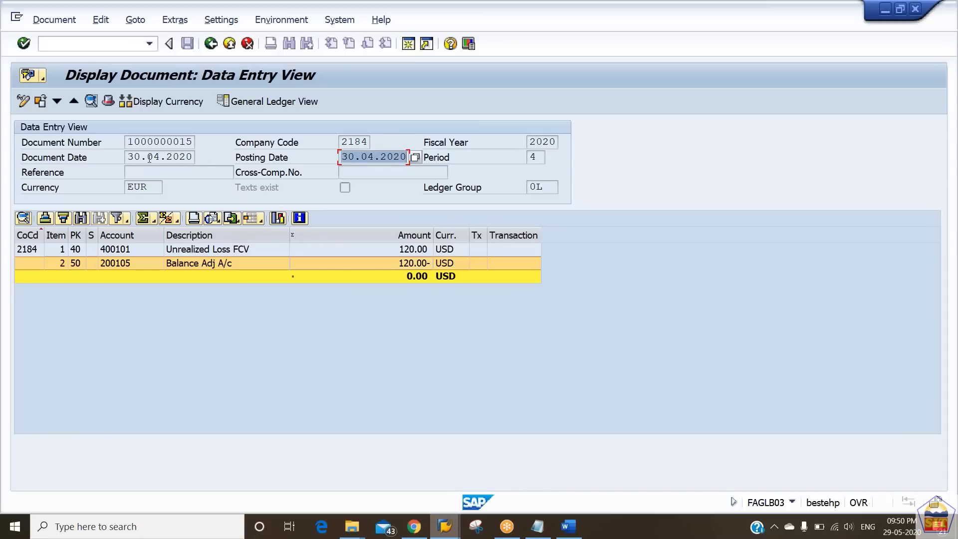
drag(149, 158, 193, 158)
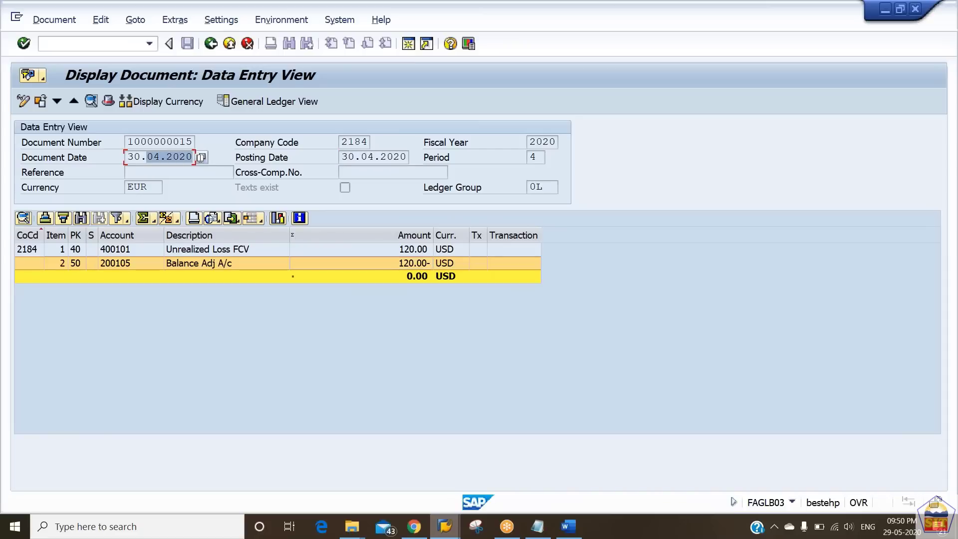
click(210, 43)
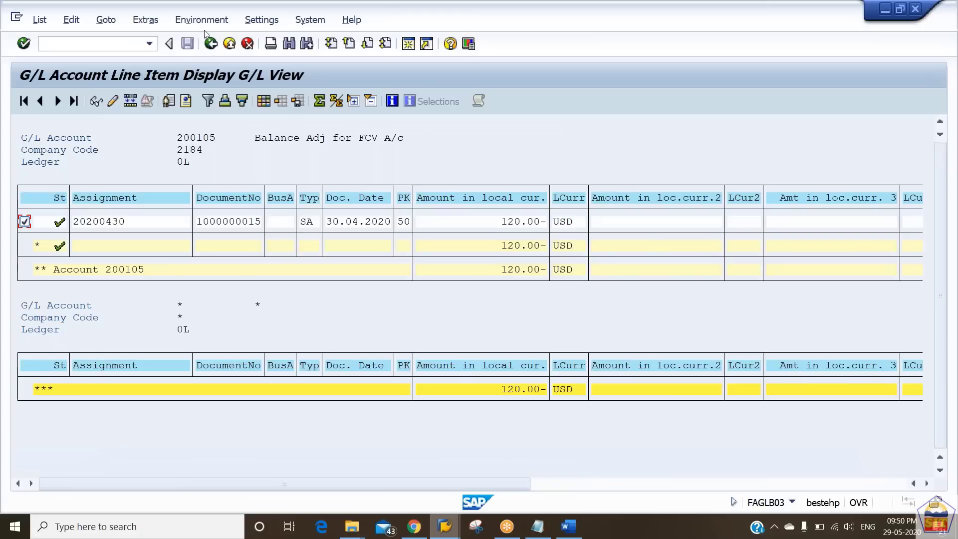
click(211, 45)
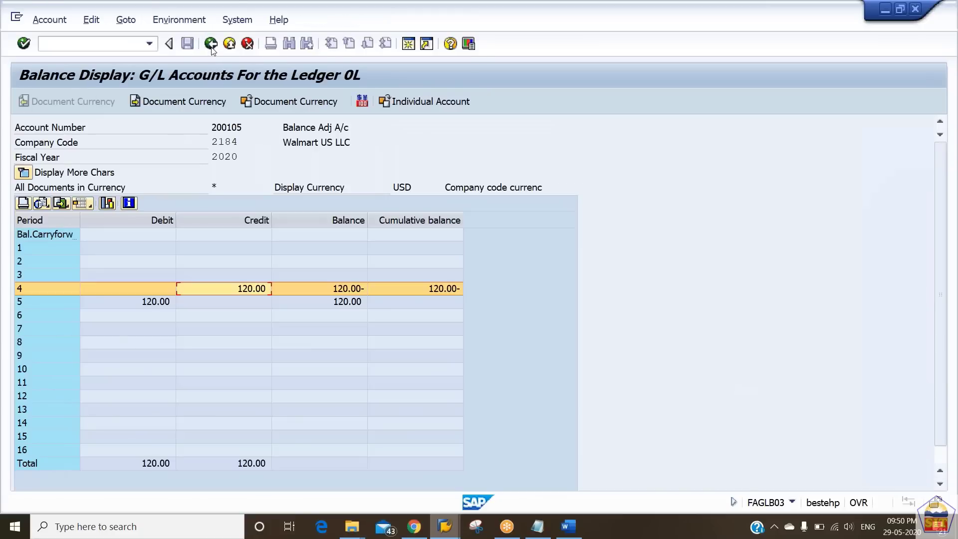
Step: Open the line item behind the period 5 debit and display its full document
click(159, 302)
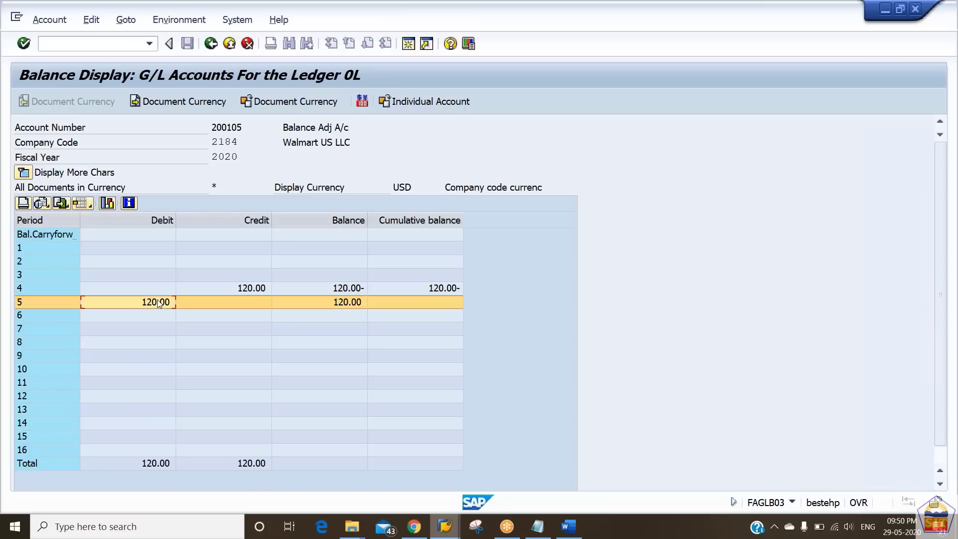
double_click(158, 302)
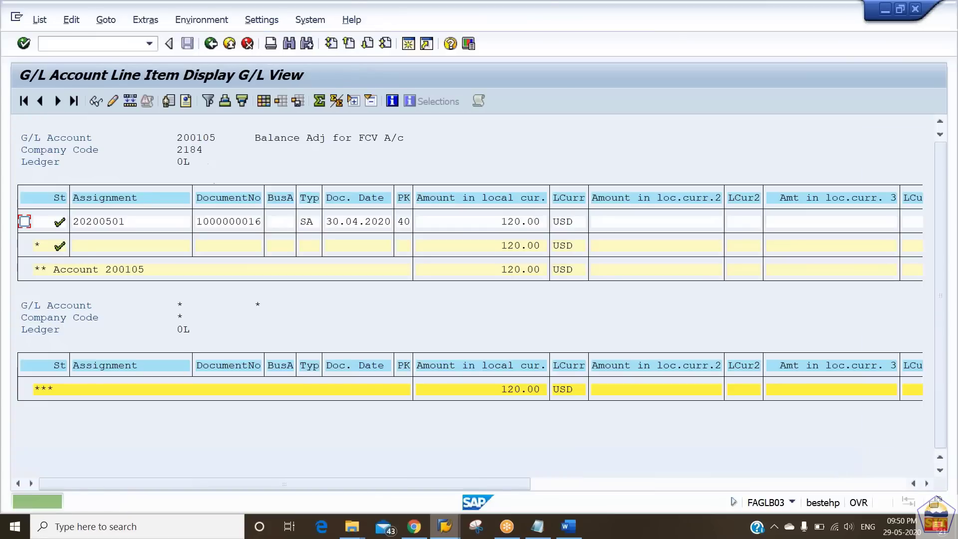
click(24, 222)
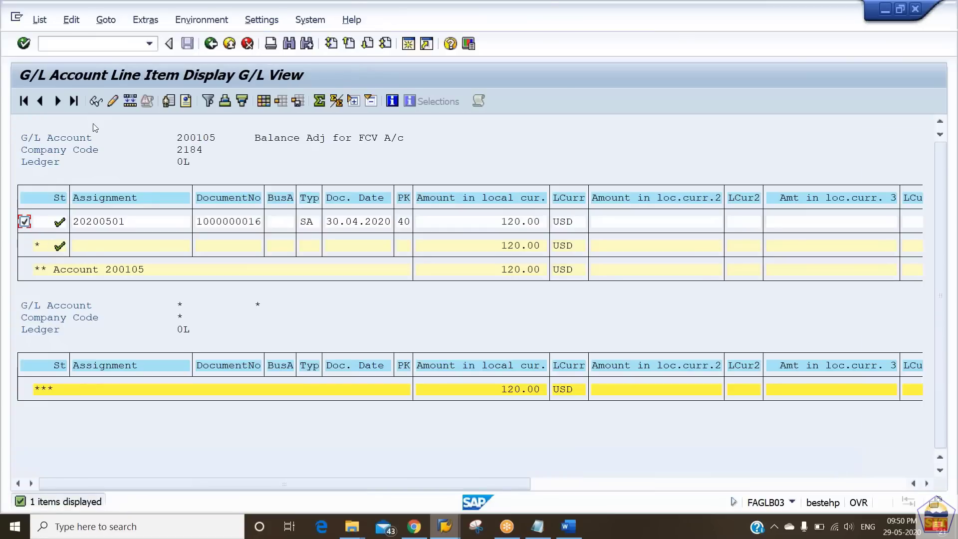
click(95, 102)
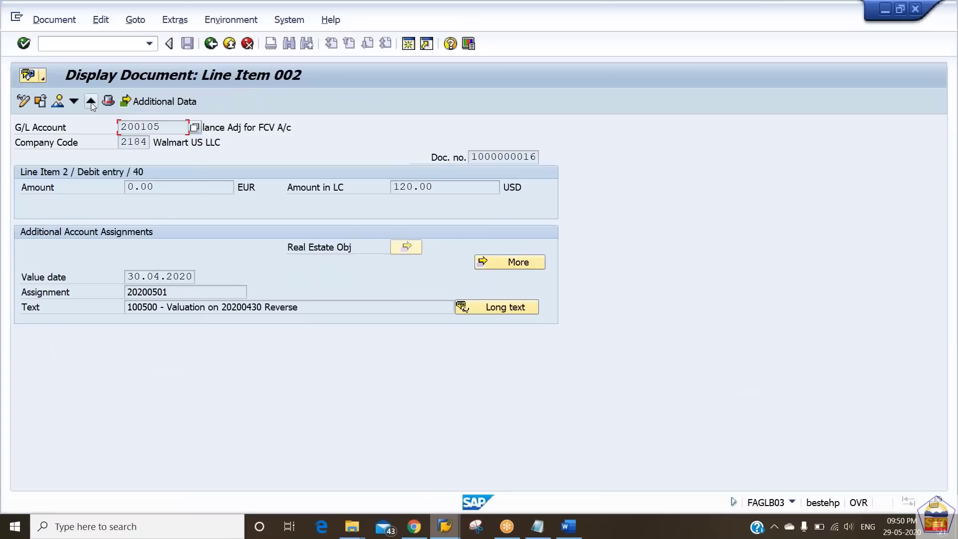
click(59, 105)
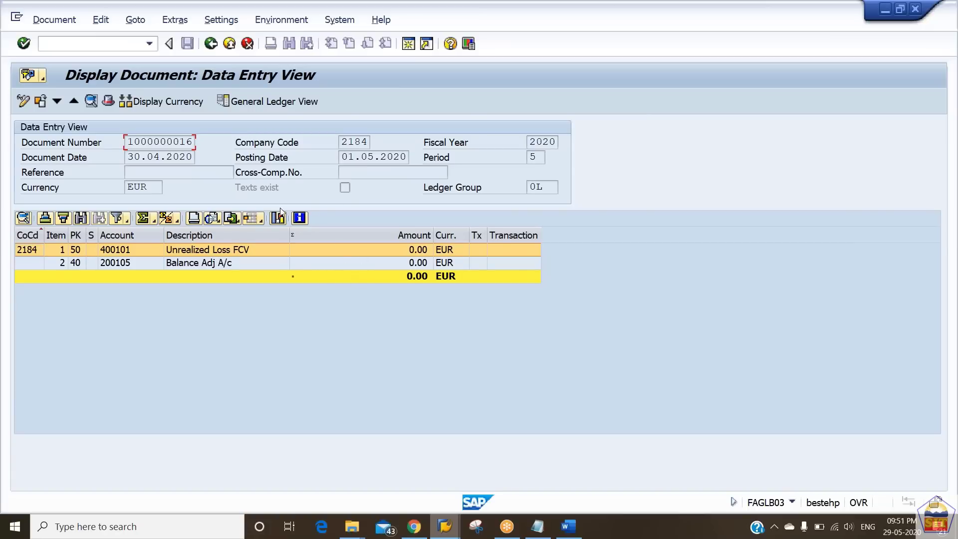
Step: Switch the reversal document's display currency to USD and check its posting date
click(168, 105)
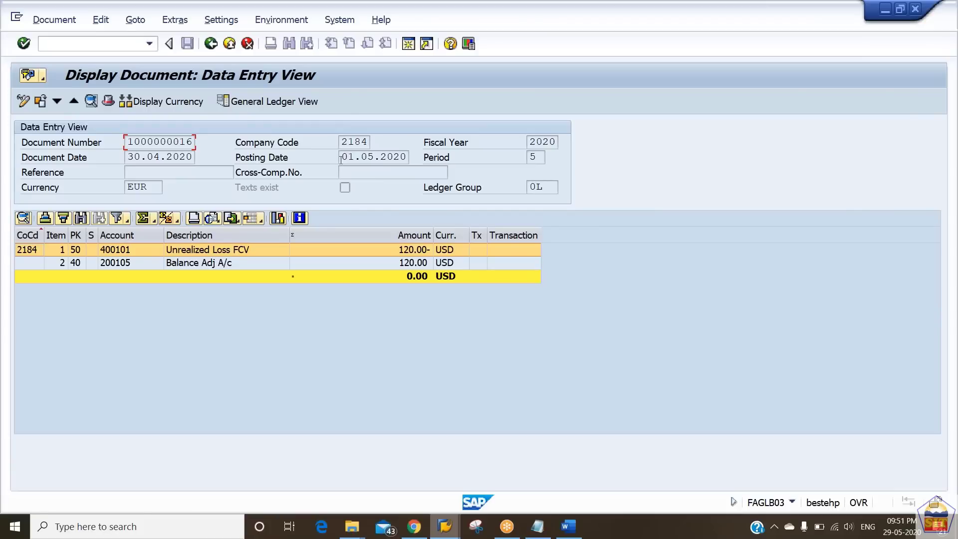
double_click(343, 158)
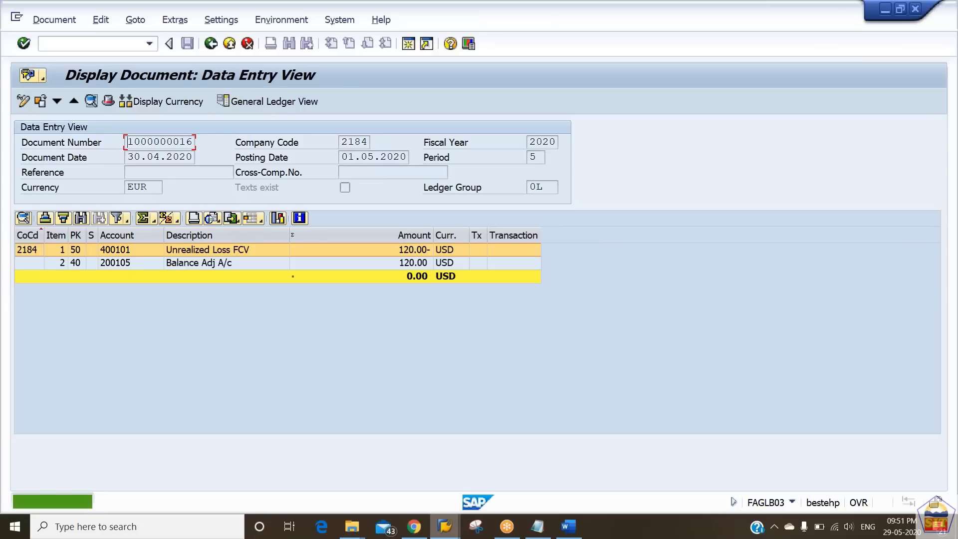
drag(343, 158, 407, 158)
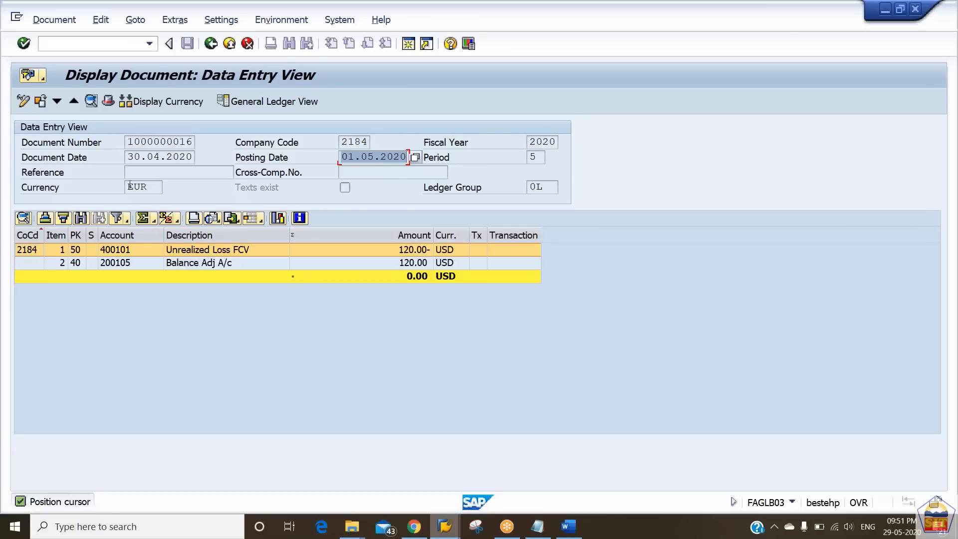
Step: Switch to the vendor line item display for NV201 and refresh the list to check the open item
key(alt+Tab)
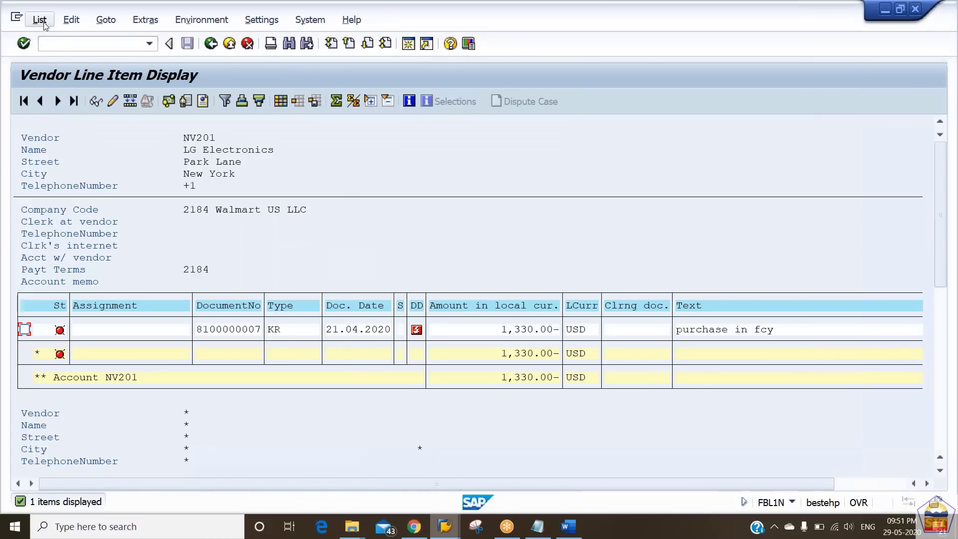
click(43, 25)
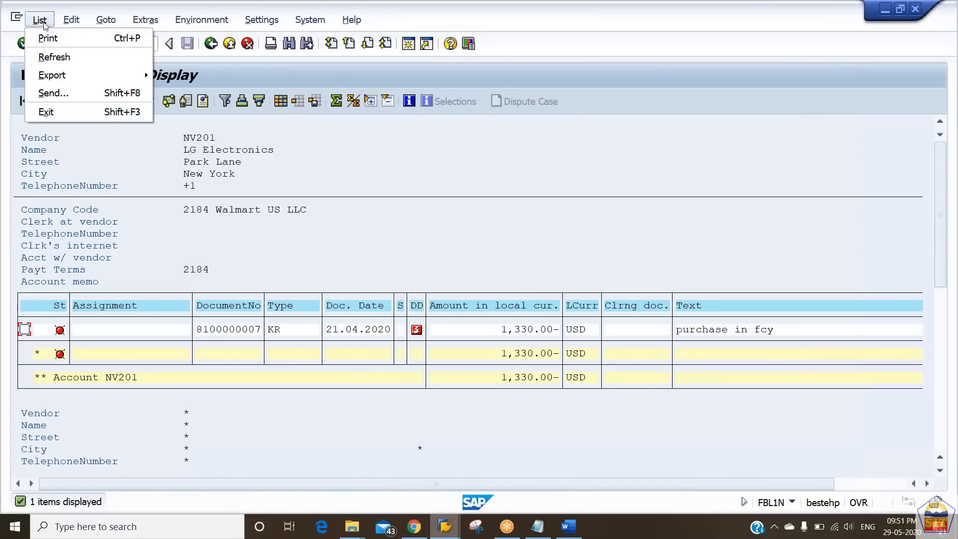
click(53, 59)
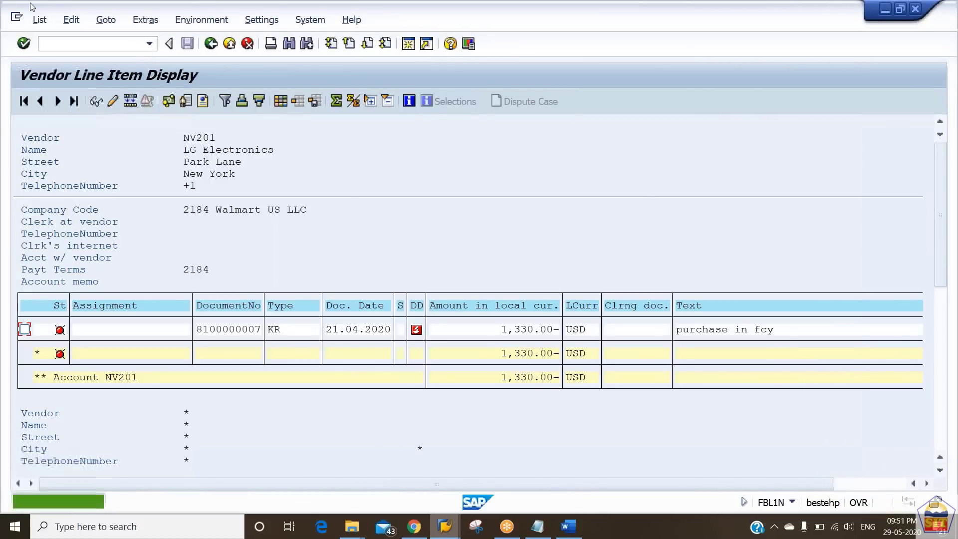
click(39, 20)
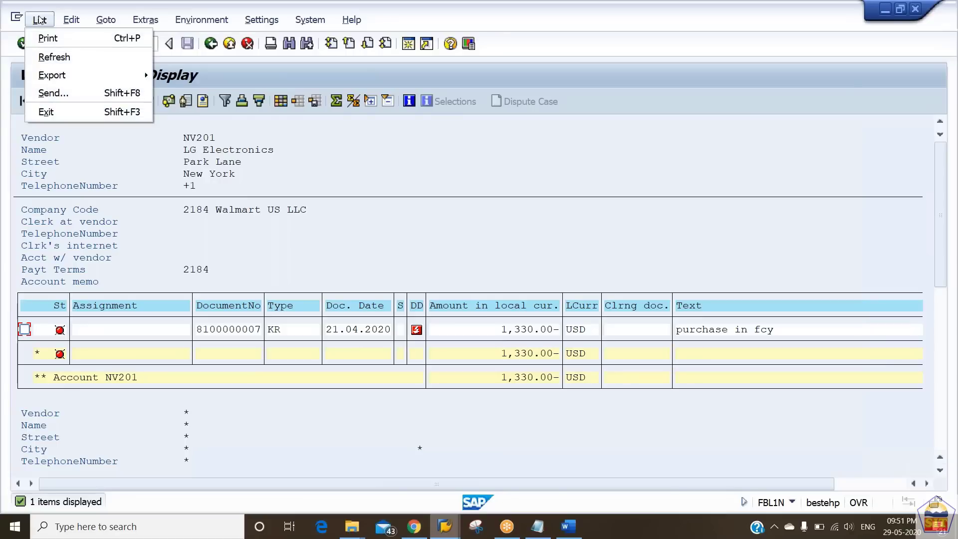
click(50, 58)
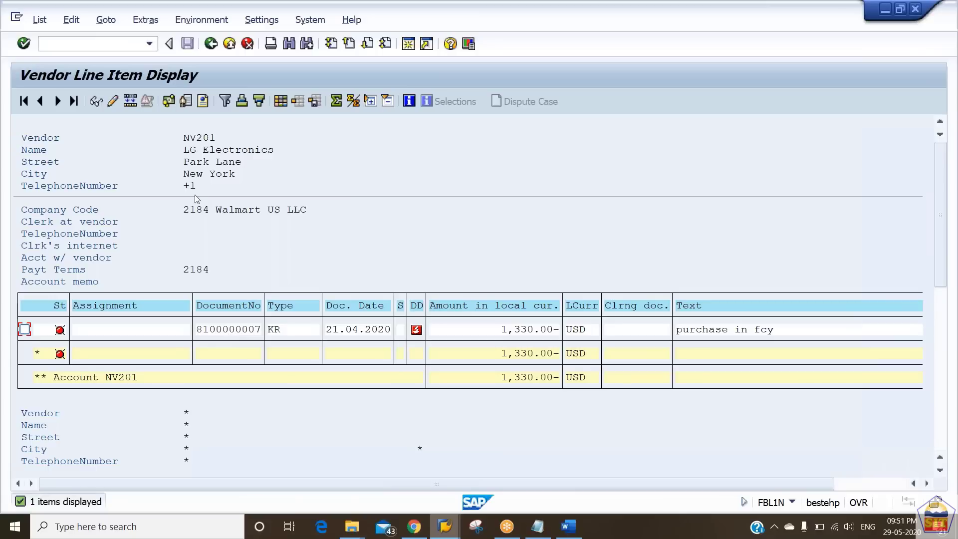
Step: Check the 19.05.2020 EUR to USD rate in the currency exchange rates table, then start transaction F-53 in the document display session
click(67, 46)
key(alt+Tab)
text(/)
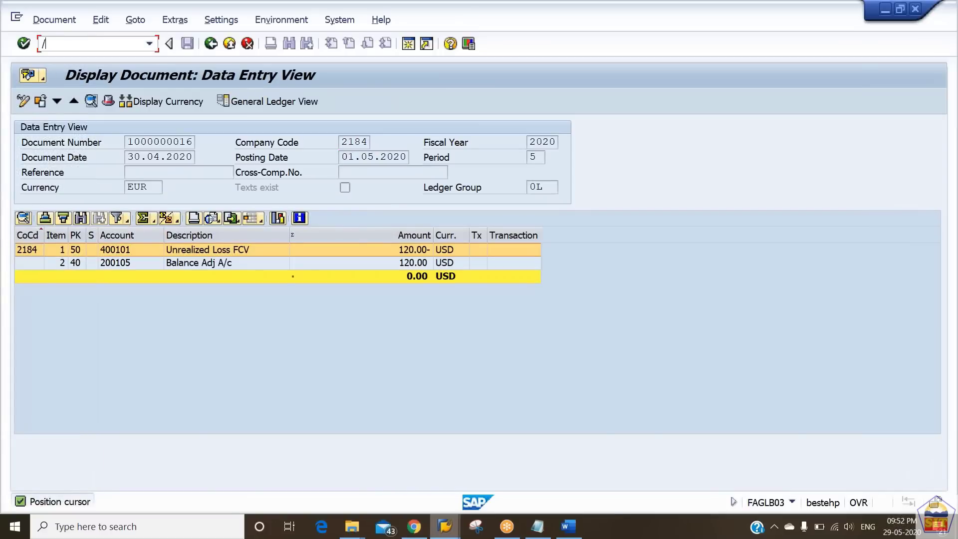
text(nf-)
key(alt+Tab)
key(alt+Tab)
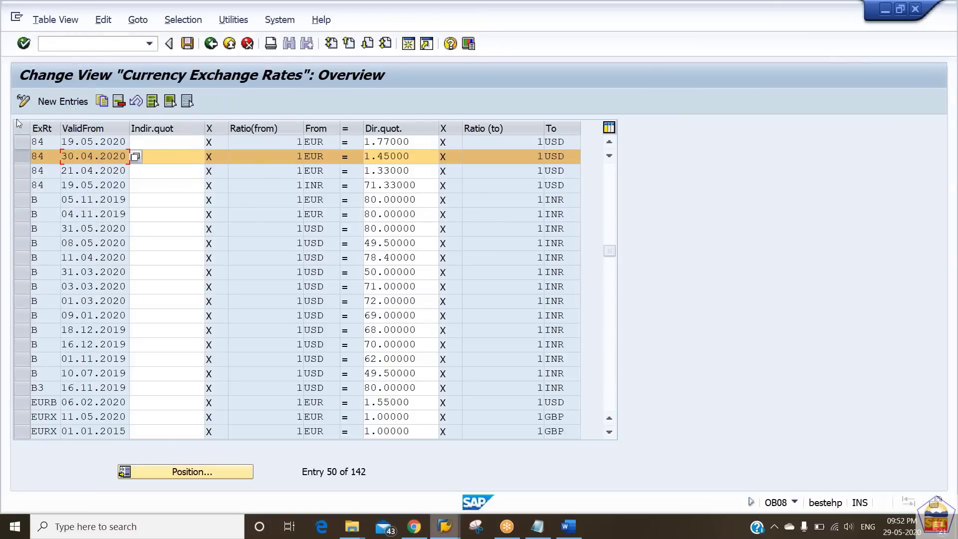
click(23, 142)
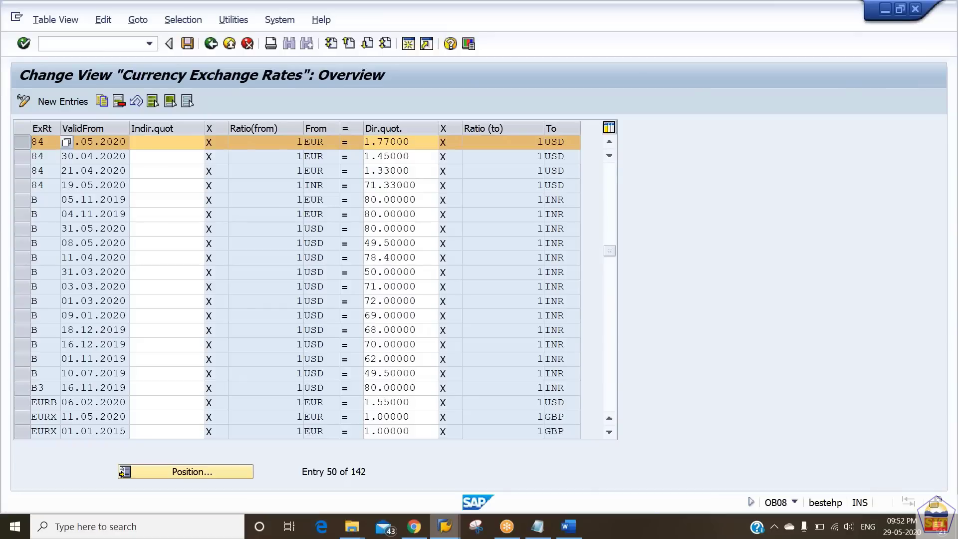
key(alt+Tab)
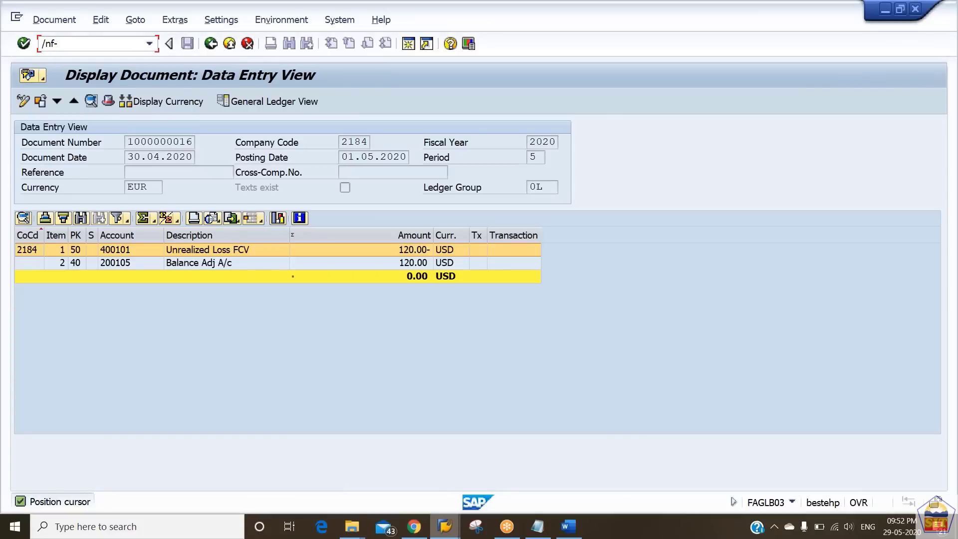
text(/nf-53)
key(Return)
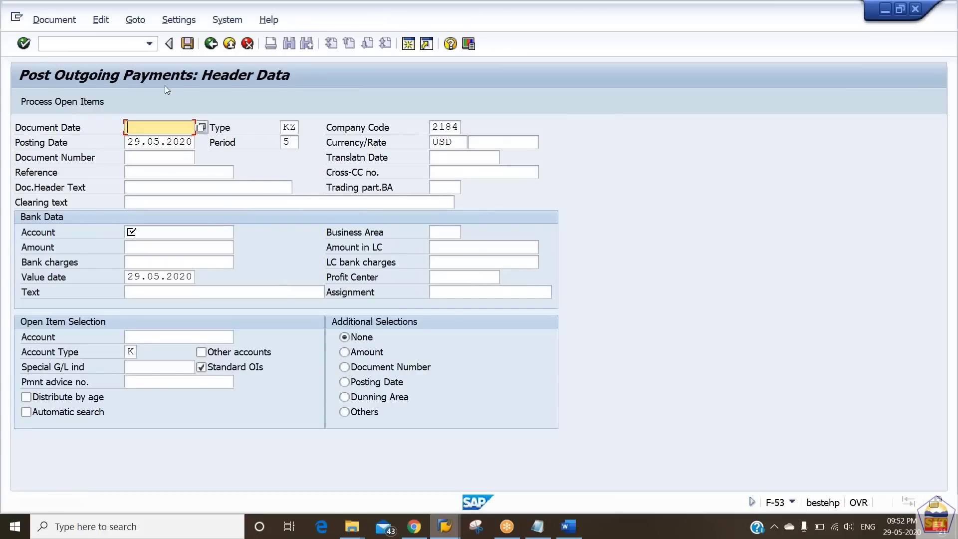
Step: Set both the document date and the posting date of the outgoing payment to 19.05.2020
text(19.0)
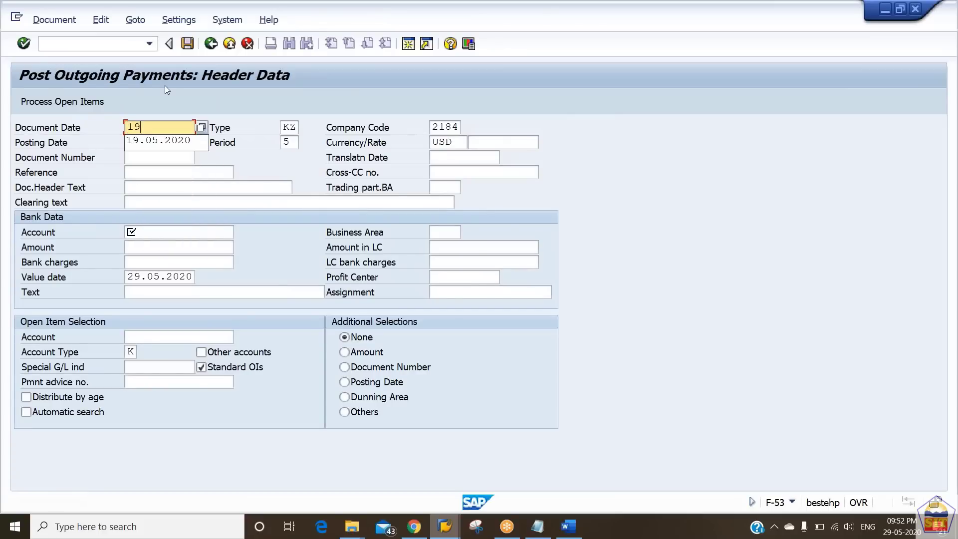
key(Down)
key(Tab)
key(Tab)
key(Tab)
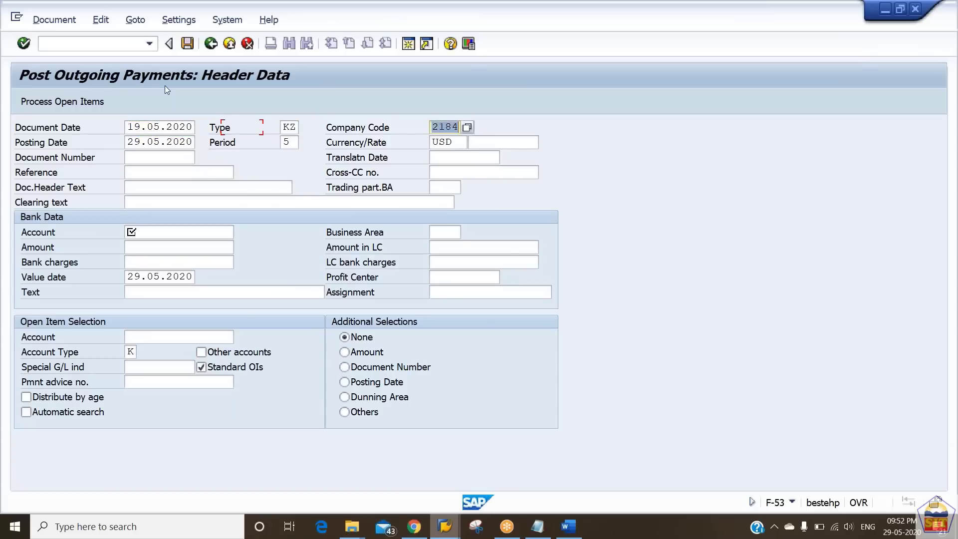
text(19)
key(Down)
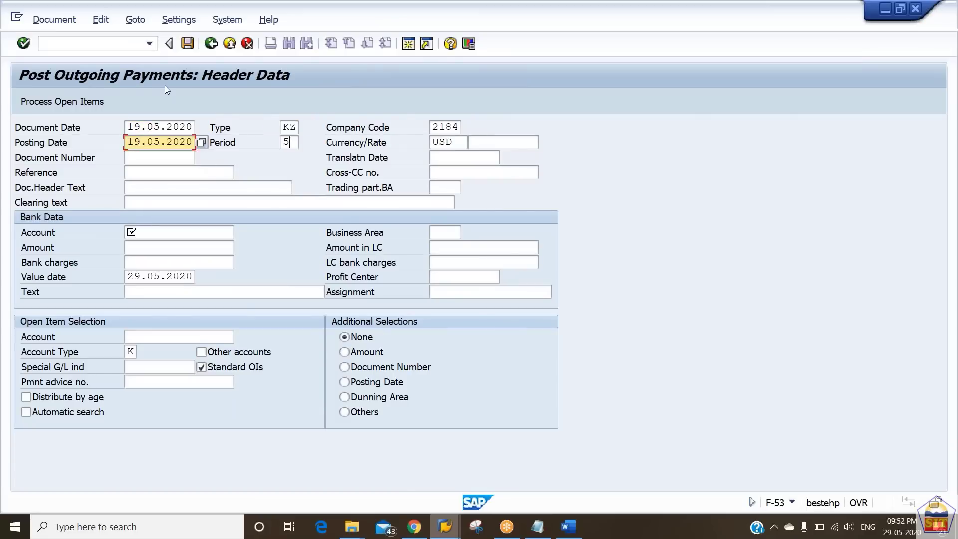
key(Tab)
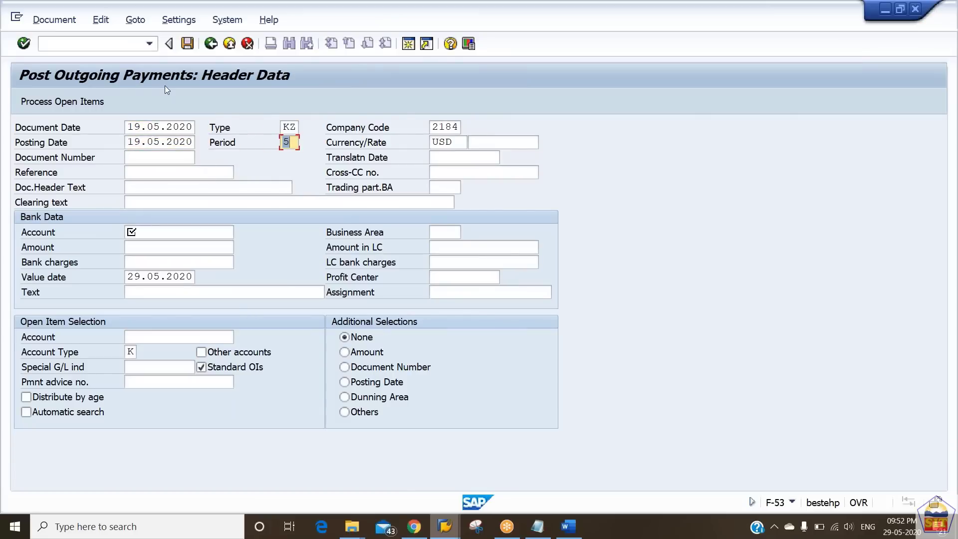
Step: Set the payment currency to EUR and enter bank account 200101 with an amount of 1000
key(Tab)
text(eu)
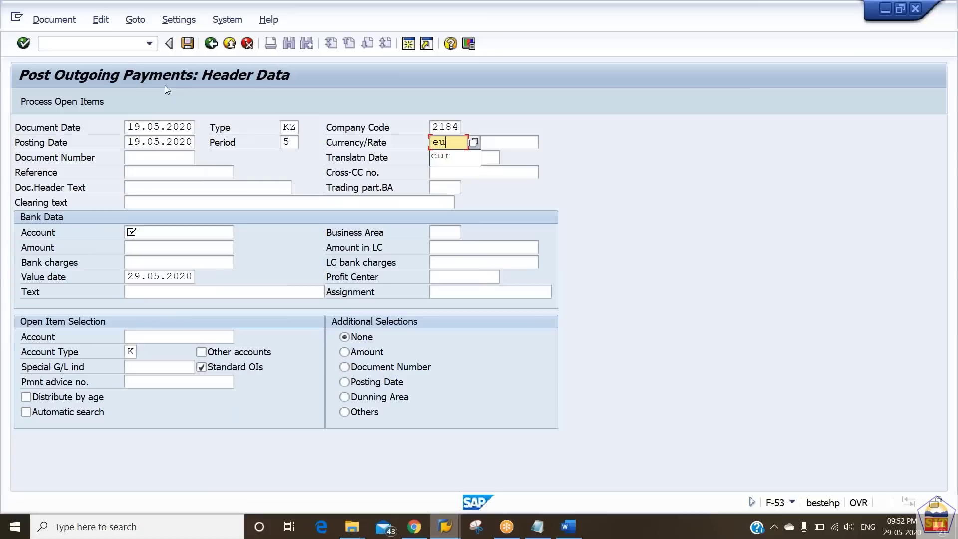
text(r)
key(Tab)
key(Tab)
key(Tab)
key(Tab)
key(Tab)
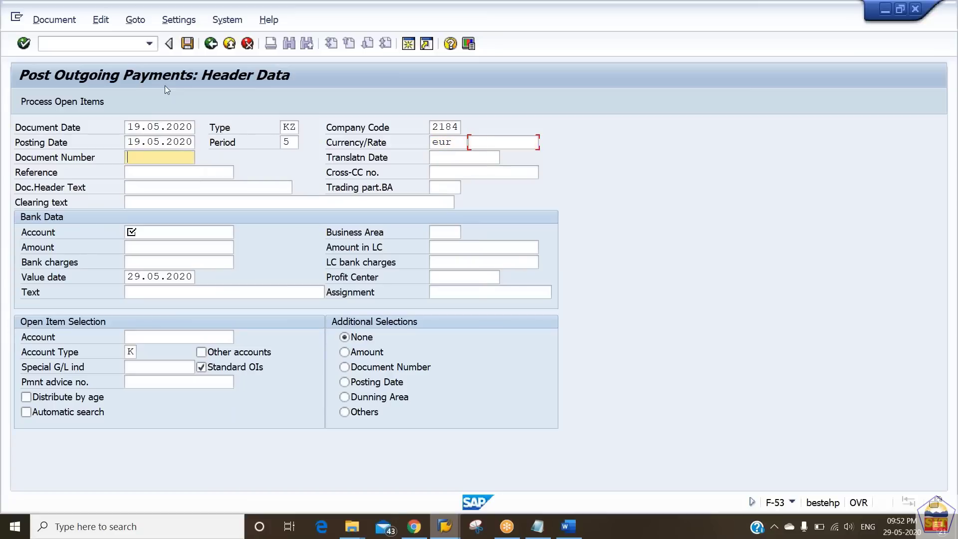
key(Tab)
key(Tab)
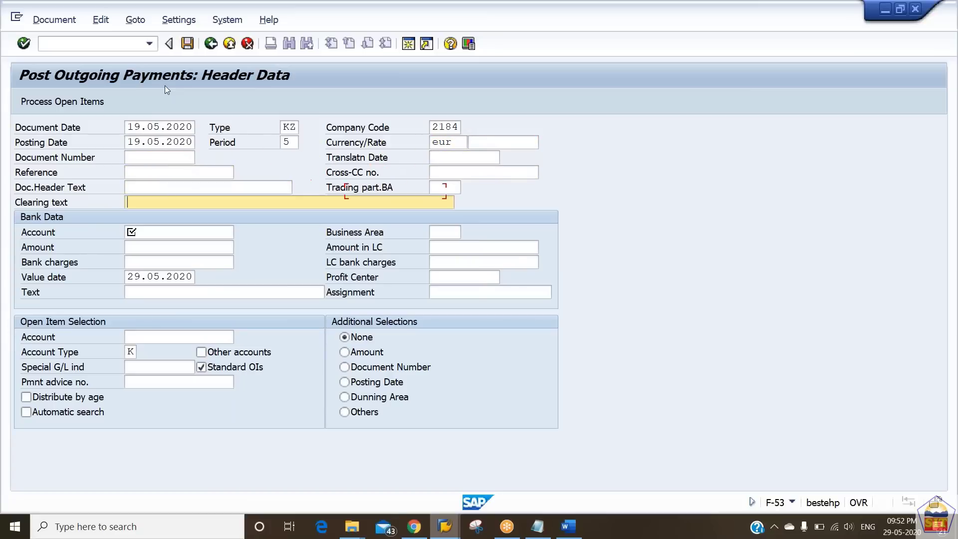
text(200101)
key(Tab)
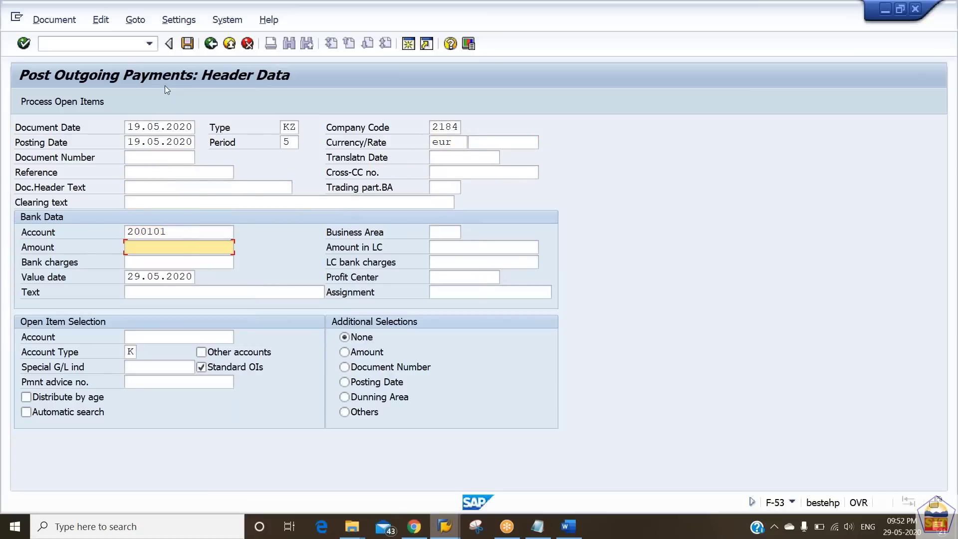
text(10000)
key(BackSpace)
key(Tab)
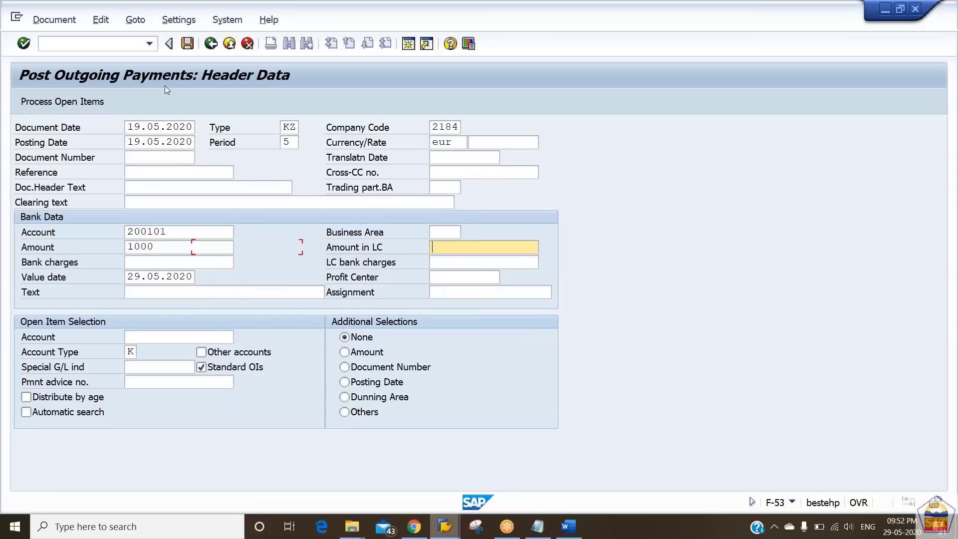
Step: Enter "payment in fcy" as the text of the bank data
key(Tab)
key(Tab)
key(Tab)
key(Tab)
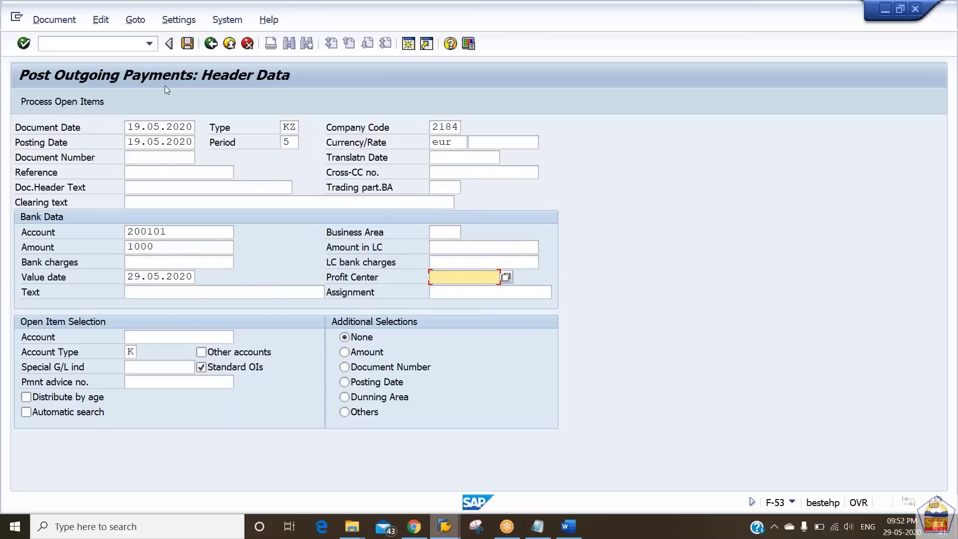
key(Tab)
key(Tab)
key(shift+Tab)
text(pa)
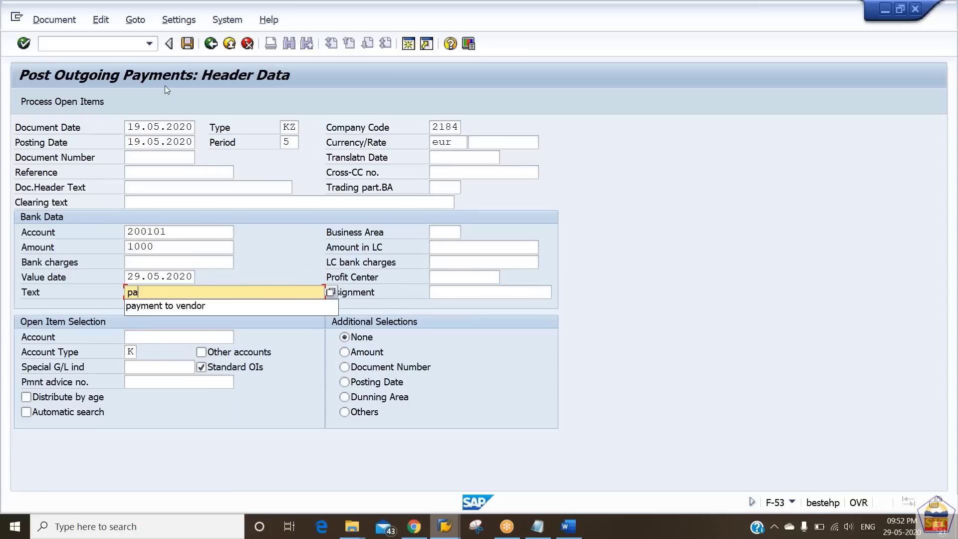
text(y)
text(t in fcy)
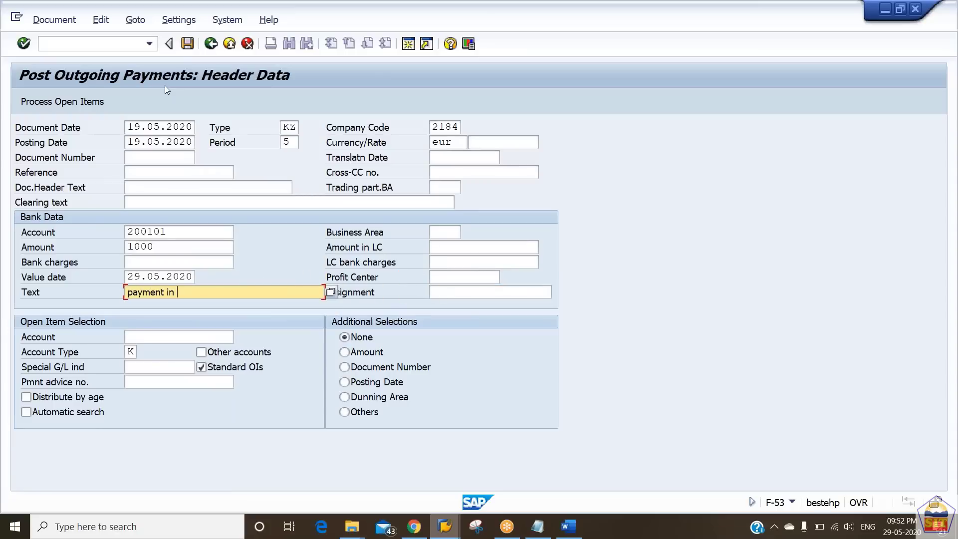
key(Tab)
key(Tab)
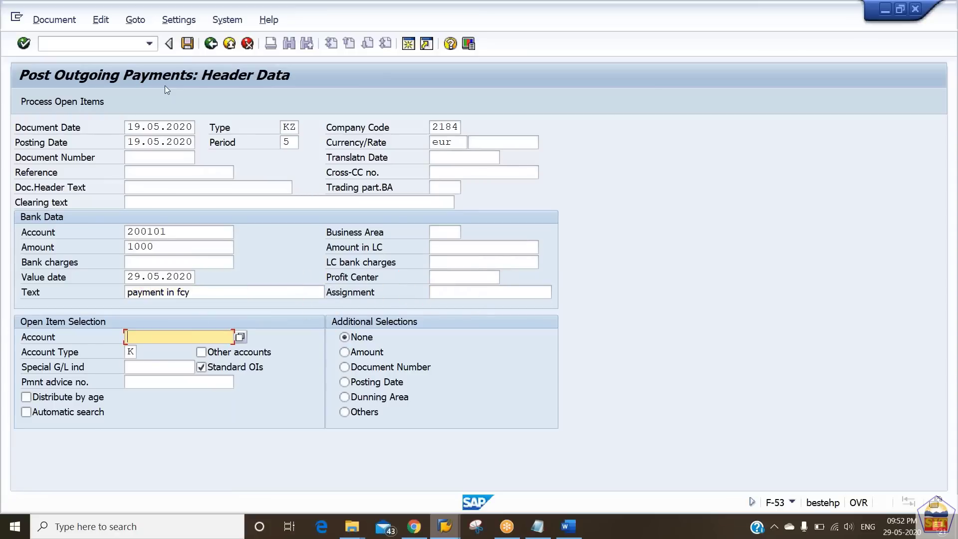
Step: Process the open items of vendor NV201 for the payment and check the amount not assigned
text(nv201)
key(Tab)
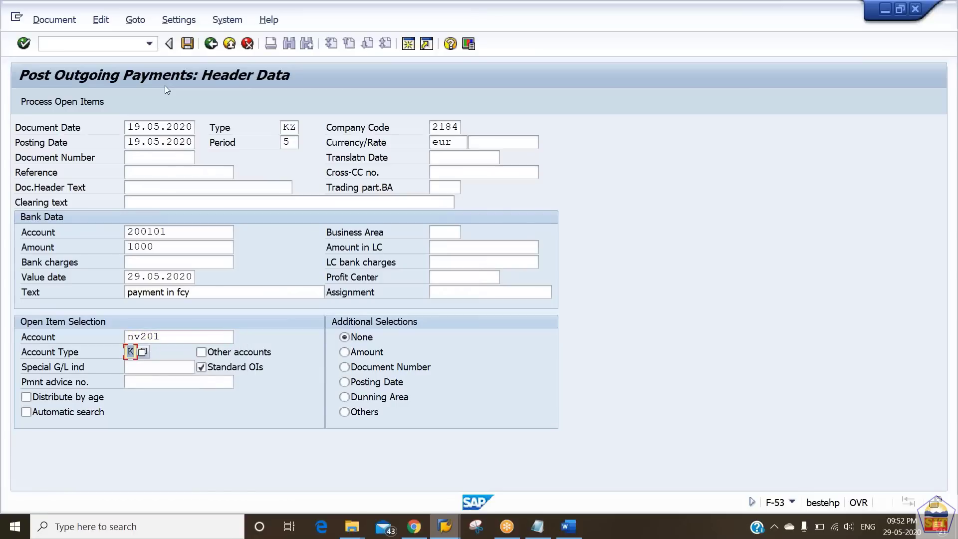
key(shift+F4)
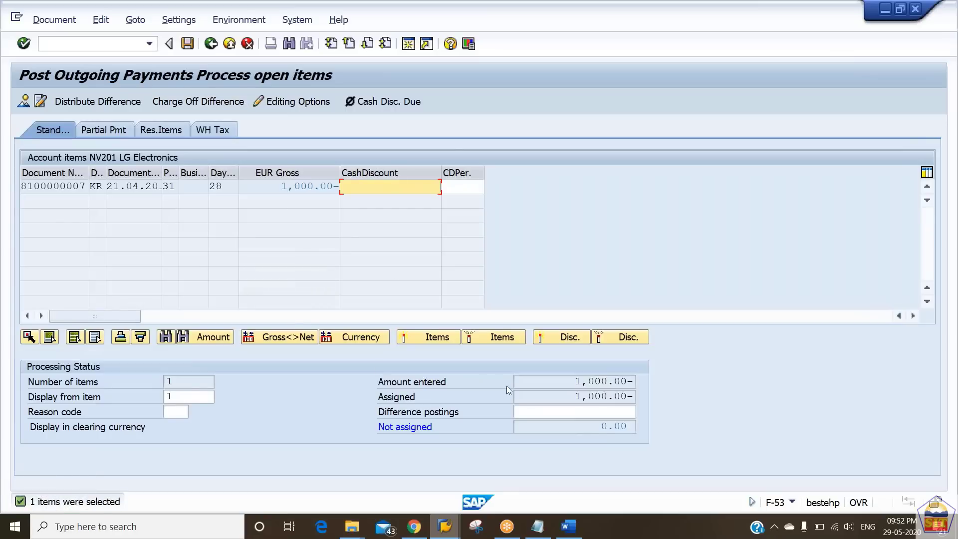
click(563, 425)
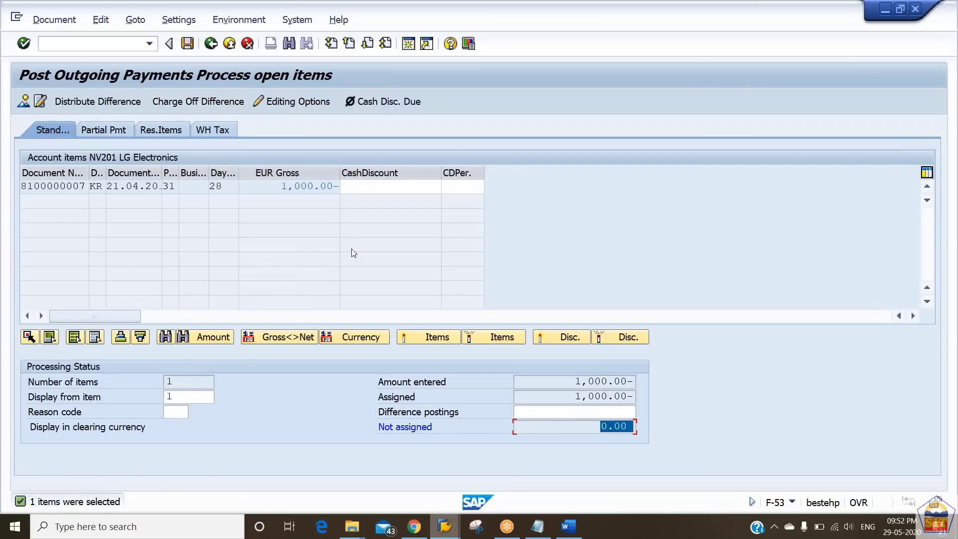
Step: Simulate the outgoing payment document and select the realized loss line item
click(47, 22)
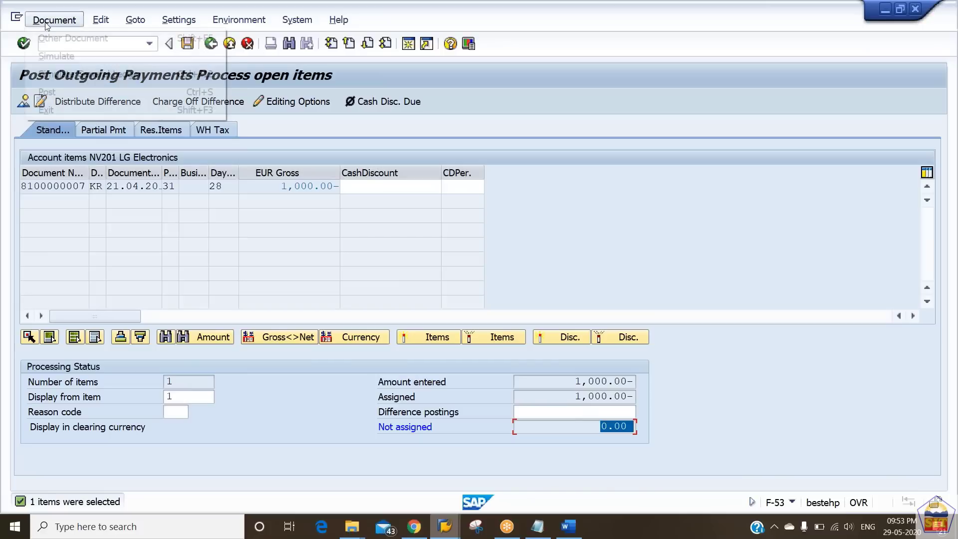
click(56, 57)
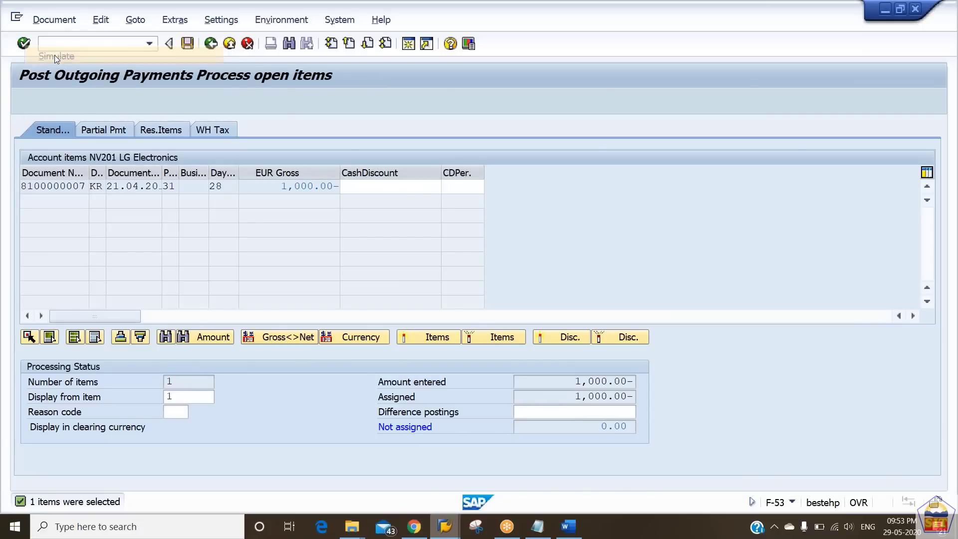
click(167, 260)
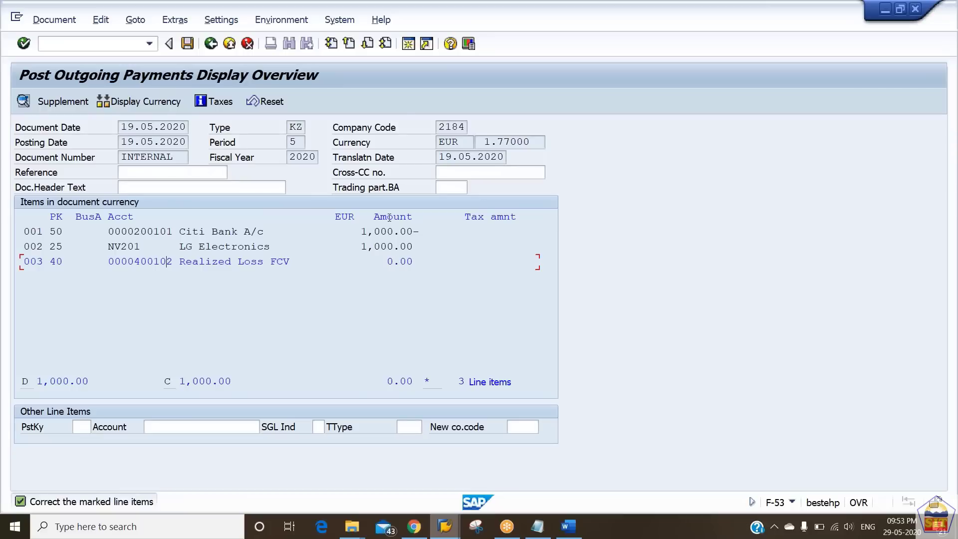
Step: Display the simulated items in local currency and compare the realized loss with the EUR to USD rates in the exchange rates table
click(115, 103)
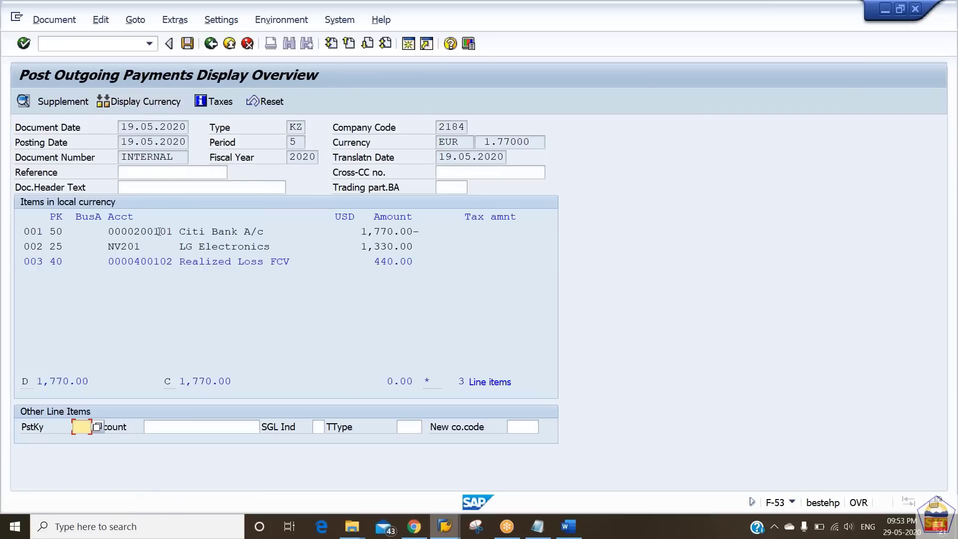
drag(373, 261, 453, 265)
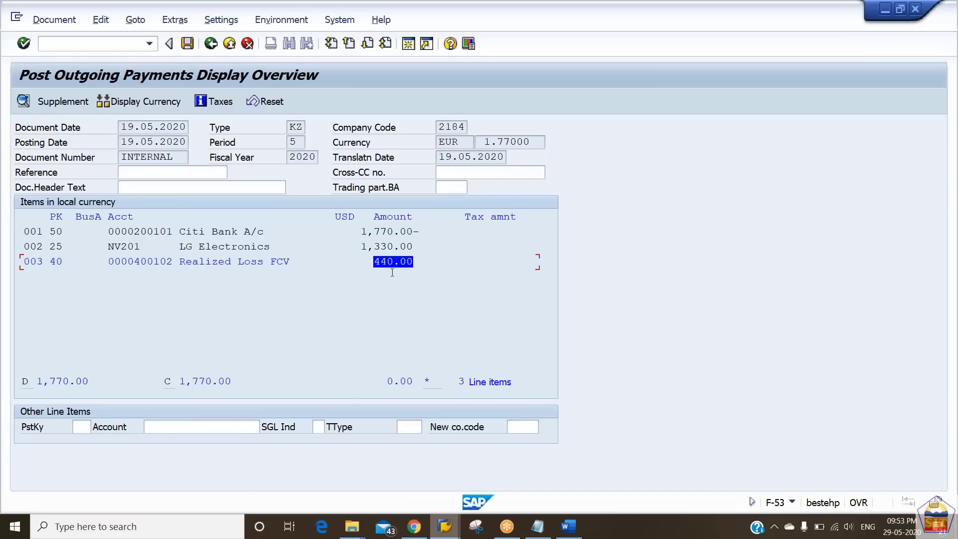
key(alt+Tab)
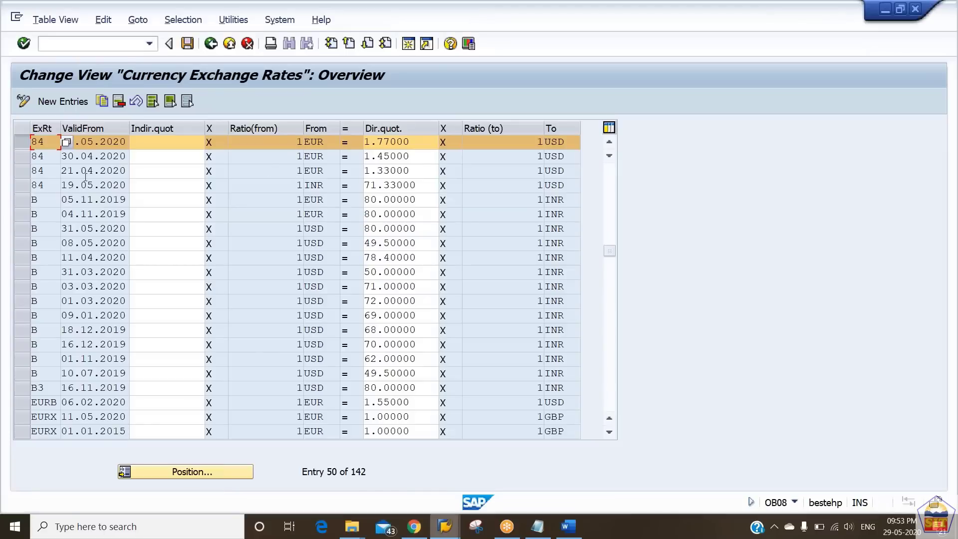
click(44, 169)
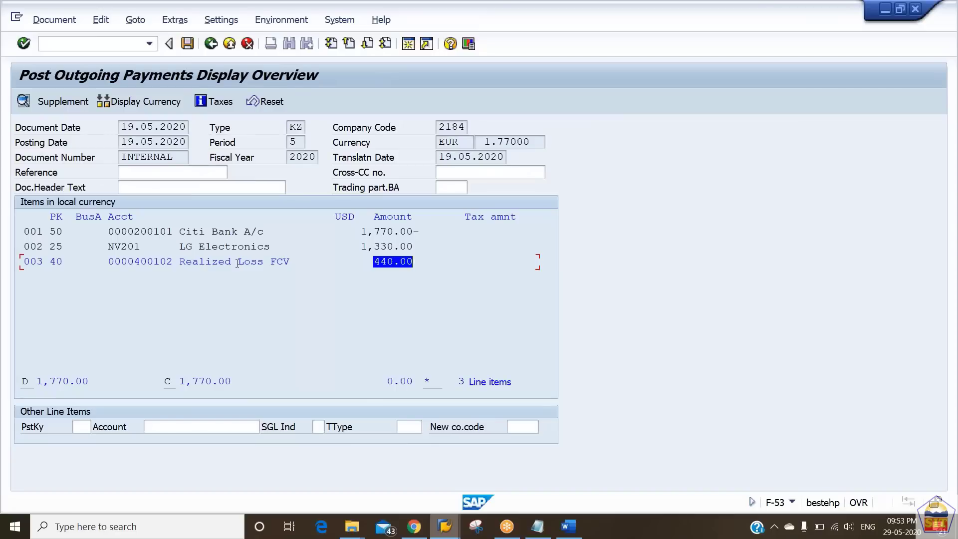
Step: Enter "+" as the text of the realized loss line item and return to the document overview
double_click(123, 260)
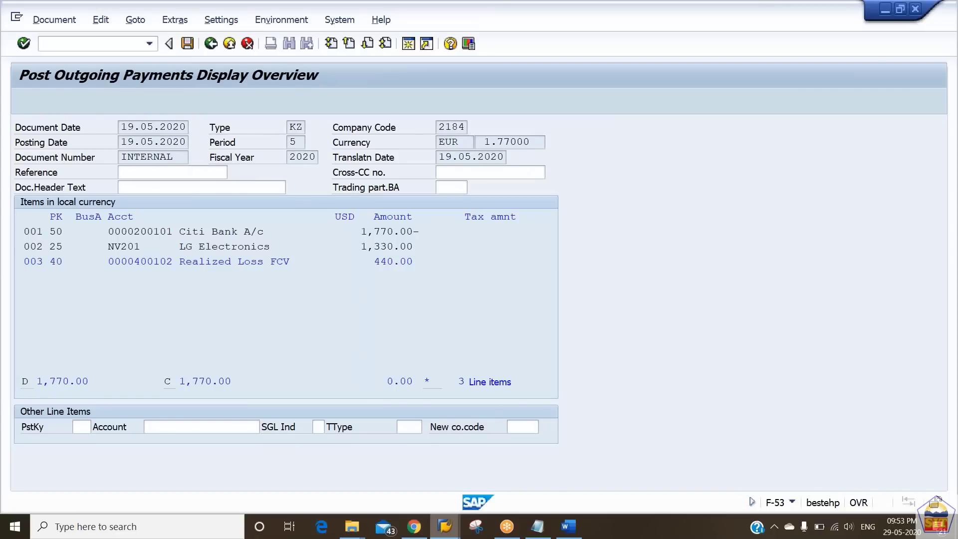
text(+)
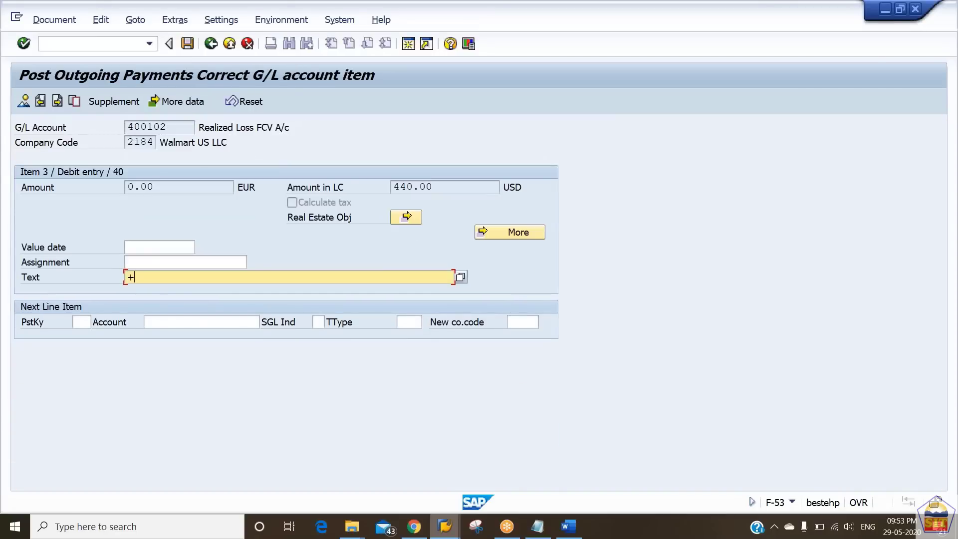
click(24, 102)
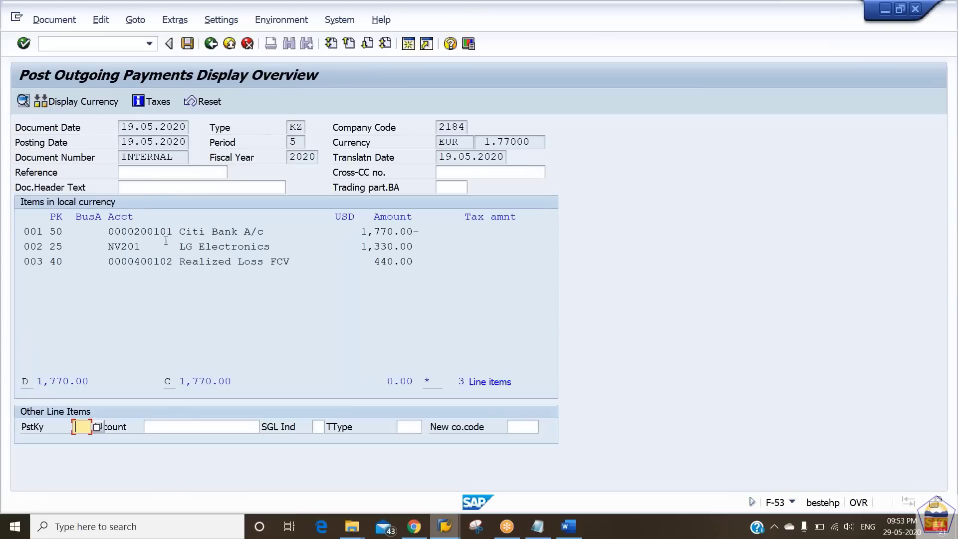
Step: Review the bank, vendor and realized loss lines and post the outgoing payment
drag(152, 231, 394, 232)
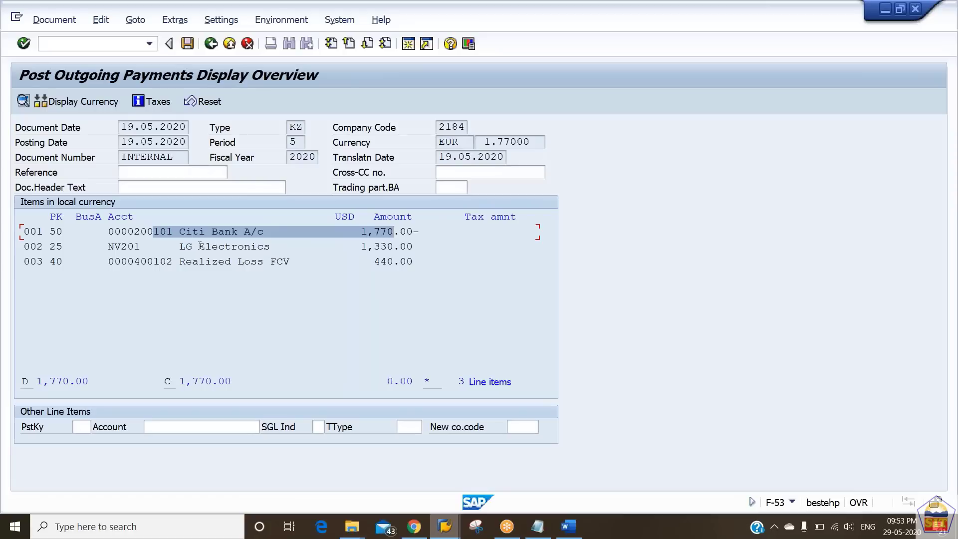
drag(186, 246, 445, 253)
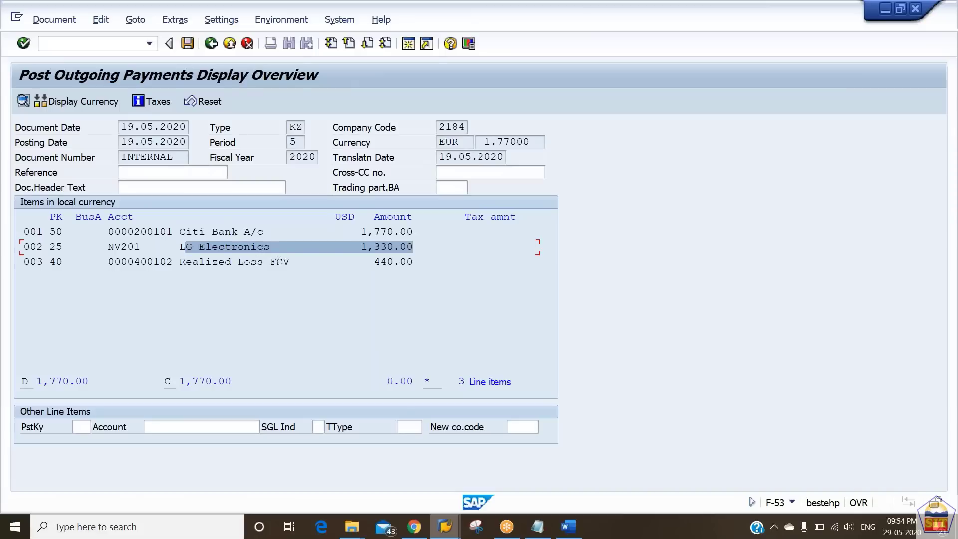
click(233, 261)
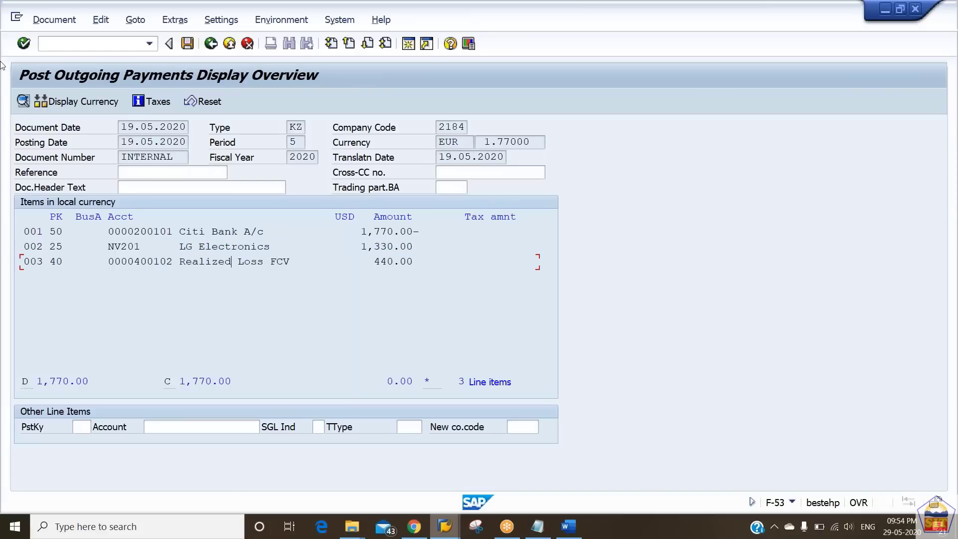
click(187, 44)
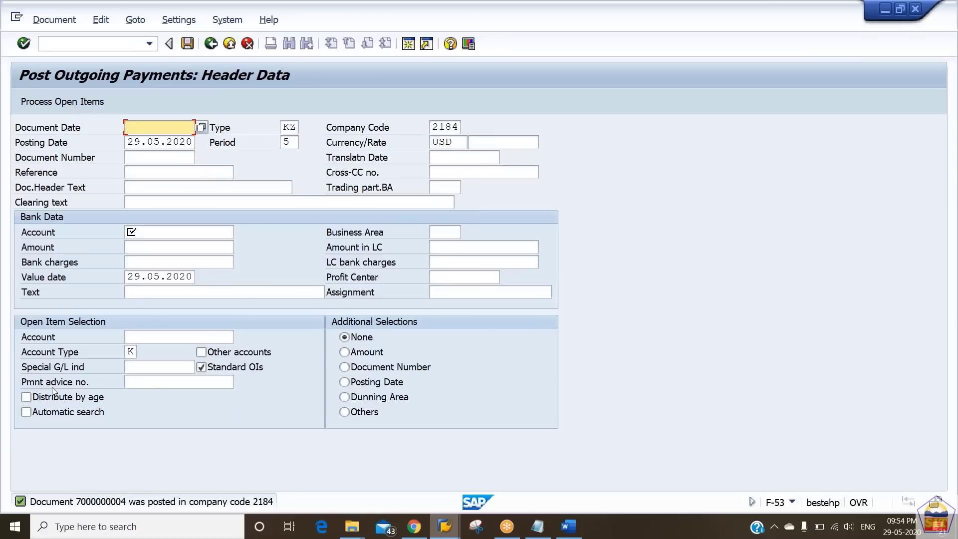
Step: Switch to the vendor line item display session and refresh the open items list of vendor NV201
key(alt+Tab)
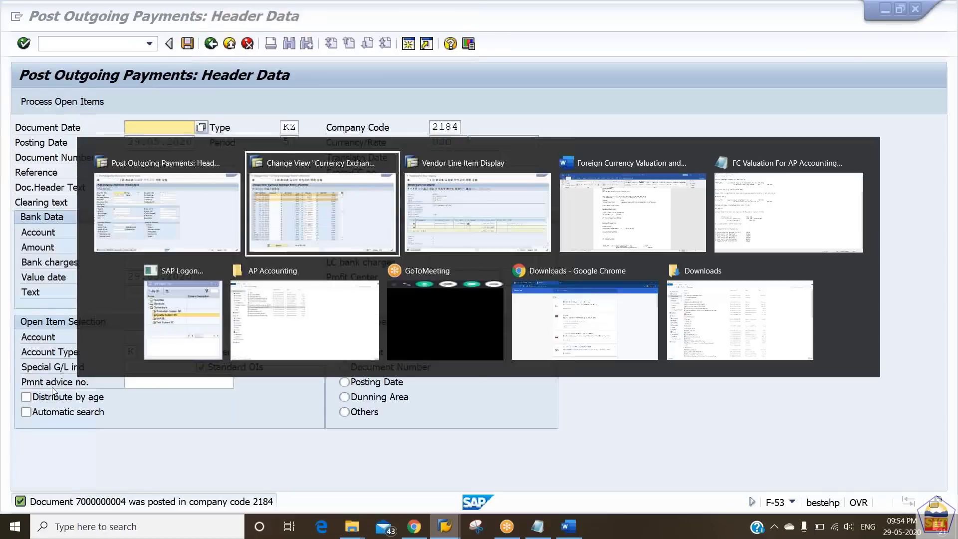
key(alt+Tab)
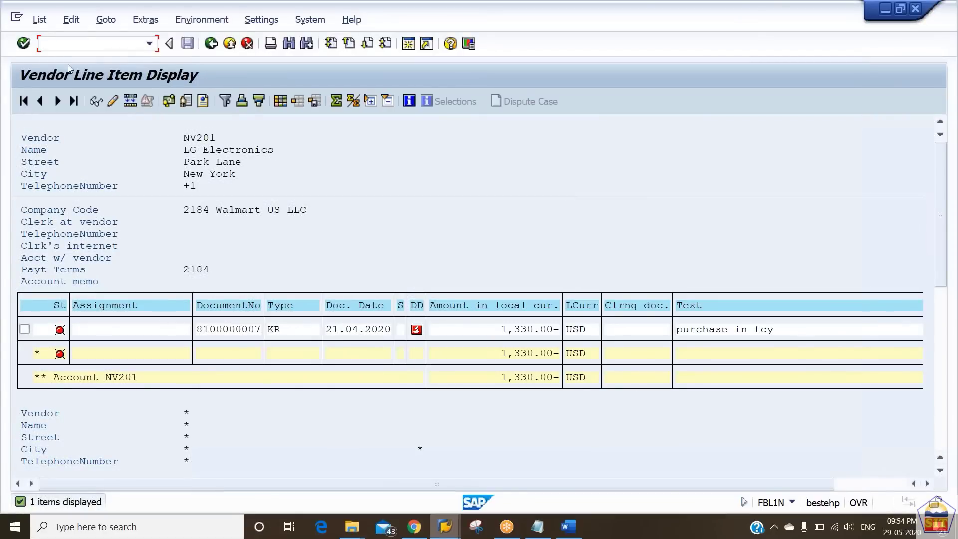
click(45, 23)
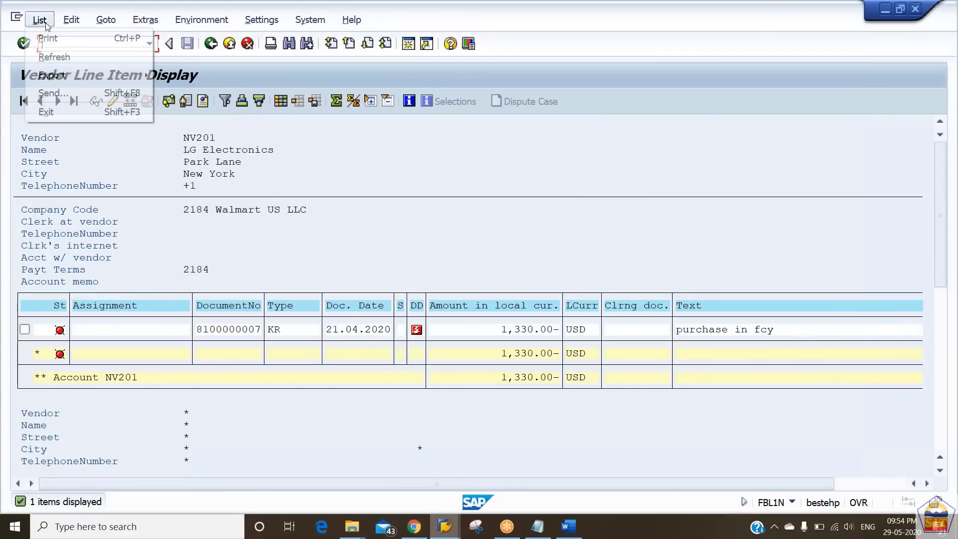
click(59, 61)
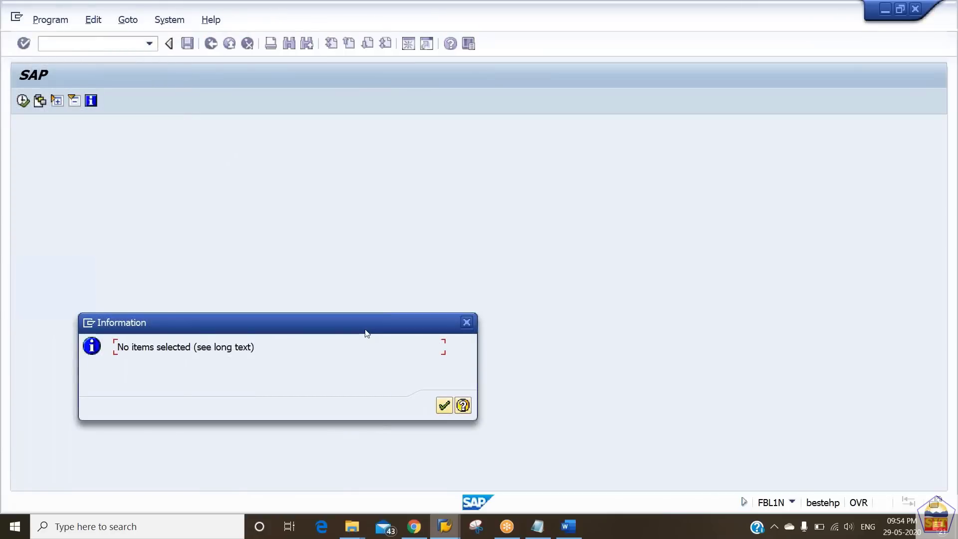
key(Return)
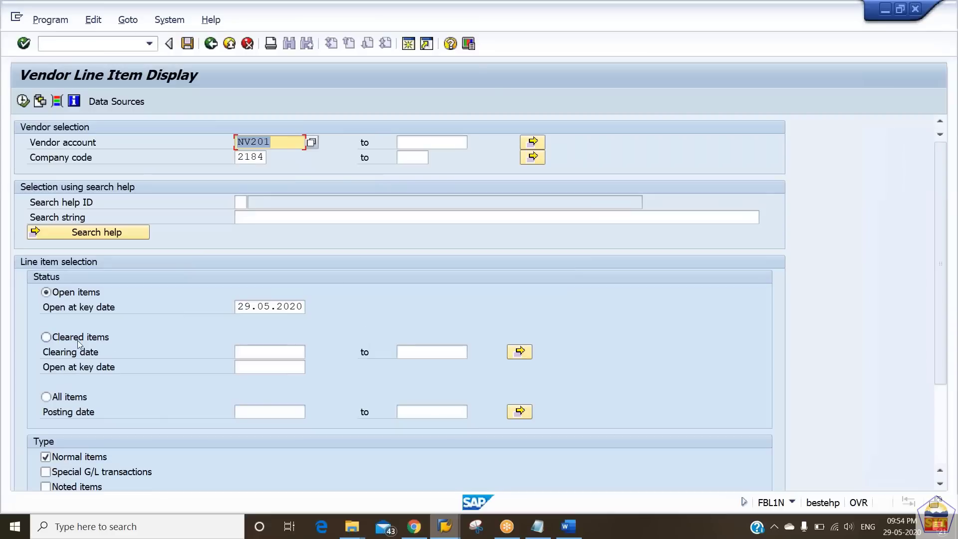
Step: List the cleared items of vendor NV201 and locate the KZ payment dated 19.05.2020
click(73, 340)
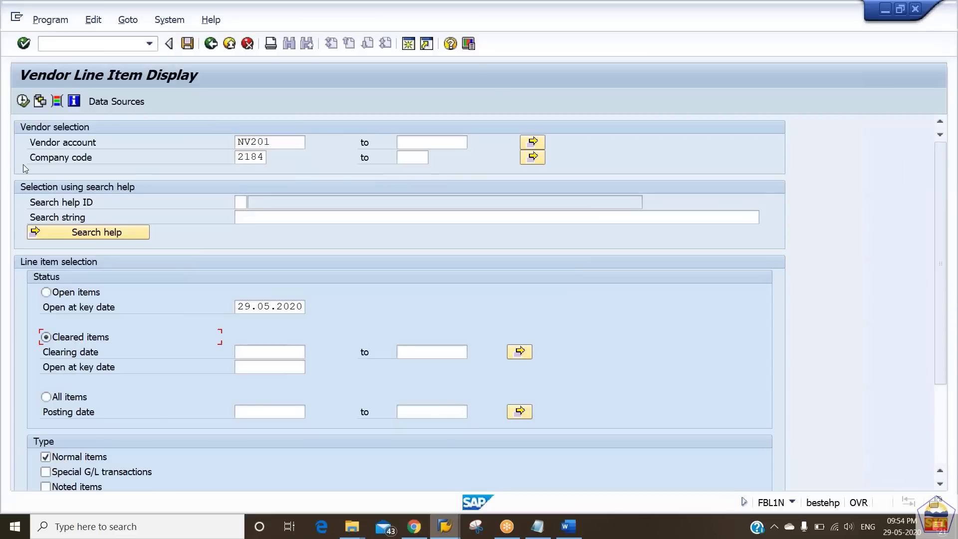
click(23, 101)
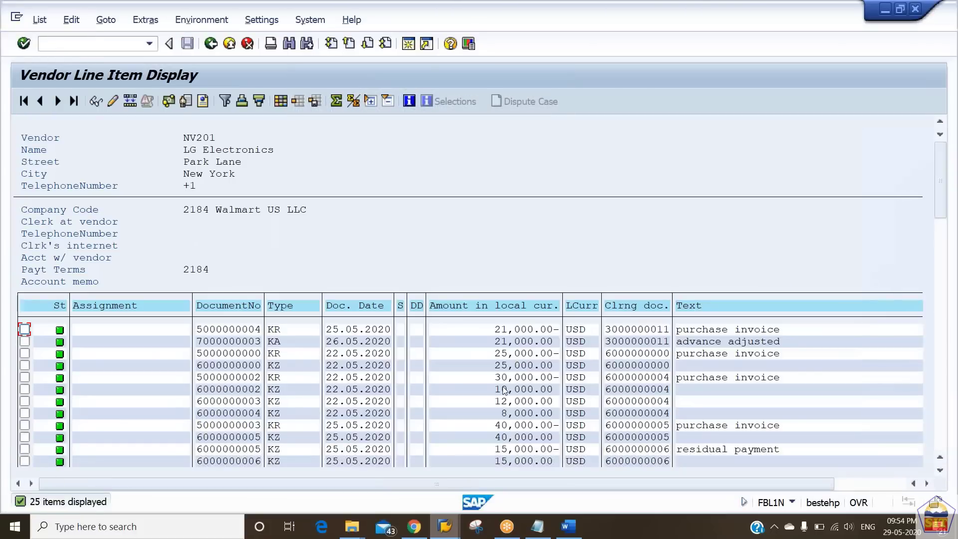
click(509, 378)
key(Page_Down)
key(Page_Down)
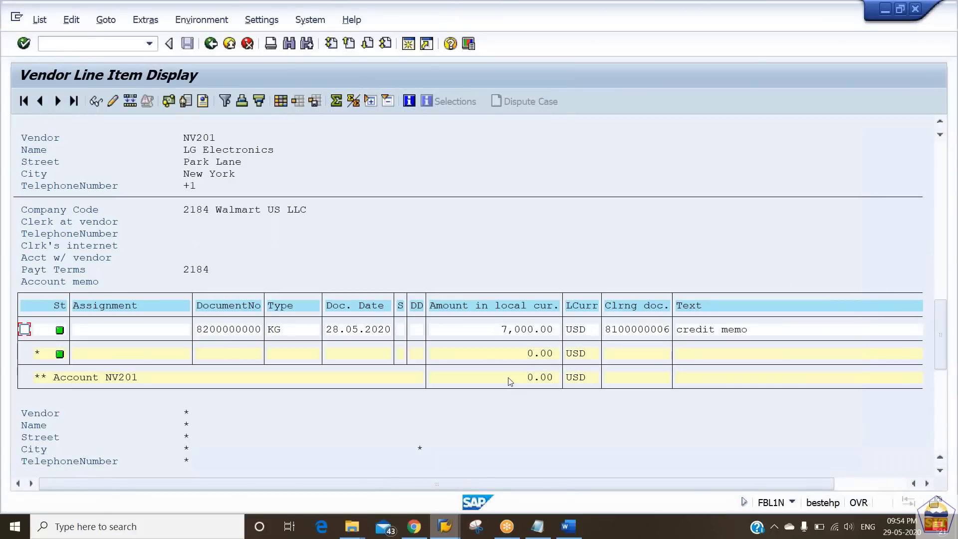
key(Page_Up)
click(528, 381)
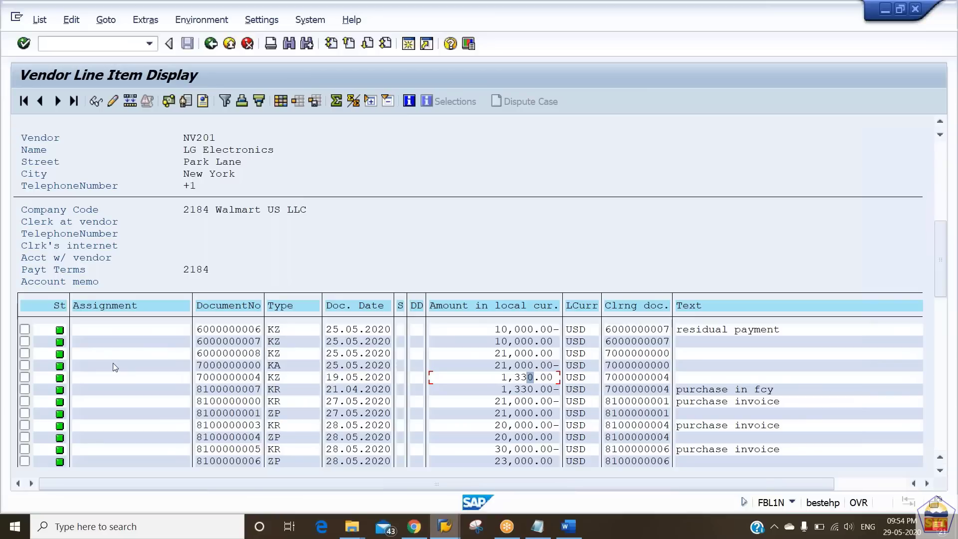
Step: Open the 19.05.2020 KZ payment item and display its full document in the data entry view
click(24, 378)
click(95, 102)
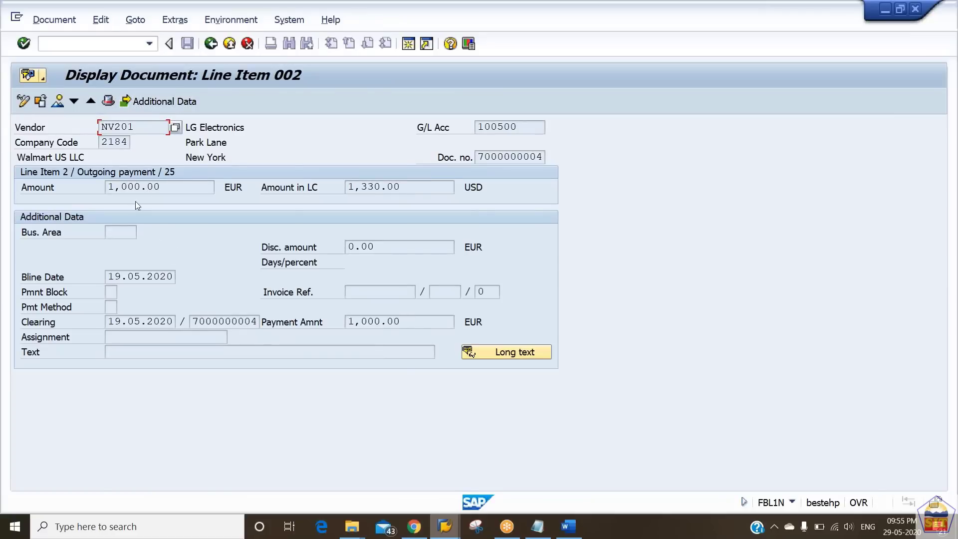
click(58, 101)
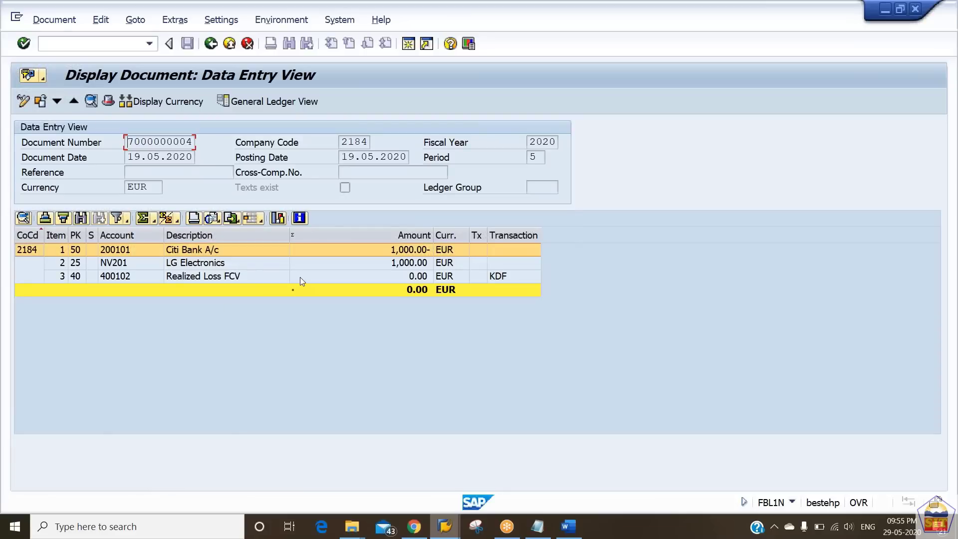
Step: Display the payment document in local currency and check the amount and transaction key of the realized loss line
click(300, 277)
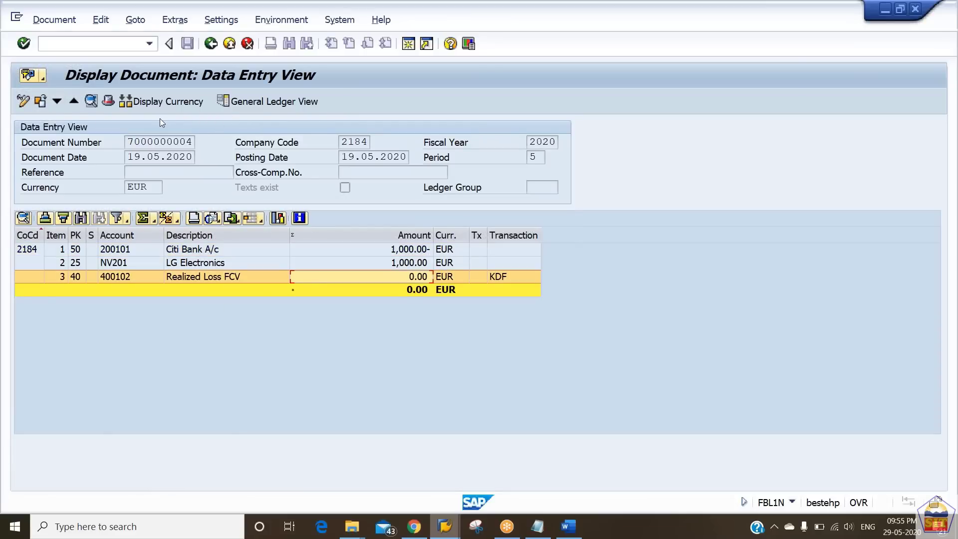
click(150, 104)
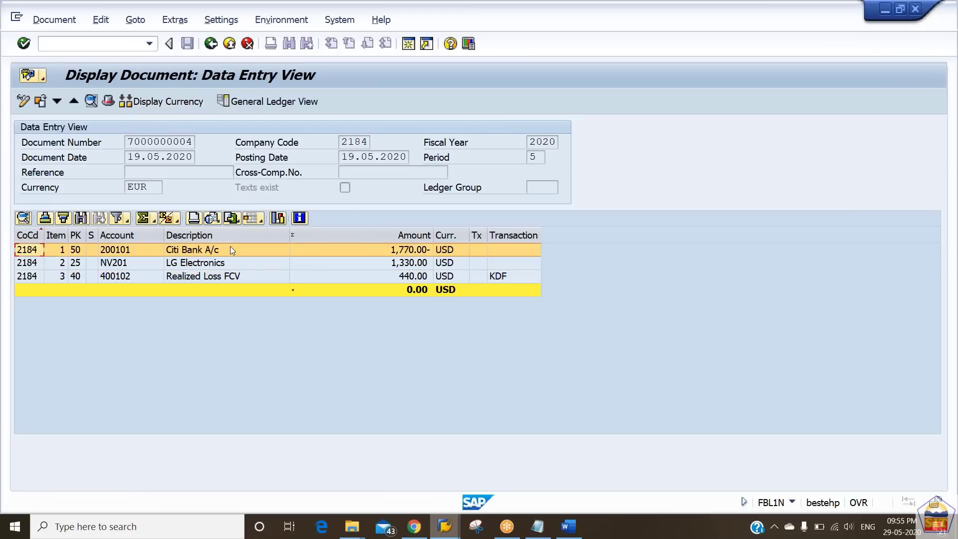
click(403, 277)
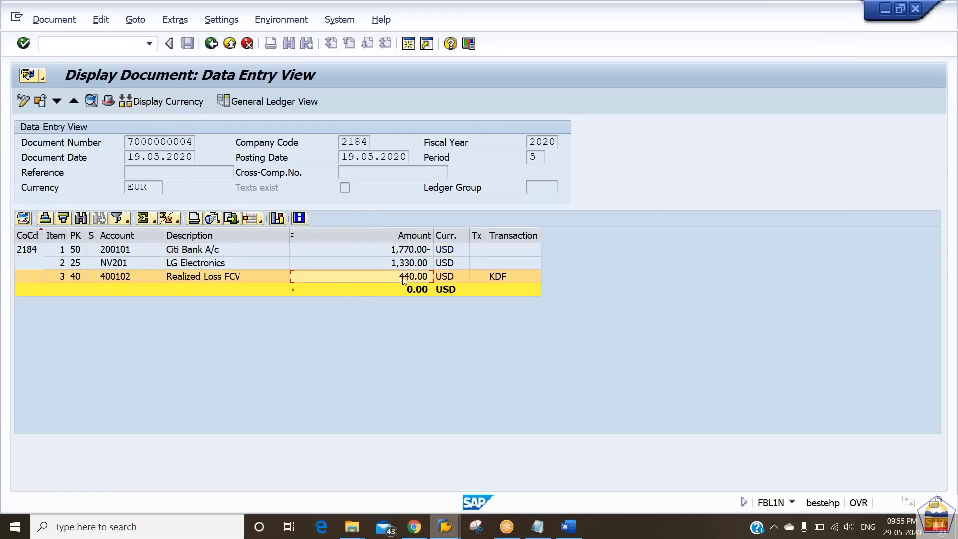
click(514, 234)
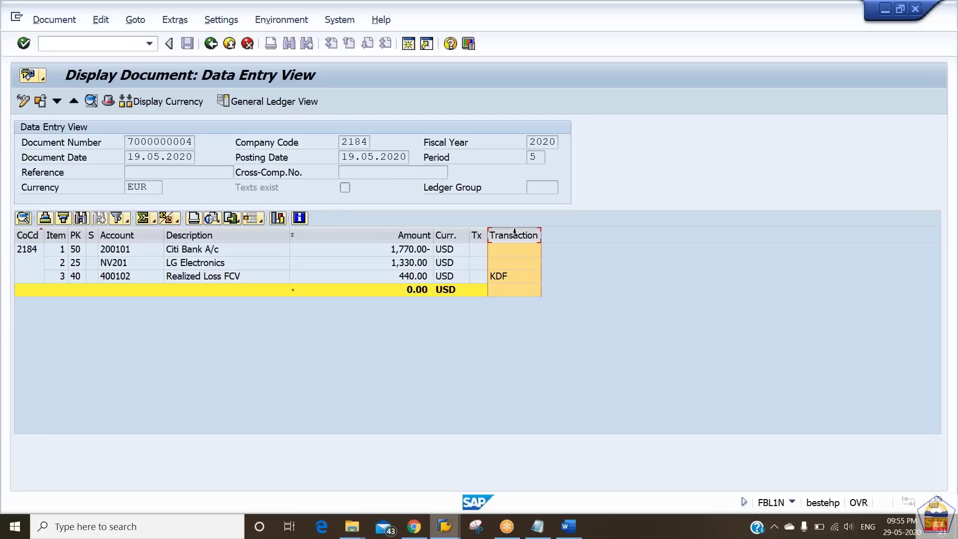
click(507, 277)
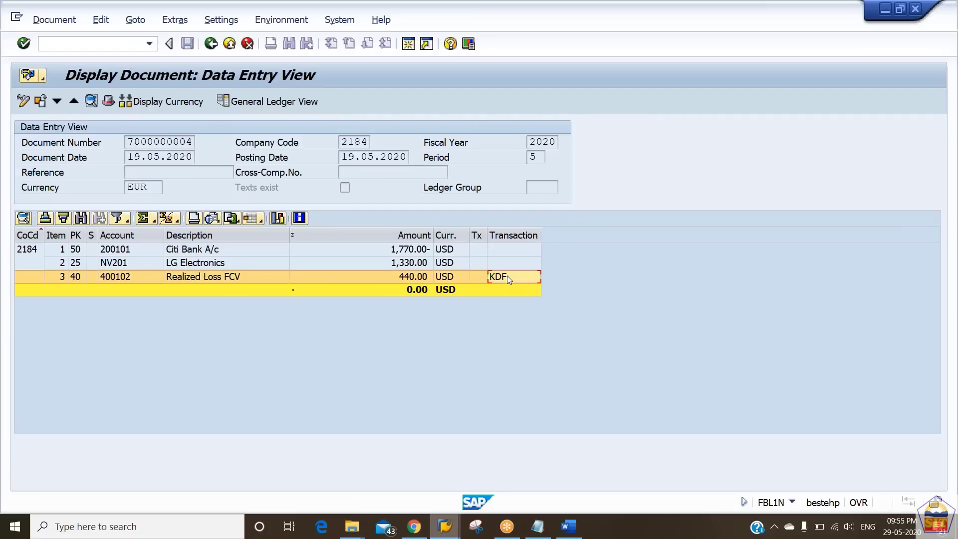